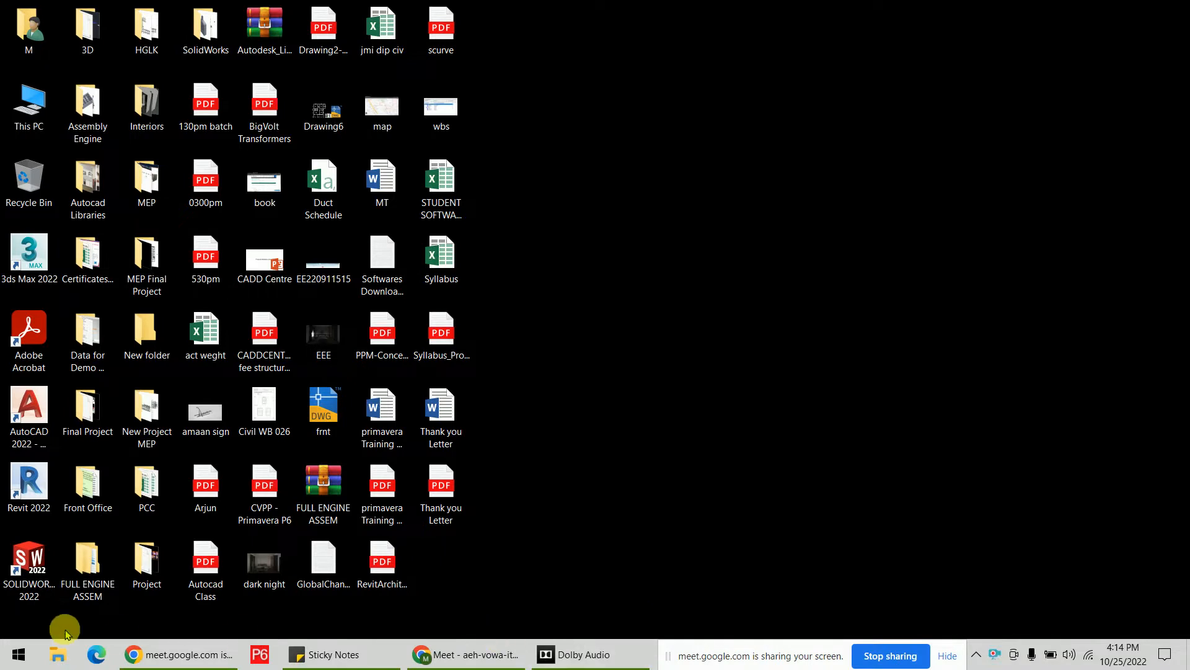
Launch P6 Professional from Start search and log in with the account password.
left_click(11, 657)
type("p6")
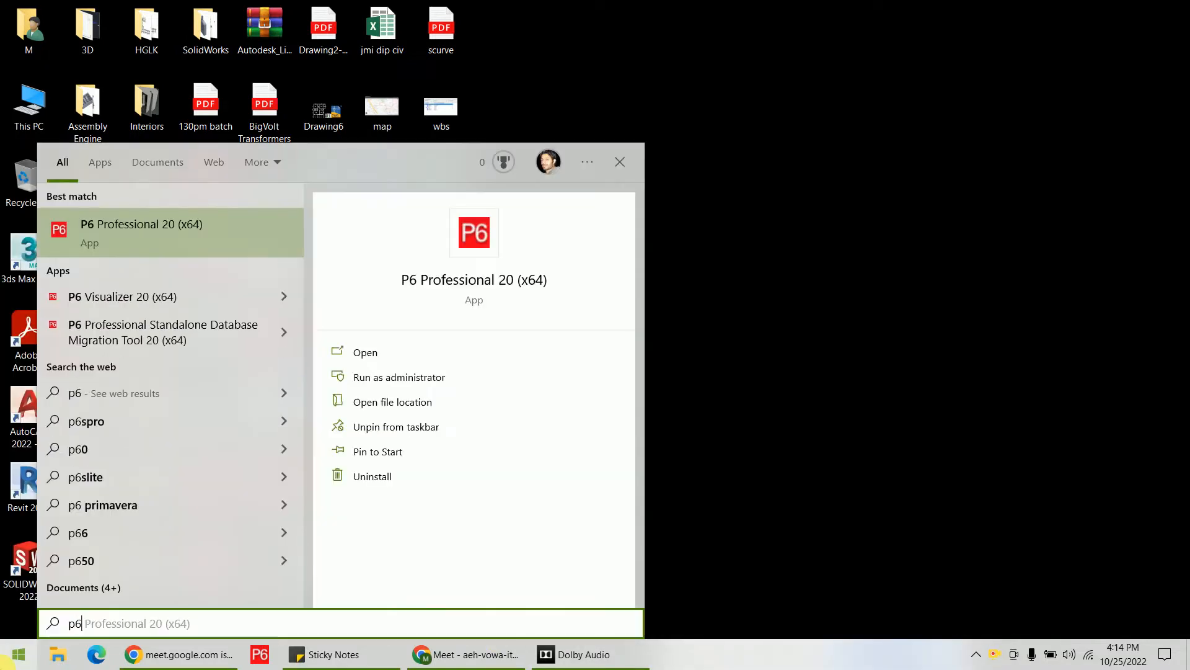
key("Return")
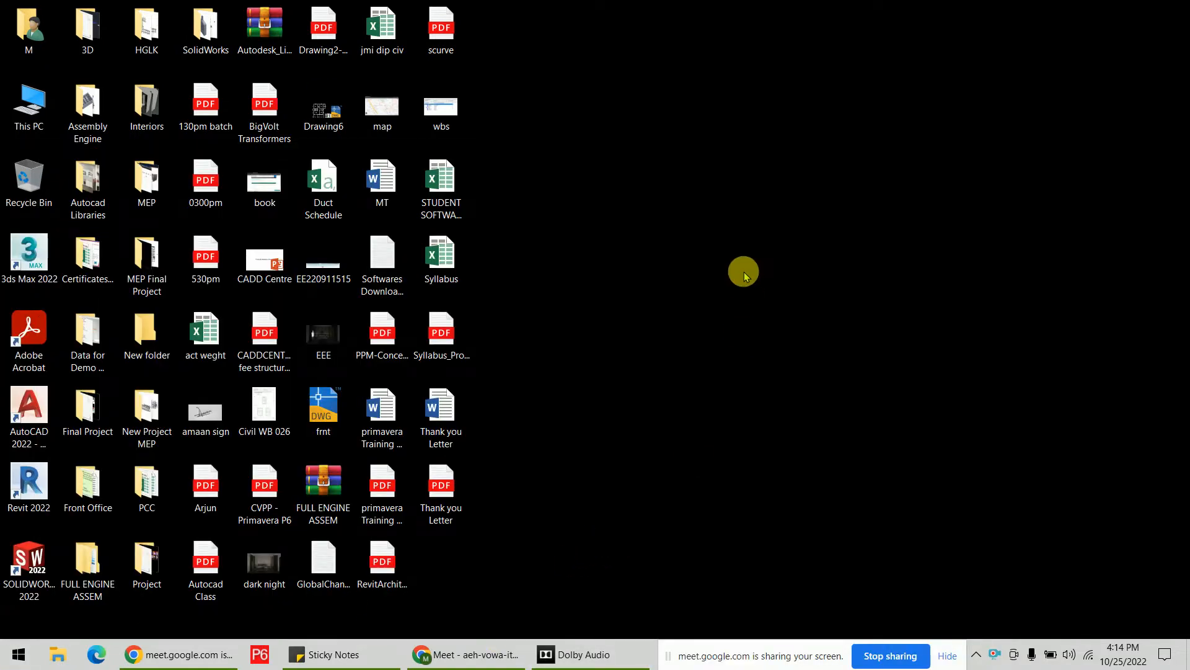
left_click(596, 227)
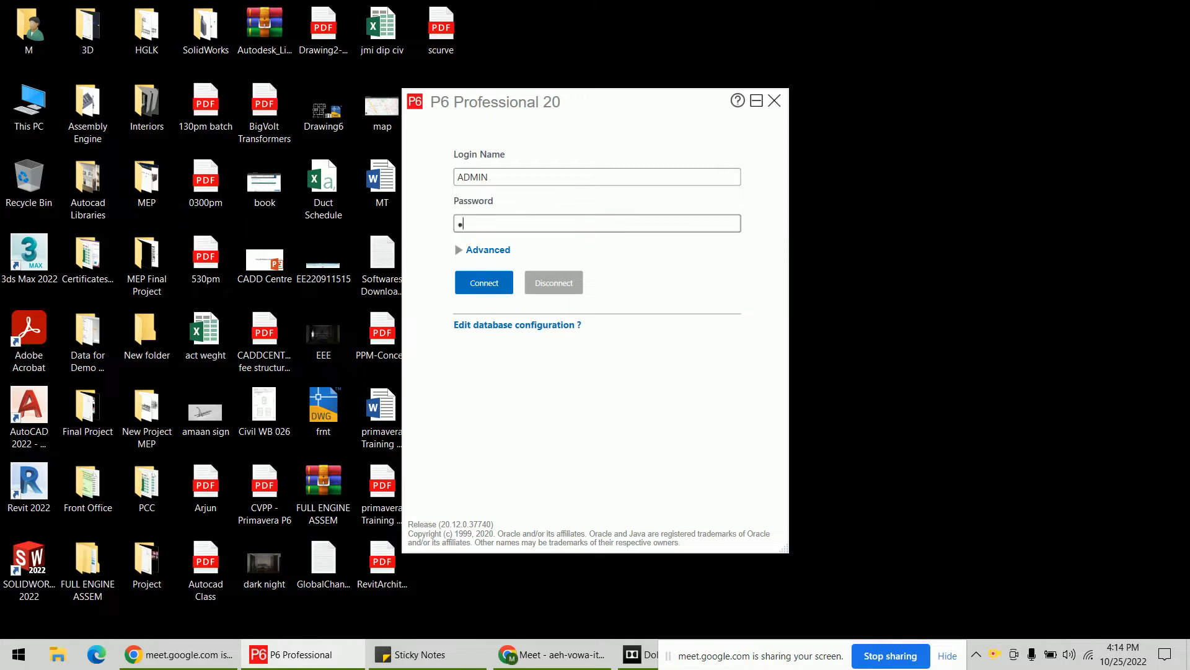
type("admin")
key("Return")
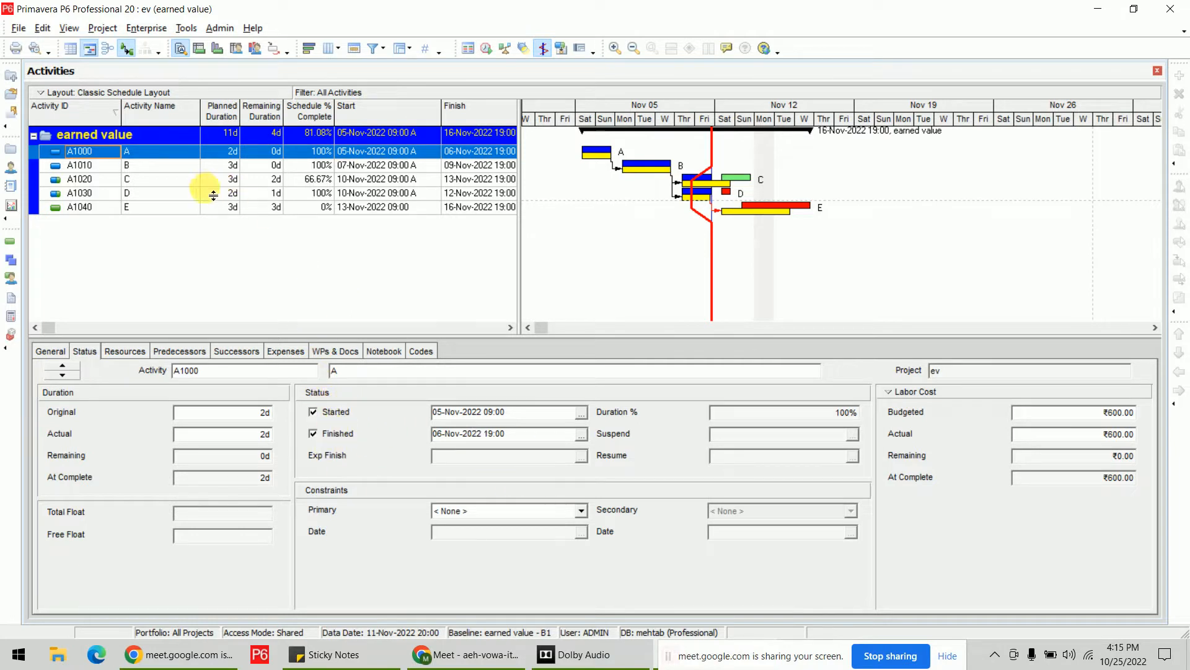
Select activity A1020 (C) and highlight its ₹500.00 actual labor cost in the Status details.
left_click(186, 179)
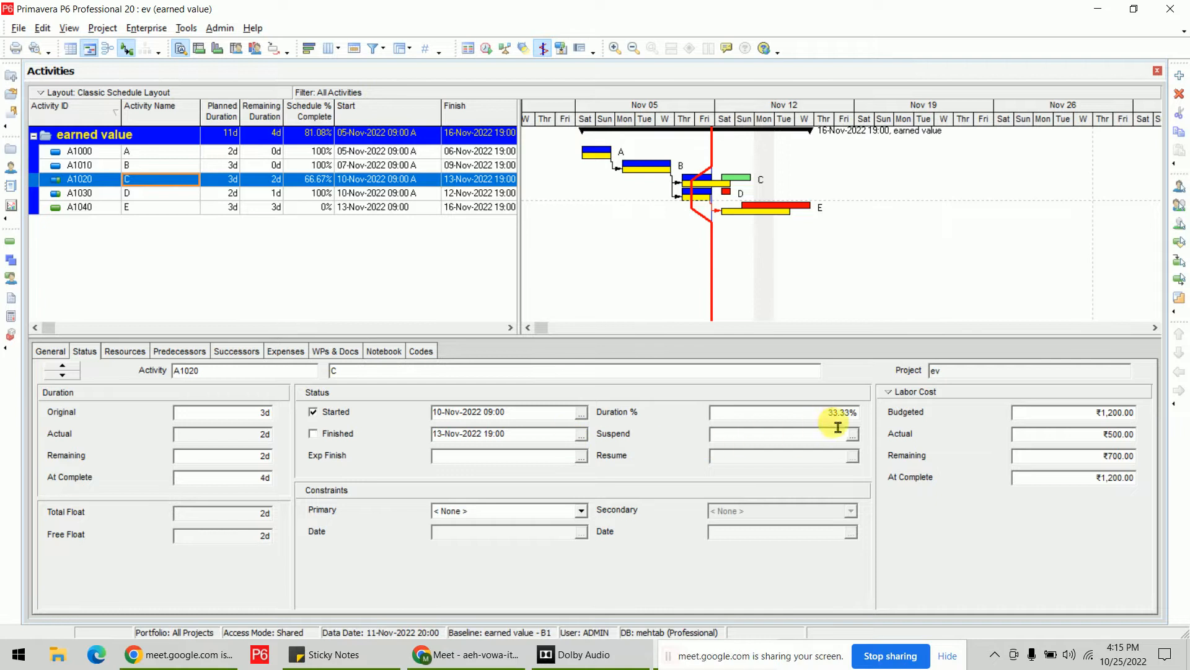
left_click(1071, 438)
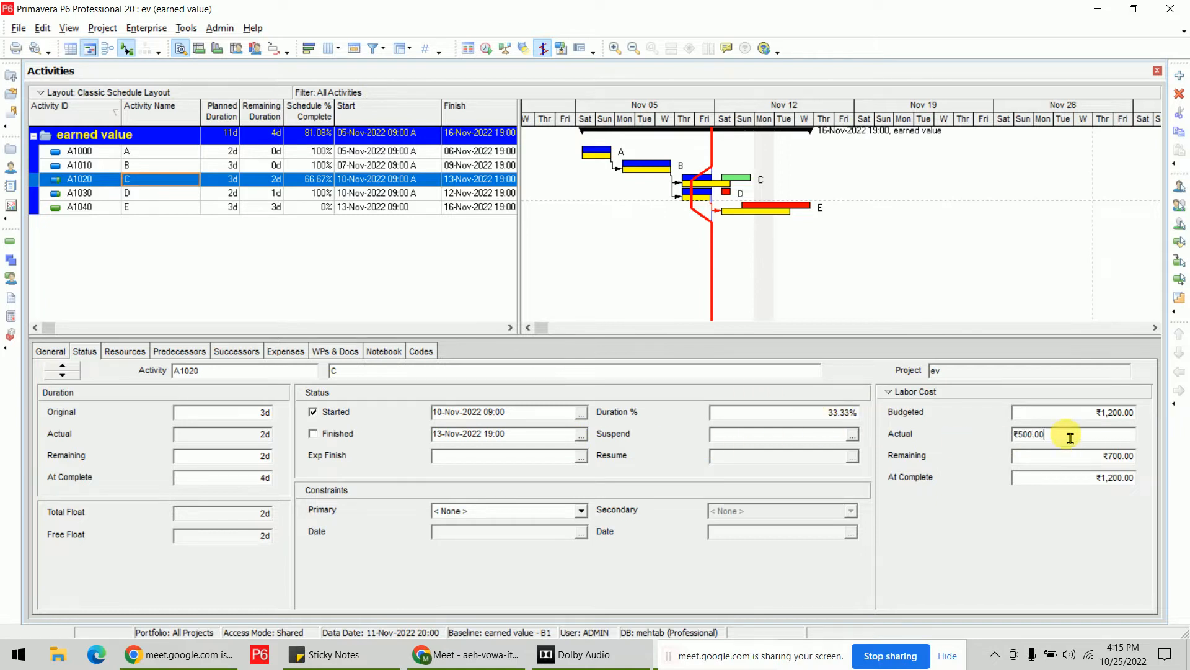
left_click_drag(1059, 436, 976, 446)
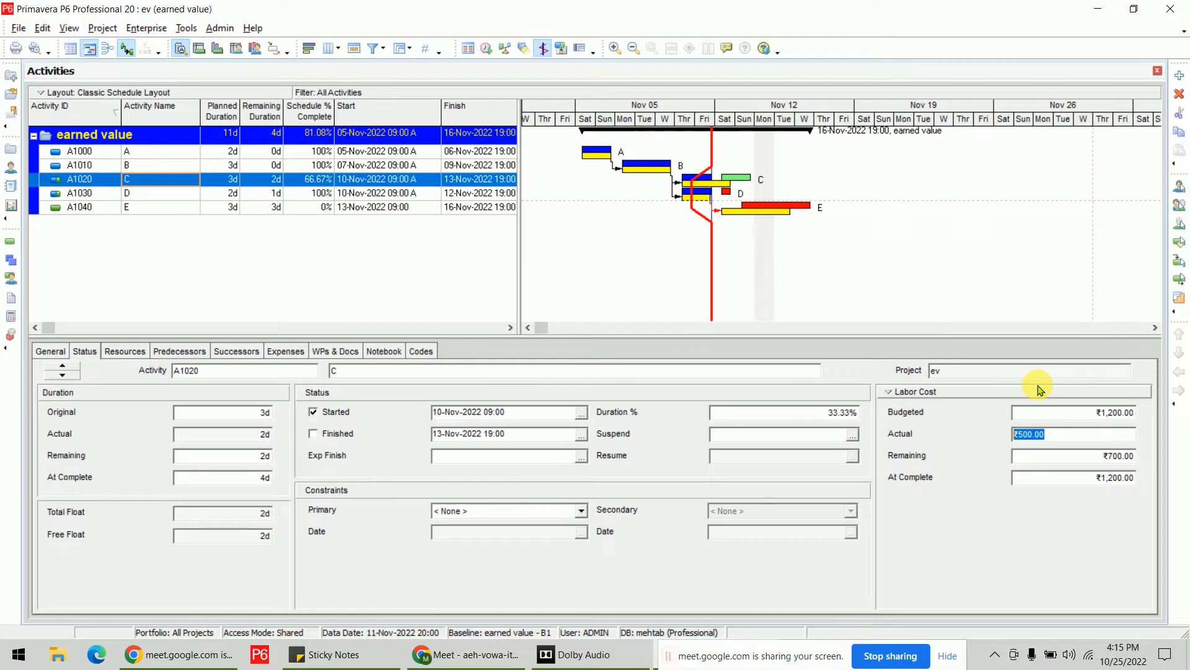
left_click(158, 31)
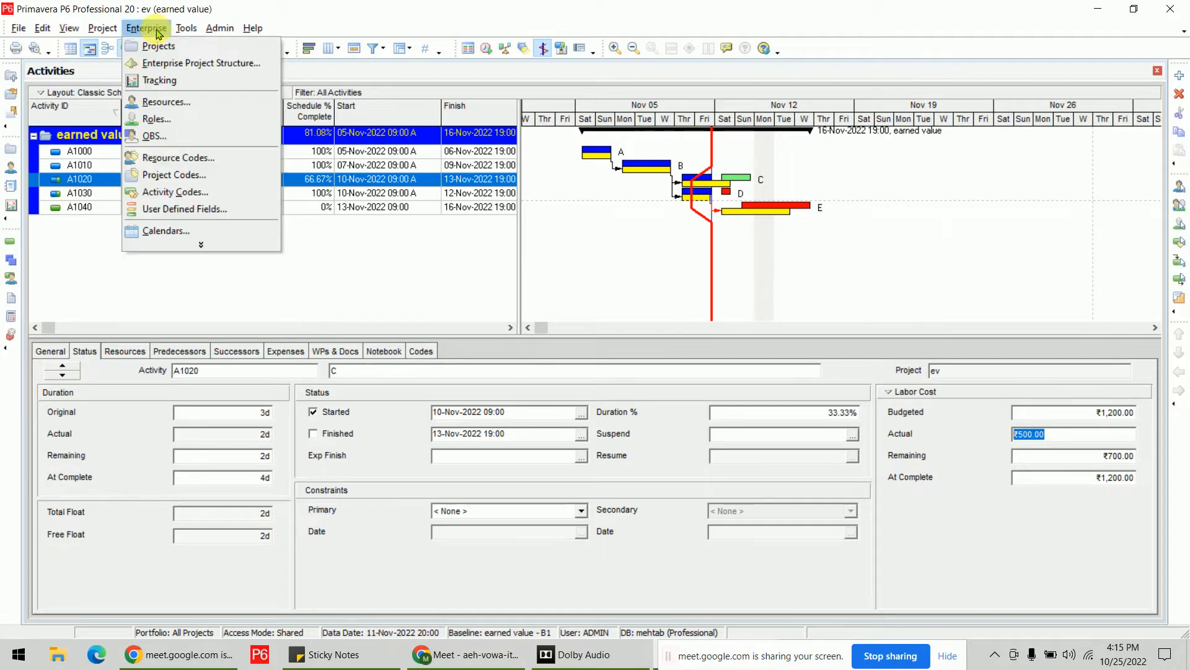
Open Enterprise Tracking, widen the project table and narrow WBS columns to show the ₹2,700.00 actual cost.
left_click(200, 88)
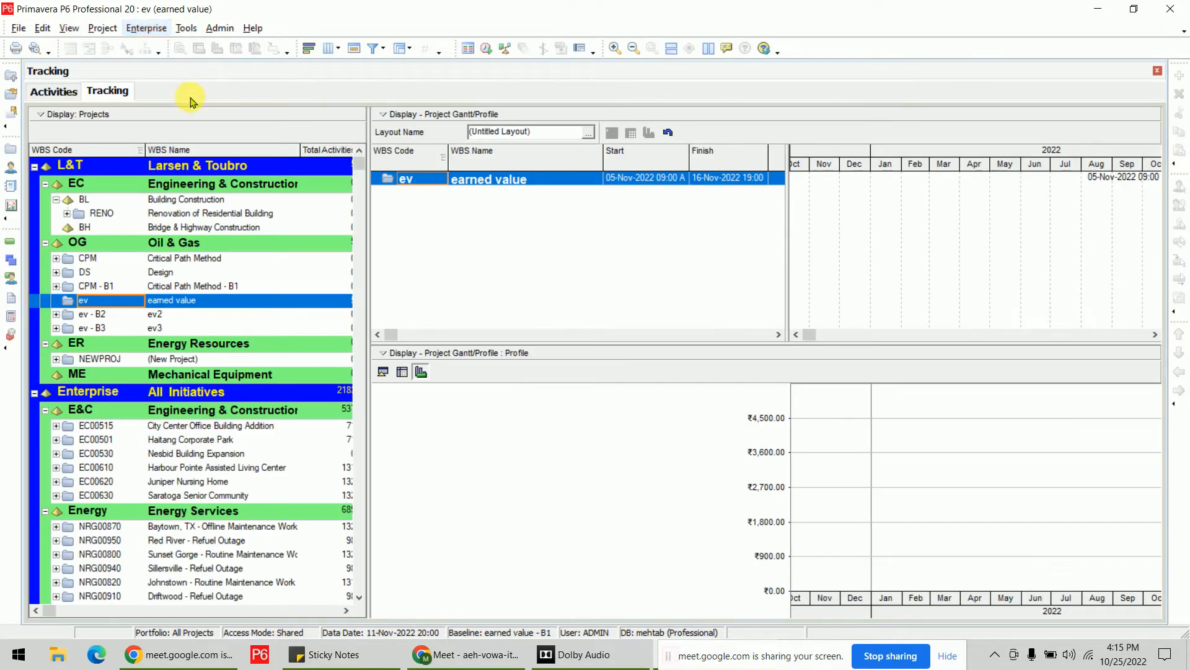
left_click_drag(377, 242, 166, 243)
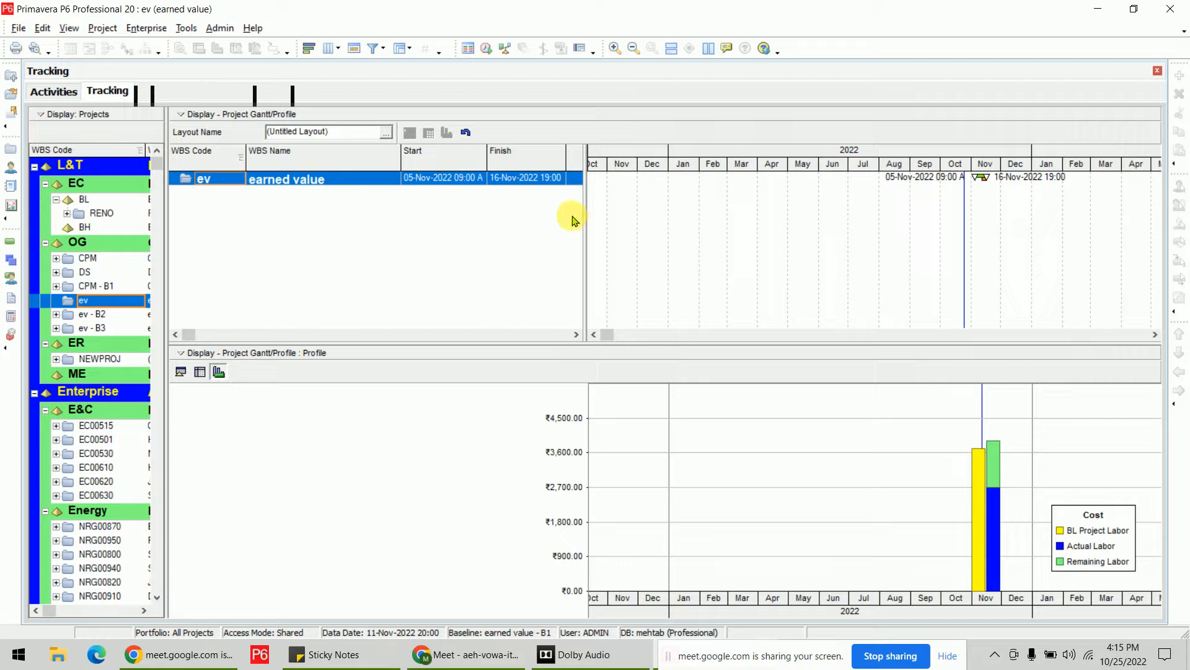
left_click_drag(592, 232, 930, 255)
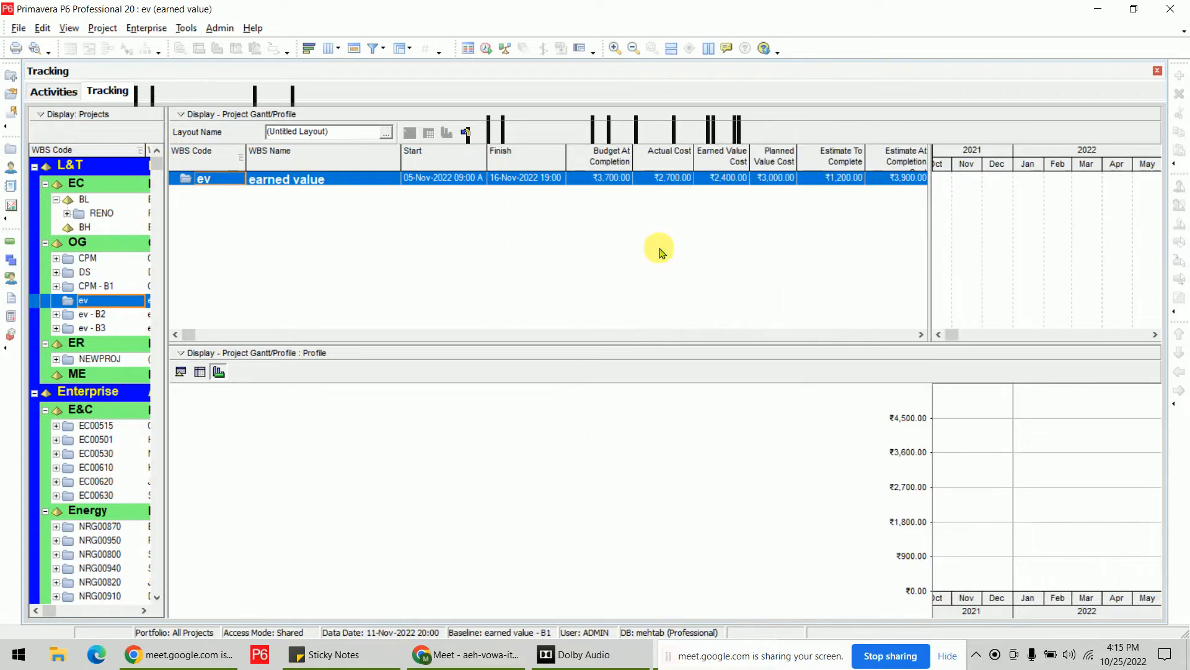
left_click(523, 177)
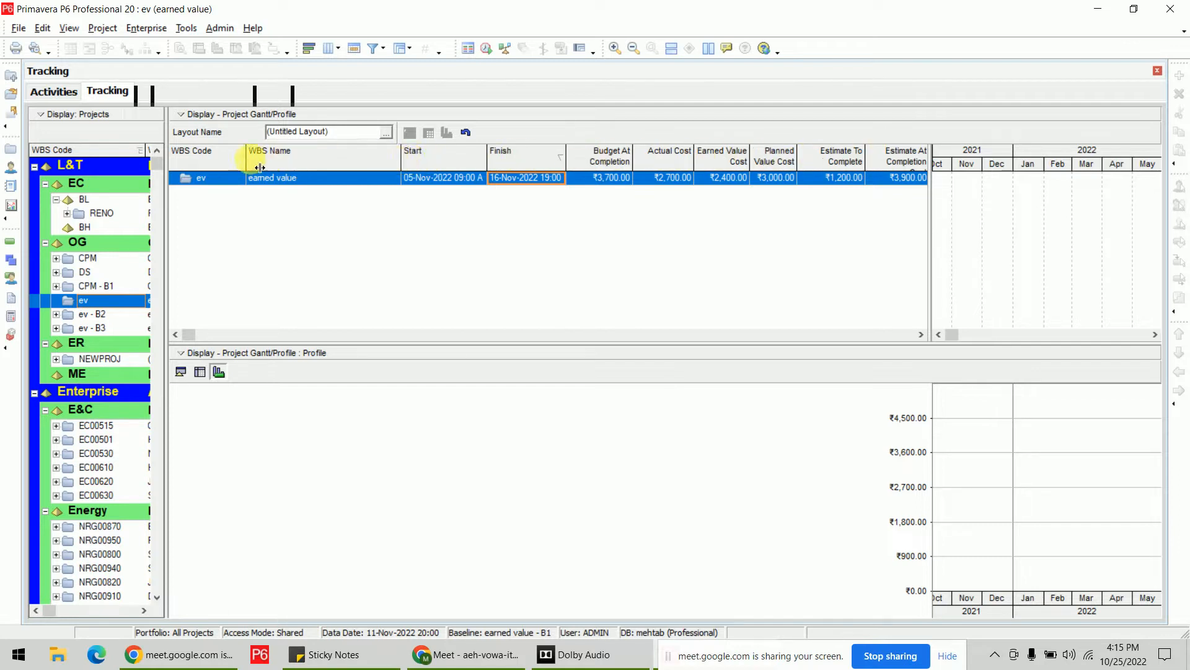
left_click_drag(251, 170, 220, 164)
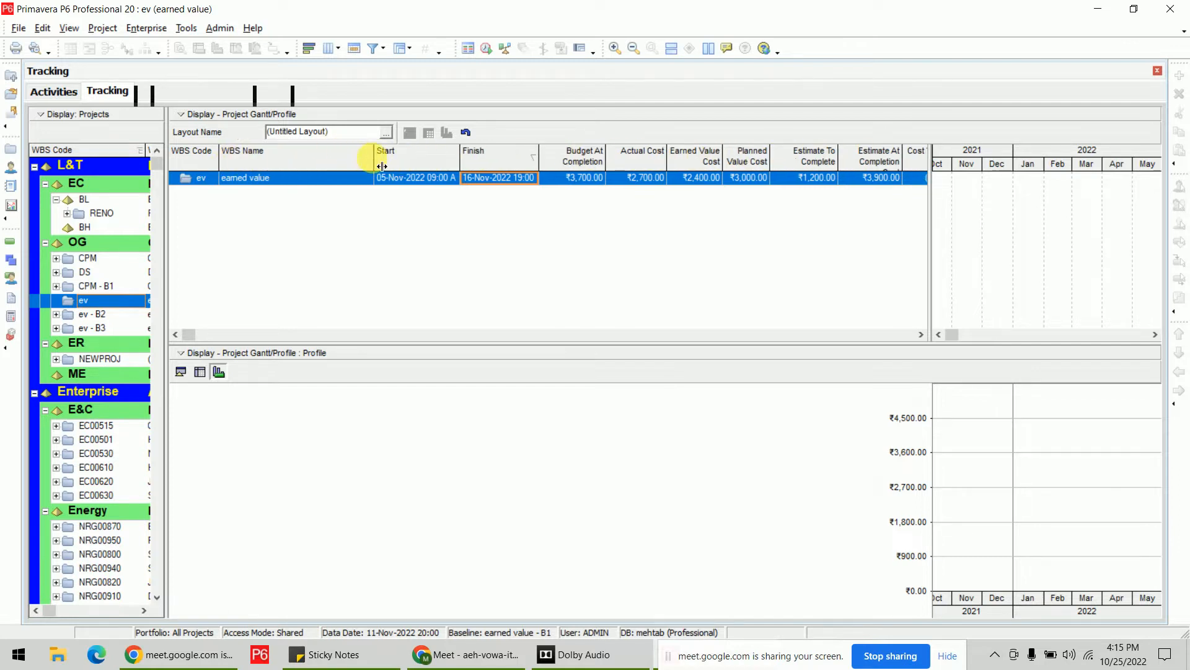
left_click_drag(302, 176, 284, 164)
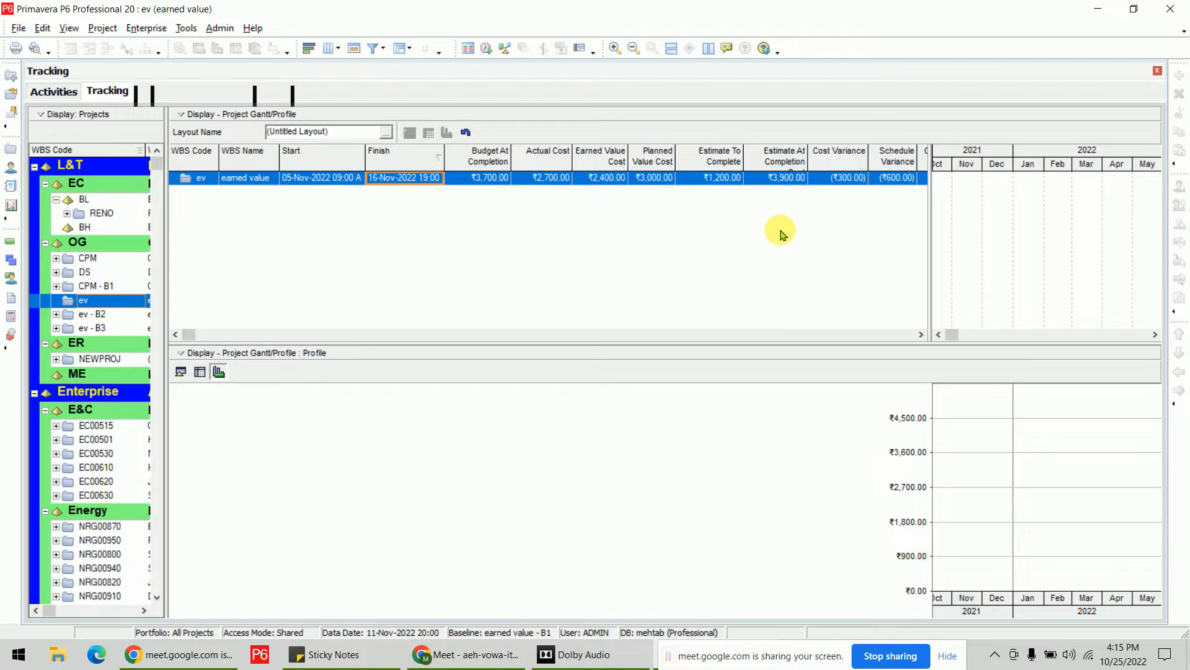
left_click(559, 182)
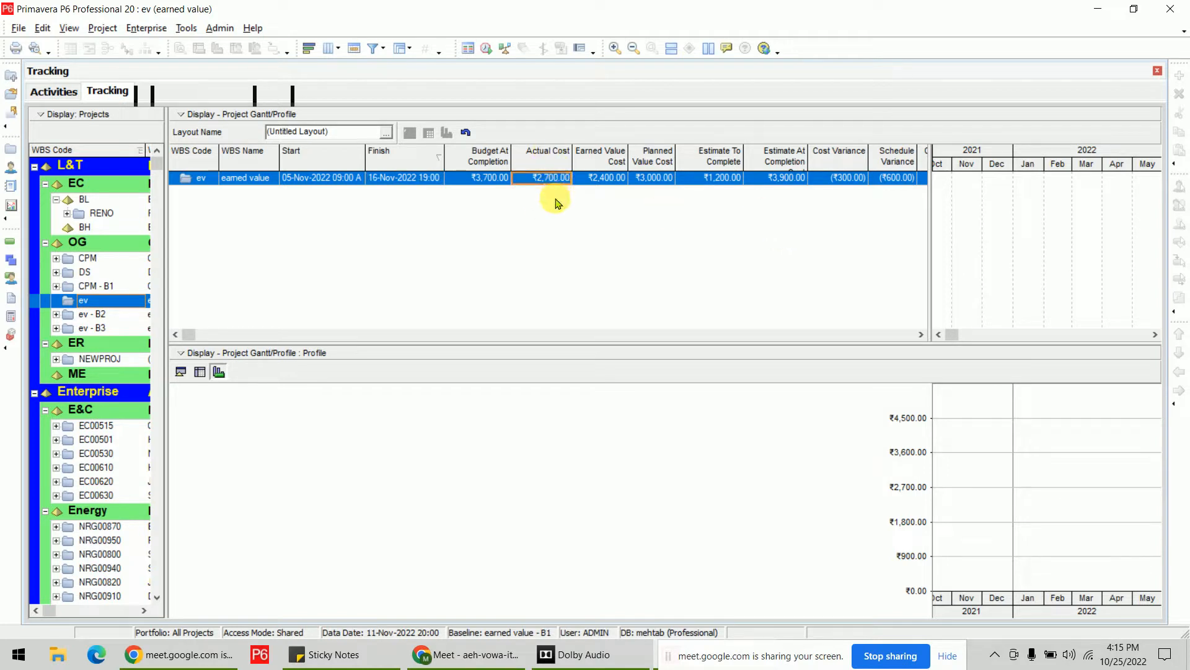
left_click(17, 654)
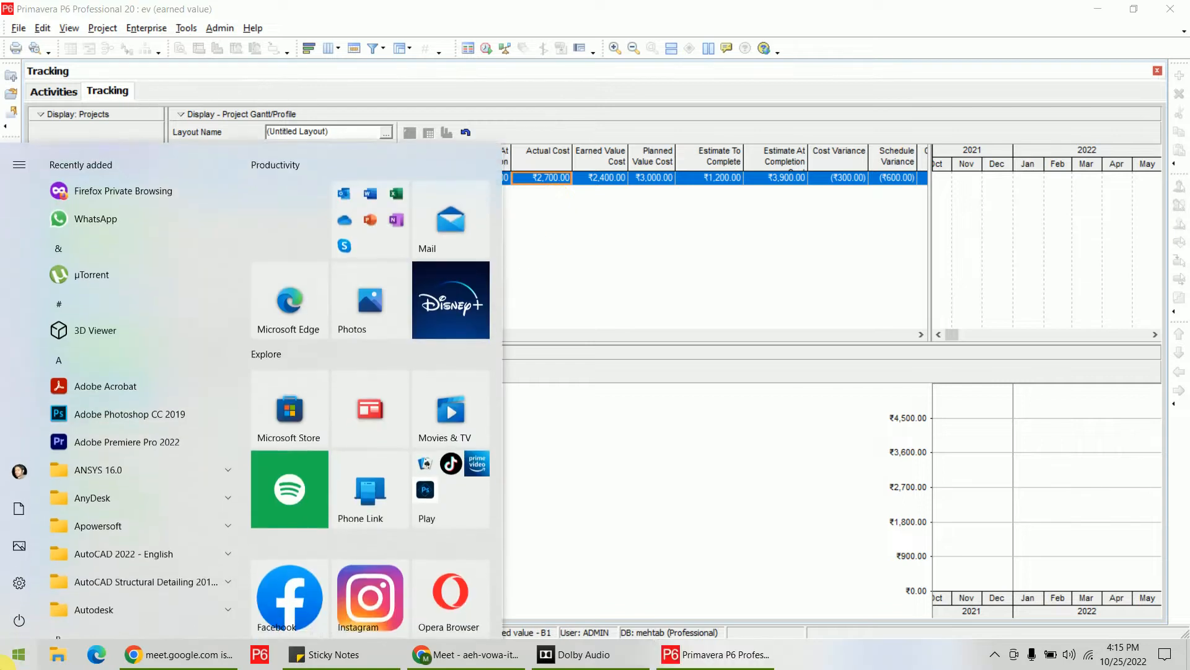
Launch Excel, open the recent eva workbook and select actual costs B8:B12 on Sheet2.
type("exc")
left_click(159, 234)
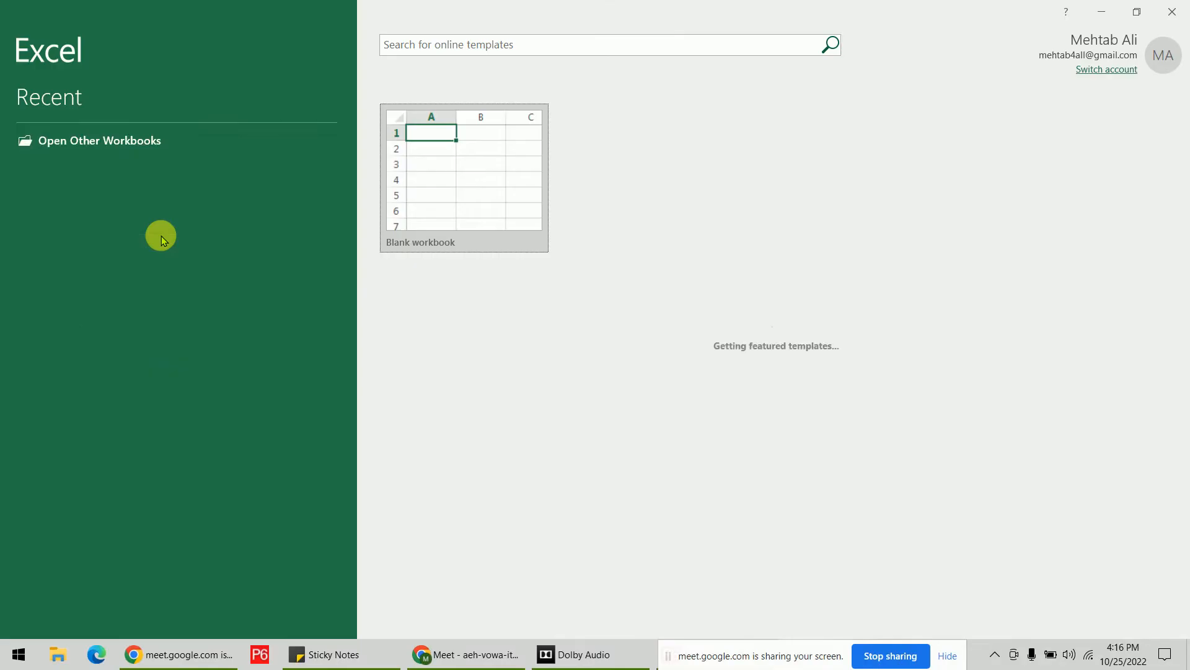
left_click(161, 240)
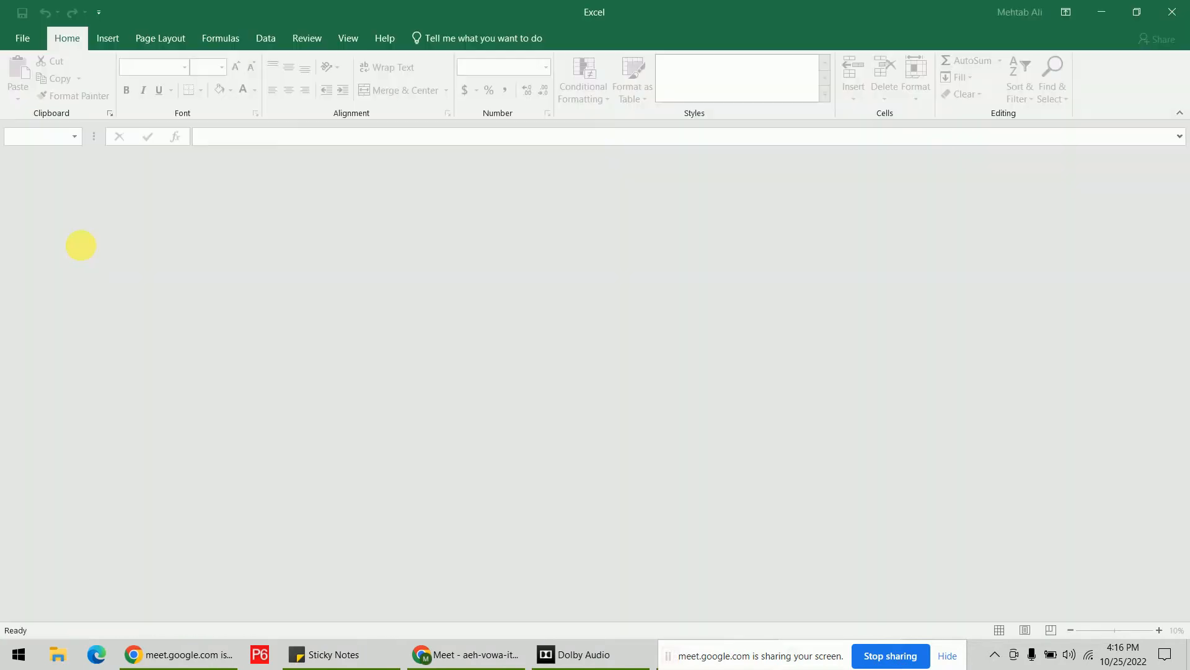
scroll(366, 358, "up", 2)
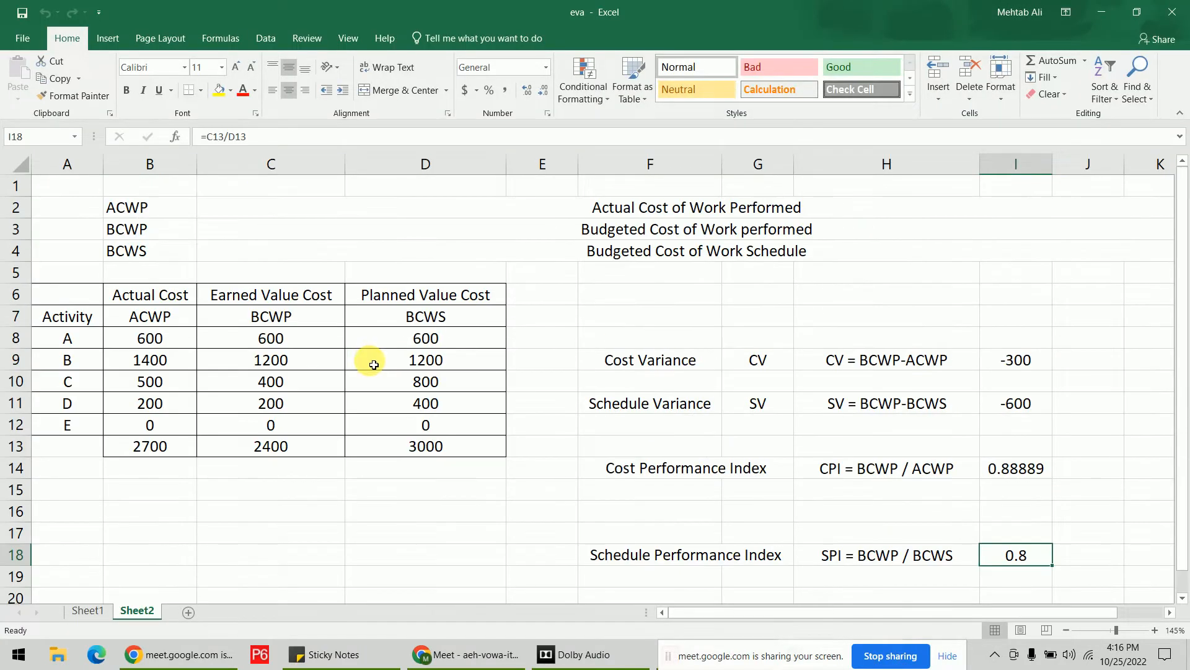
left_click_drag(187, 343, 170, 426)
Compare with the incurred costs D24:D27 on Sheet1, then return to Sheet2.
left_click(87, 610)
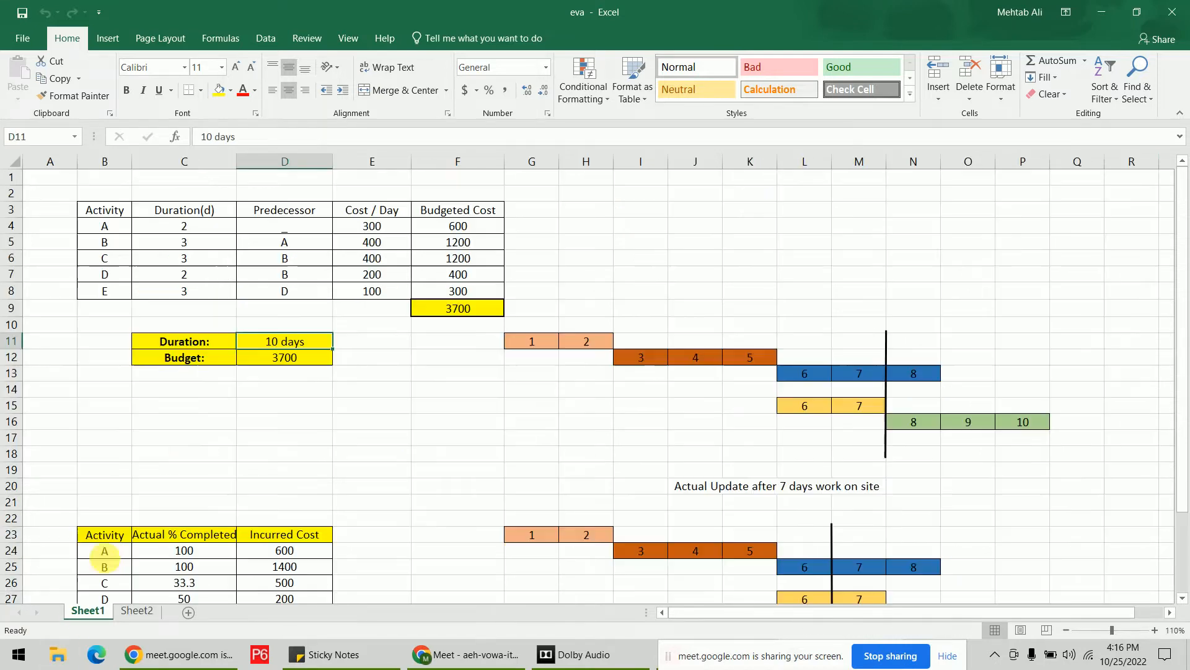
scroll(231, 438, "down", 4)
left_click(310, 356)
left_click_drag(314, 367, 317, 408)
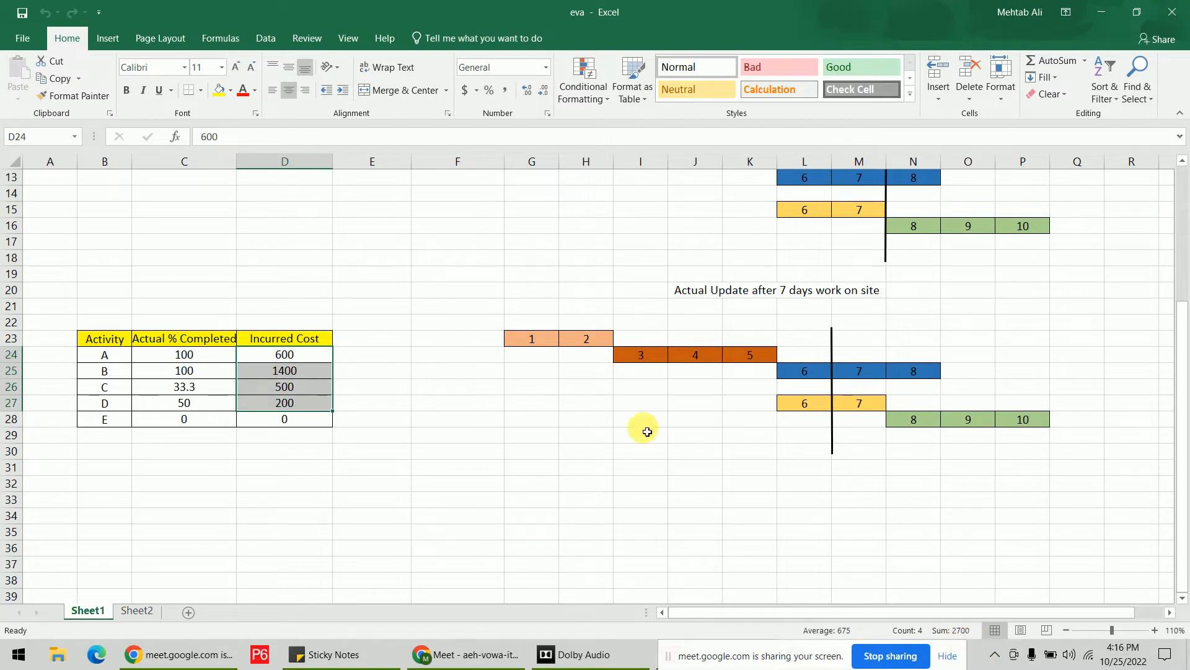
left_click(586, 452)
scroll(393, 357, "up", 3)
scroll(339, 267, "up", 1)
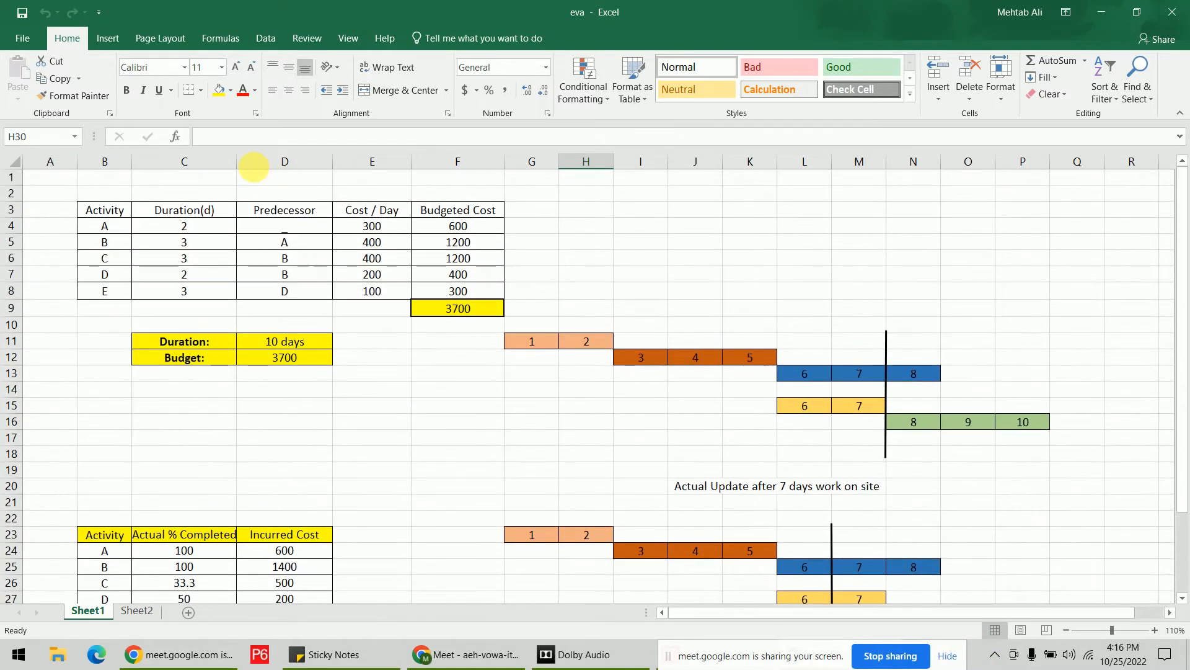
left_click(136, 611)
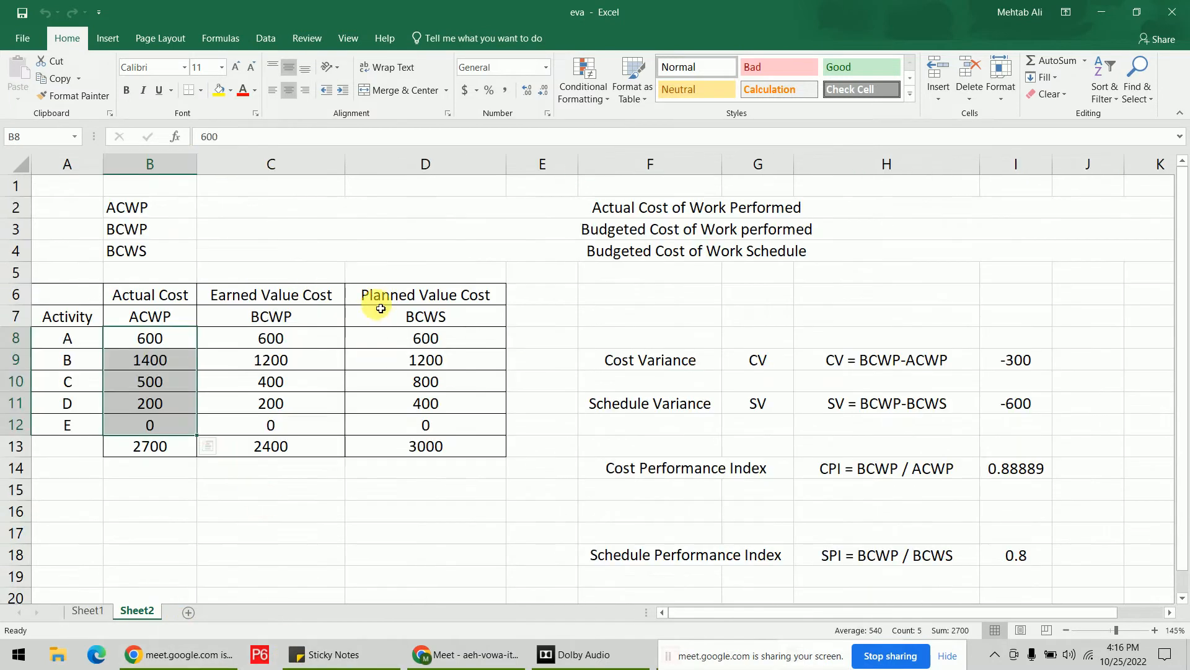
Review Sheet2's Earned Value Cost heading, BCWP label and activity A's earned value in C6:C8.
left_click(291, 296)
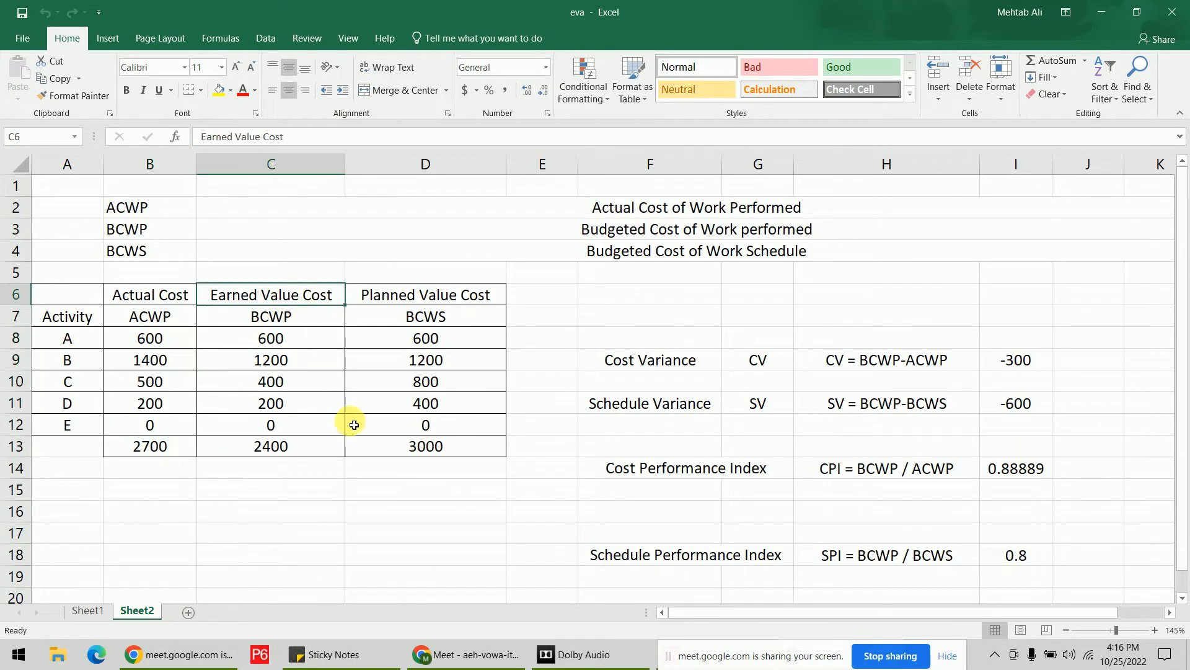
left_click(319, 323)
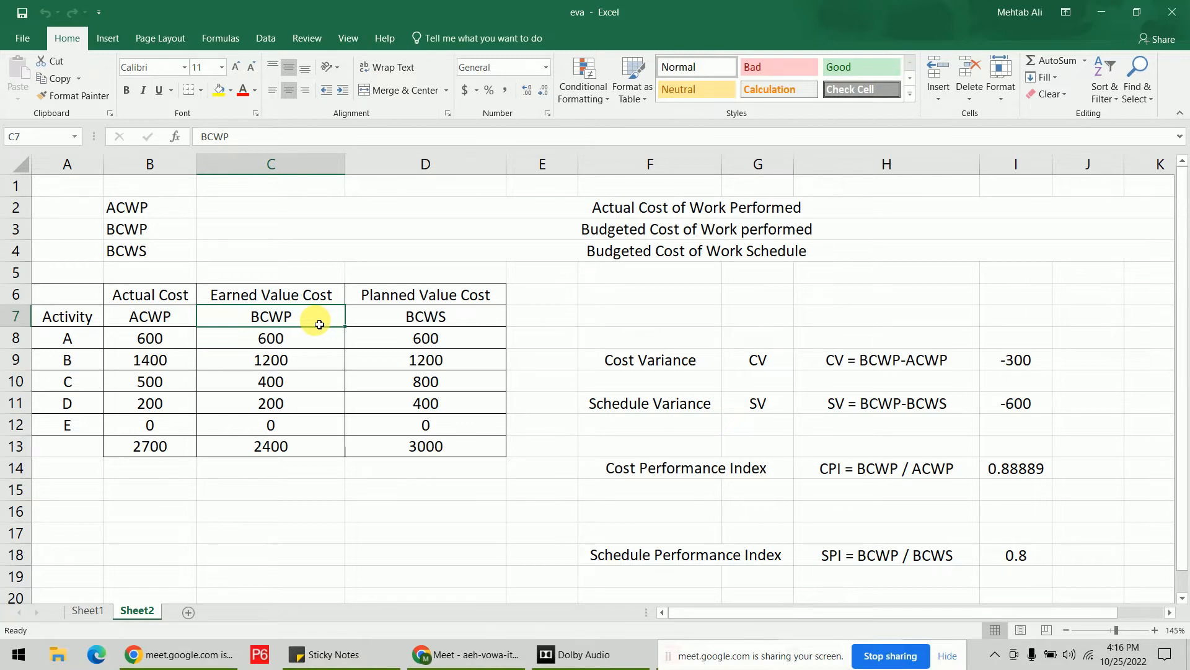
left_click(317, 341)
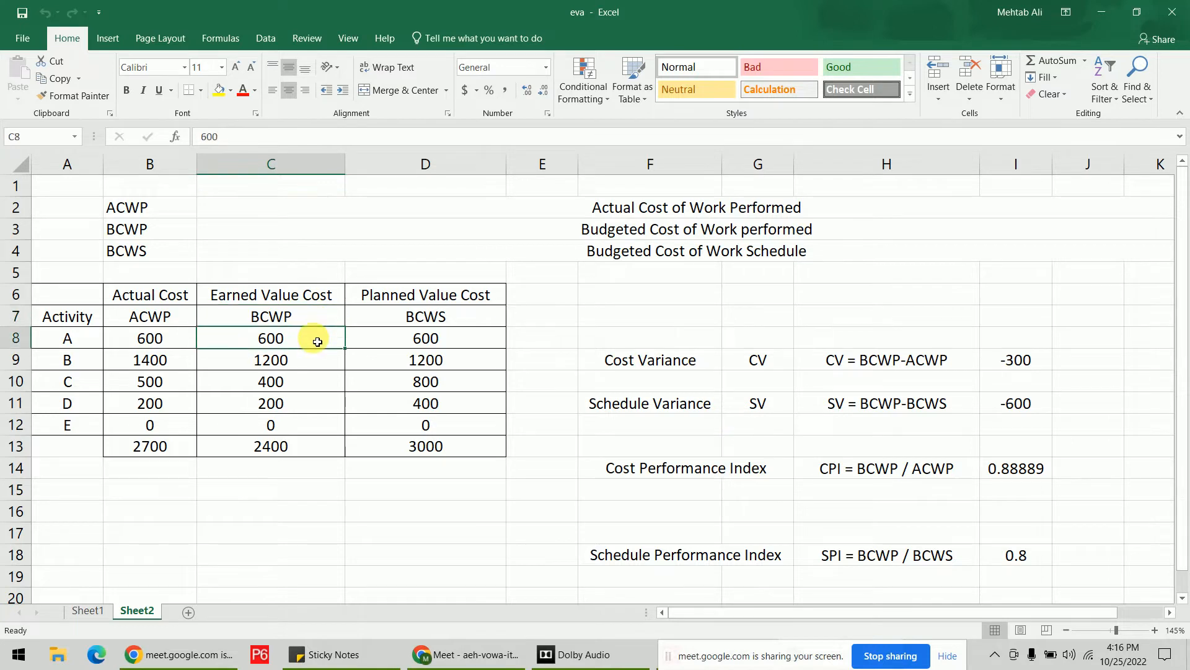
left_click(88, 610)
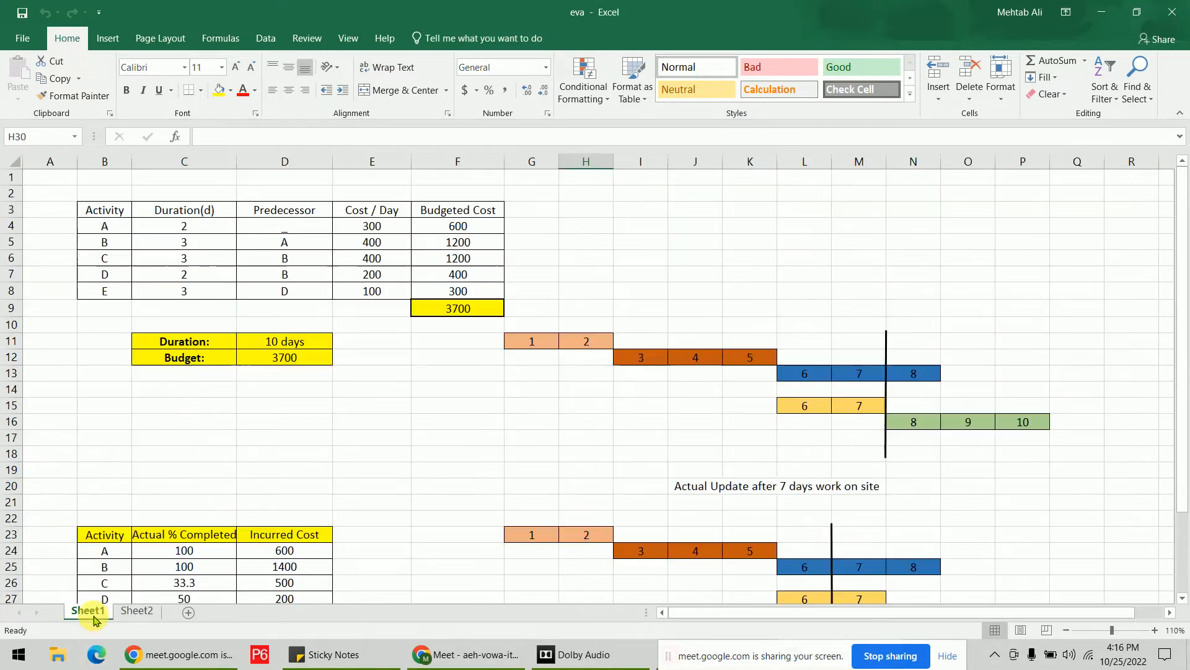
Inspect Sheet1's budgeted cost formulas in F4:F6 and the daily costs of activities C and D.
left_click(491, 225)
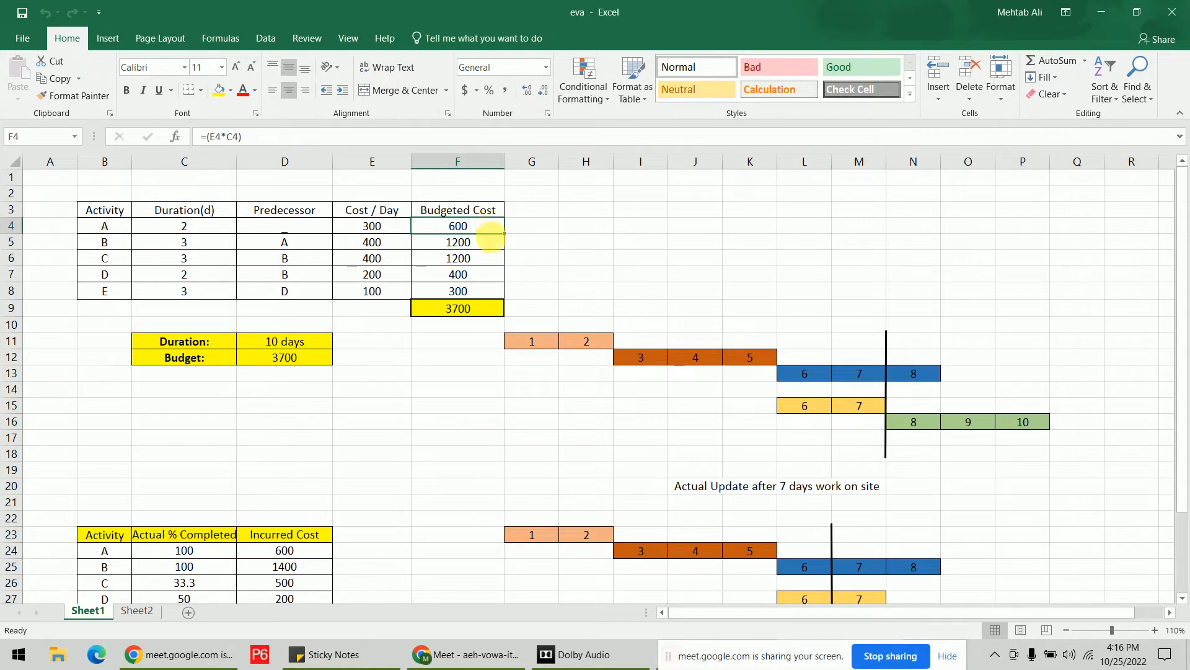
left_click(495, 248)
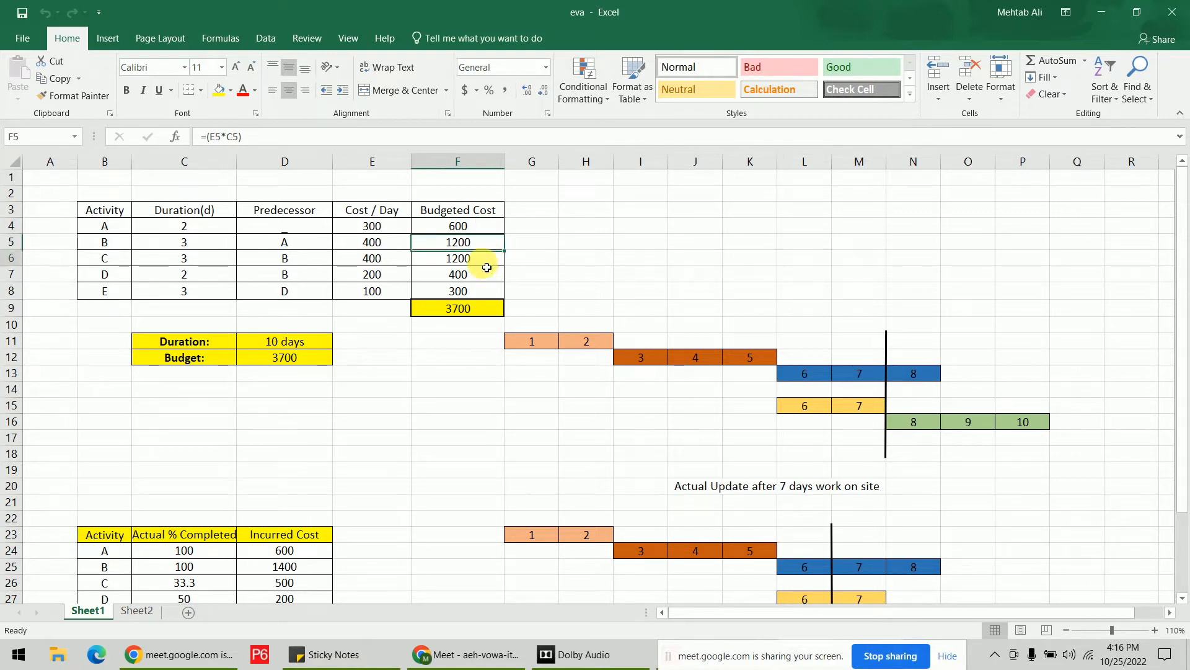
left_click(487, 267)
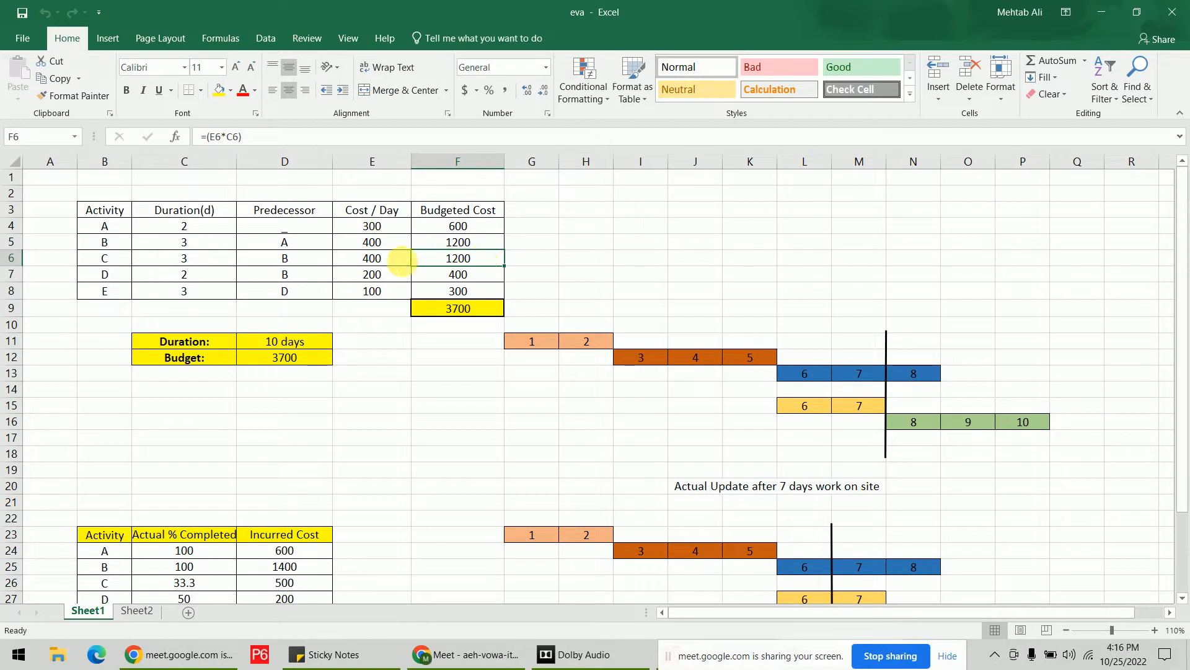
left_click(394, 266)
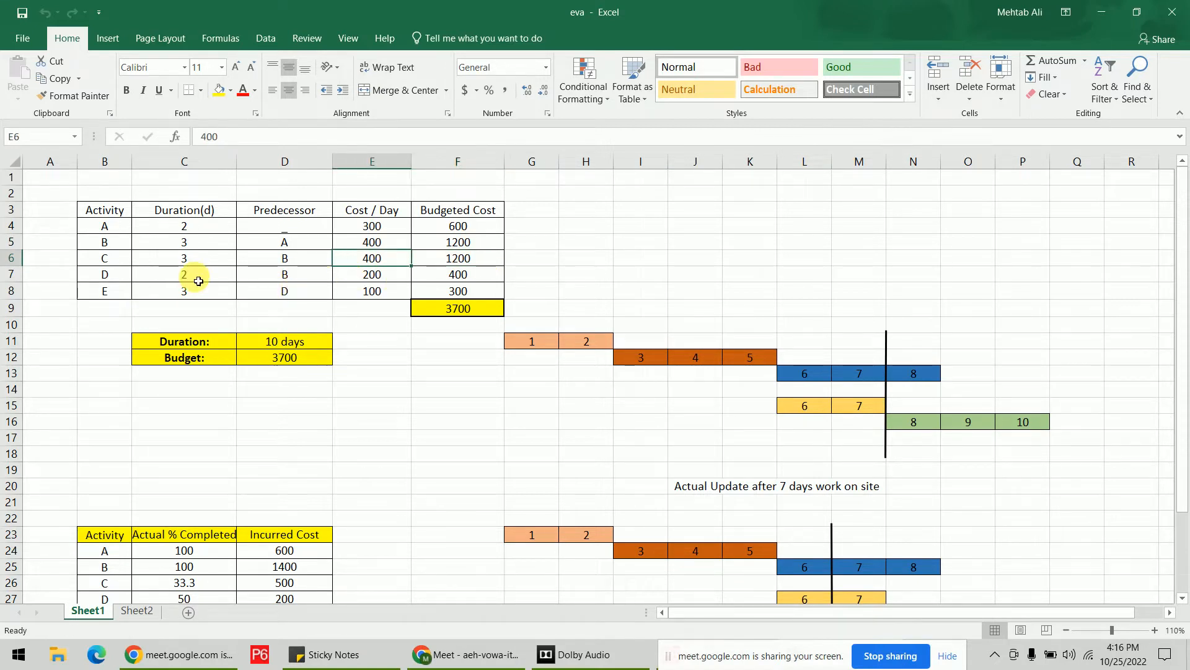
left_click(407, 278)
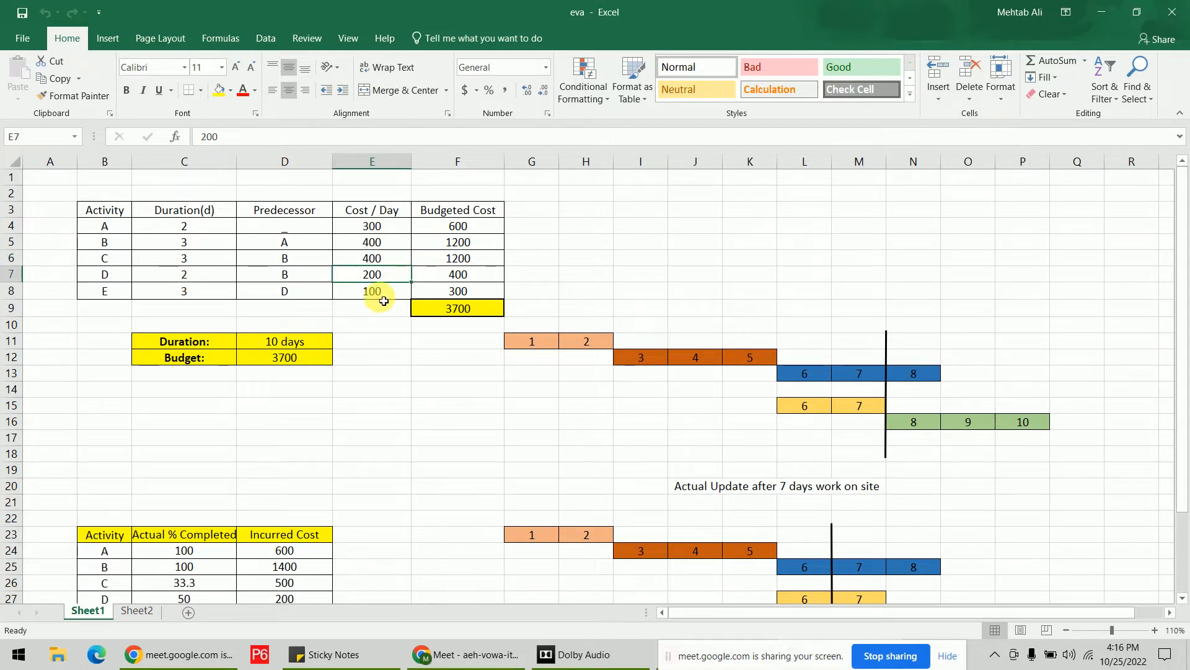
left_click(133, 612)
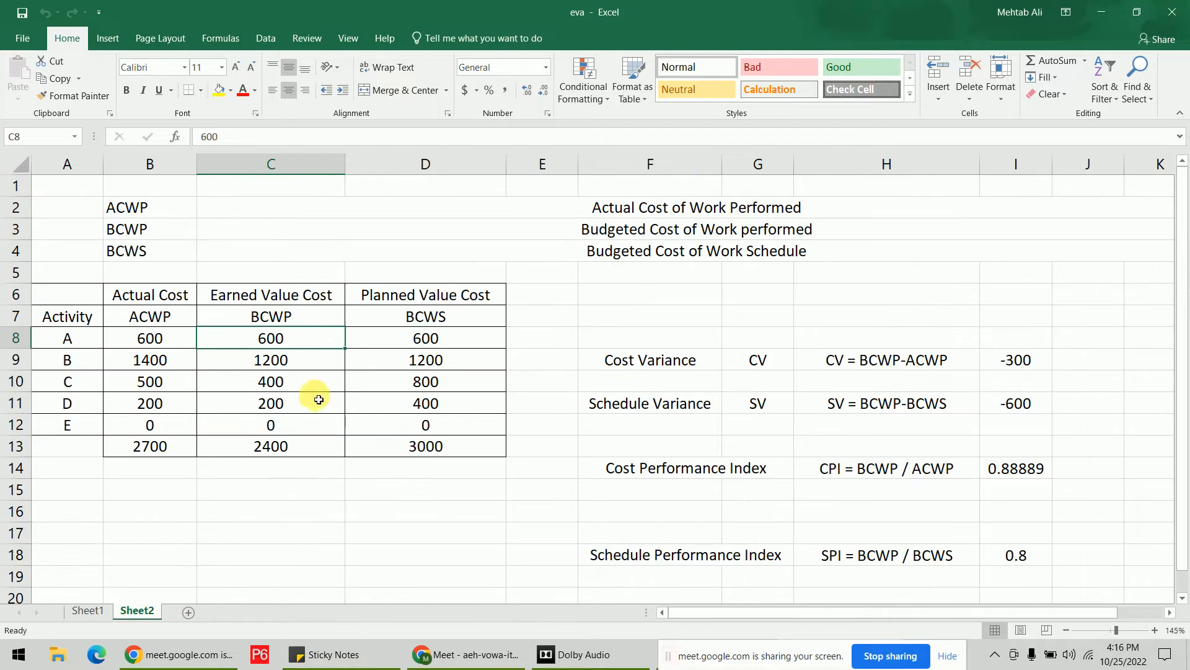
Select the BCWP values C8:C12 on Sheet2 to read their total, then return to Sheet1.
left_click_drag(317, 341, 309, 429)
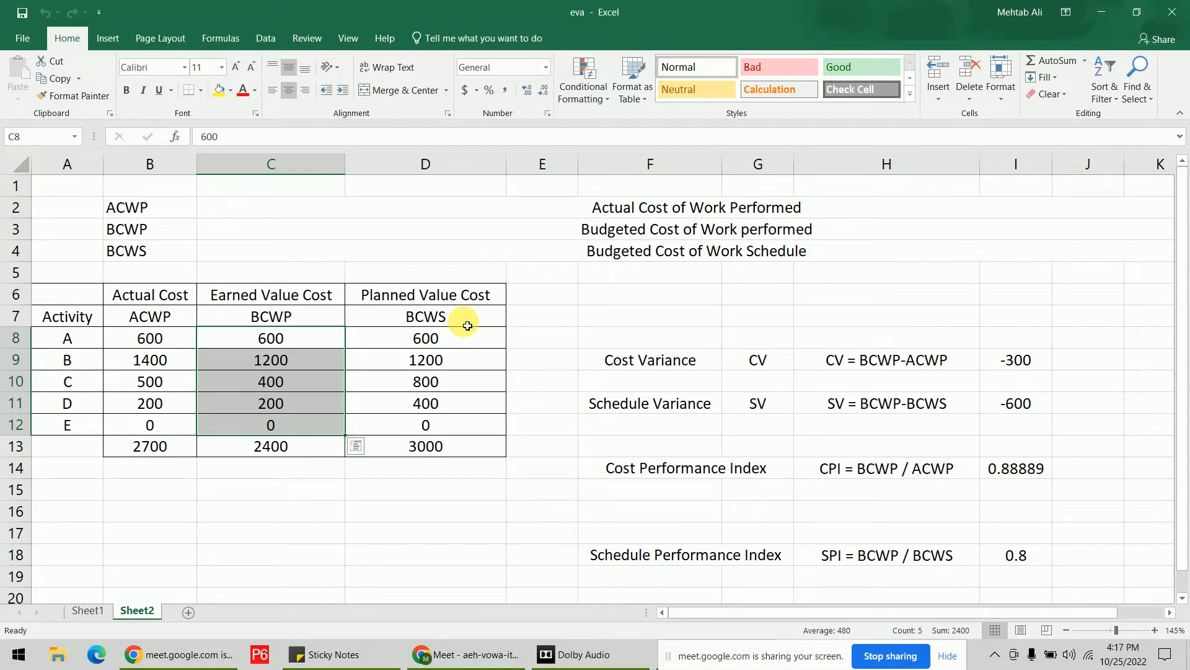
left_click(87, 610)
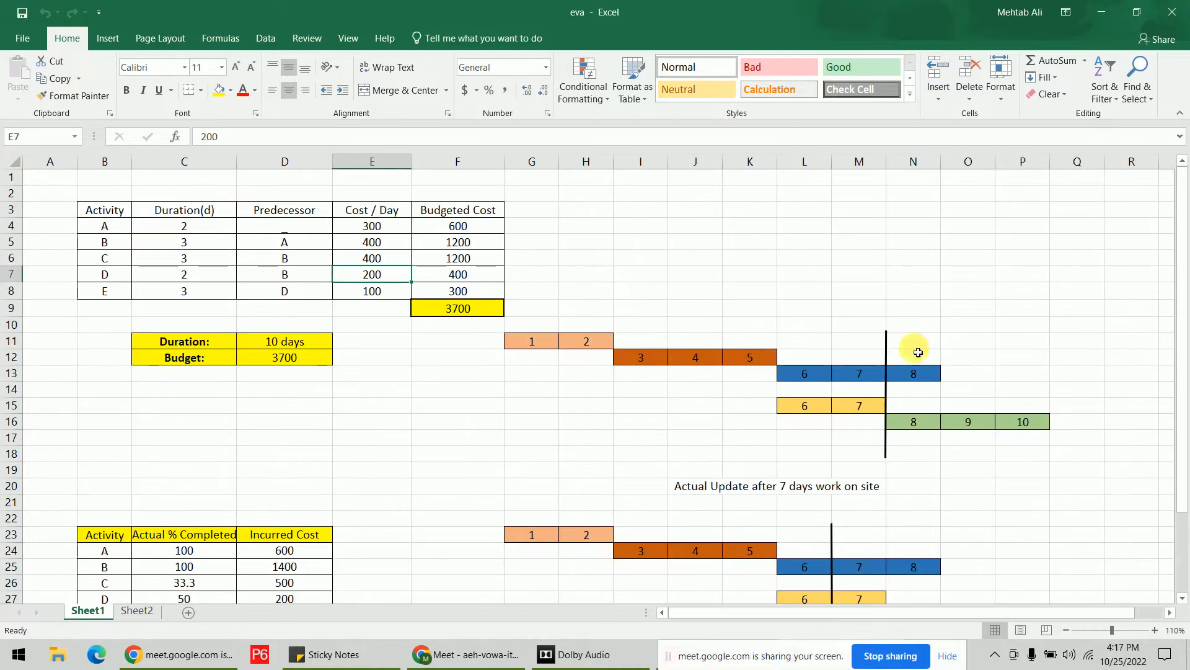
left_click_drag(540, 322, 885, 452)
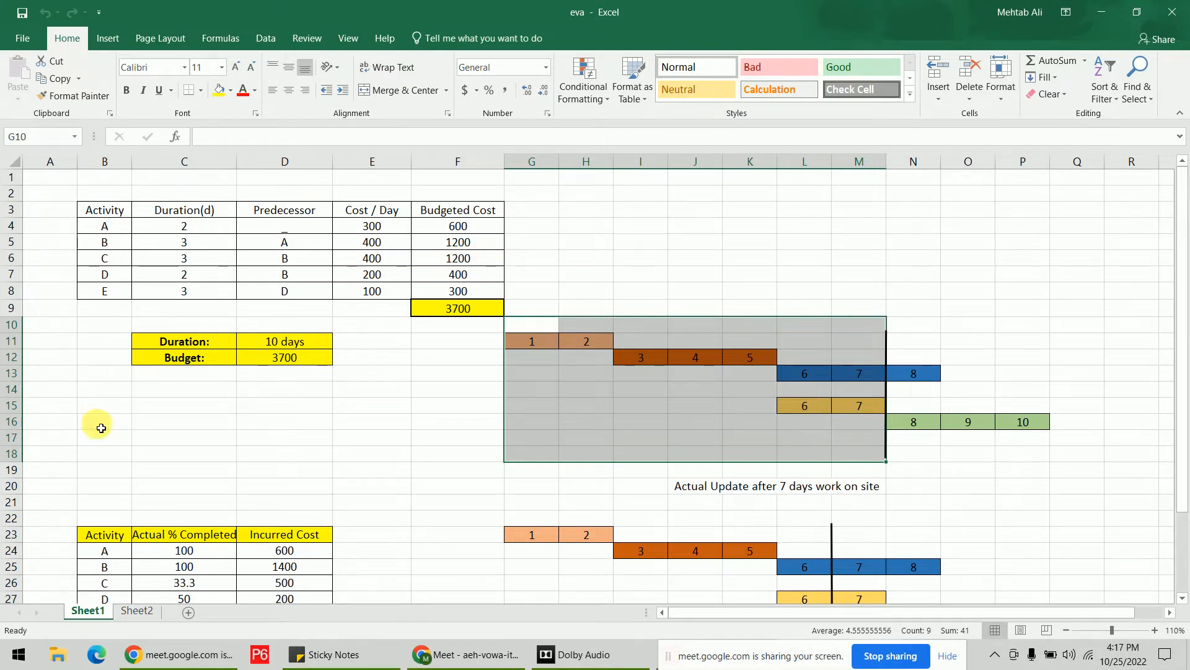
left_click(127, 597)
On Sheet2, select the BCWS values and the totals row, and inspect the BCWP and ACWP headings.
left_click(136, 611)
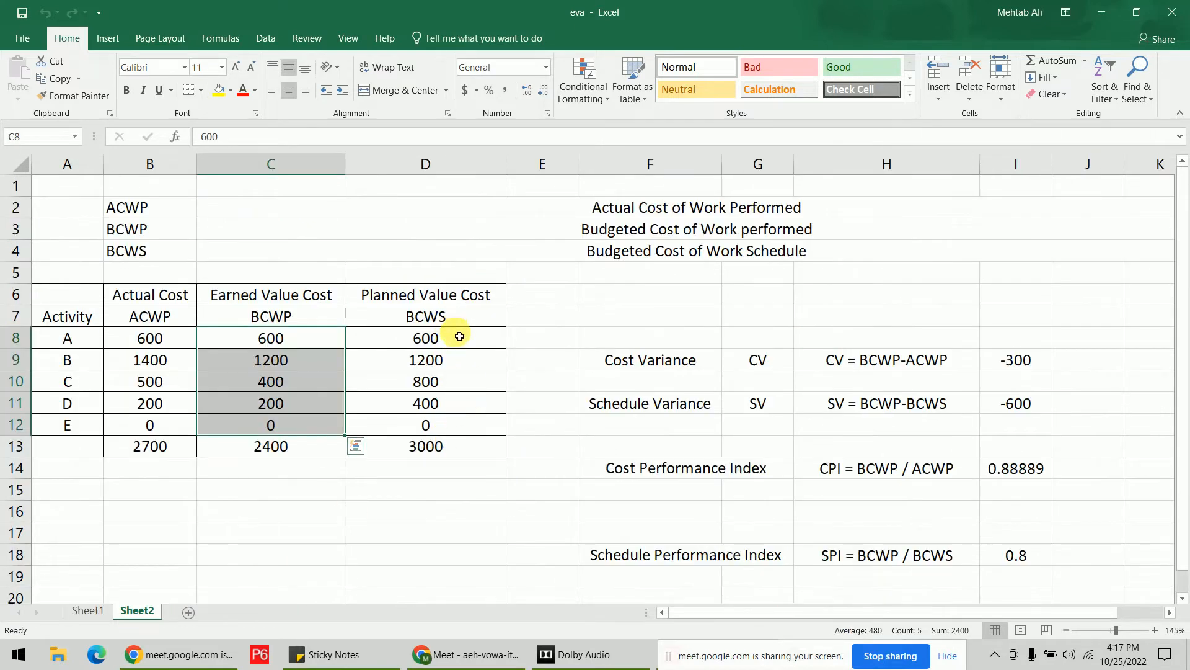
left_click_drag(453, 339, 457, 425)
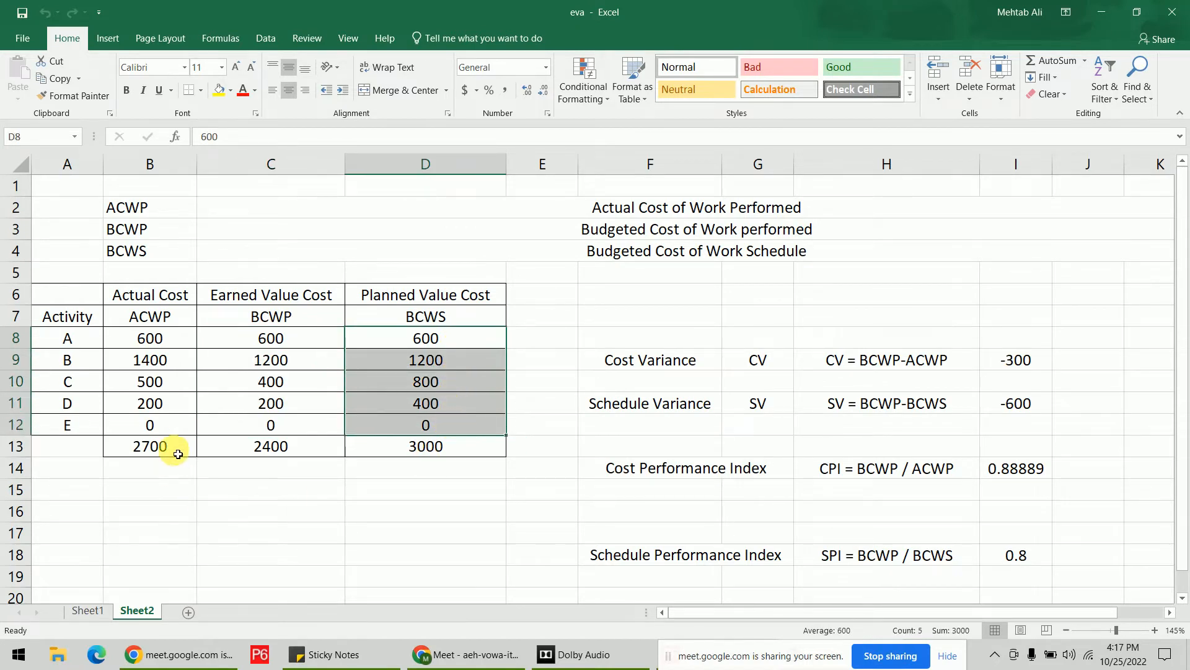
left_click_drag(178, 454, 400, 449)
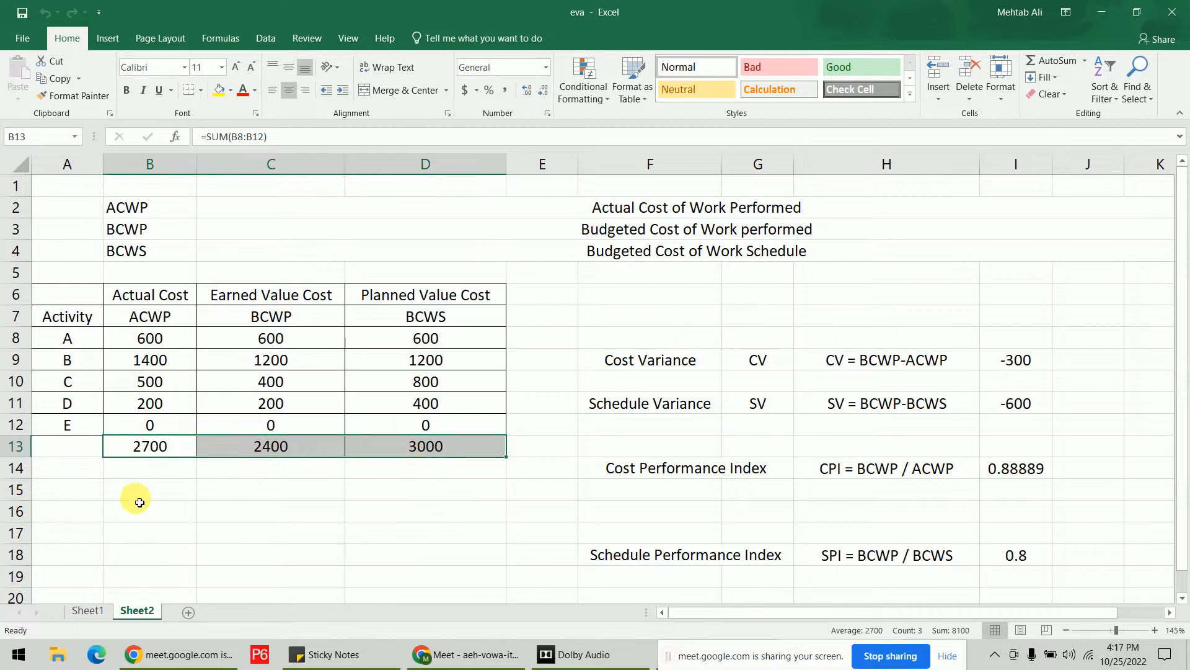
left_click(285, 323)
left_click(150, 318)
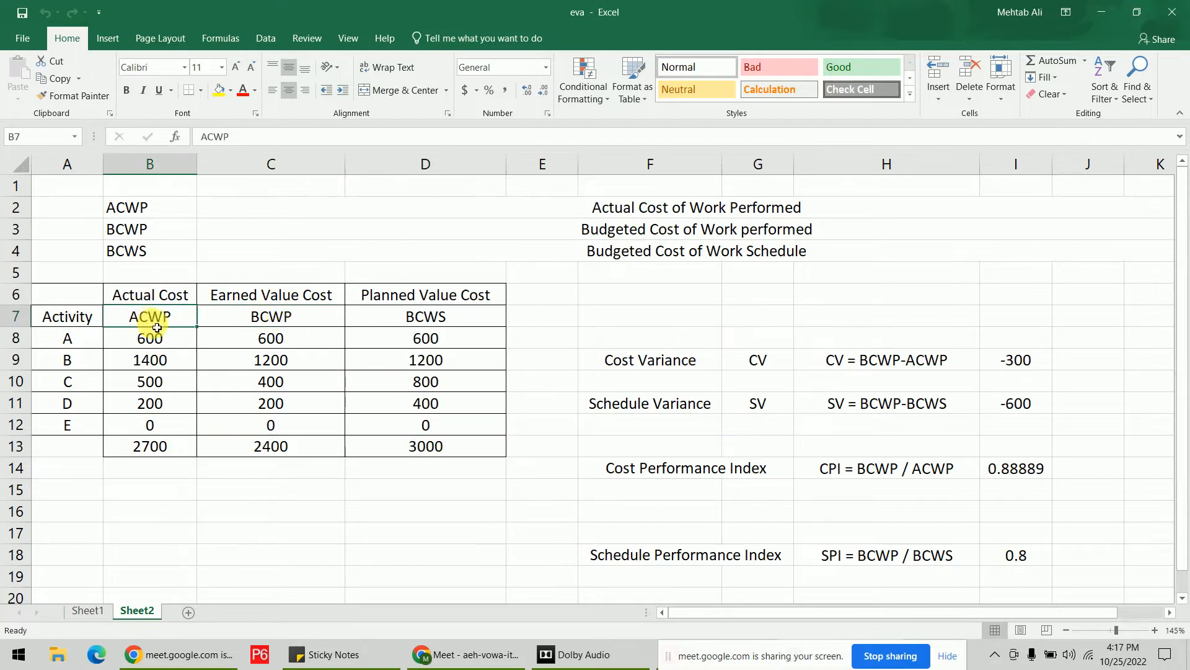
Check the CV formula in I9, SV formula in I11 and the B13:D13 total formulas.
left_click(1039, 363)
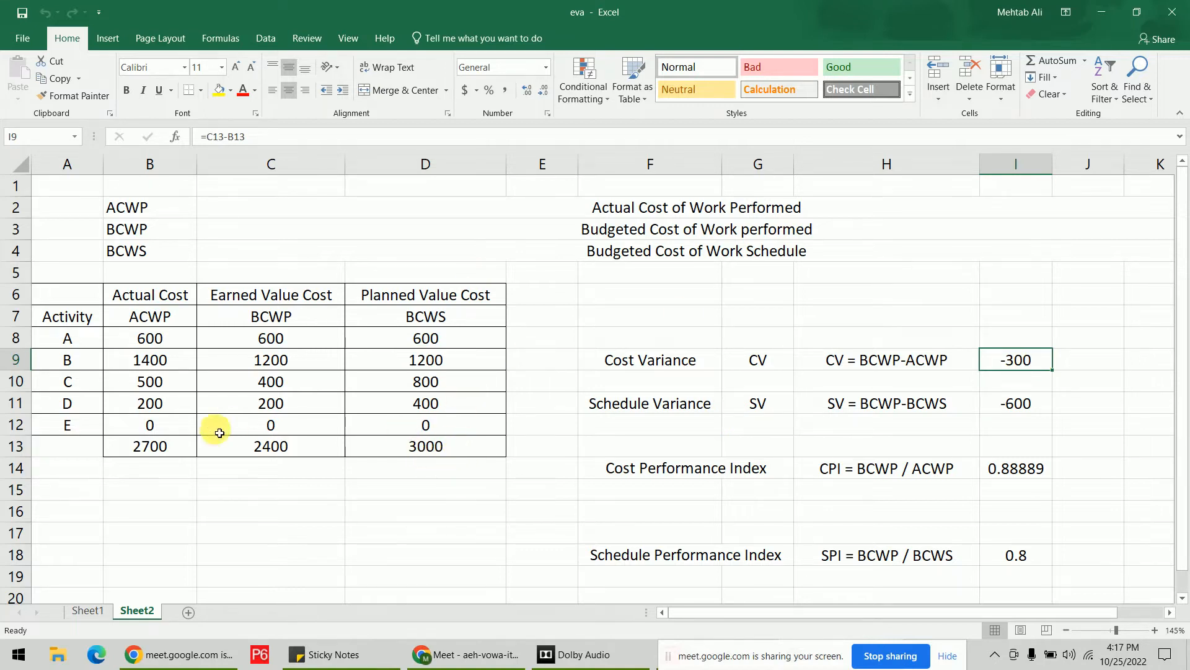
left_click(299, 455)
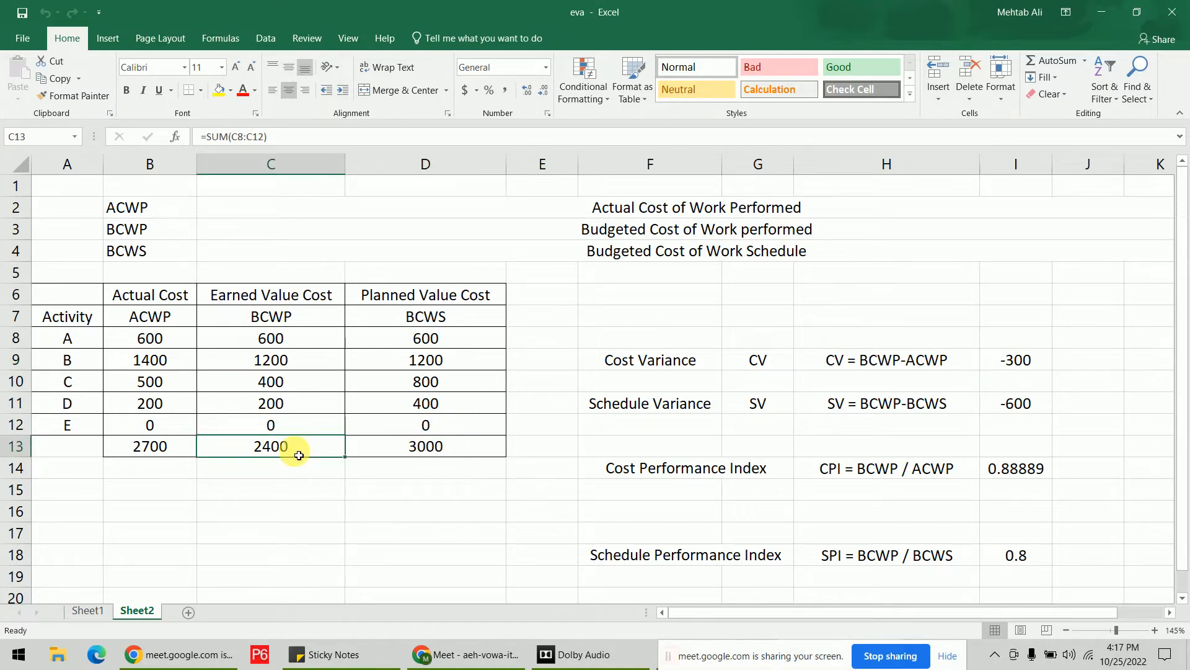
left_click(426, 451)
left_click(1045, 410)
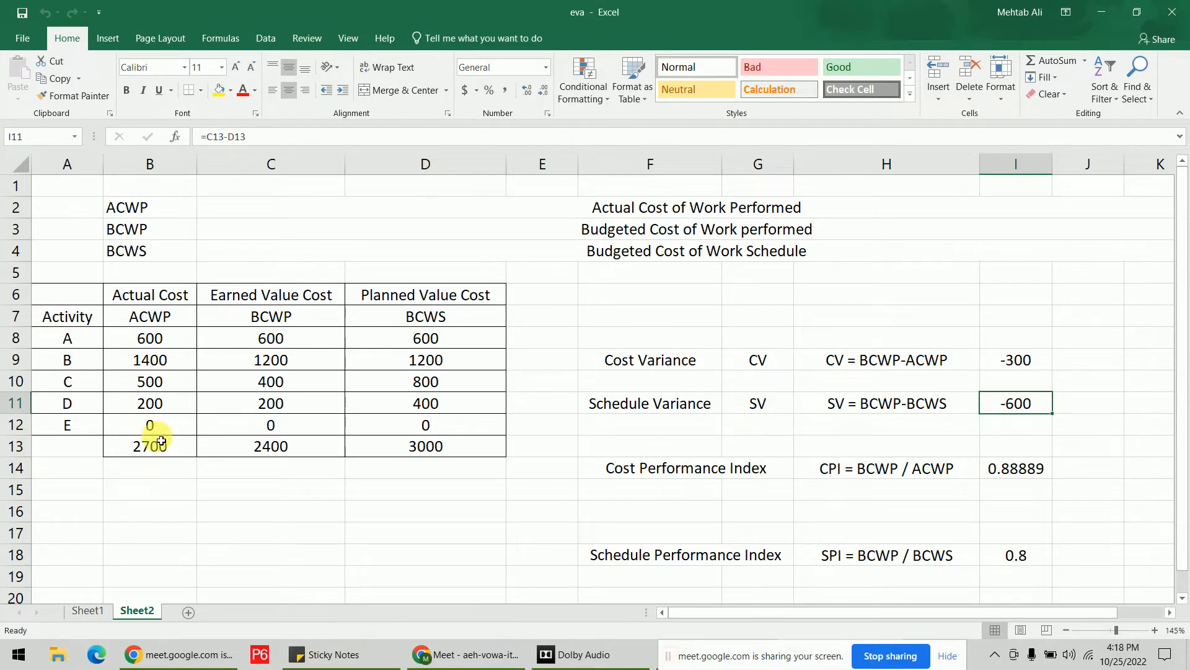
left_click(304, 454)
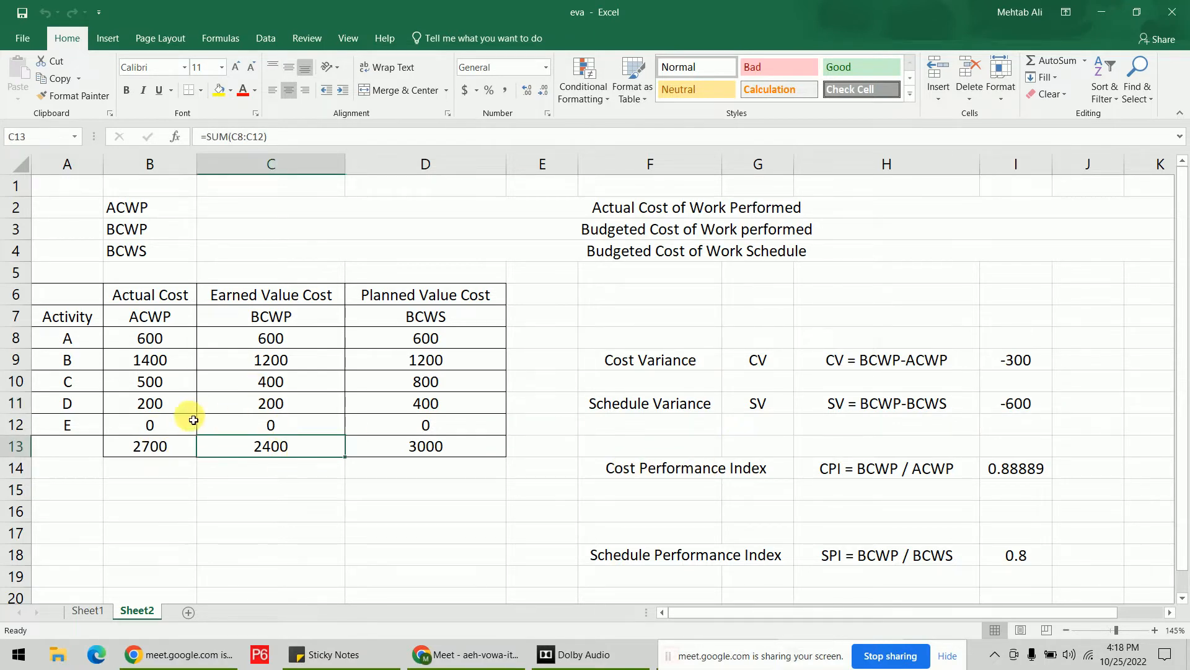
left_click(176, 450)
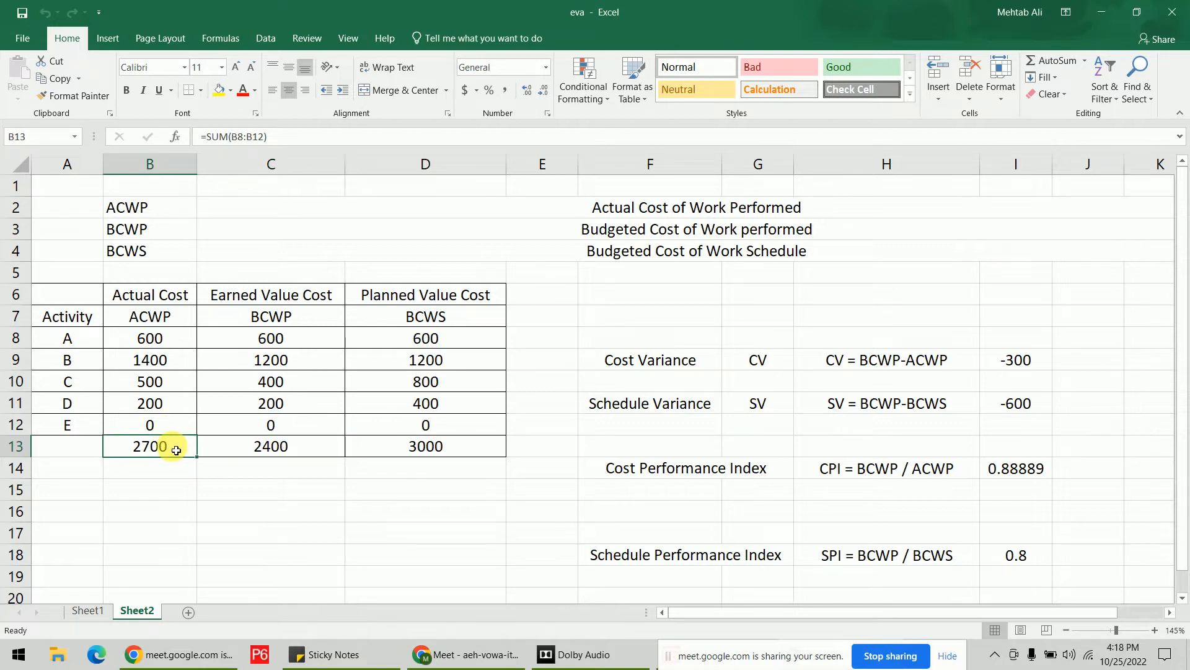
left_click(304, 450)
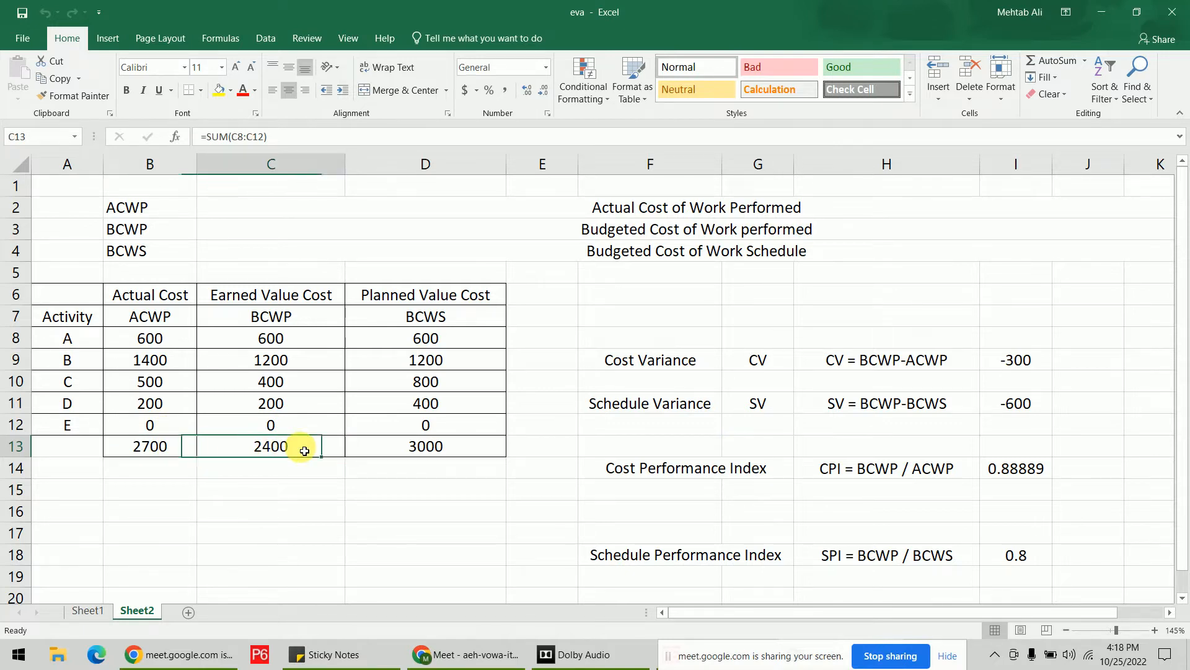
left_click(473, 456)
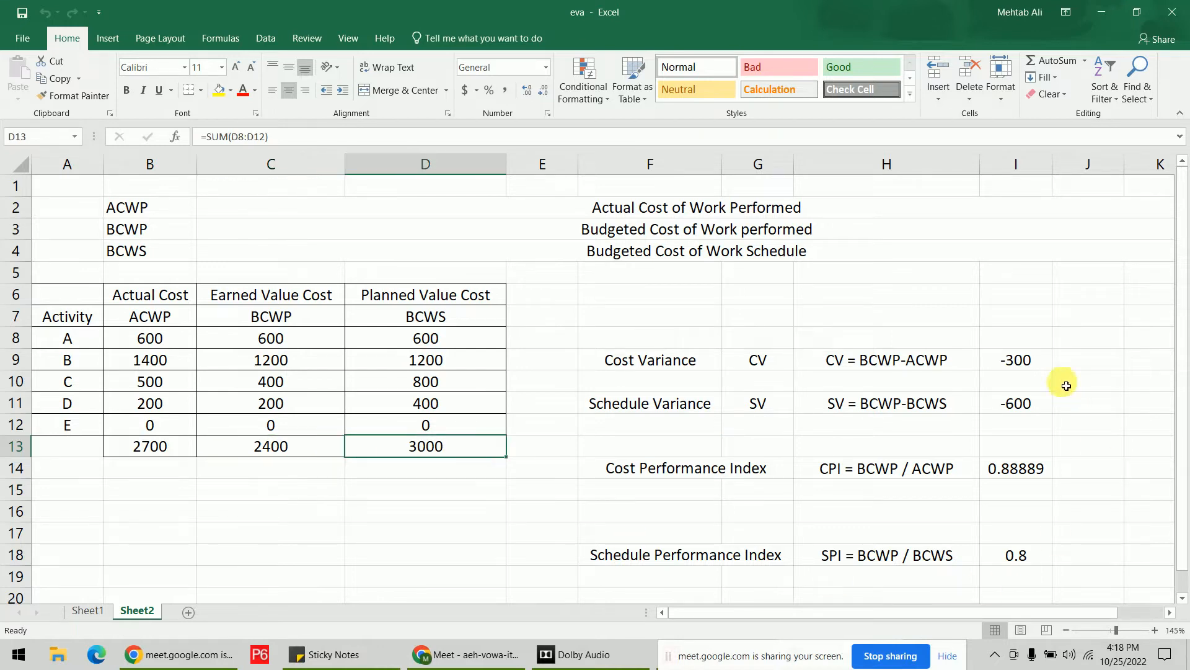
Select the CV, SV, CPI and SPI results, then bring Primavera P6 back to the front.
left_click_drag(1053, 356, 1048, 558)
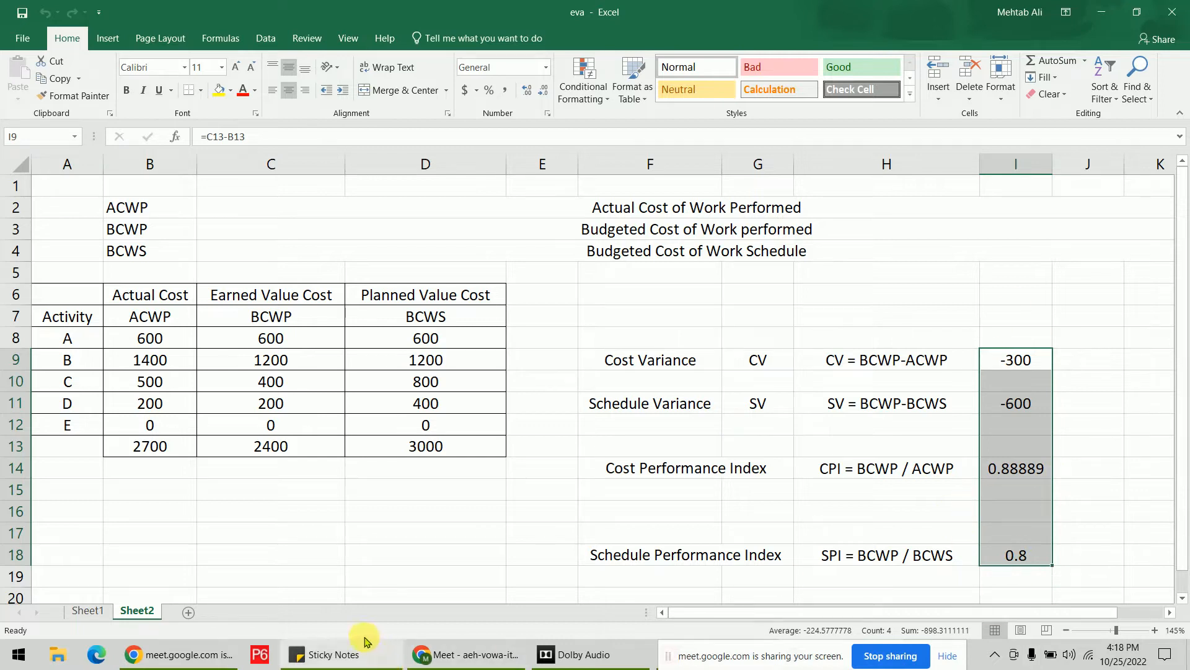
left_click(783, 648)
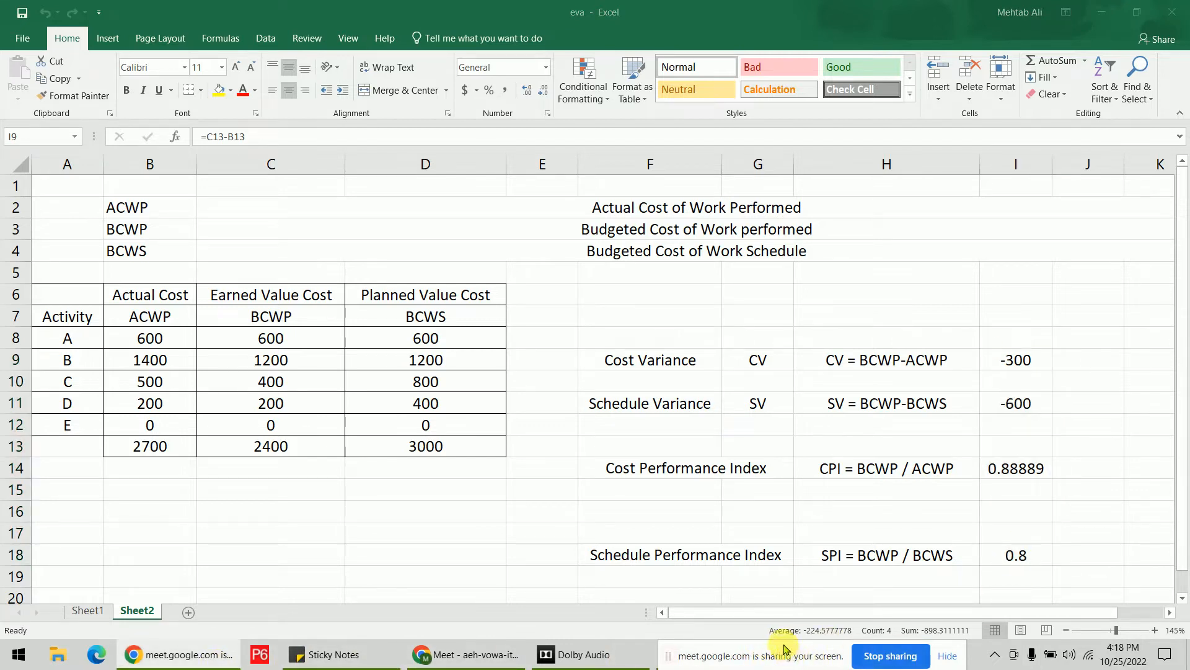
left_click_drag(809, 654, 976, 654)
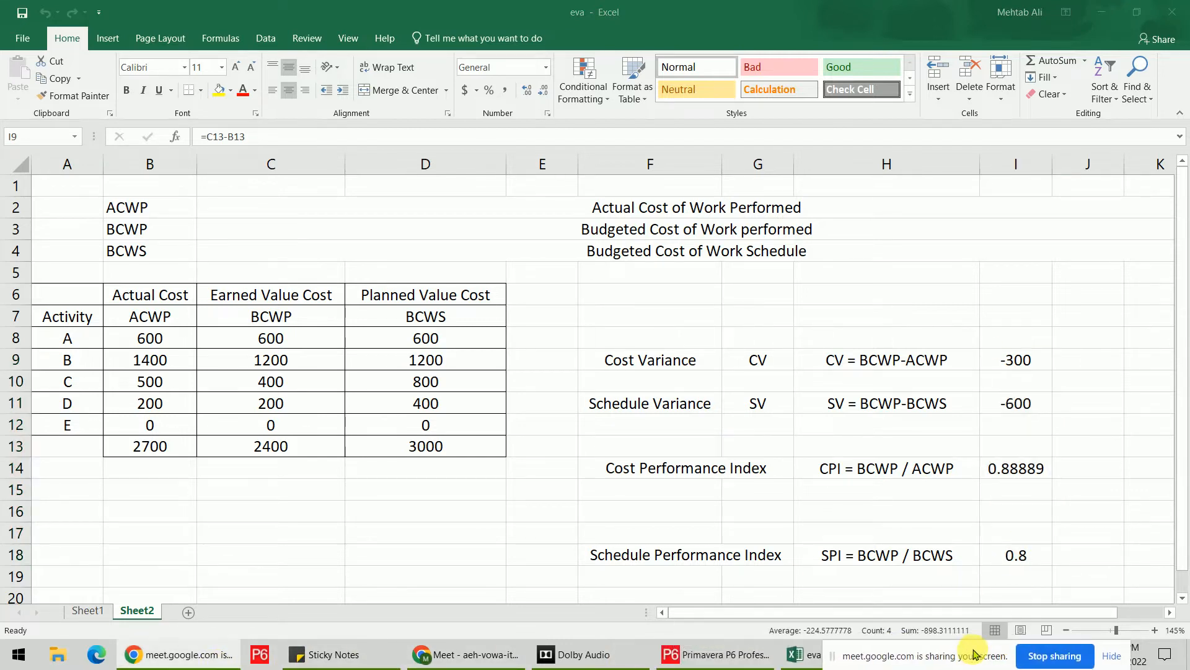
left_click(729, 654)
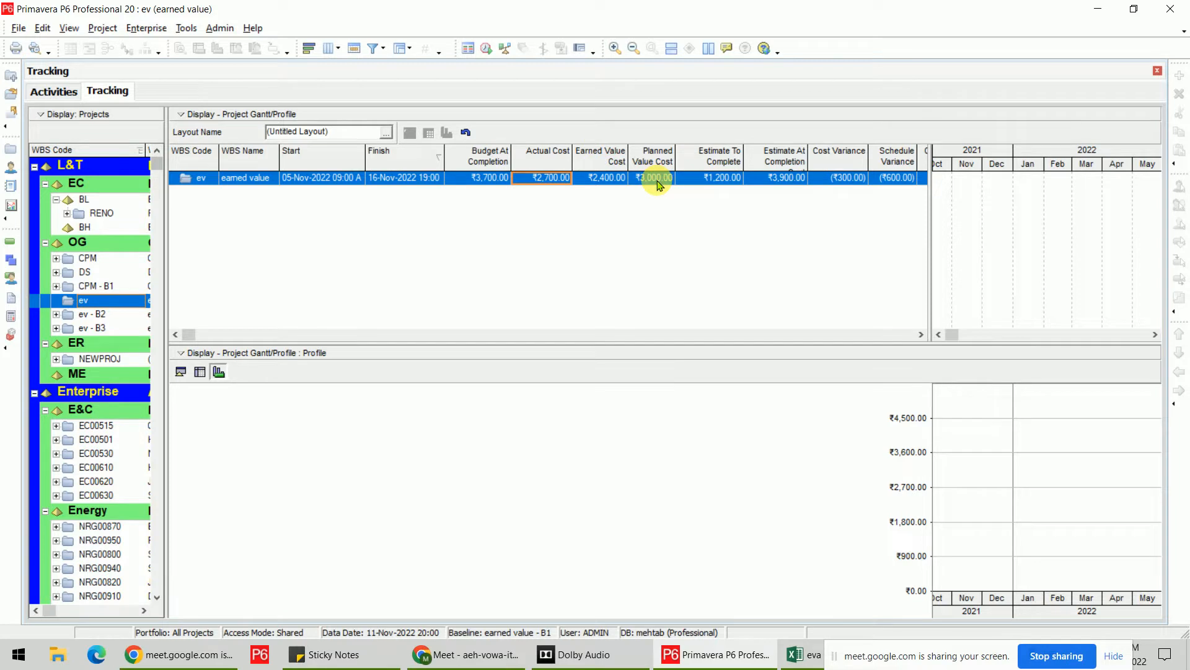
left_click(921, 335)
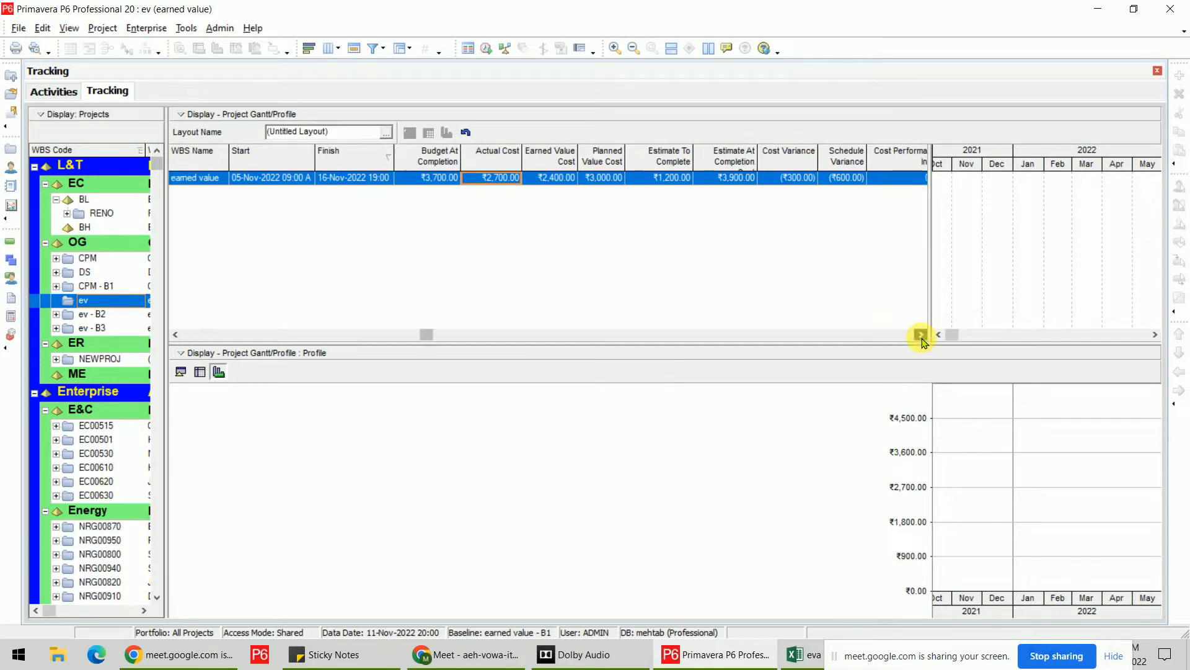
left_click(921, 335)
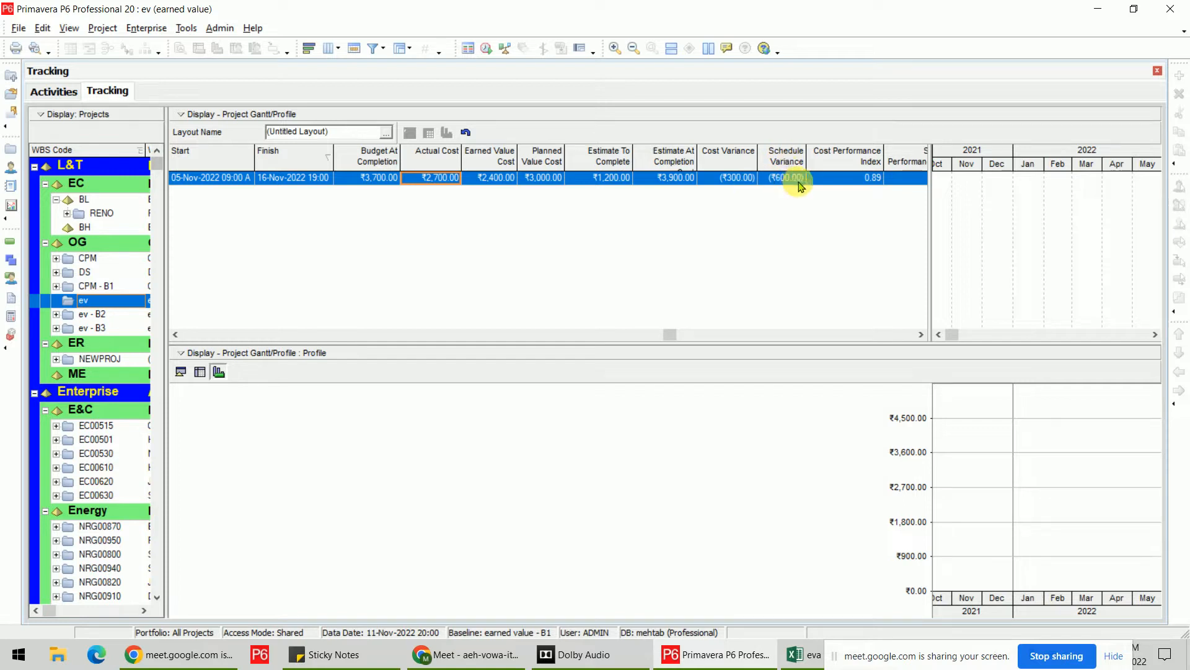
left_click(922, 335)
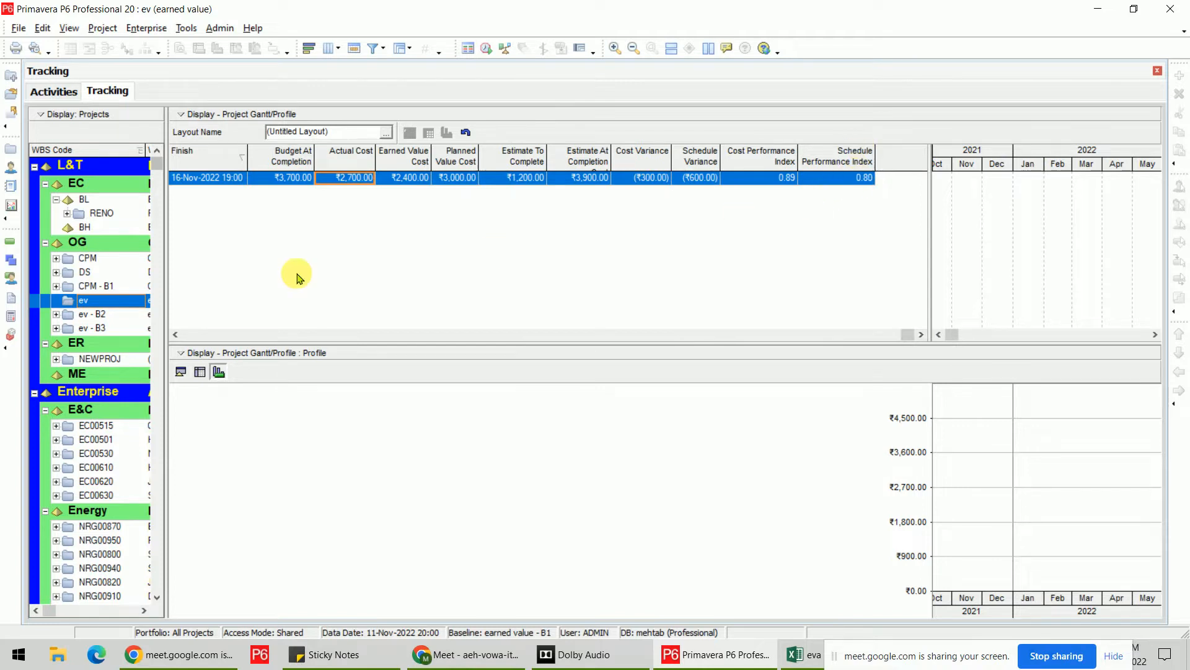
left_click(176, 335)
left_click(176, 335)
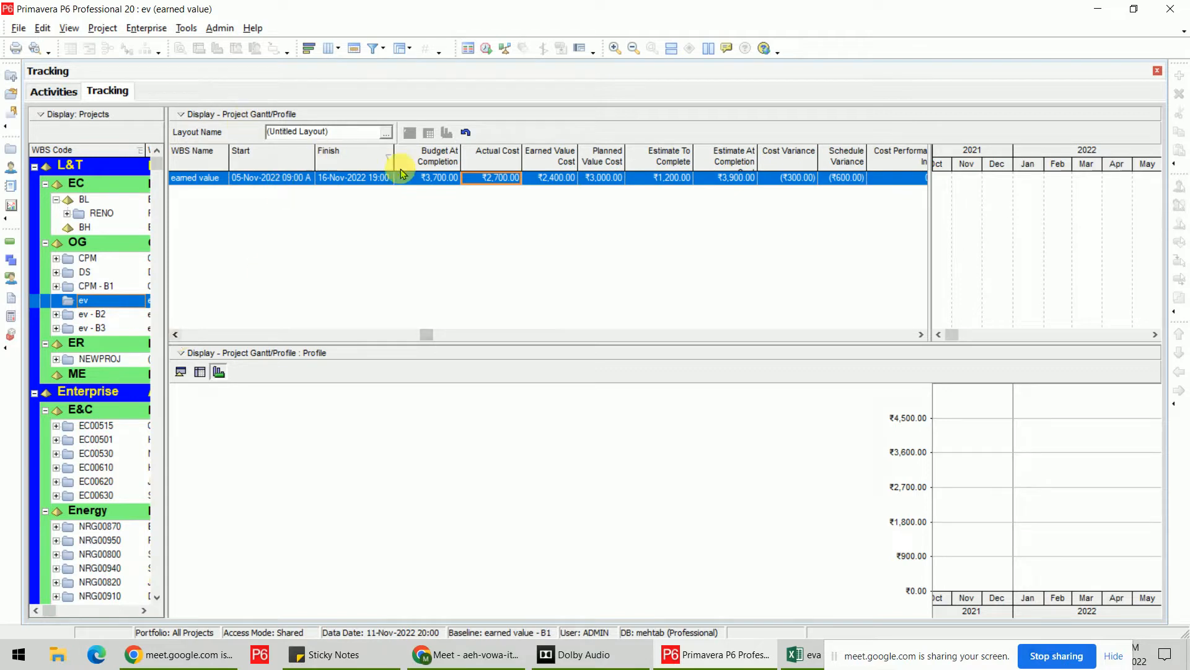
left_click(434, 180)
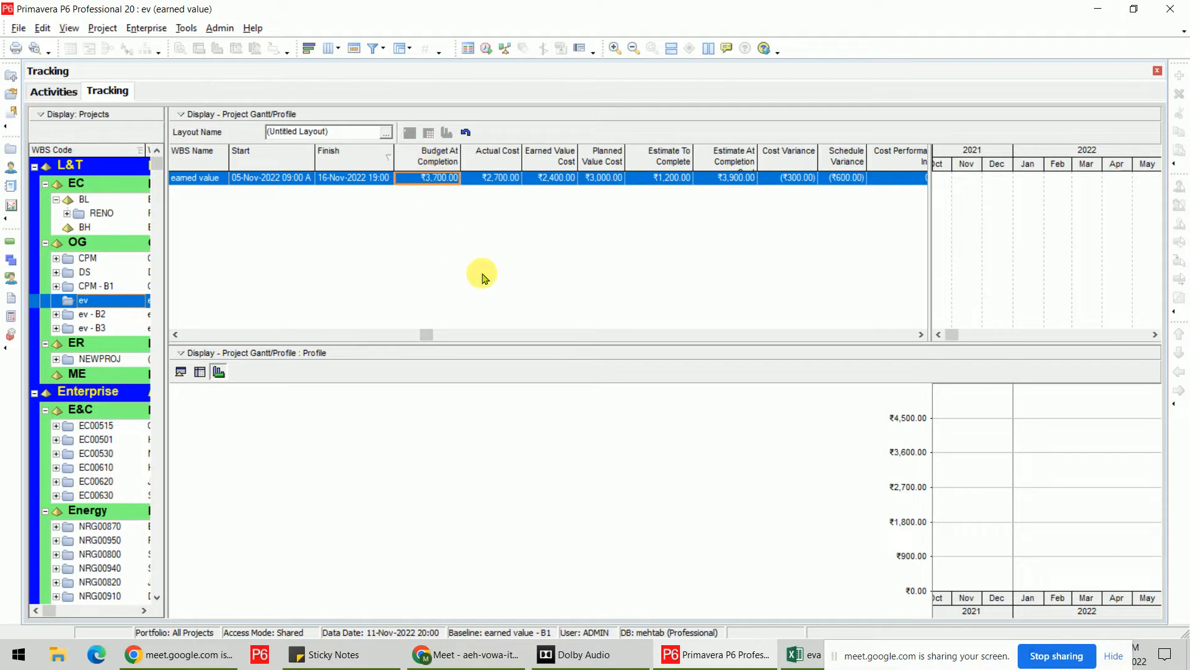
Widen the Estimate At Completion column, review EAC, actual cost and ETC, and reveal CPI 0.89 and SPI 0.80.
double_click(760, 156)
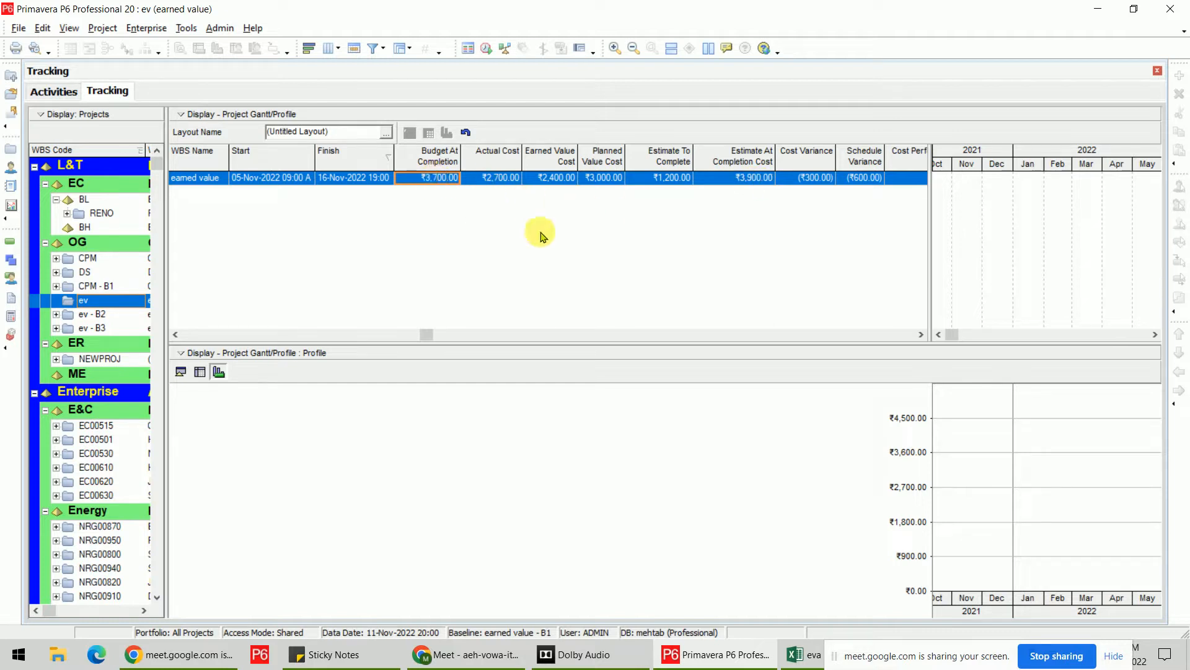
left_click(753, 181)
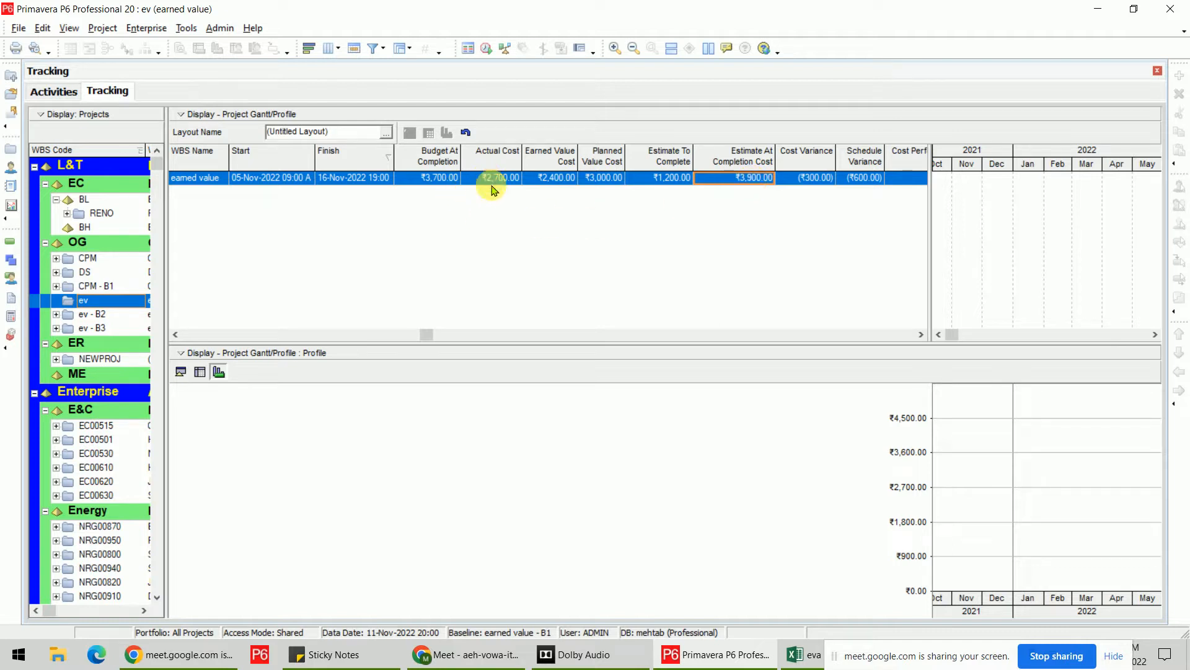
left_click(511, 181)
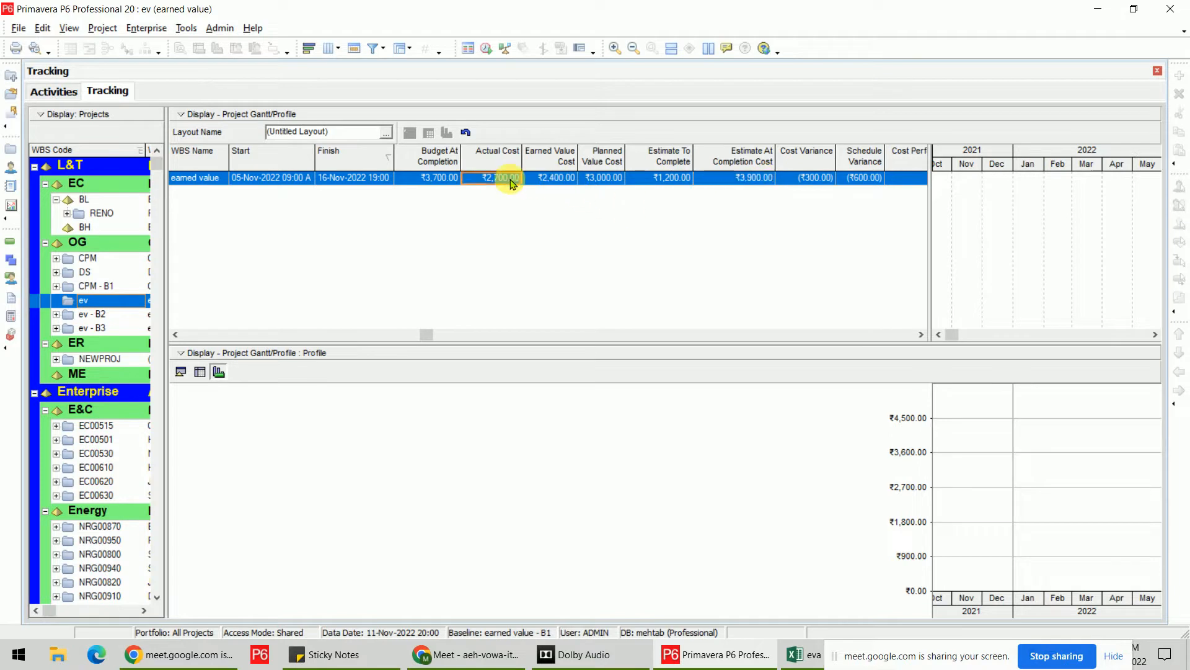
left_click(657, 180)
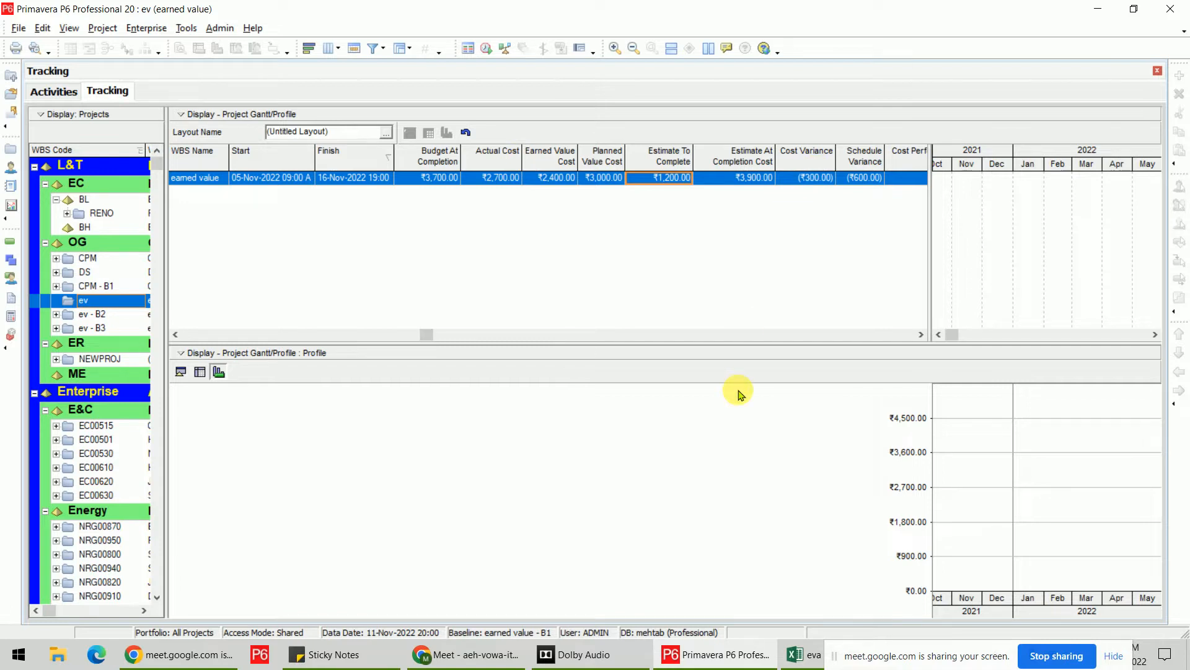
left_click(921, 335)
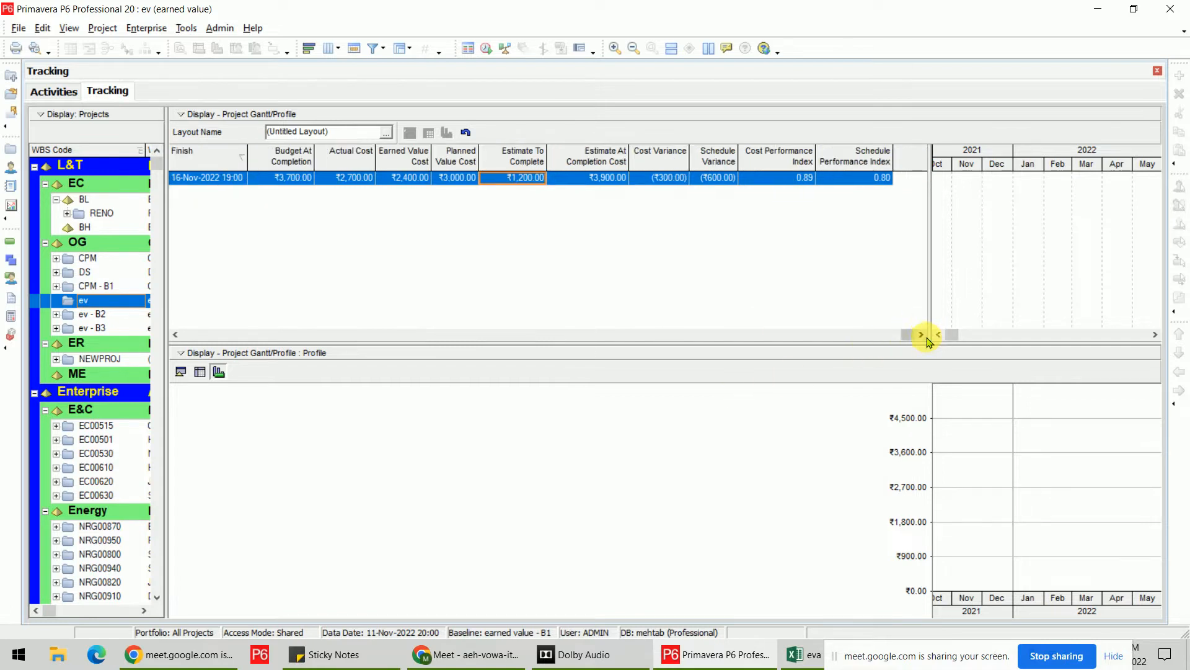
Select SPI 0.80, minimize the eva workbook, and open the Primavera P6 Syllabus - 40hrs PDF.
left_click(876, 177)
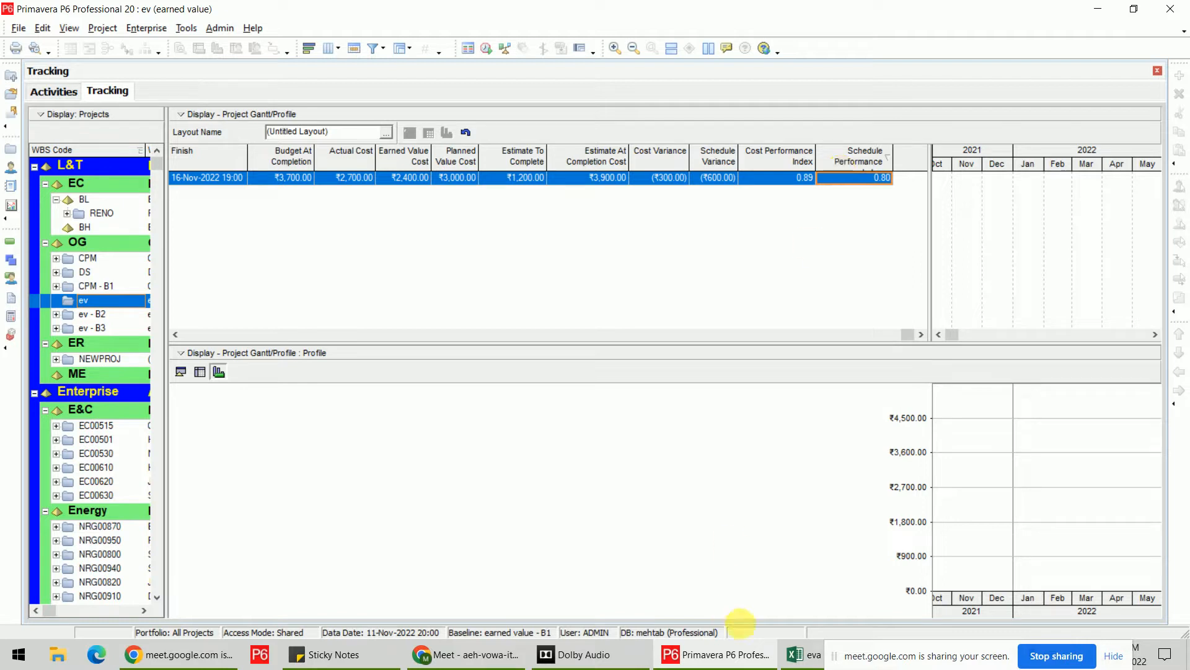
mouse_move(731, 659)
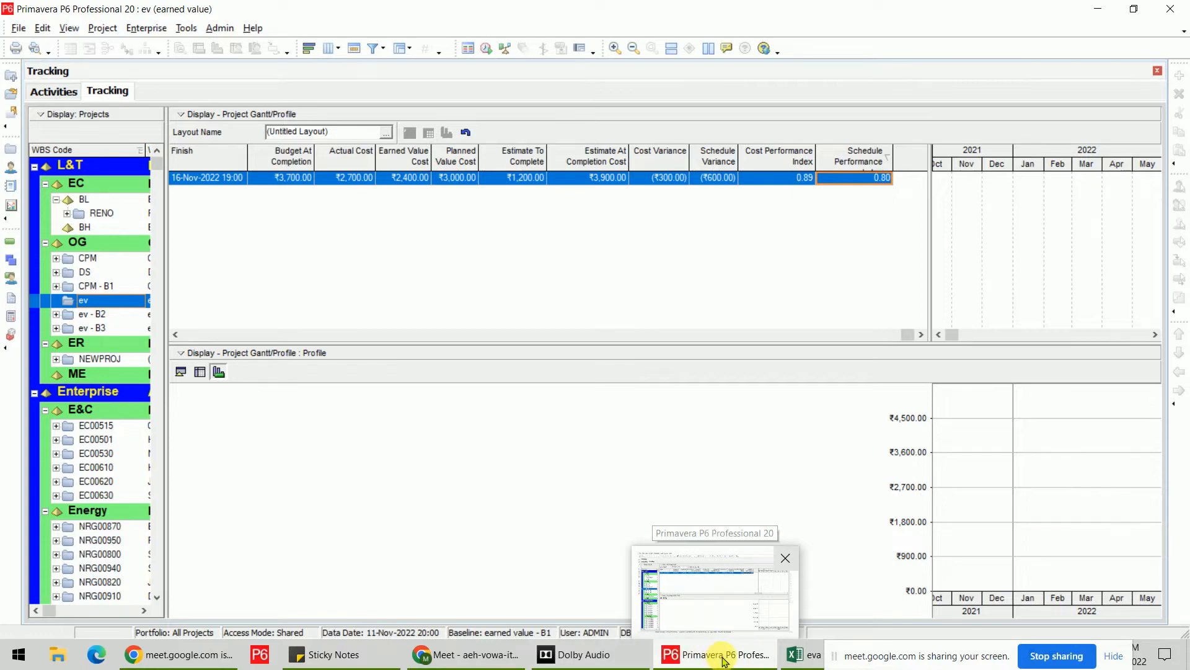
left_click(800, 654)
left_click(1101, 13)
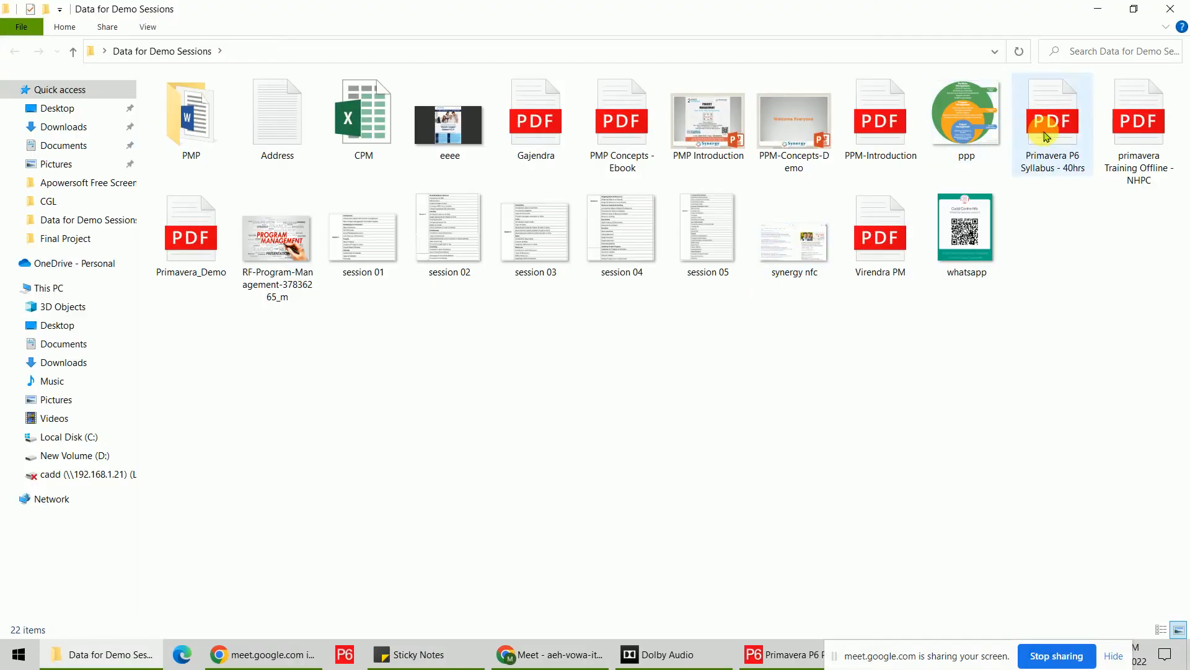
left_click(1074, 152)
double_click(1074, 152)
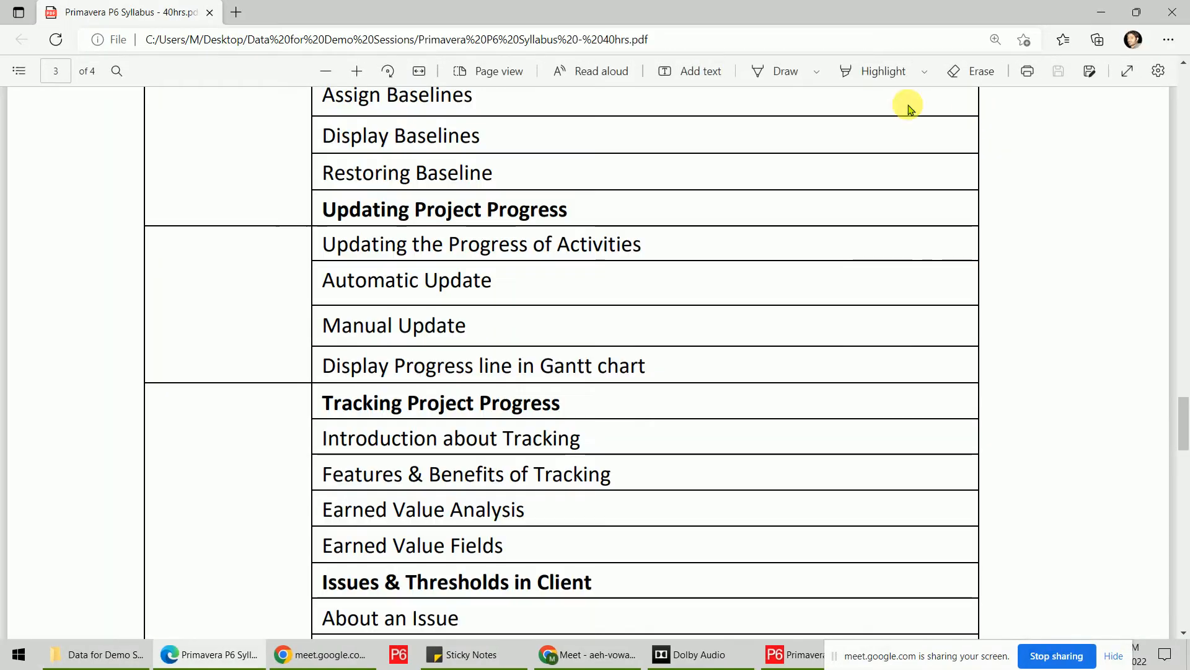
Draw ink brackets beside the tracking topics and the Issues & Thresholds in Client topics.
left_click(777, 72)
scroll(313, 365, "down", 3)
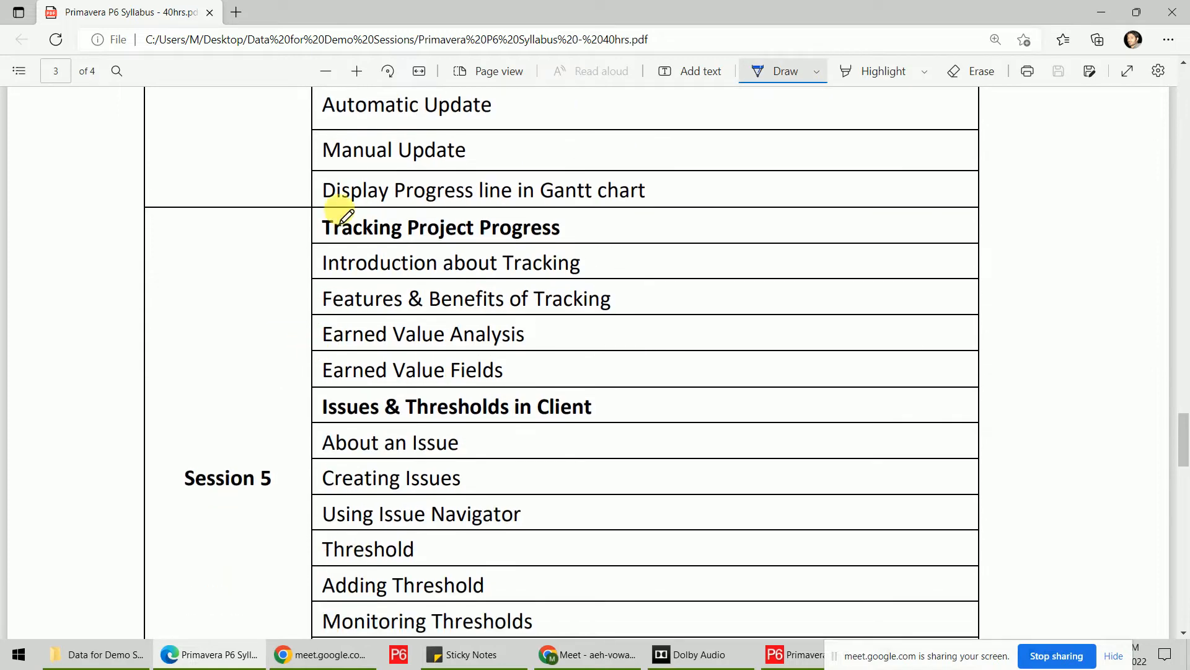
mouse_move(340, 212)
left_mouse_down()
mouse_move(284, 321)
mouse_move(287, 389)
mouse_move(340, 389)
left_mouse_up()
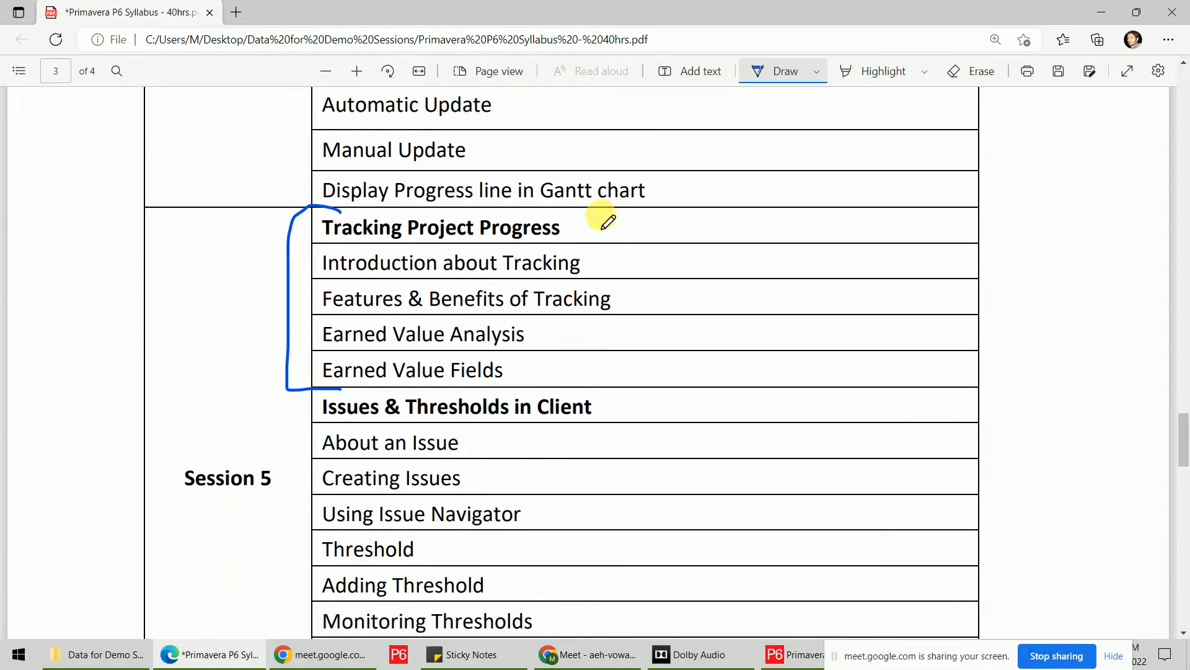
scroll(664, 249, "down", 4)
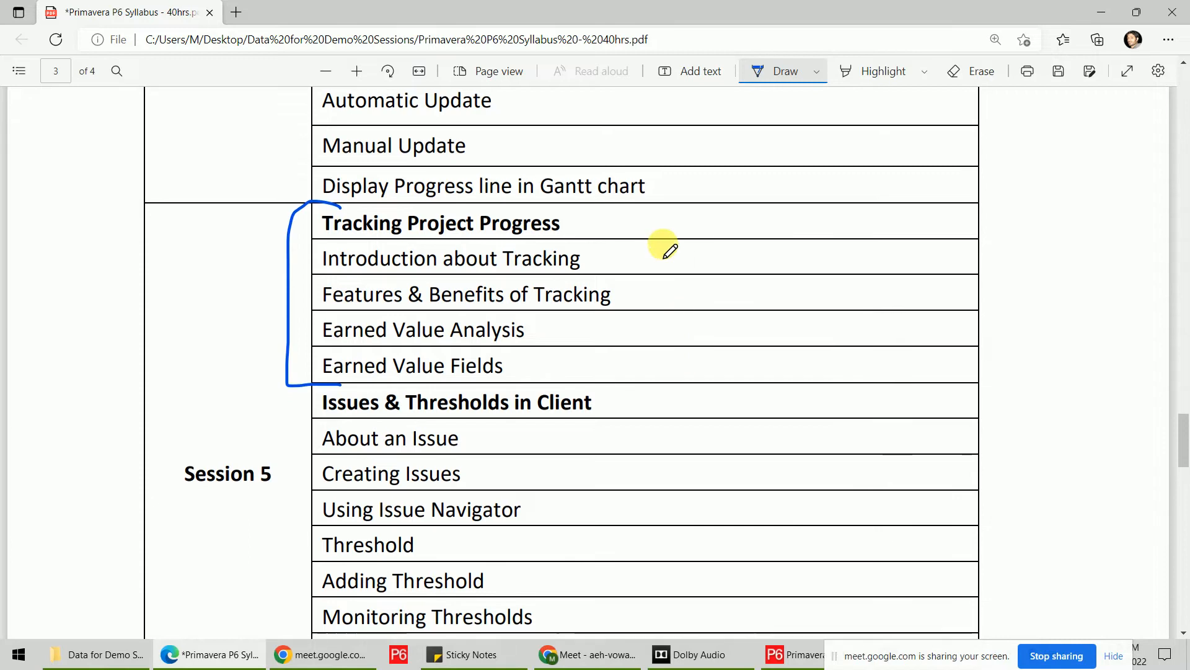
mouse_move(588, 128)
left_mouse_down()
mouse_move(617, 132)
mouse_move(614, 370)
mouse_move(572, 373)
left_mouse_up()
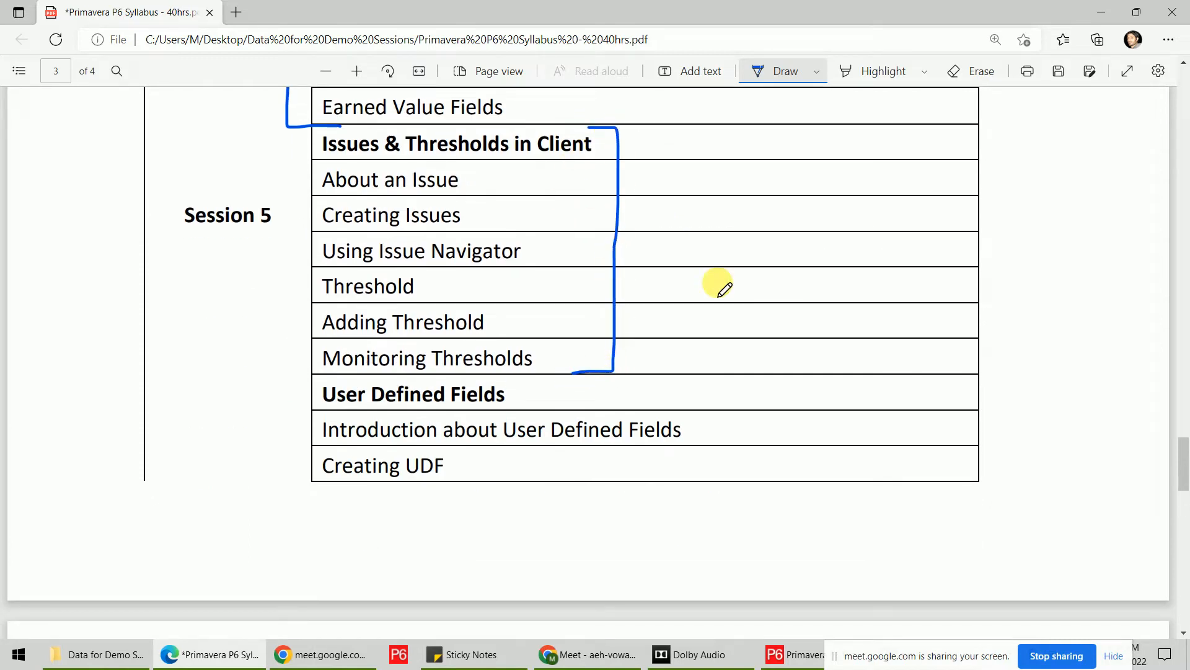
Bracket the User Defined Fields topics and underline WBS UDF and Activity UDF.
scroll(313, 239, "down", 3)
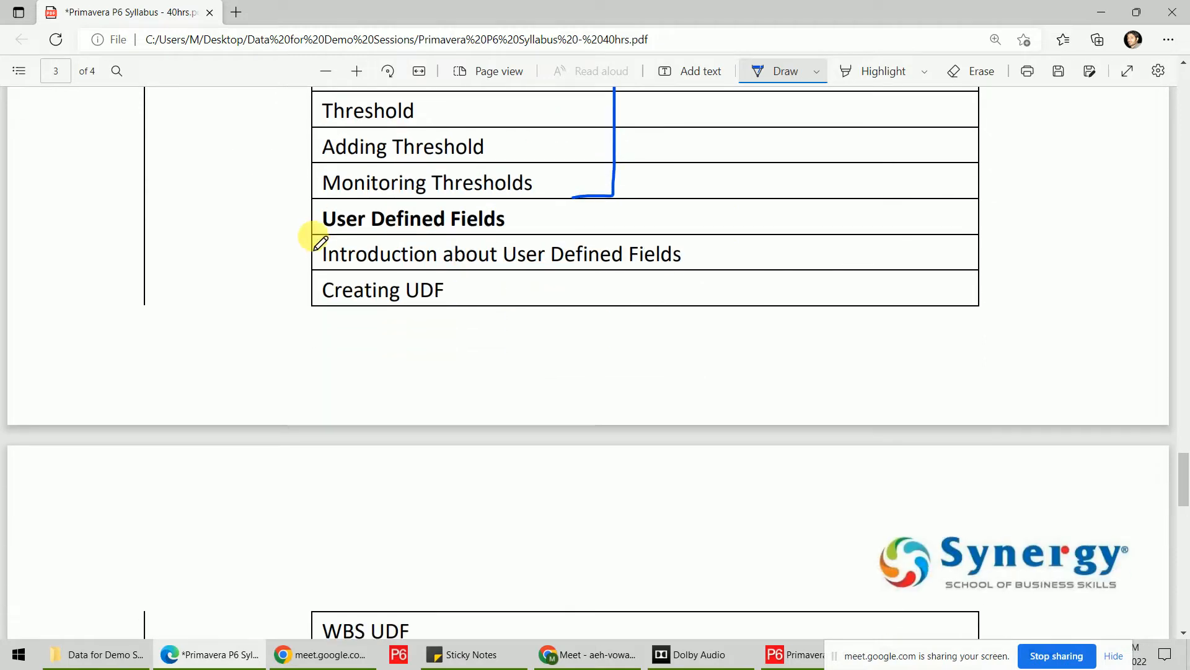
scroll(319, 212, "down", 2)
scroll(317, 138, "up", 1)
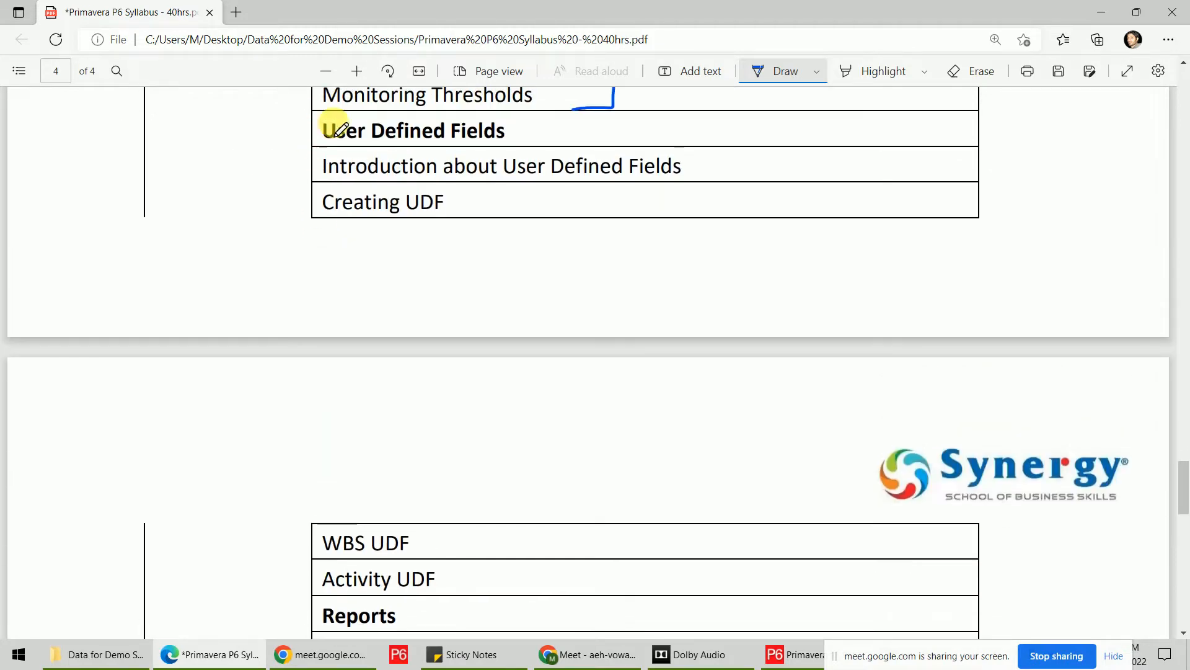
mouse_move(343, 118)
left_mouse_down()
mouse_move(318, 116)
mouse_move(306, 192)
mouse_move(338, 222)
left_mouse_up()
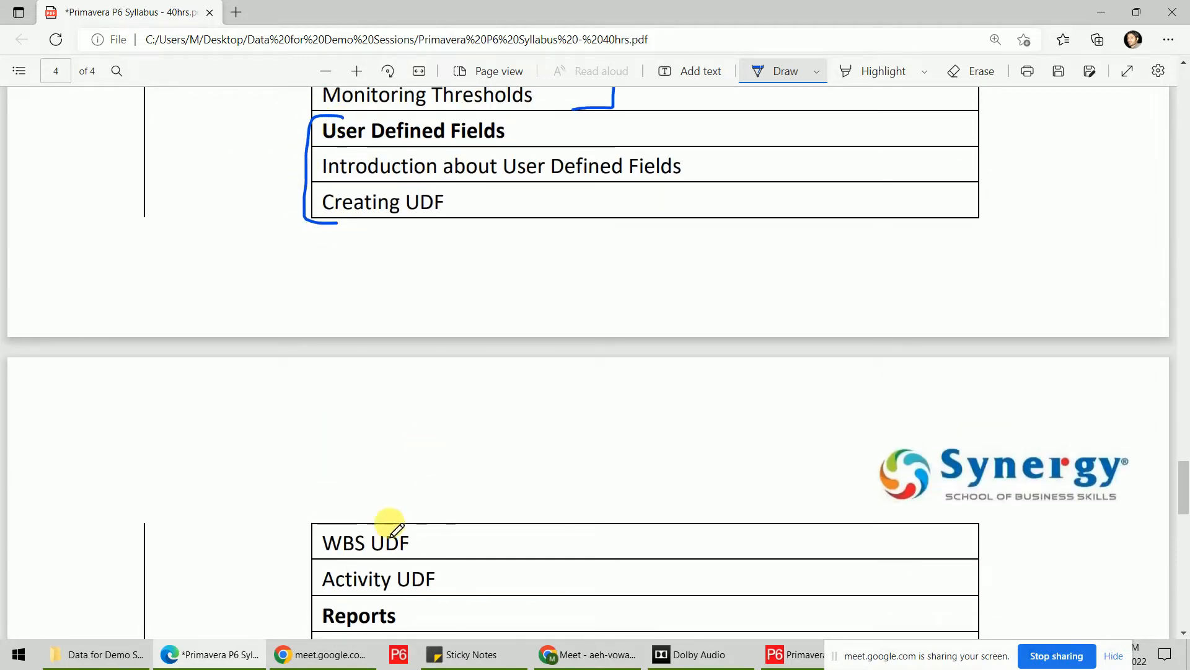
mouse_move(366, 514)
left_mouse_down()
mouse_move(313, 524)
mouse_move(341, 605)
mouse_move(353, 602)
left_mouse_up()
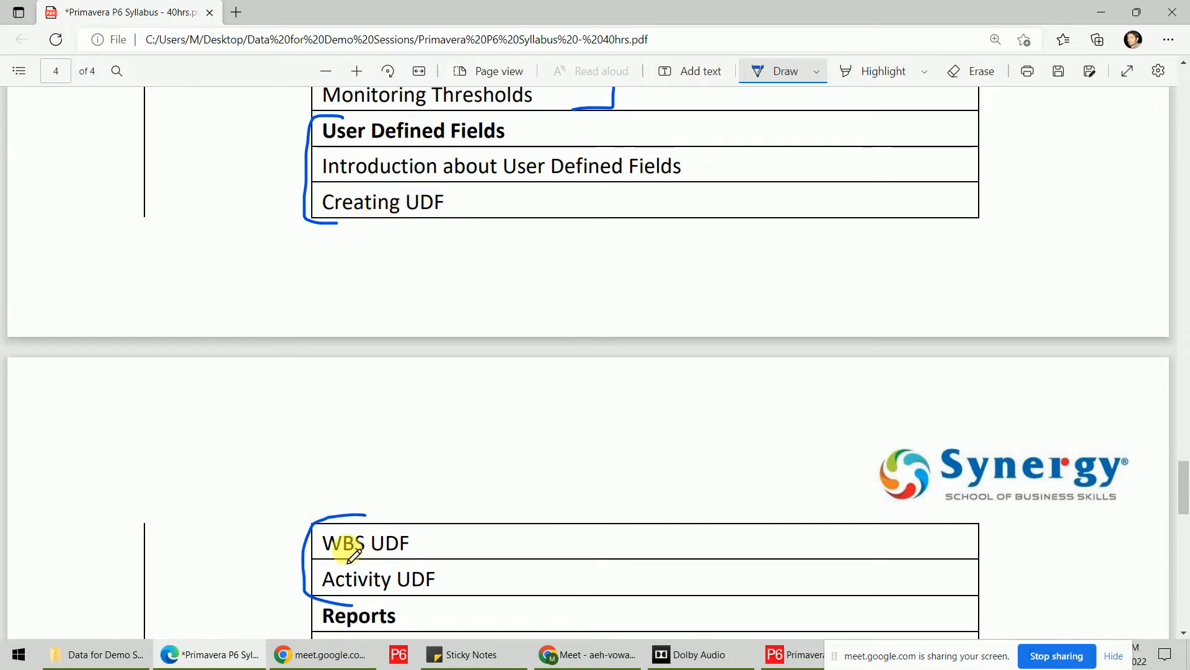
left_click_drag(324, 556, 412, 557)
left_click_drag(332, 592, 445, 594)
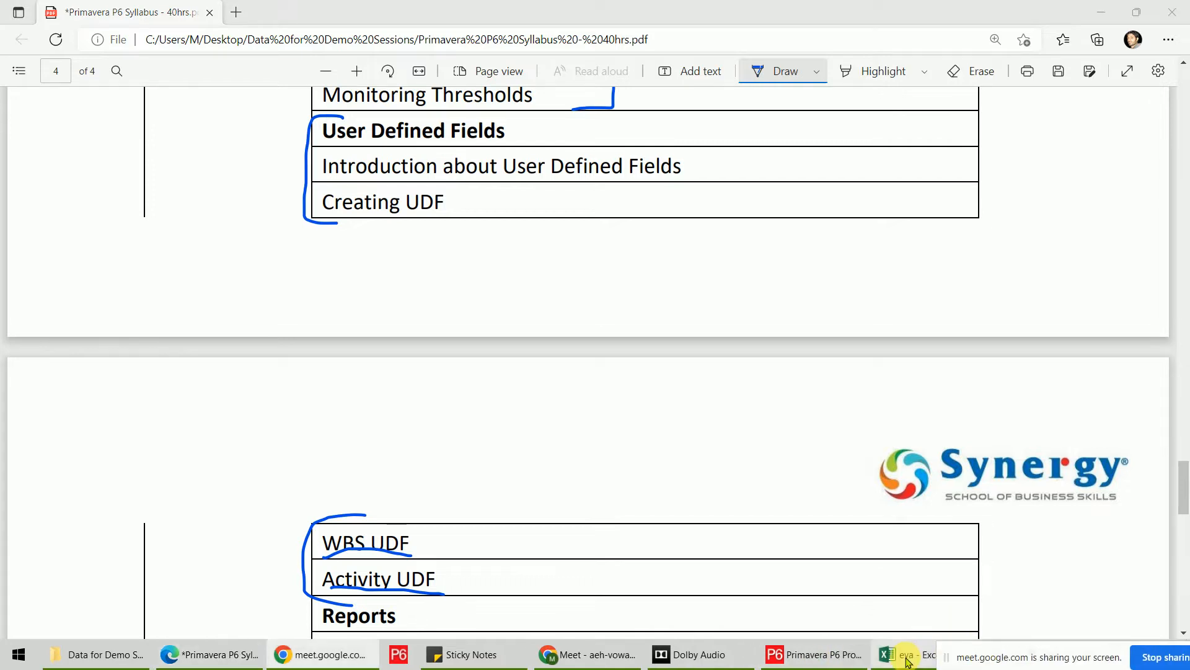
left_click(896, 653)
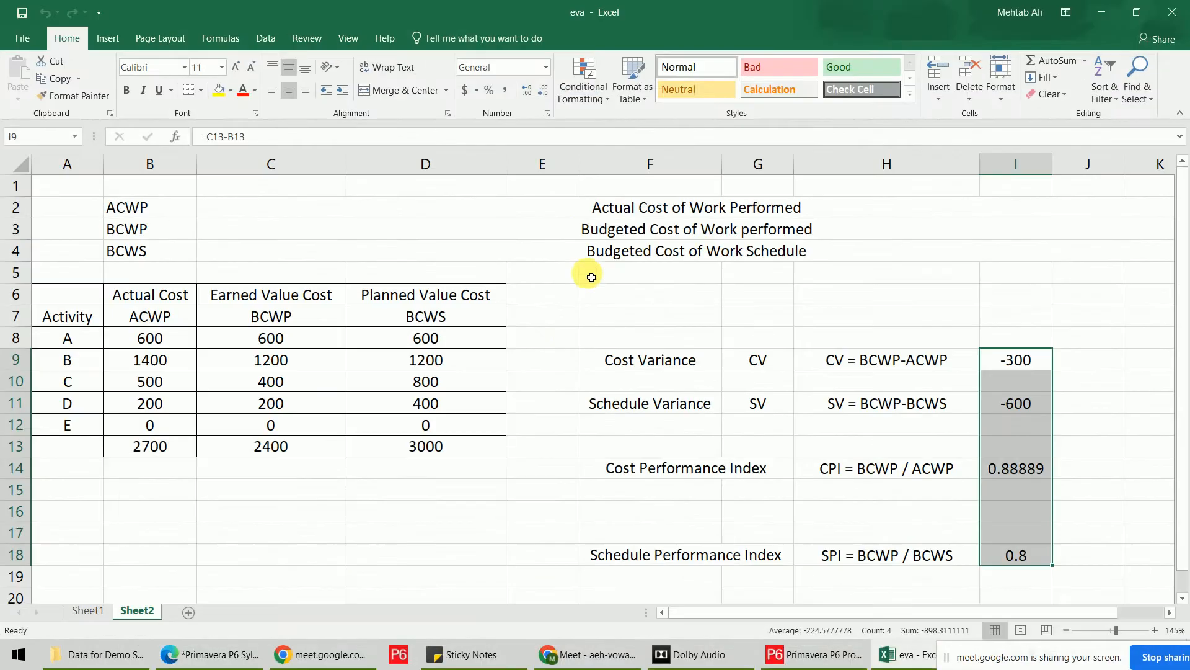
Review the eva workbook's CV -300, SV -600, CPI 0.88889 and SPI 0.8 results, then return to P6.
left_click(546, 294)
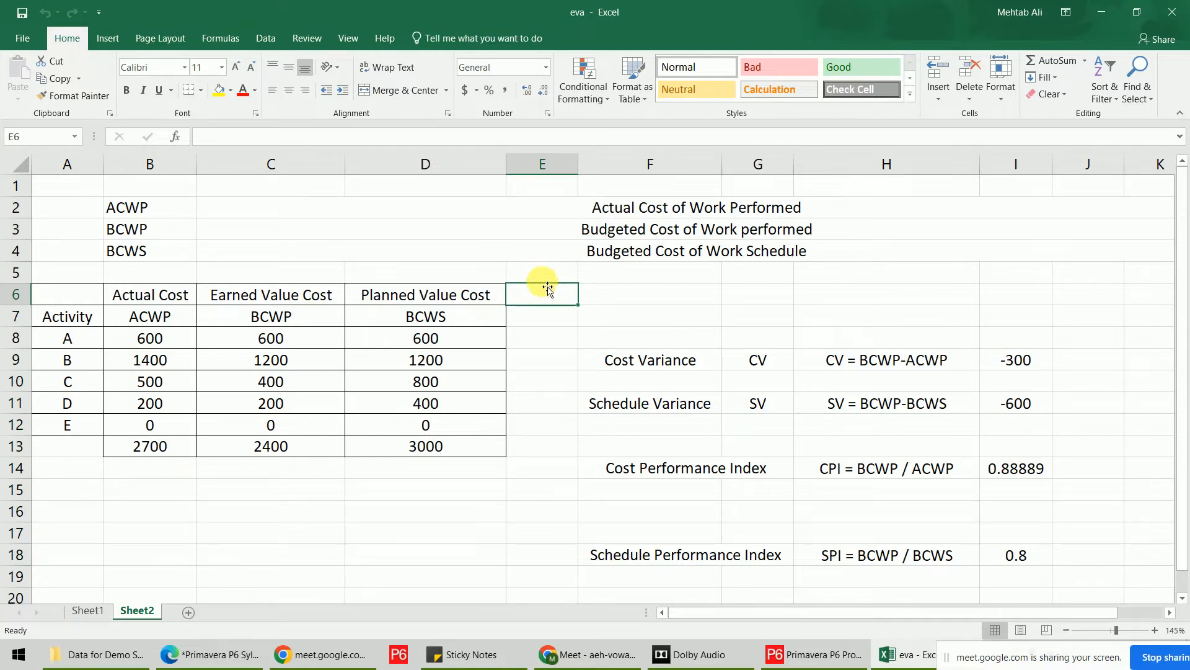
left_click(538, 66)
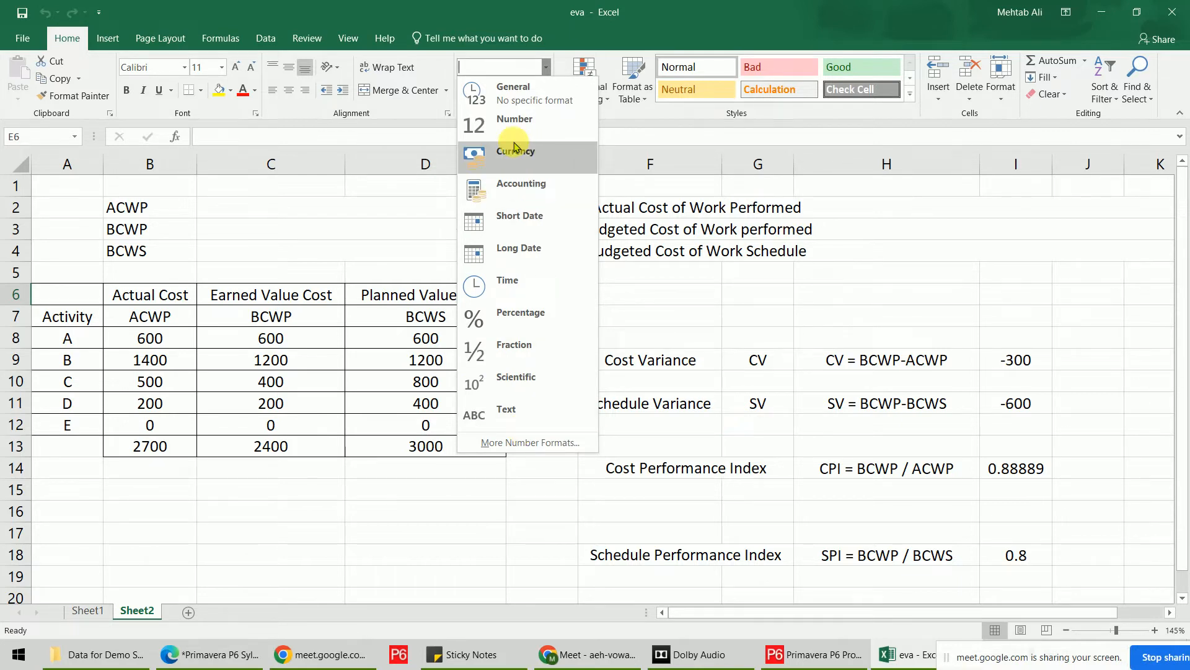
left_click(739, 318)
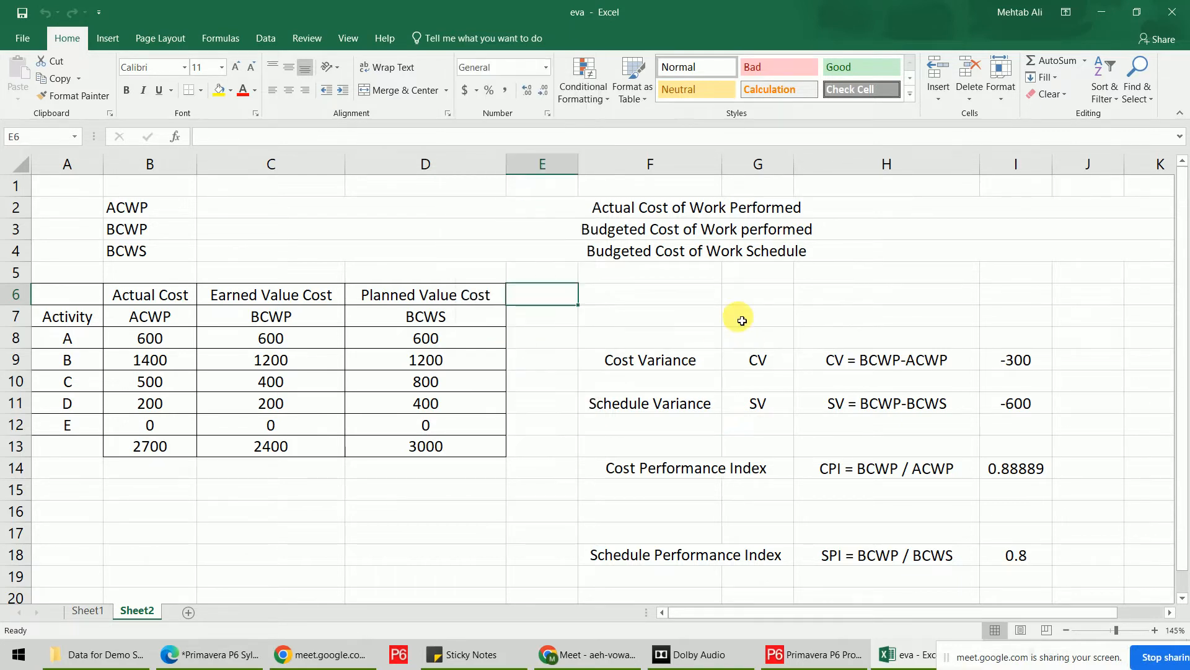
left_click(787, 662)
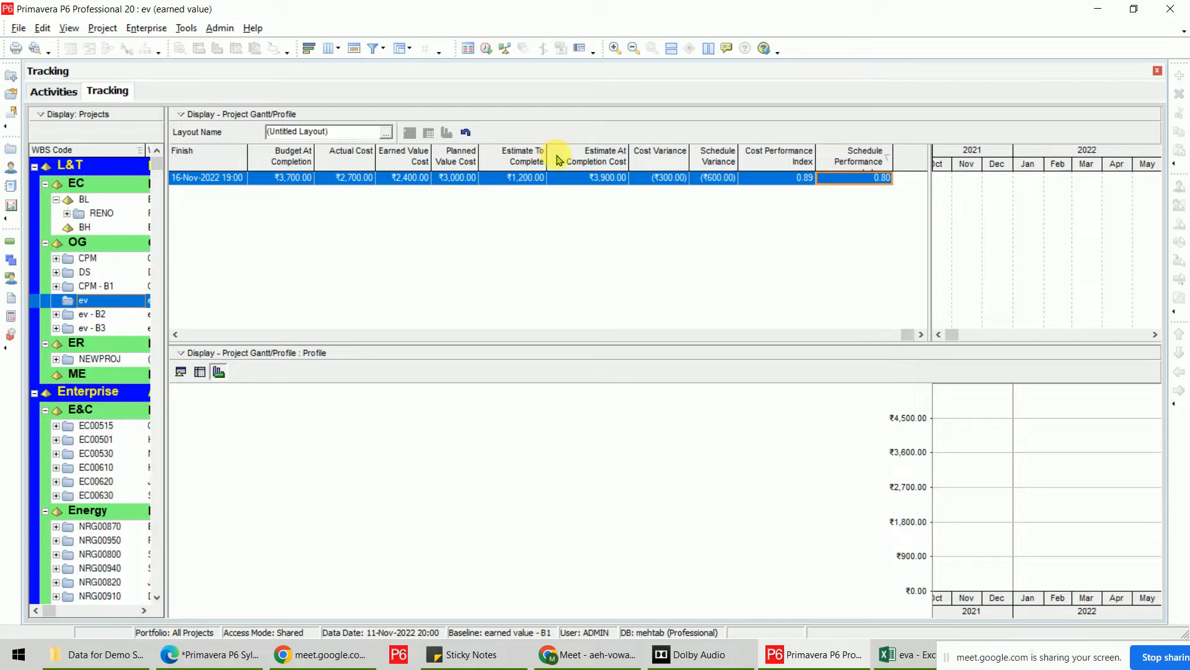
In the ev project's Activities view, bring up the Columns dialog for the activity table.
left_click(64, 91)
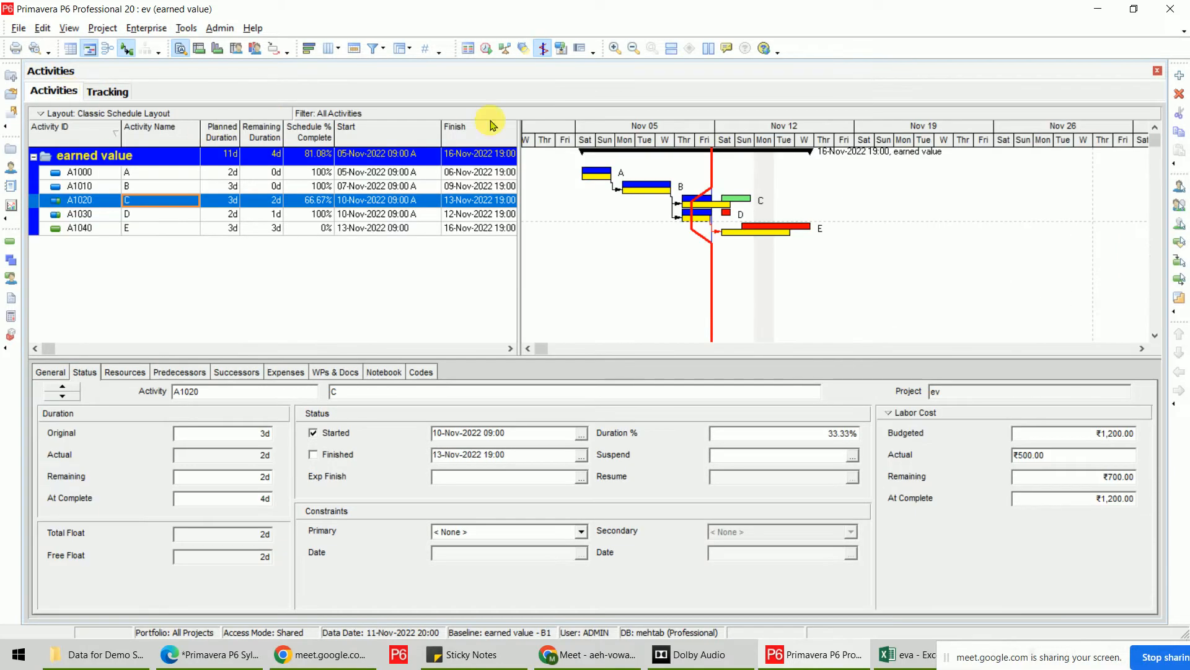
right_click(451, 140)
left_click(499, 375)
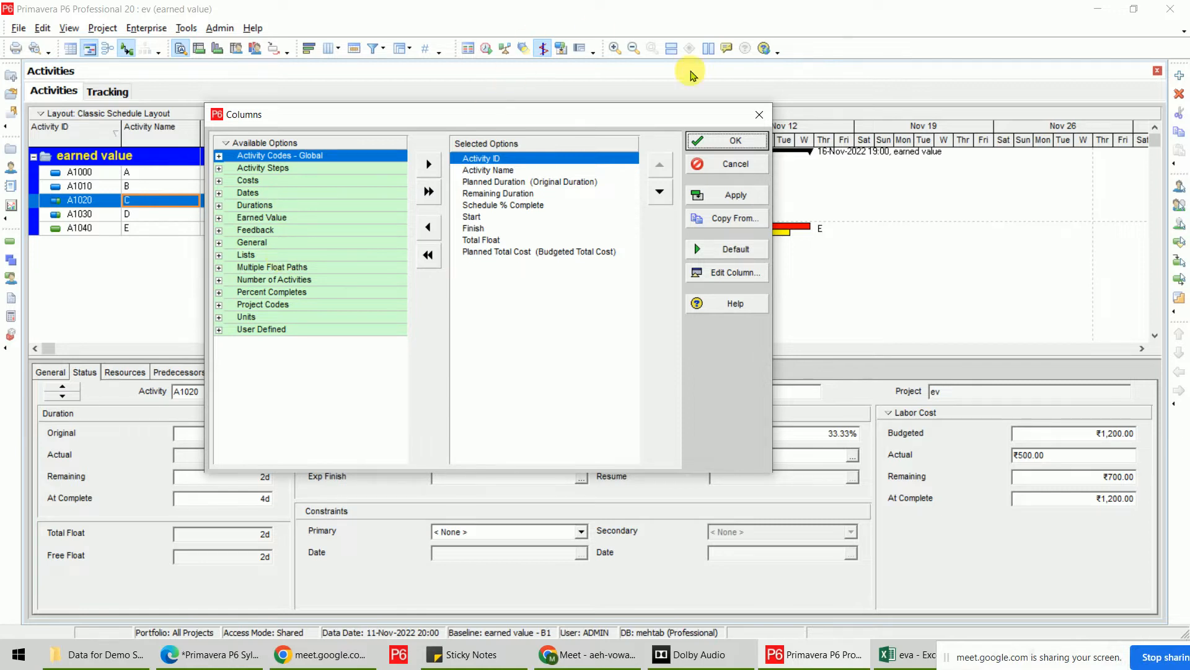
Close the Columns dialog and open Enterprise User Defined Fields with Activities as the subject.
left_click(738, 140)
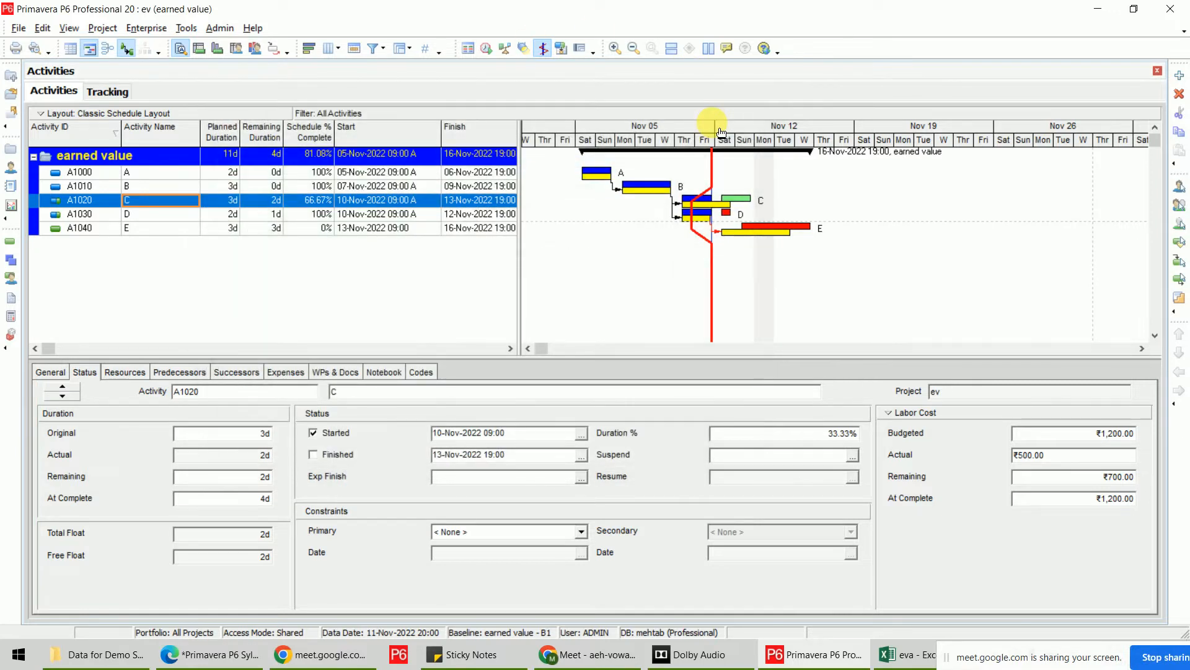
left_click(146, 28)
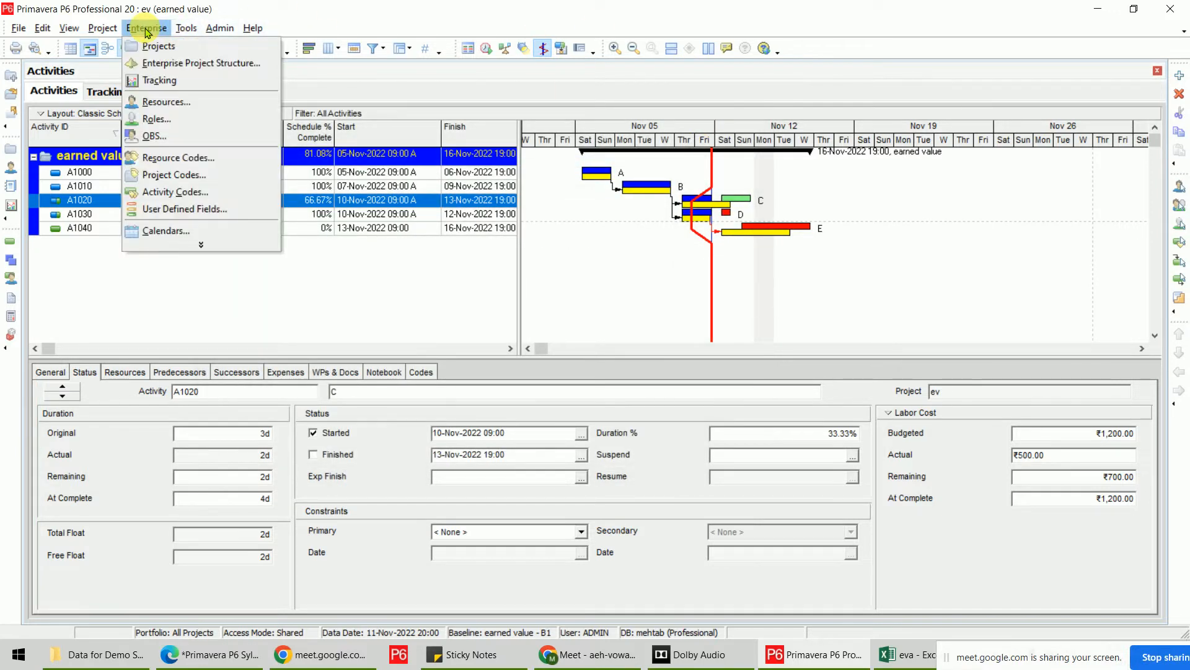
left_click(204, 210)
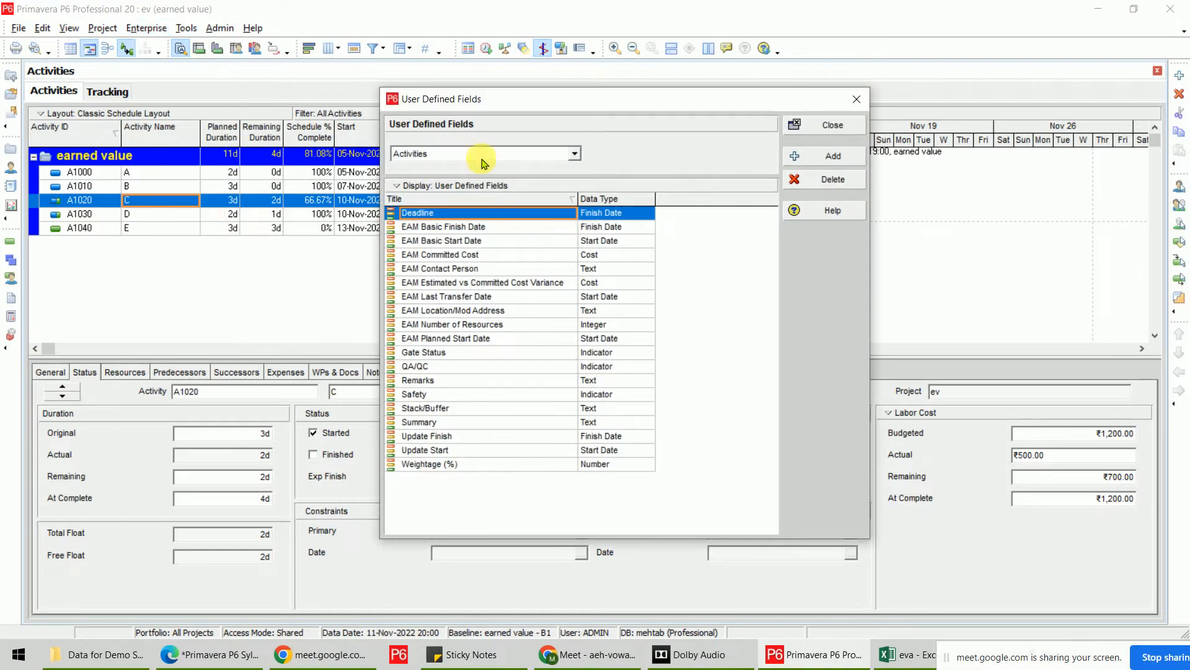
left_click_drag(490, 105, 657, 84)
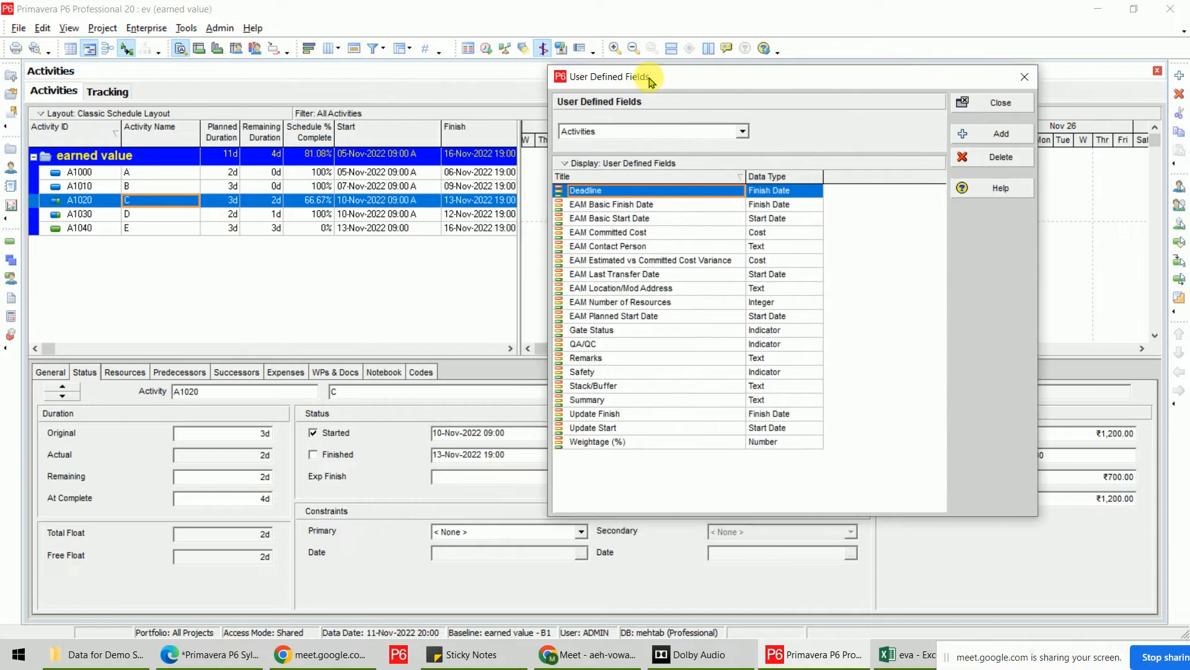
left_click(742, 132)
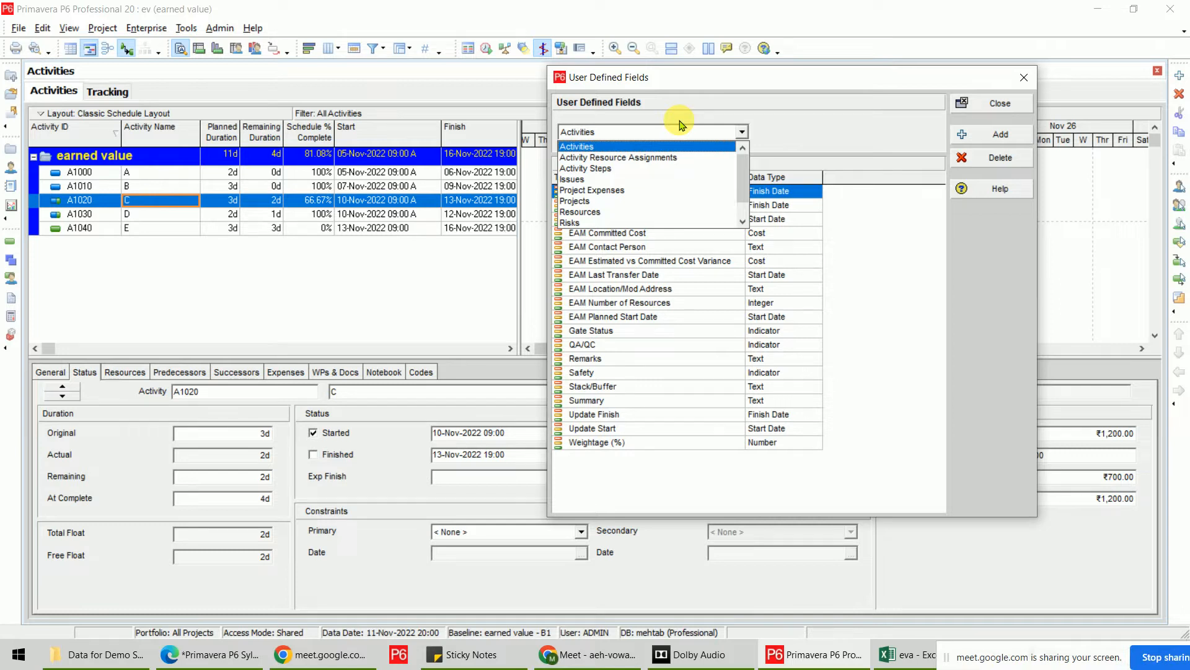
scroll(657, 194, "down", 2)
scroll(657, 194, "up", 2)
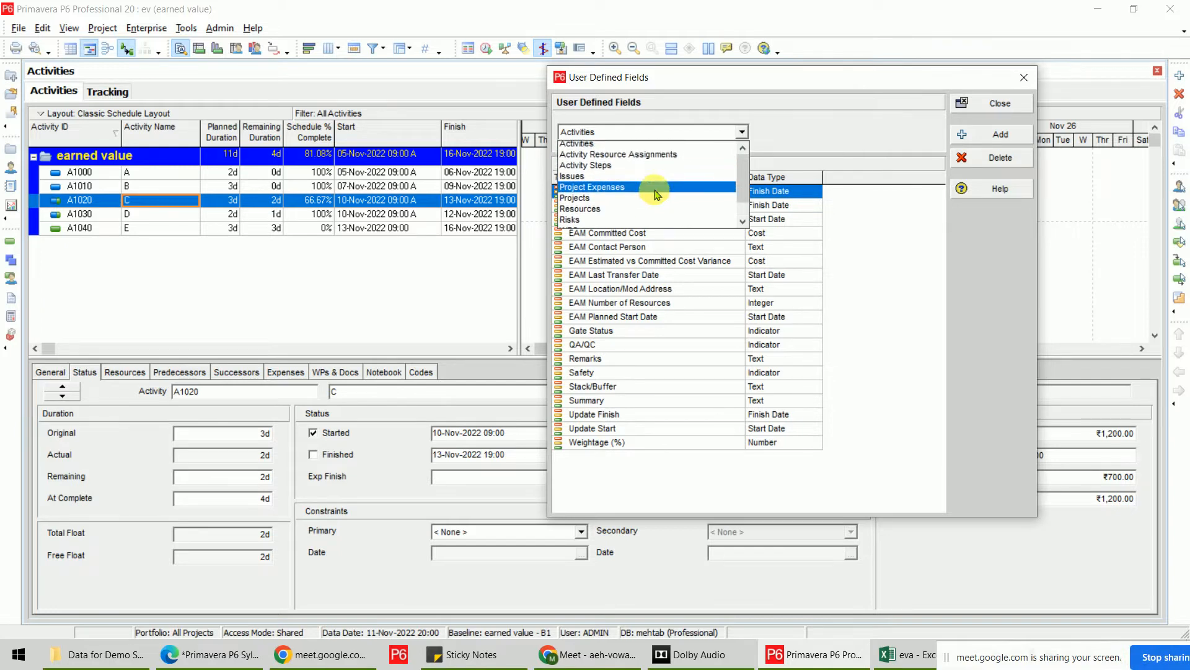
scroll(656, 193, "down", 2)
scroll(651, 191, "up", 2)
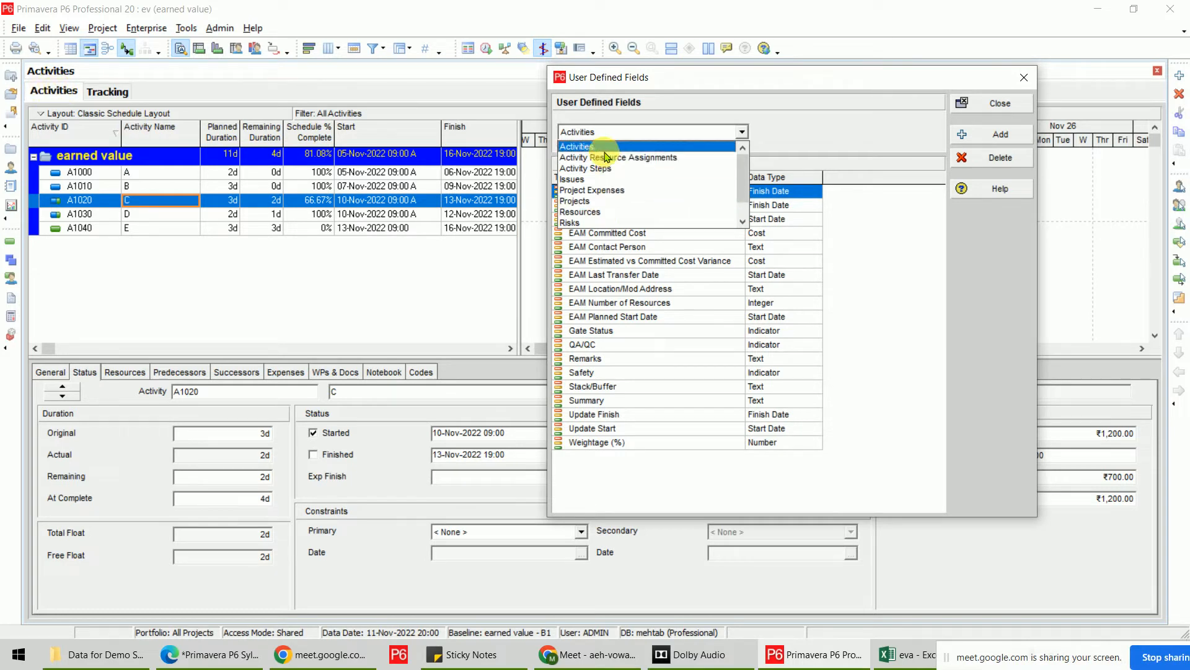
left_click(625, 147)
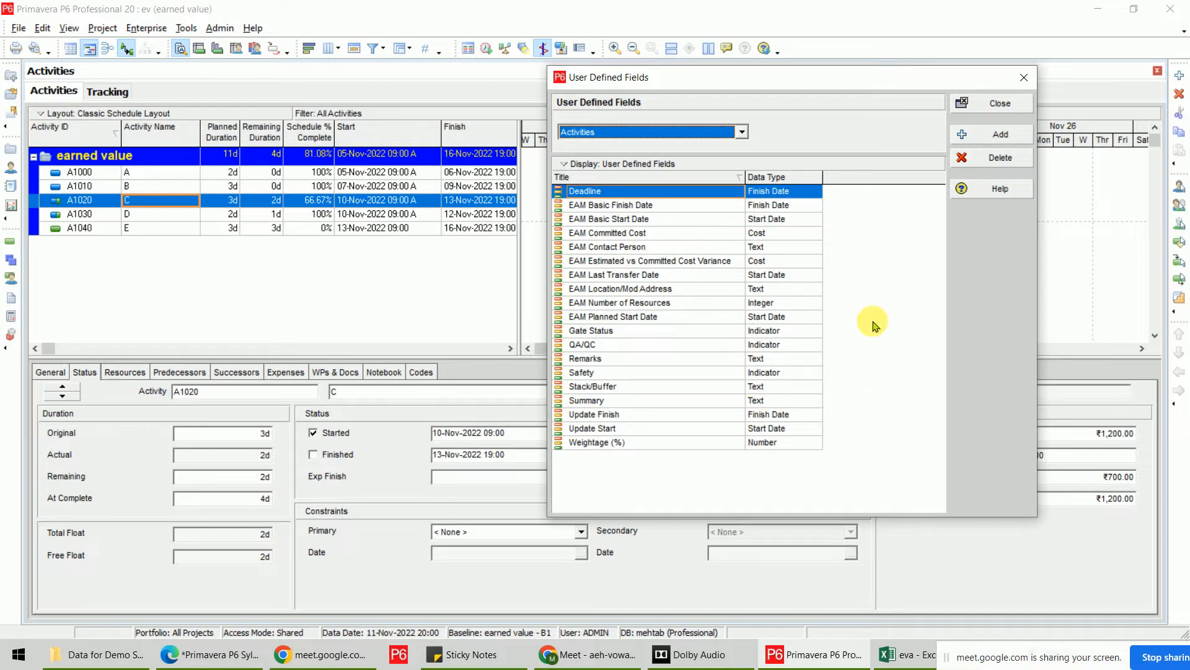
Add an Activities user-defined field titled 'Review' with the Indicator data type.
left_click(984, 135)
left_click(619, 191)
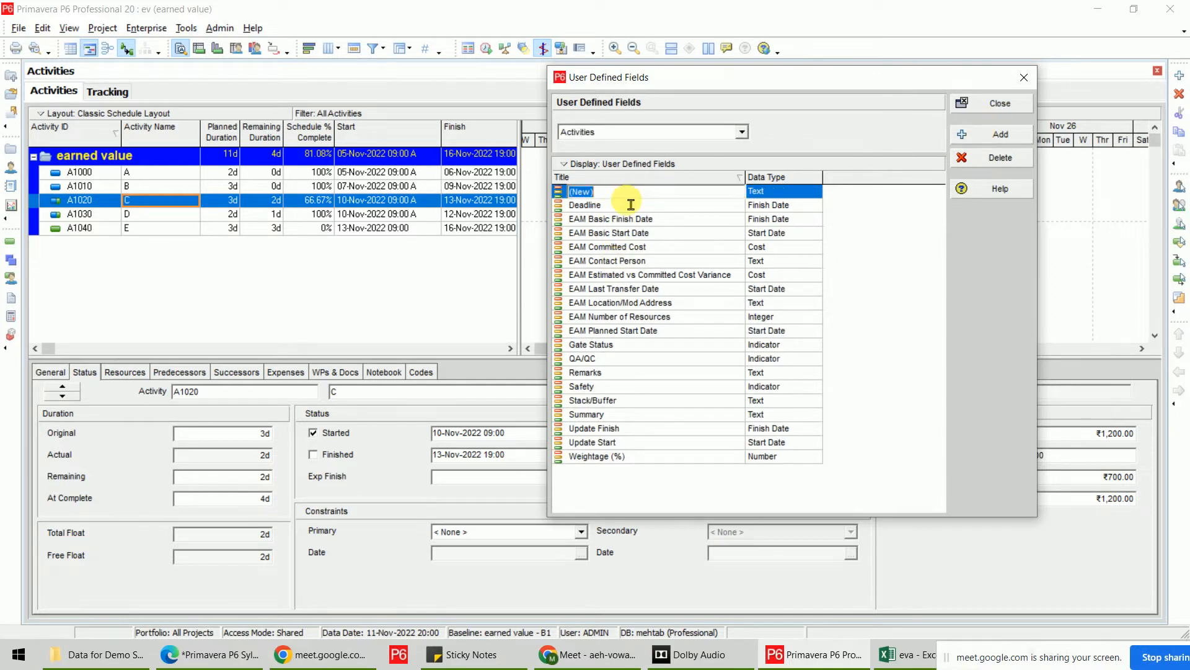
type("Review")
key("Return")
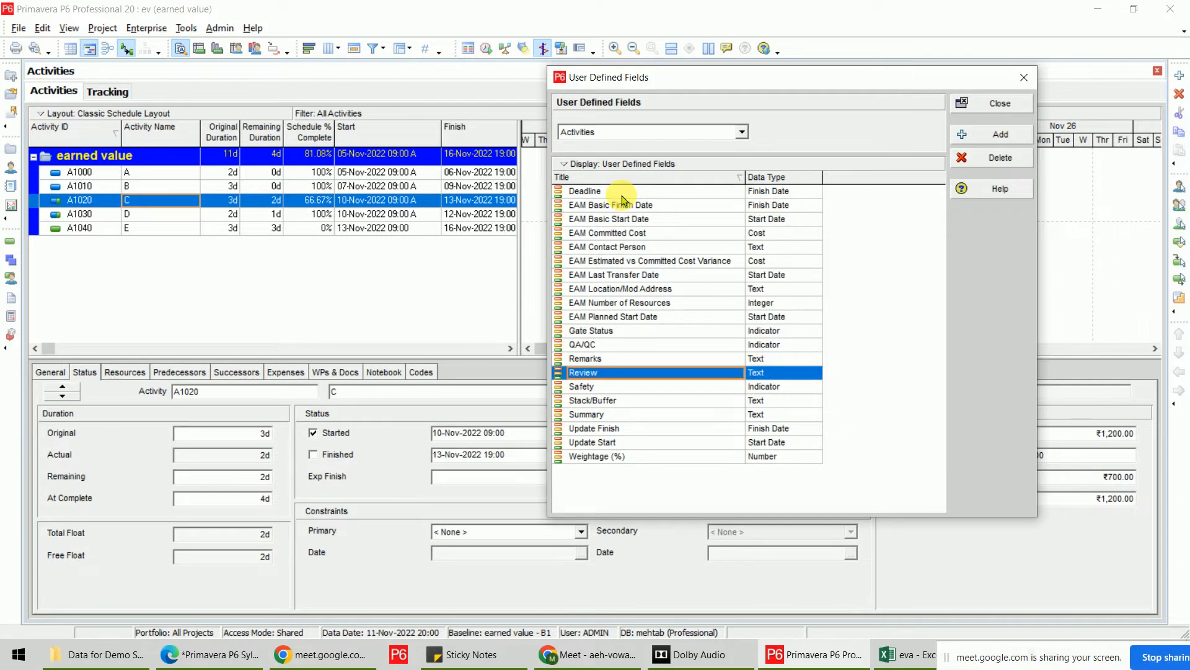
left_click(818, 377)
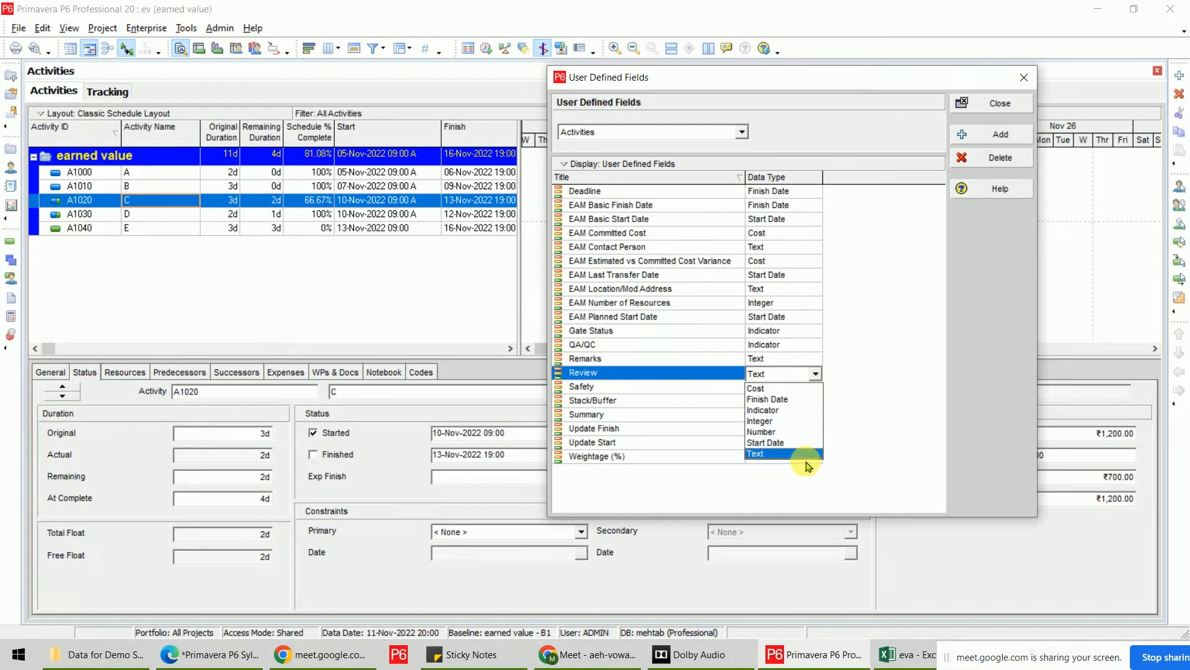
left_click(800, 410)
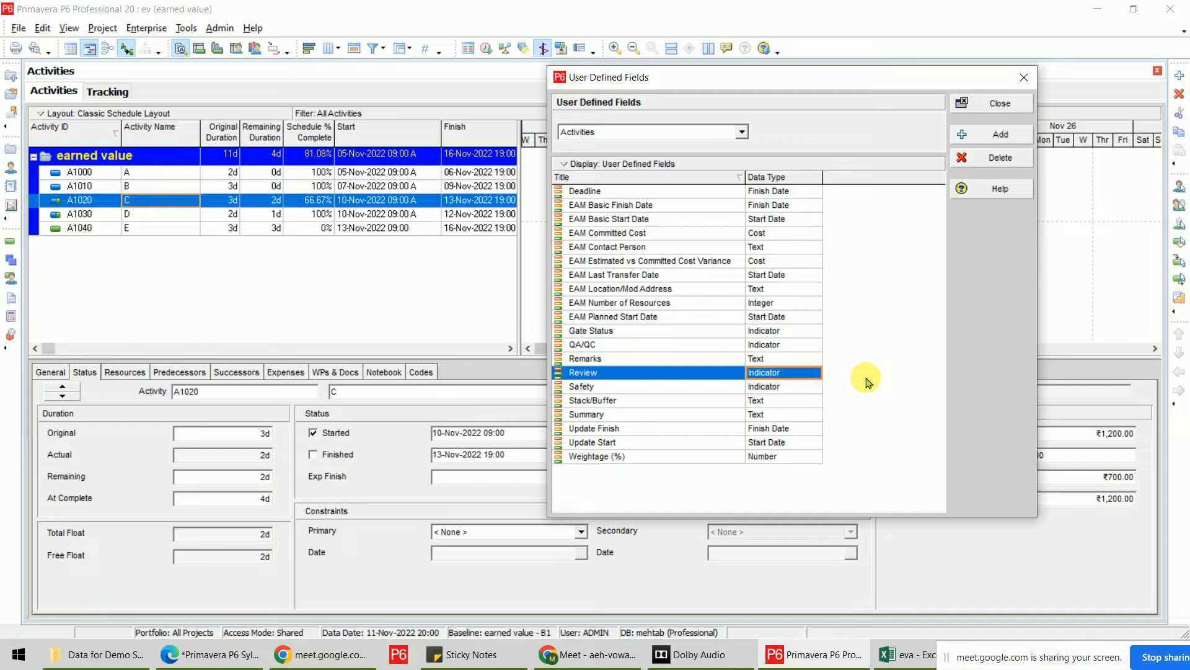
left_click(995, 103)
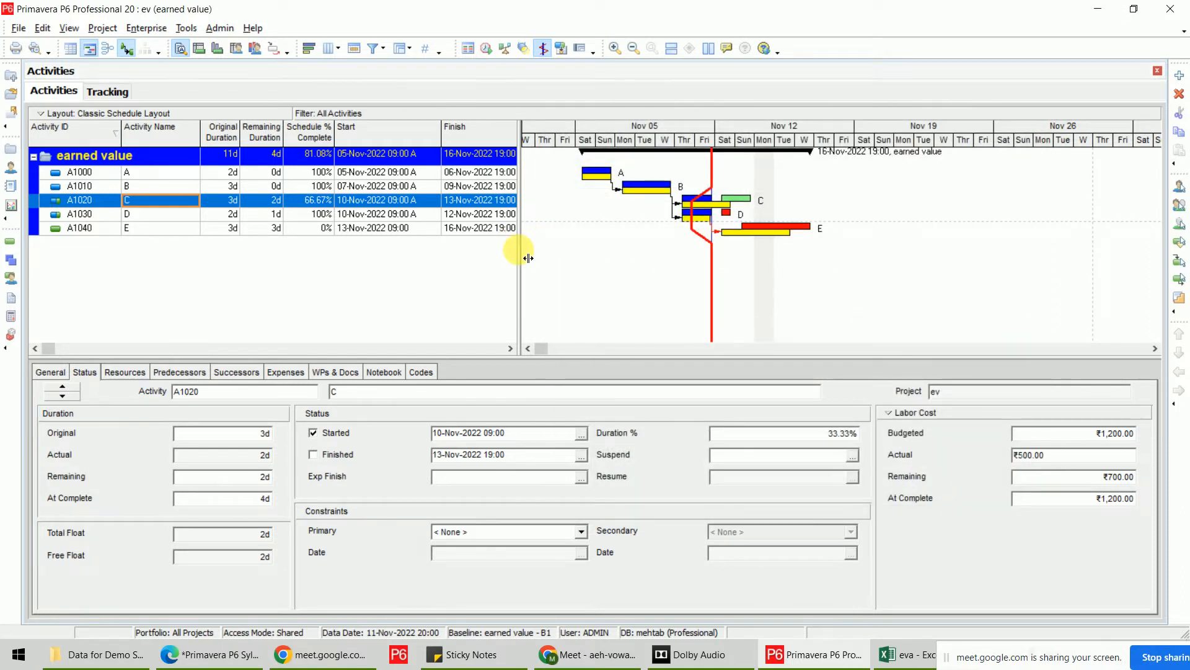
Insert the Review column after Budgeted Total Cost in the activity table and widen it.
left_click_drag(524, 252, 819, 269)
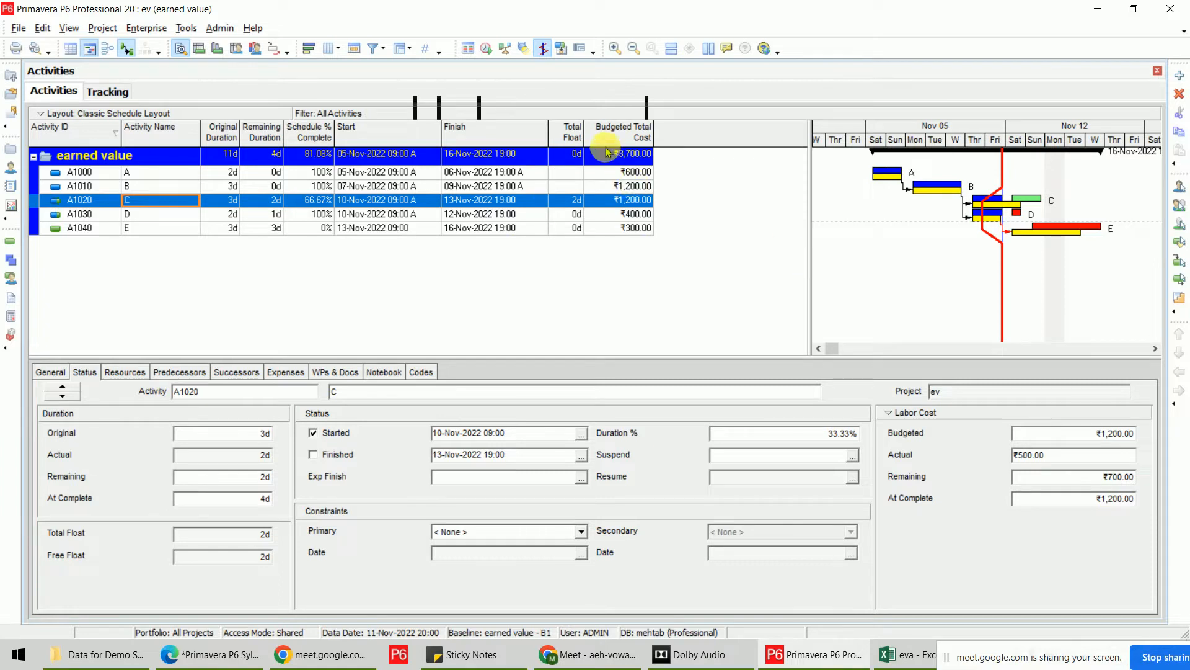
right_click(506, 135)
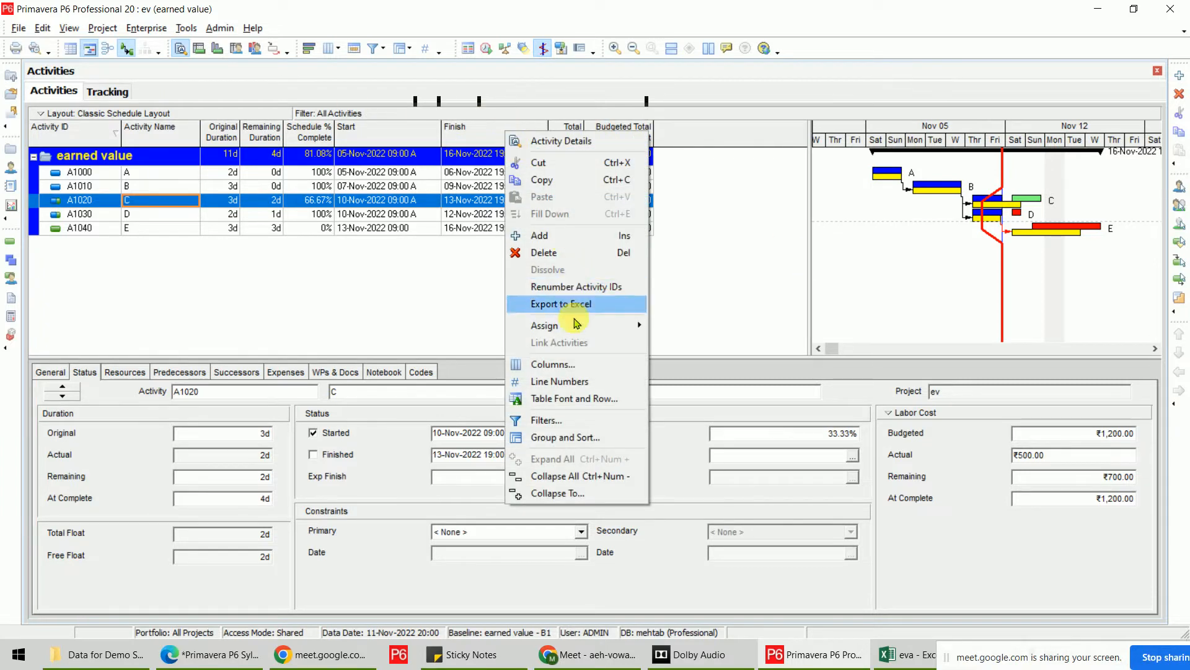
left_click(546, 364)
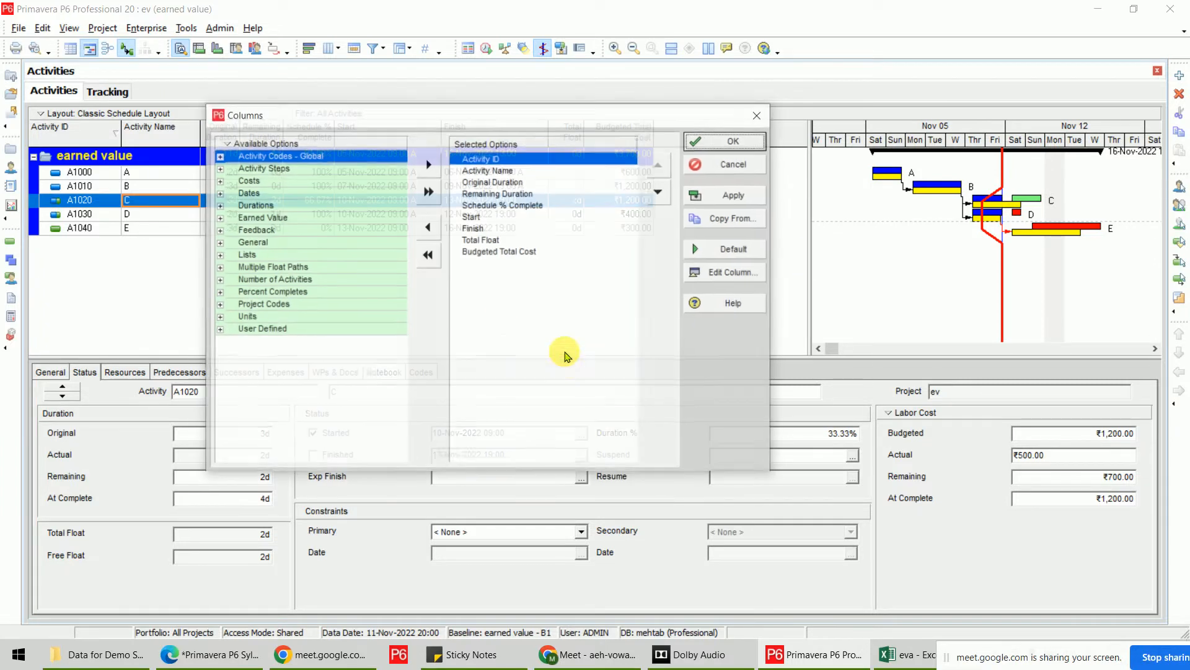
left_click(219, 330)
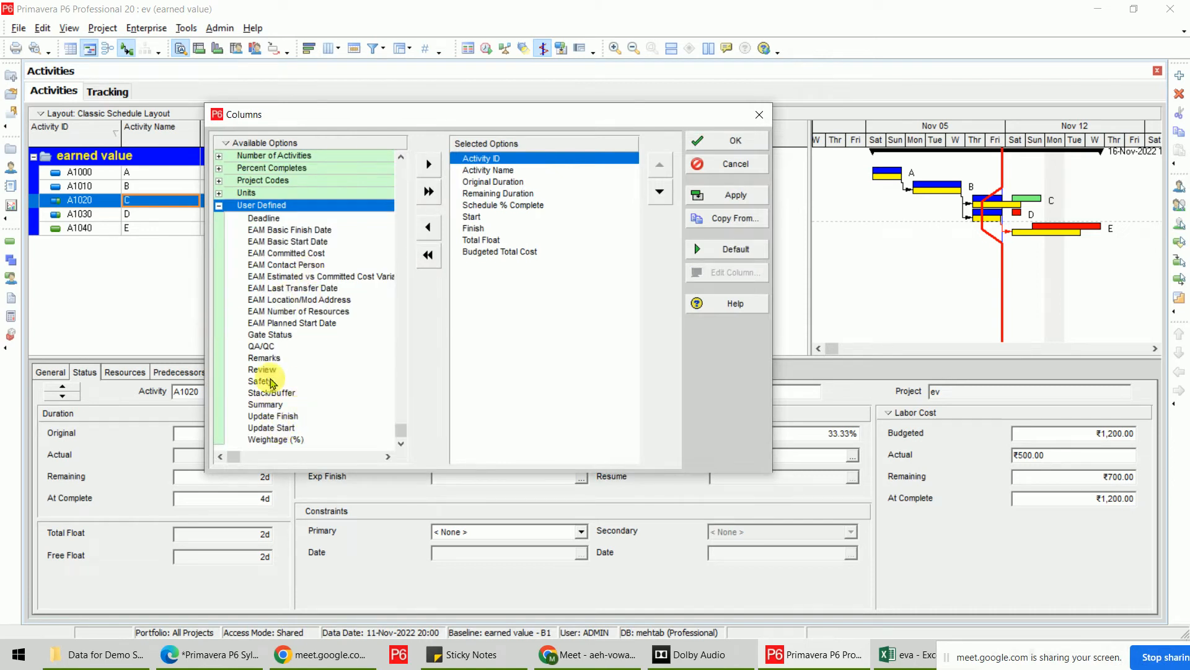
left_click(263, 369)
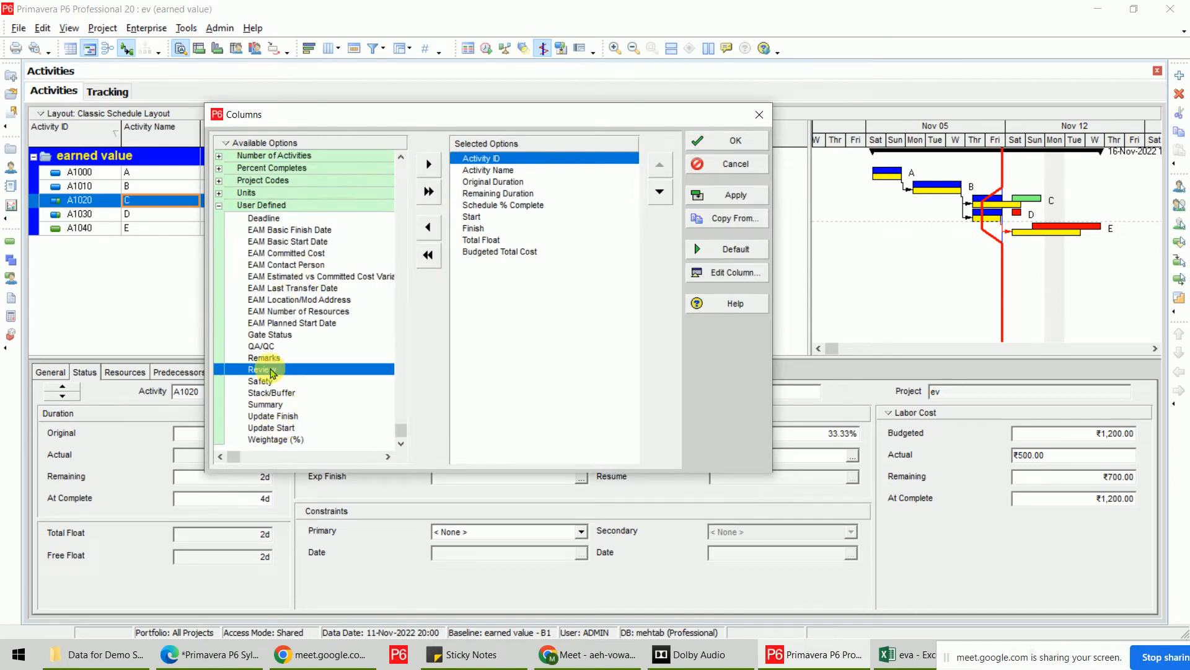
left_click(526, 251)
left_click(427, 165)
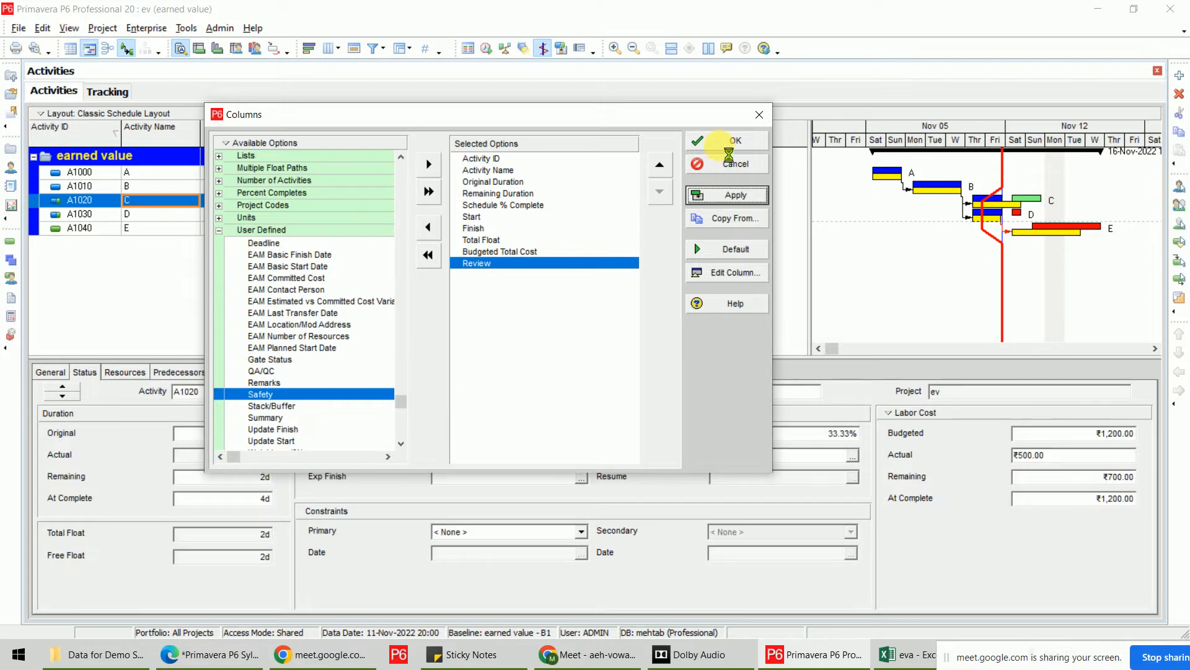
left_click(736, 140)
left_click_drag(699, 141, 713, 141)
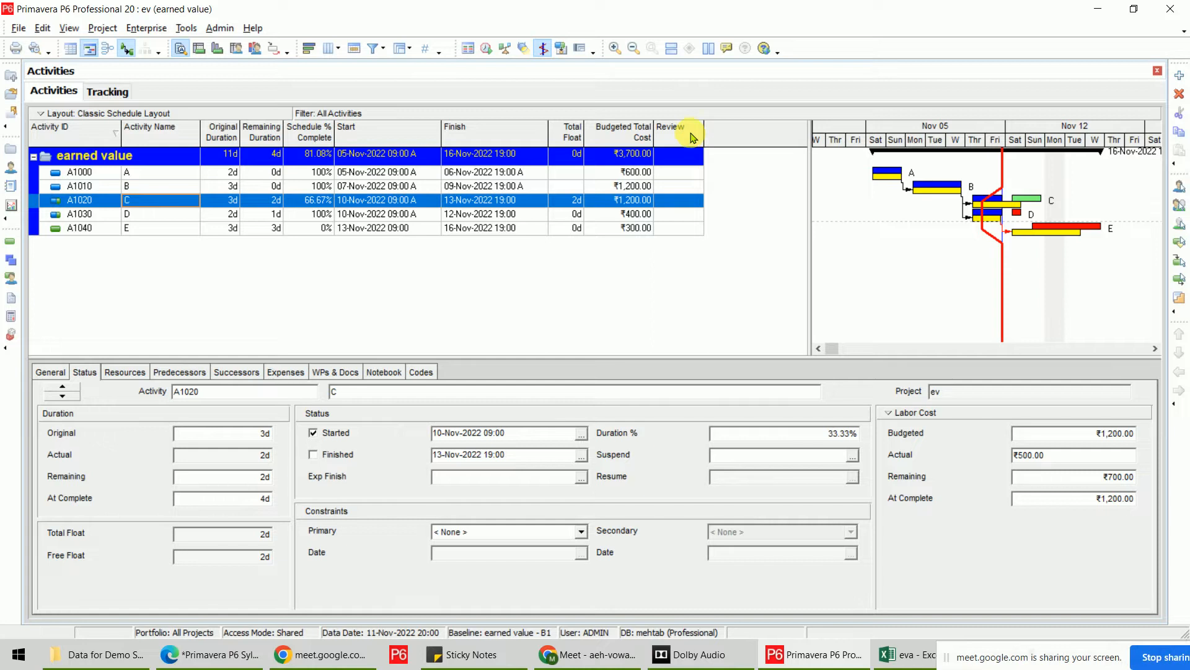
Mark A1000 and A1010 with blue stars in the Review column.
left_click(688, 173)
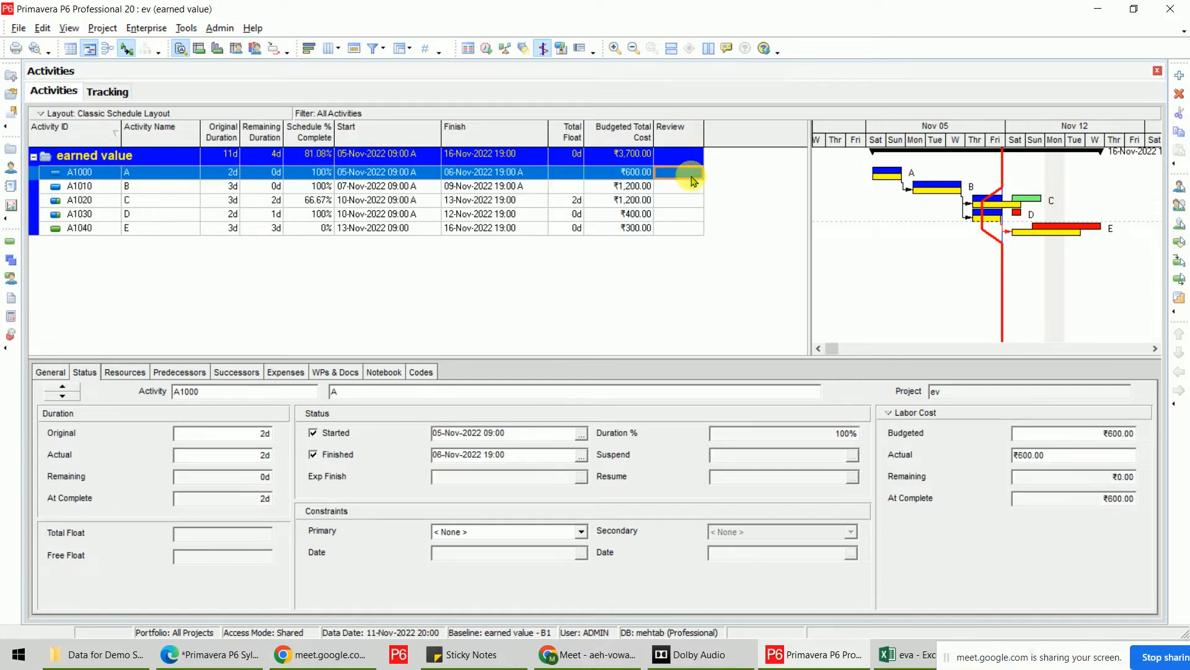
left_click(699, 173)
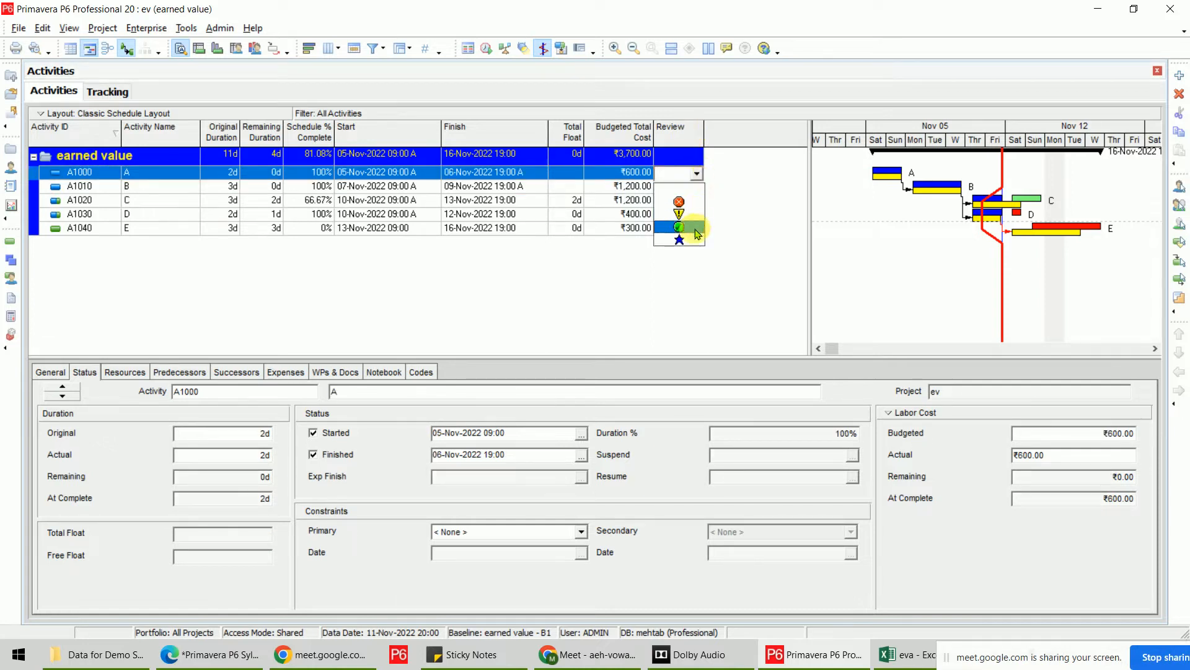
left_click(692, 241)
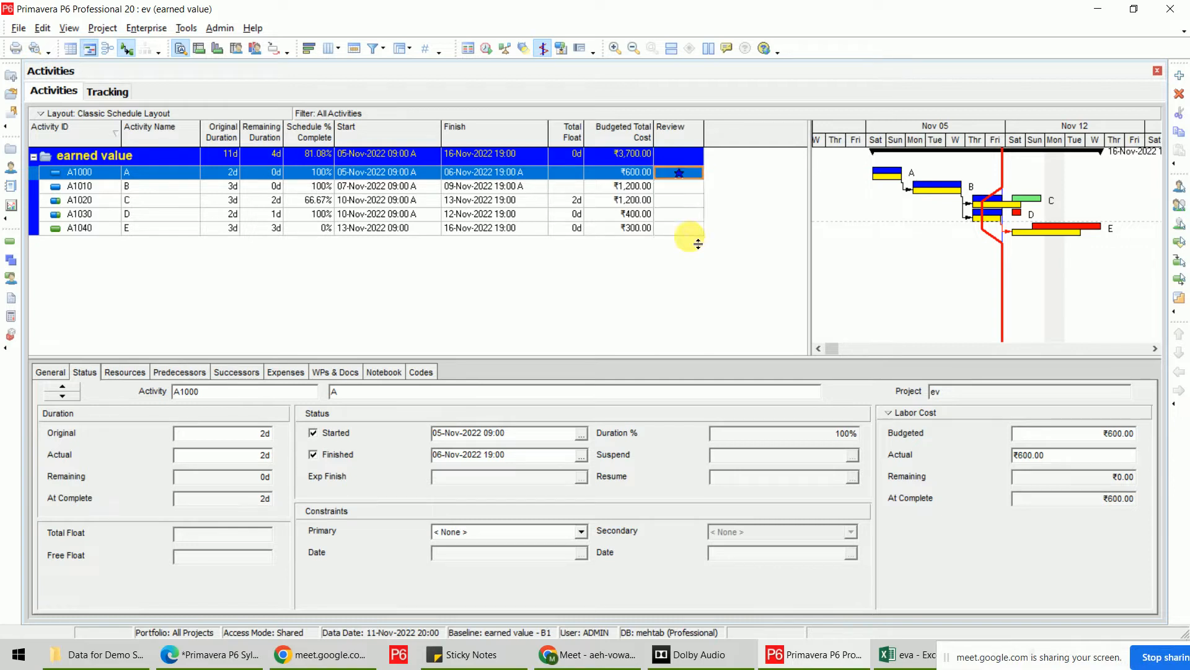
left_click(688, 186)
left_click(697, 187)
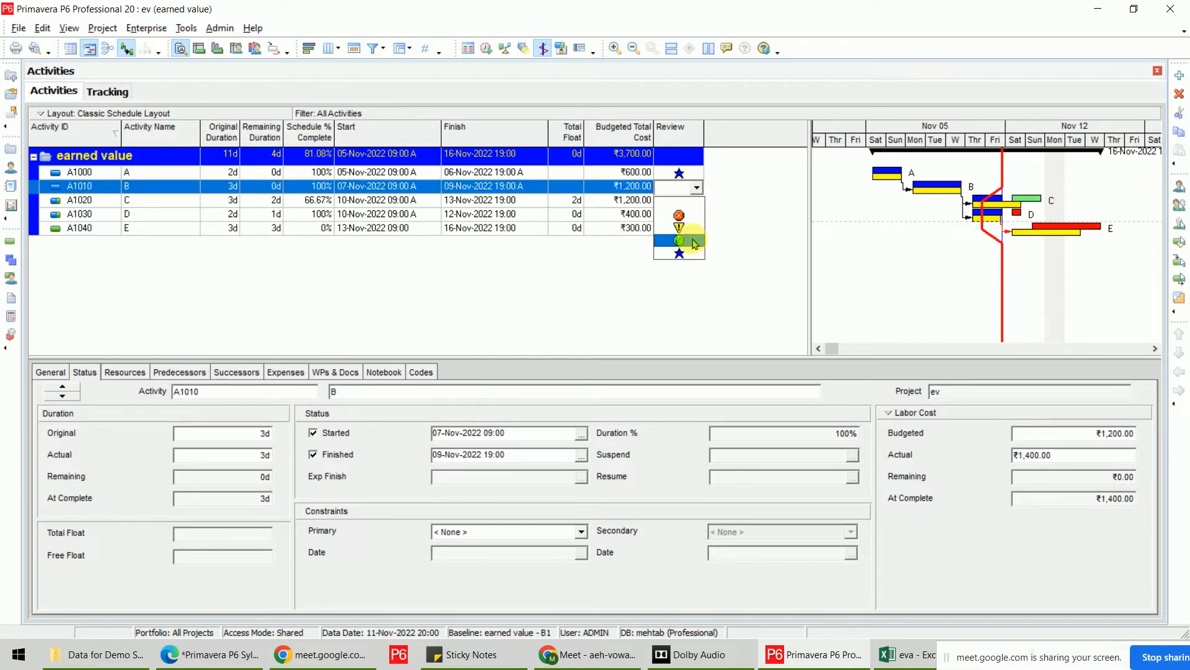
left_click(692, 249)
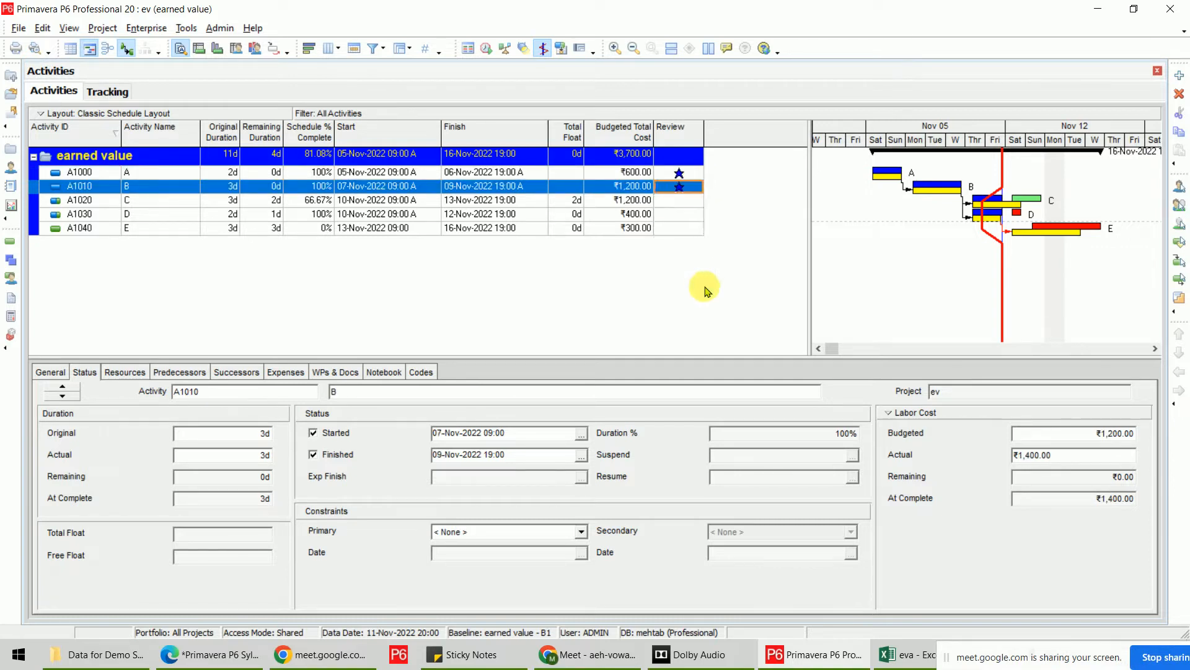
Mark A1020 and A1030 with green circles and A1040 with a red icon.
left_click(701, 201)
left_click(699, 201)
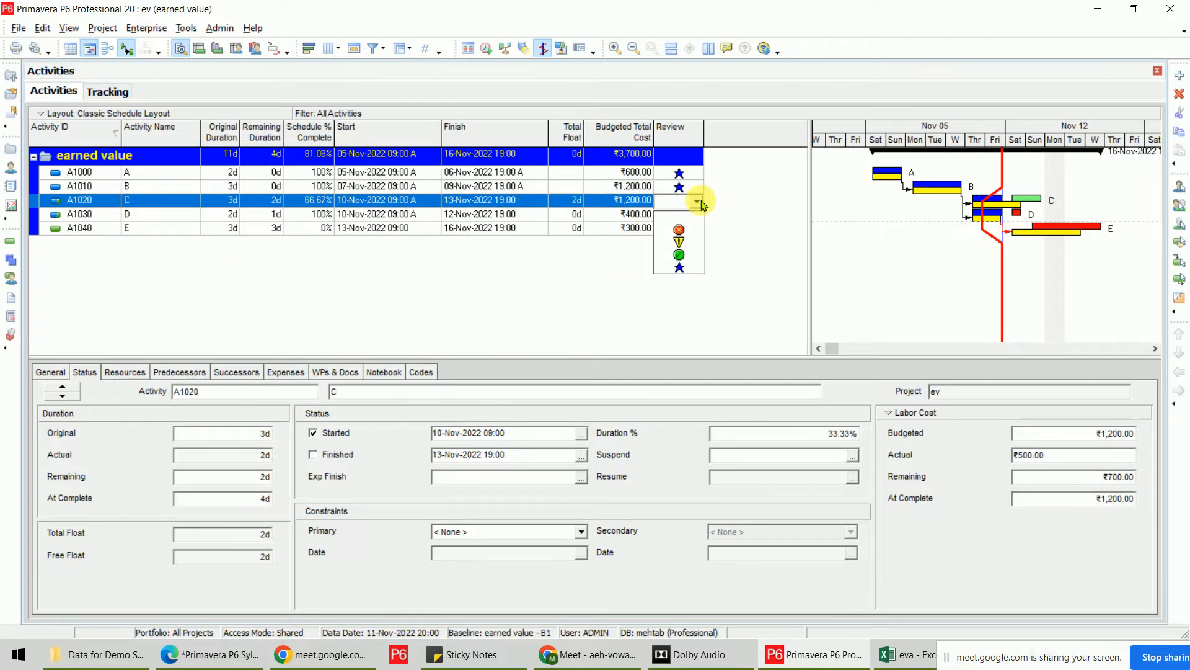
left_click(690, 256)
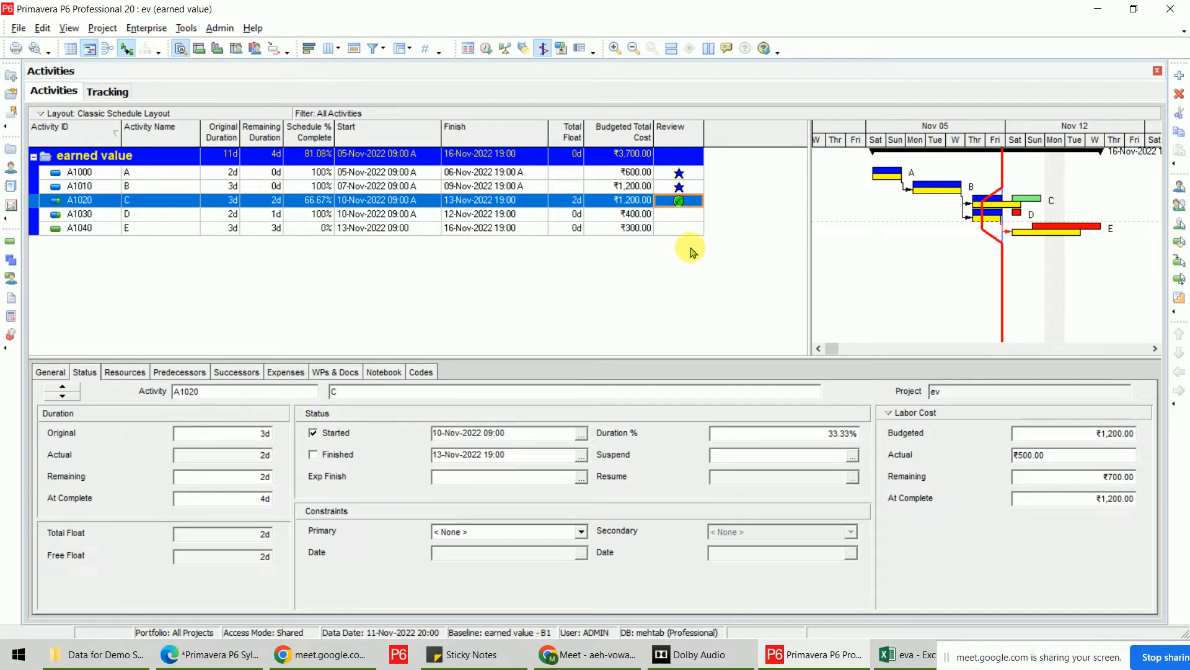
left_click(699, 216)
left_click(696, 215)
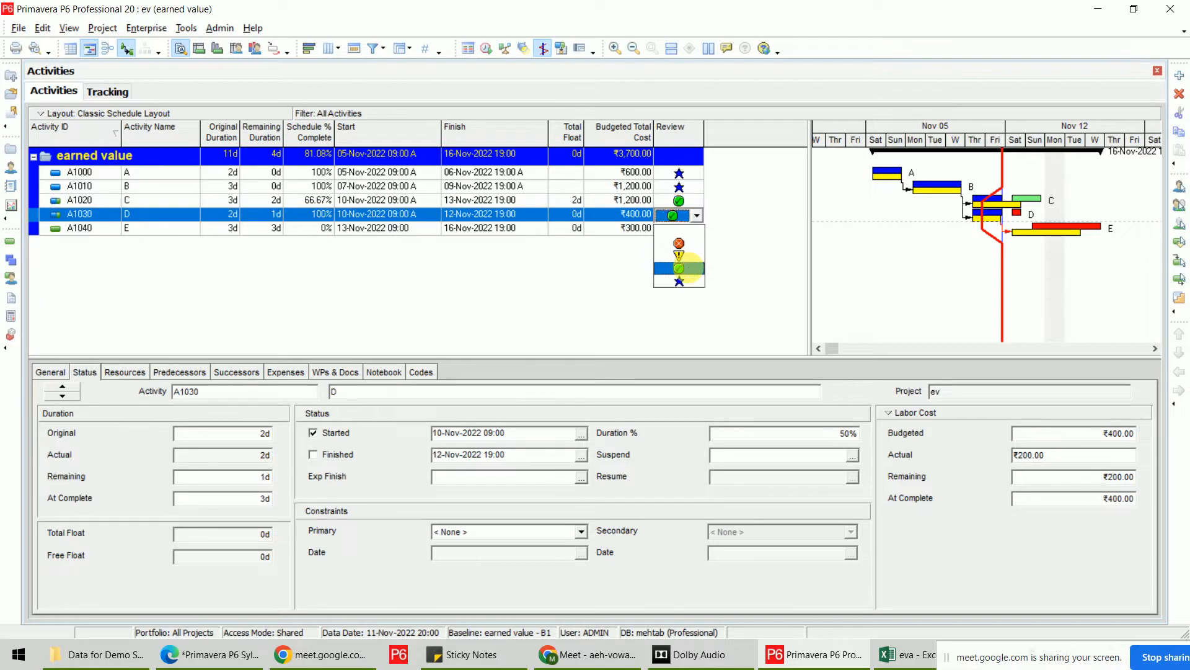
left_click(690, 273)
left_click(700, 230)
left_click(699, 230)
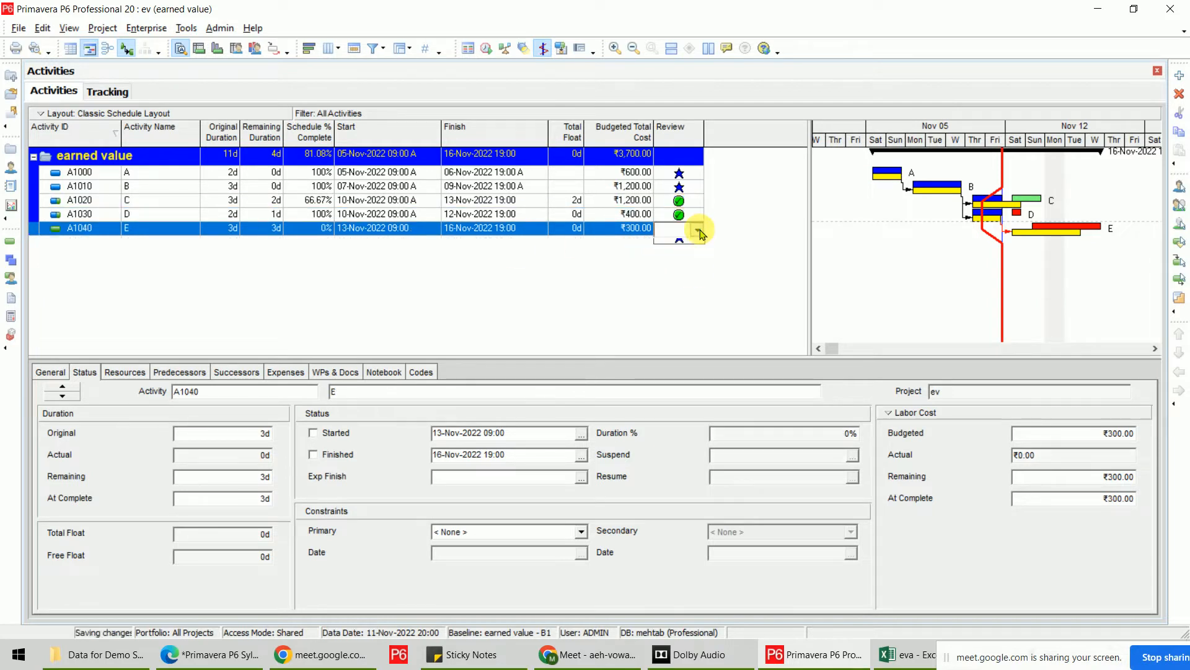
left_click(689, 257)
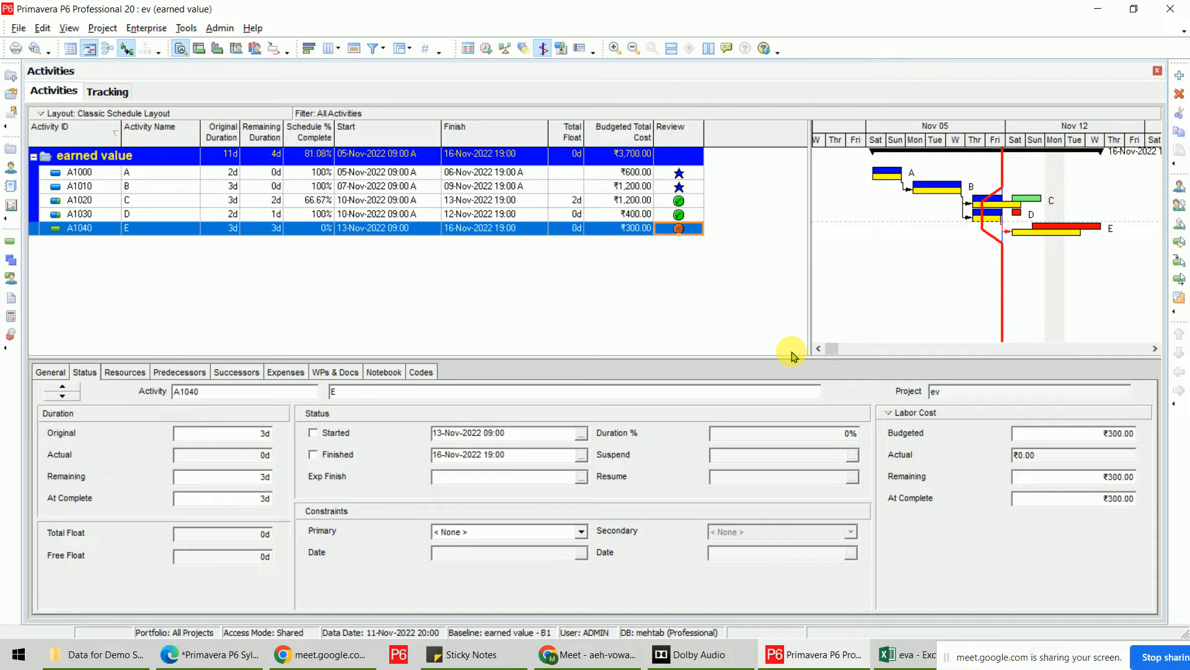
left_click(147, 28)
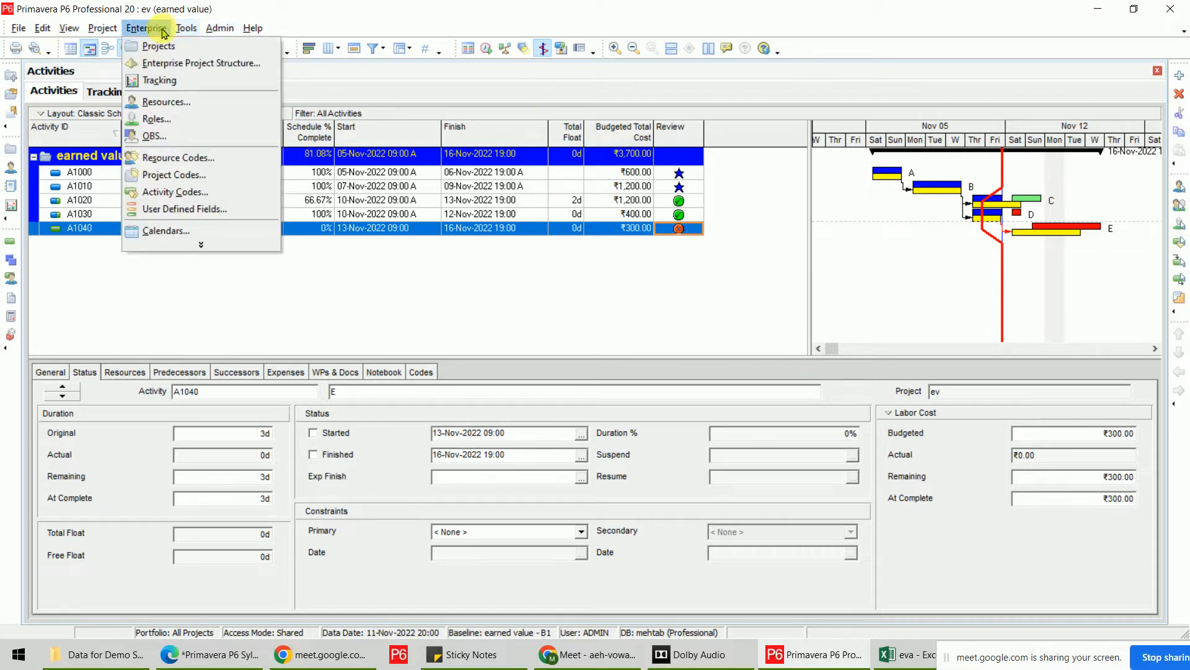
left_click(207, 209)
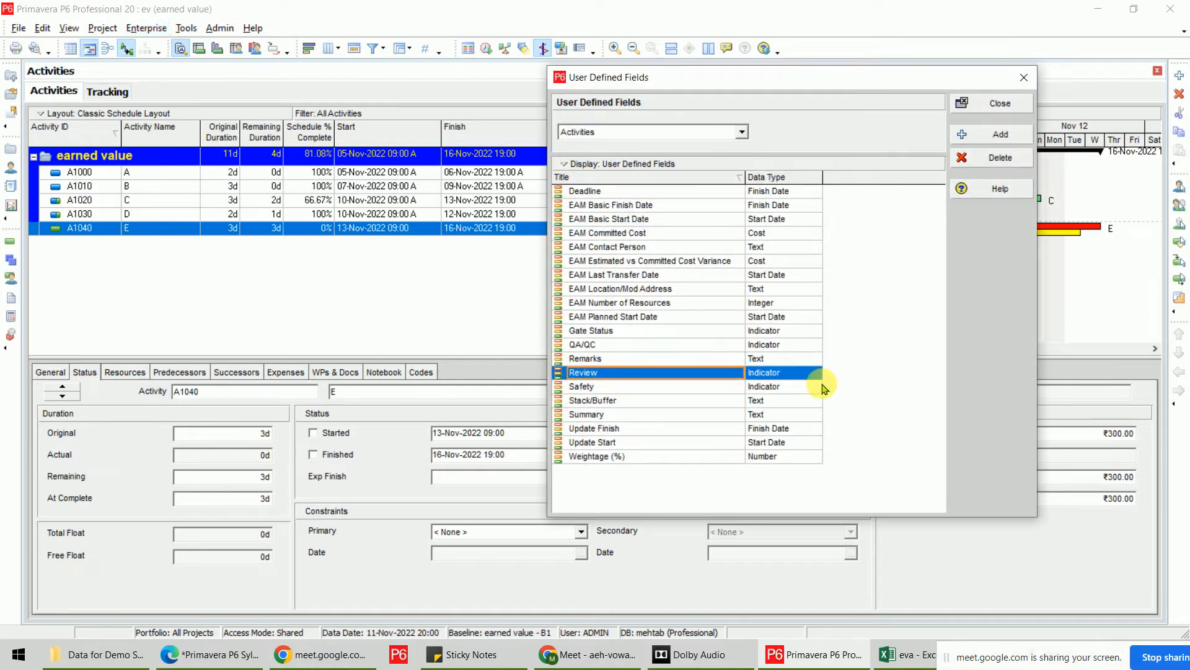
left_click(806, 373)
left_click(815, 373)
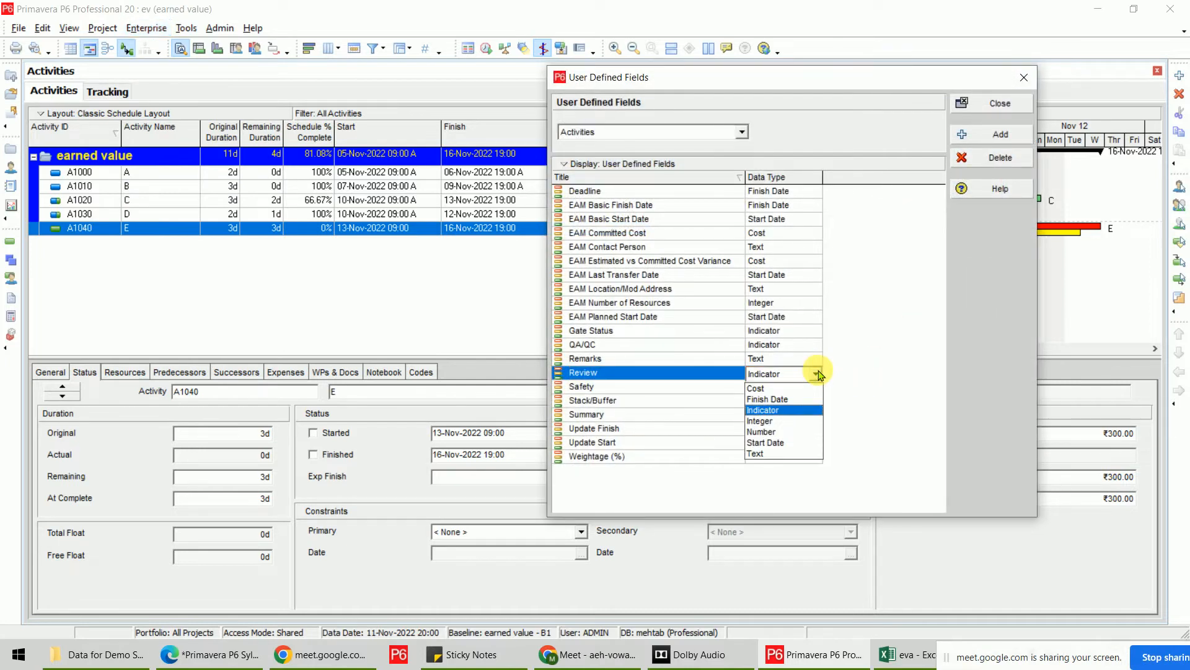
left_click(777, 454)
left_click(601, 352)
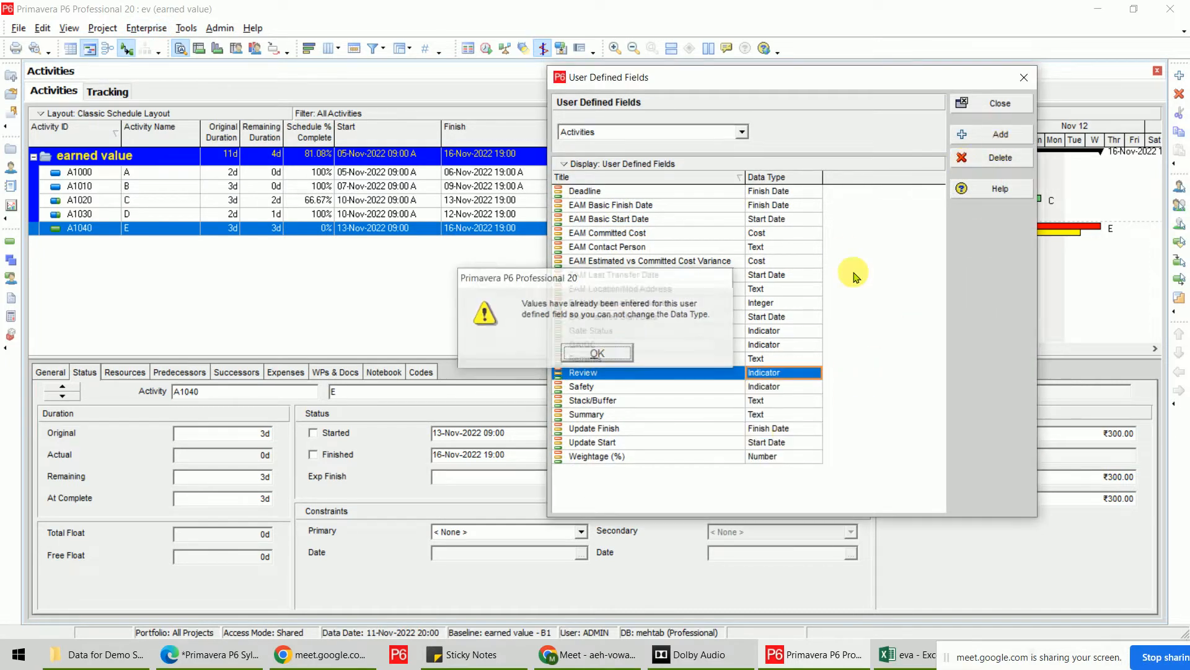
left_click(996, 103)
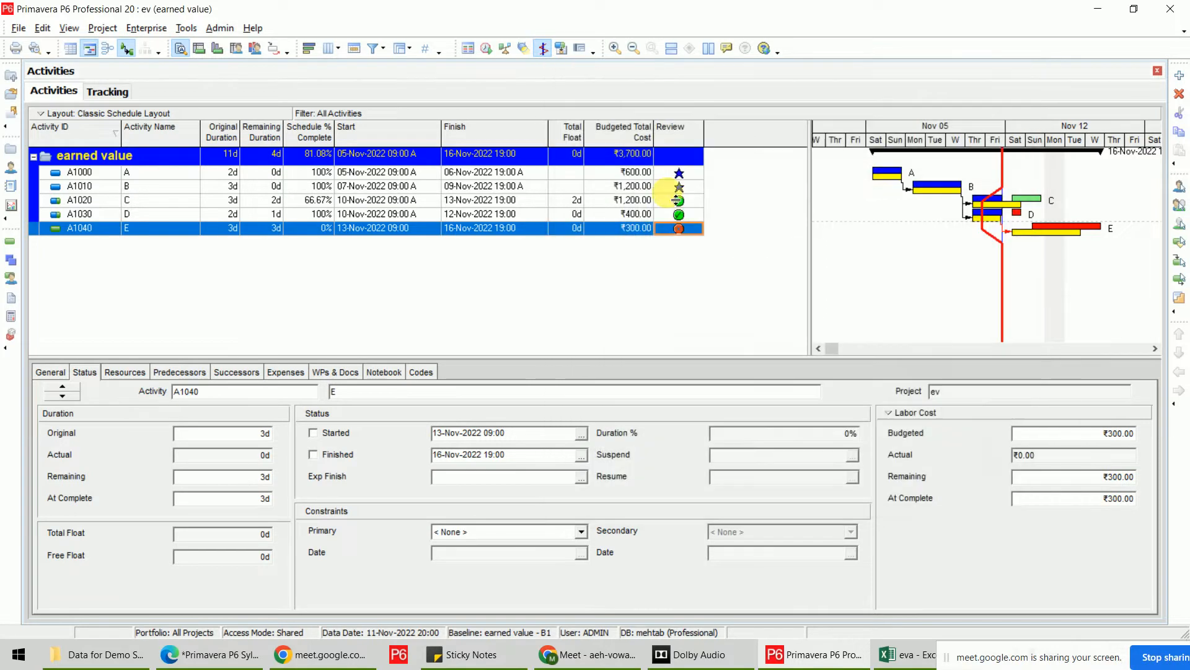
Clear the Review indicators from activities E, D, C, B and A.
left_click(698, 231)
left_click(698, 230)
left_click(693, 245)
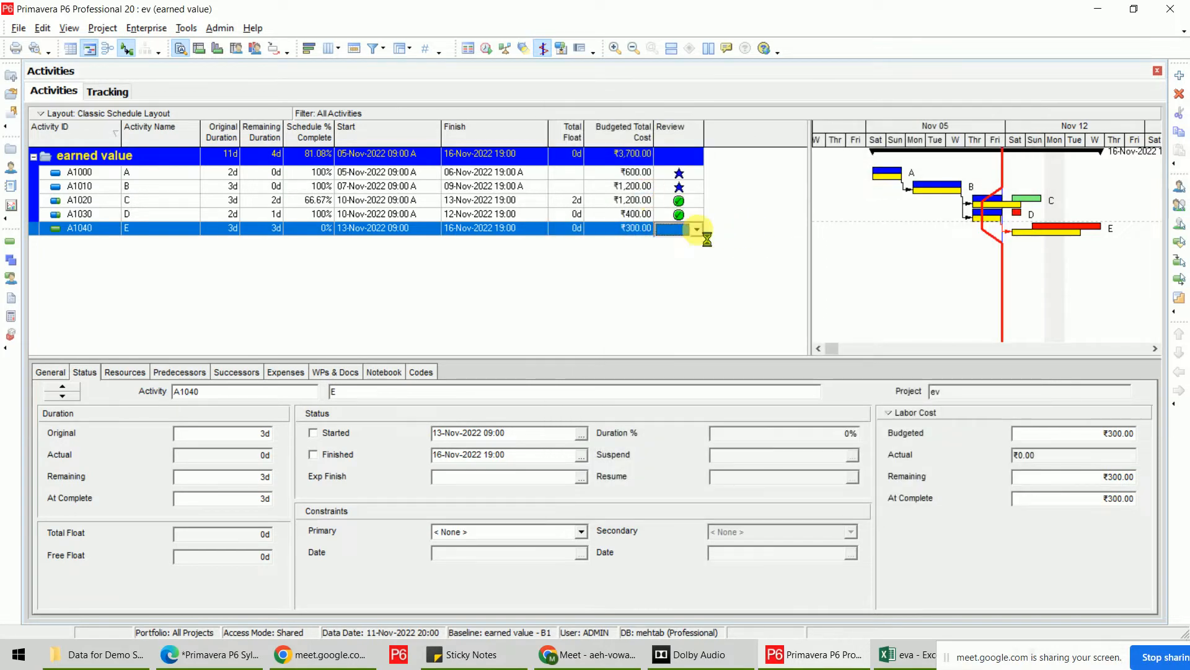
left_click(698, 217)
left_click(699, 216)
left_click(694, 230)
left_click(700, 201)
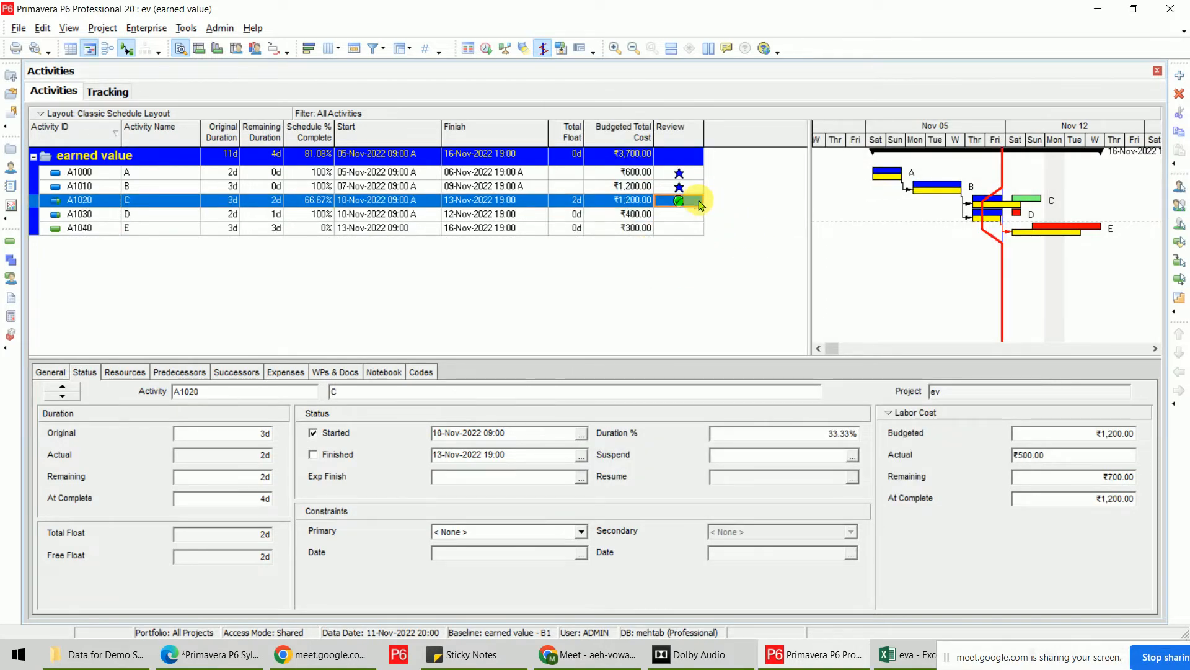
left_click(698, 201)
left_click(692, 219)
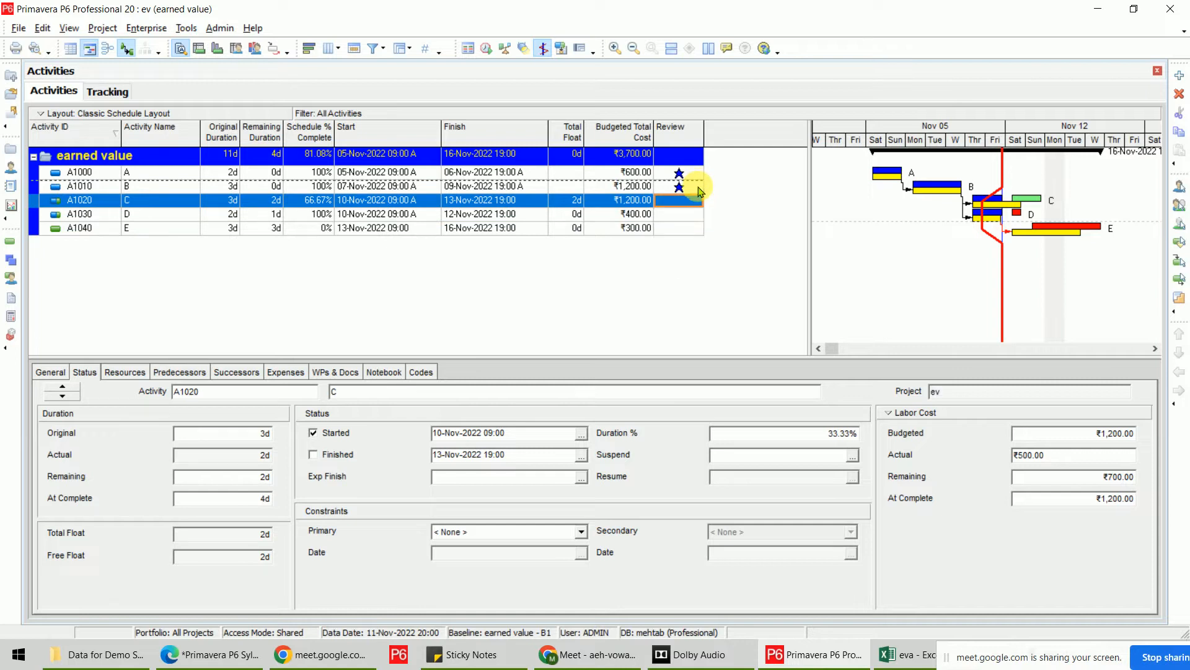
left_click(698, 187)
left_click(699, 187)
left_click(691, 204)
left_click(698, 174)
left_click(698, 174)
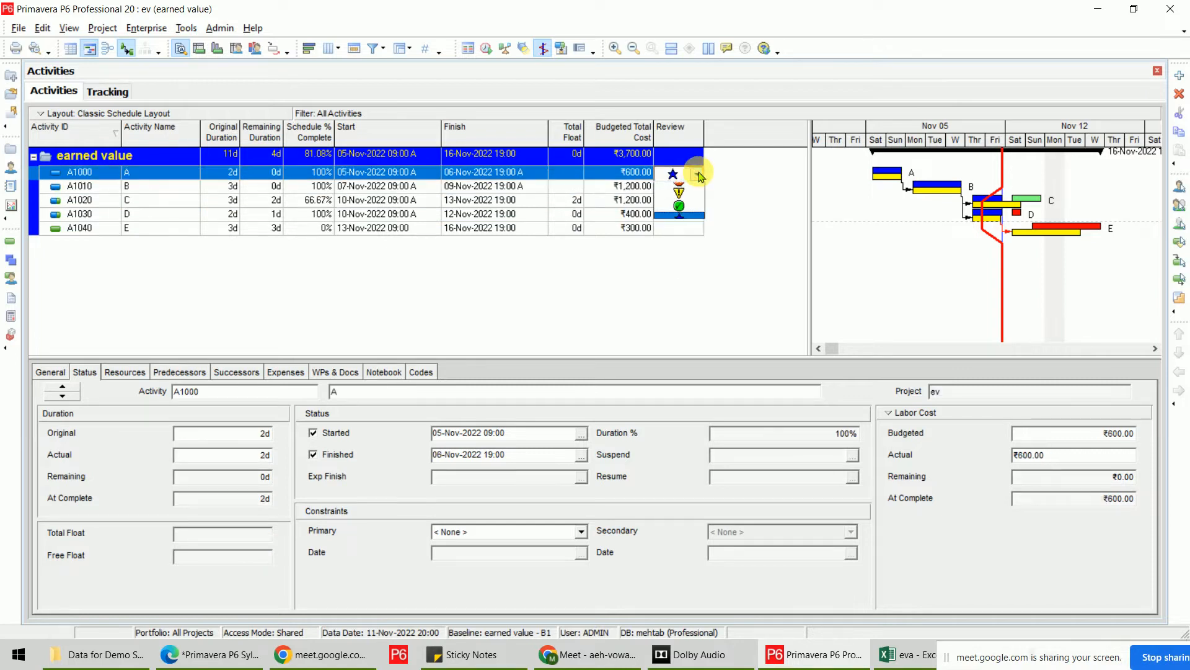
left_click(690, 190)
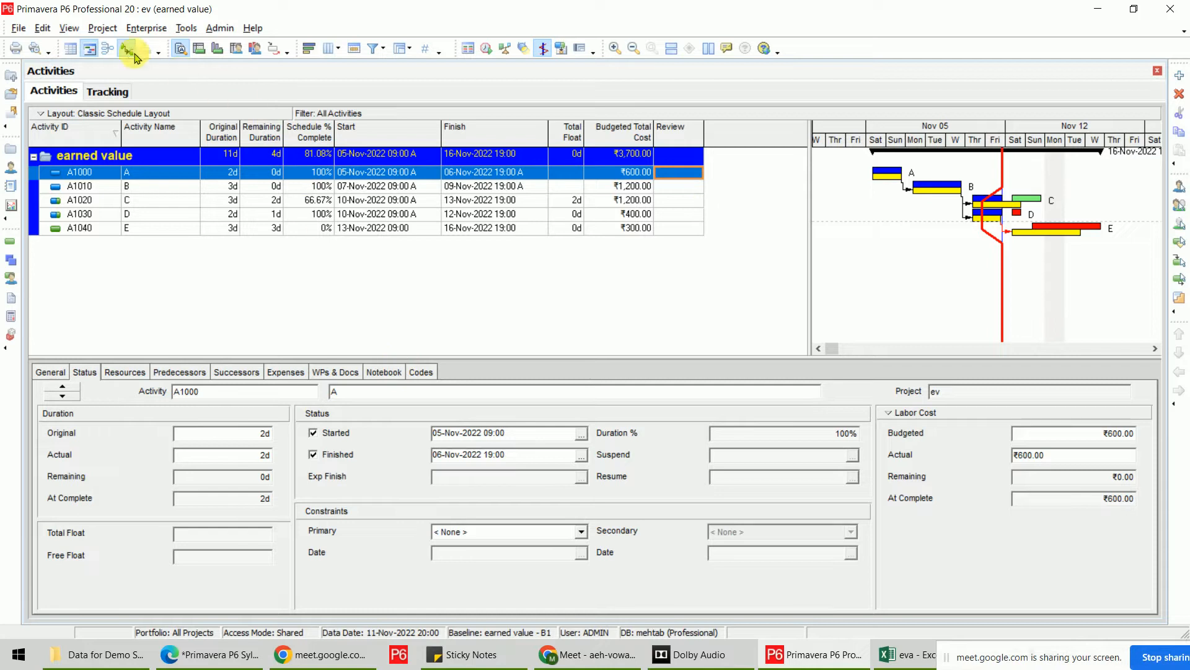
Change the Review user-defined field's data type from Indicator to Text.
left_click(146, 28)
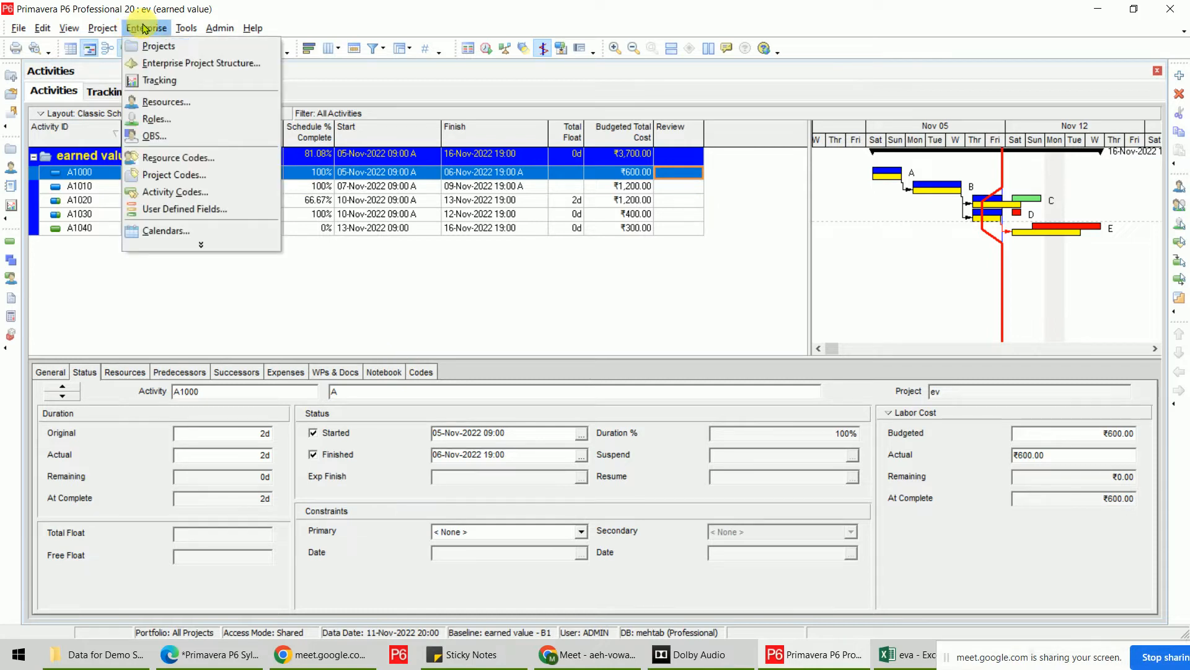
left_click(189, 207)
left_click(816, 372)
left_click(813, 373)
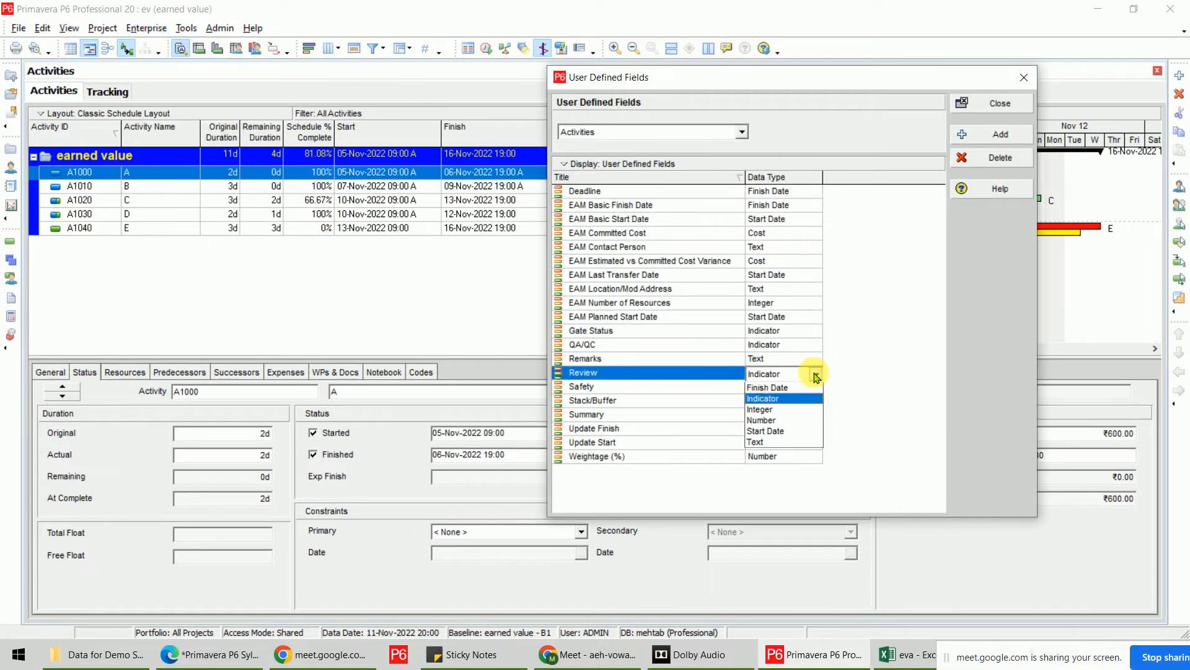
left_click(785, 453)
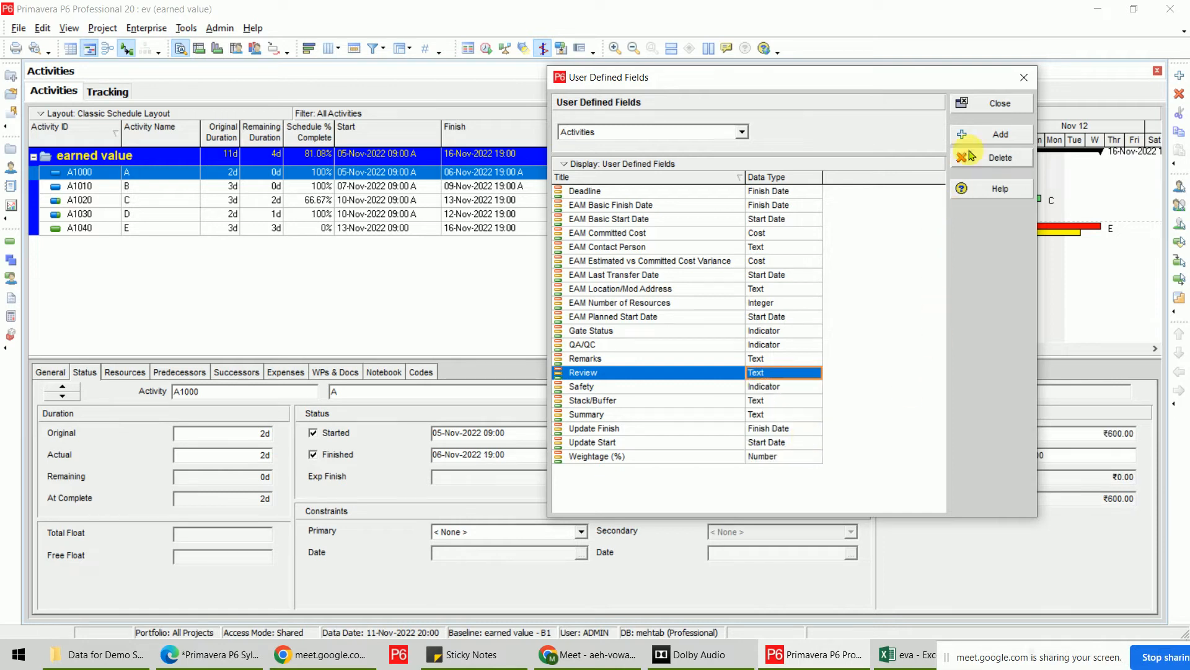
left_click(986, 104)
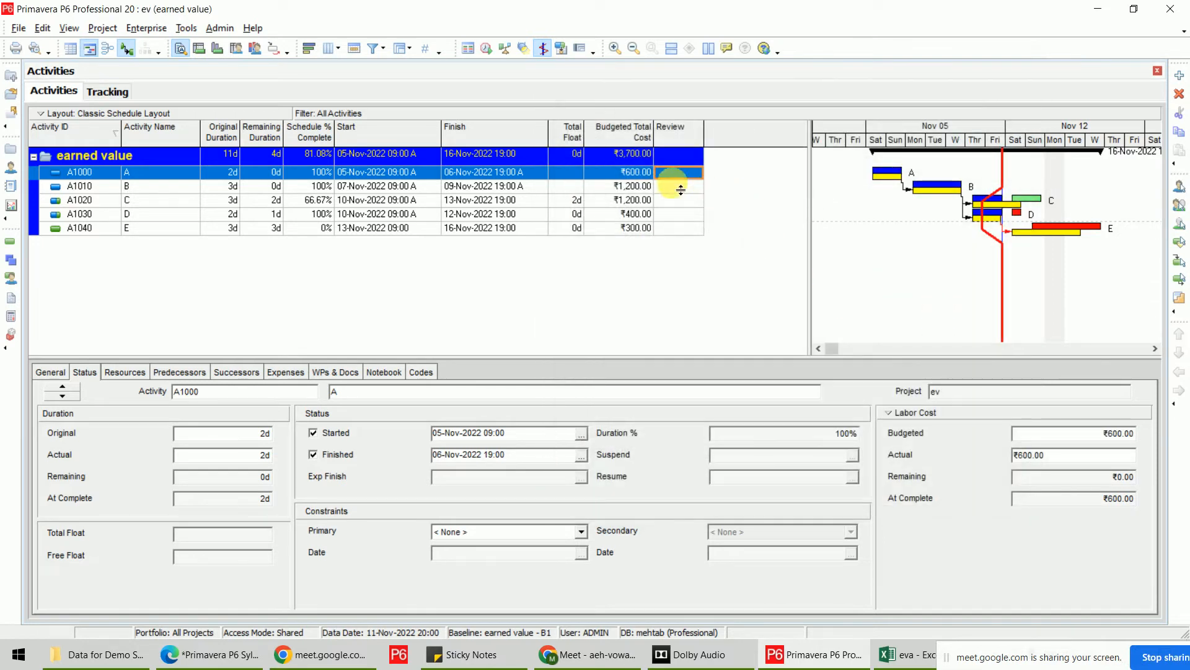
left_click(679, 173)
left_click(679, 174)
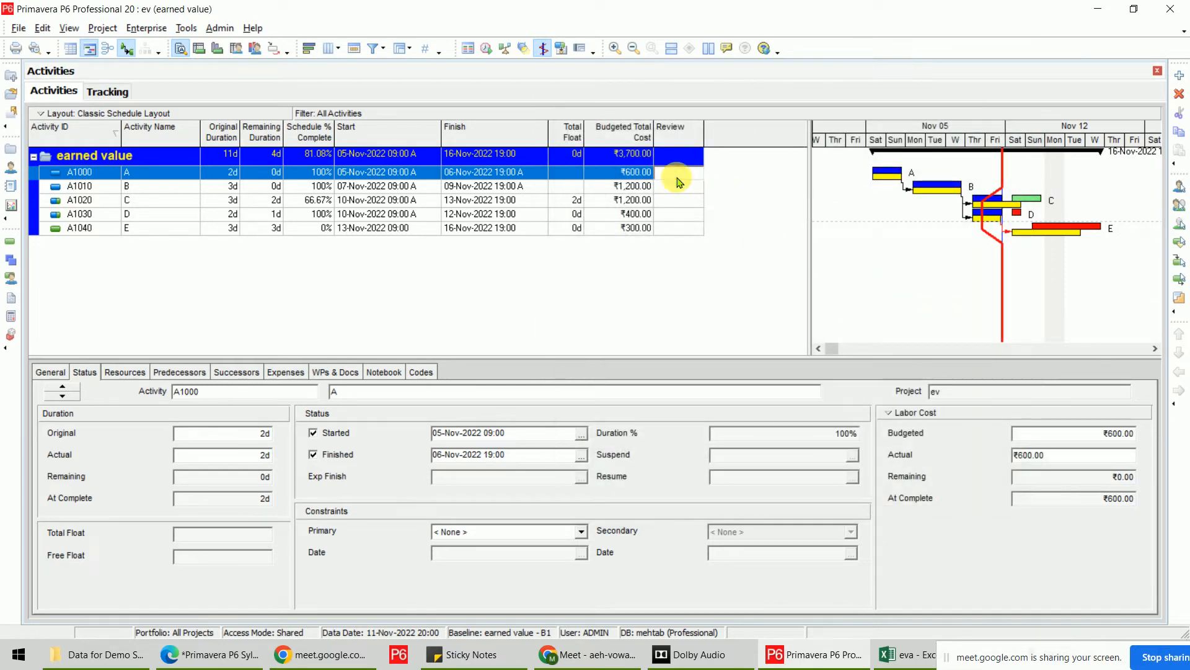
Enter 'complete' for A1000 and A1010 and 'ongoing' for A1020 in the Review column.
type("complete")
left_click(706, 318)
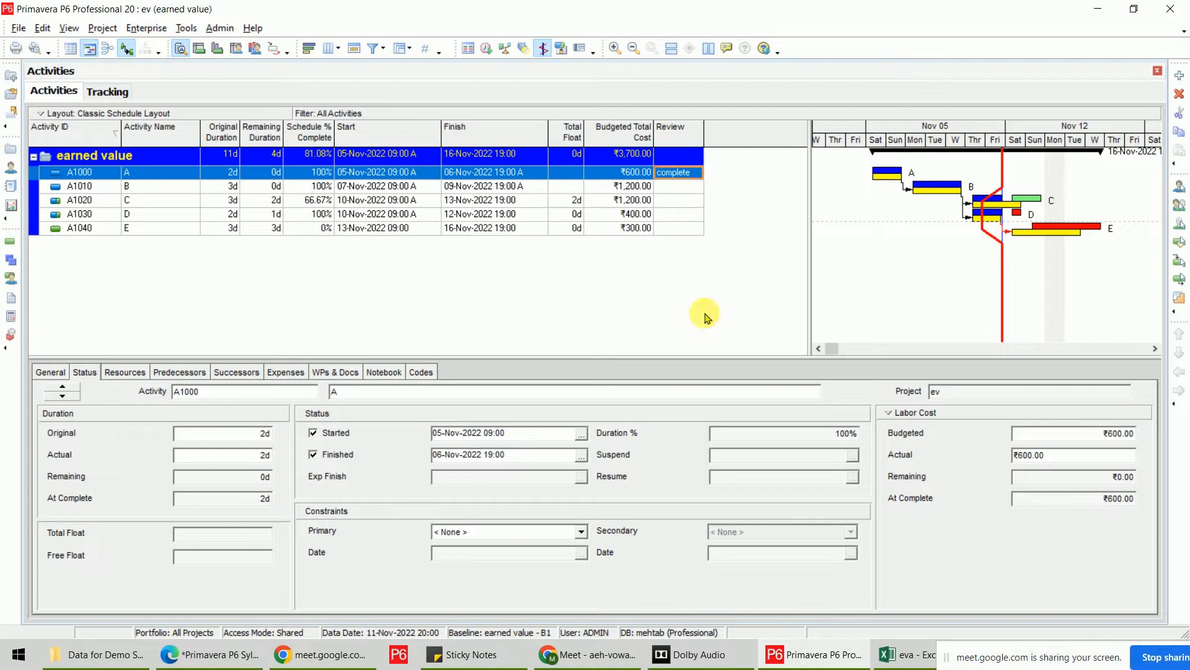
key("Down")
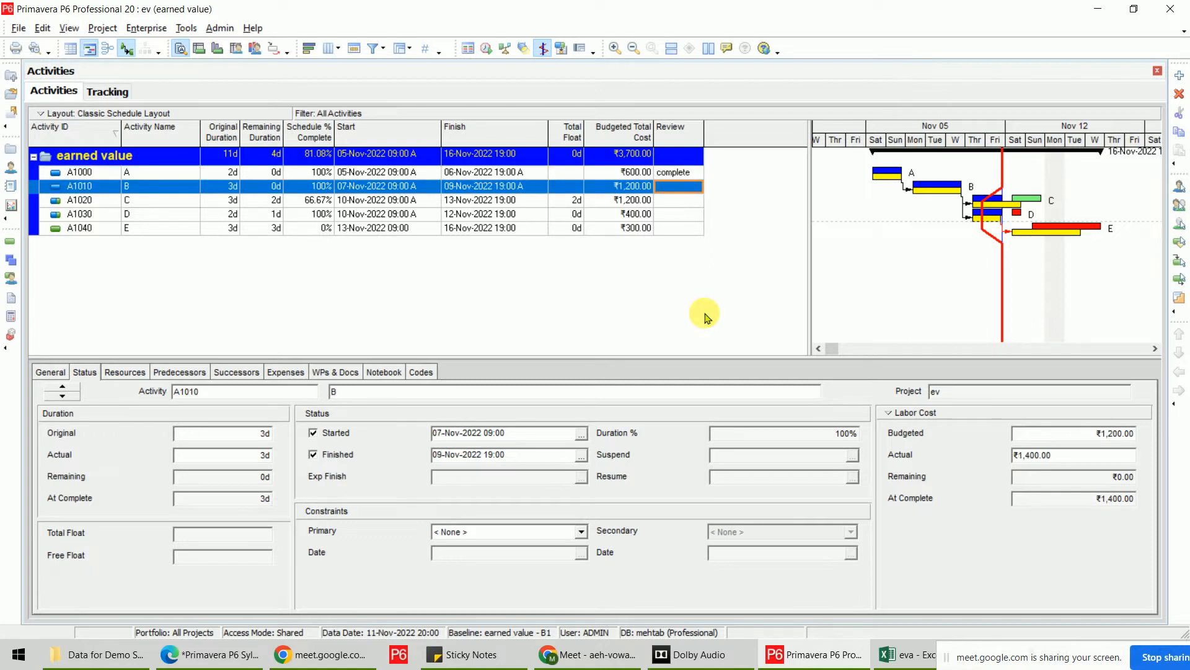
type("complete")
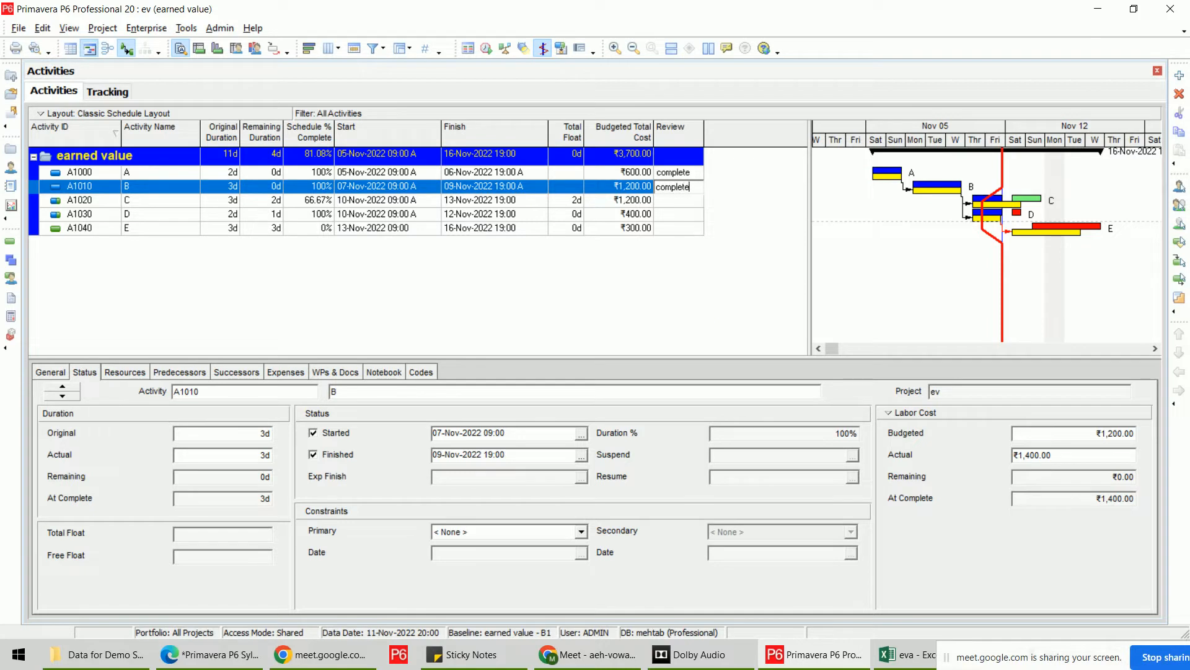
left_click(707, 317)
key("Down")
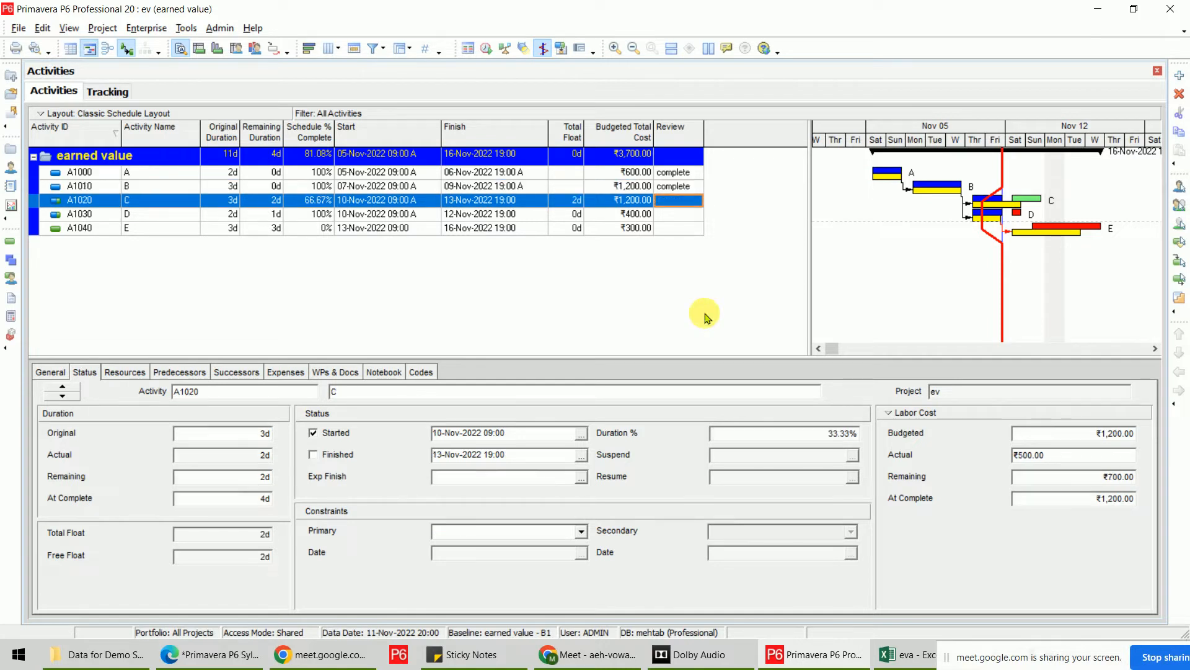
type("cngoing")
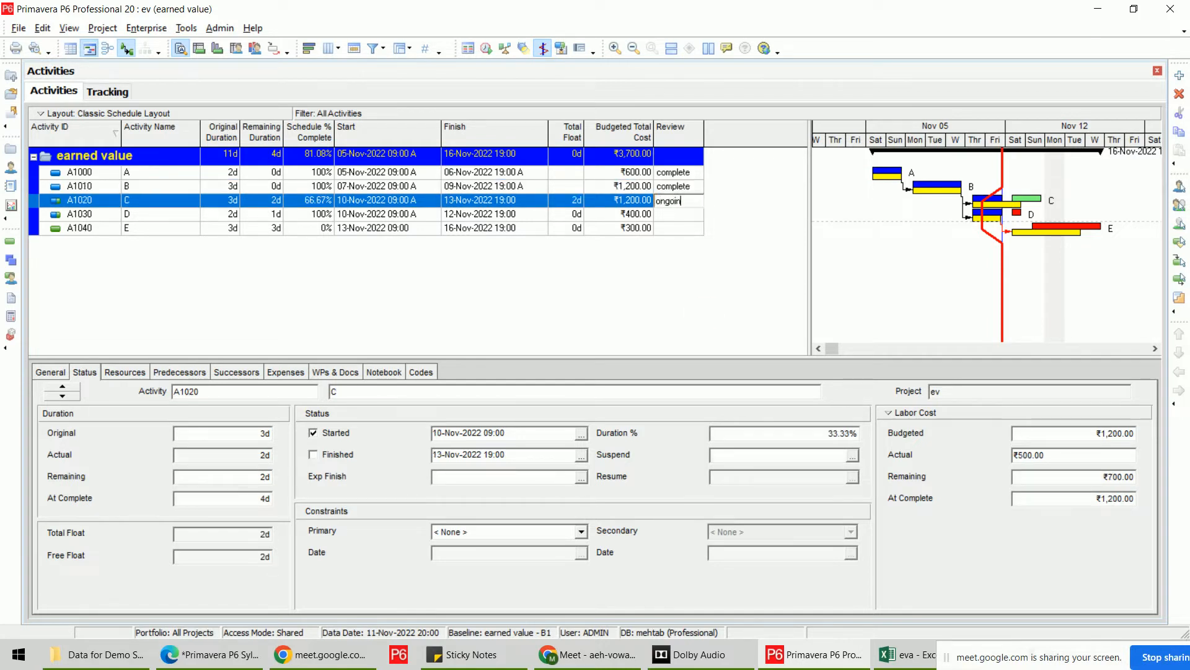
key("Return")
key("Down")
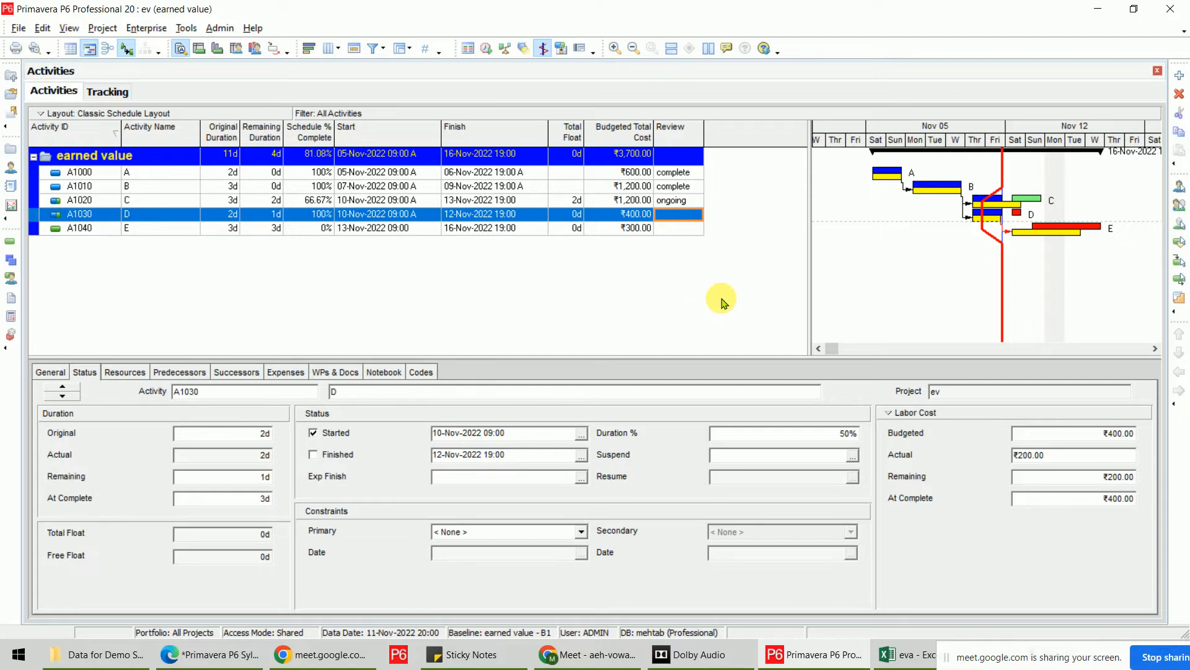
left_click(891, 651)
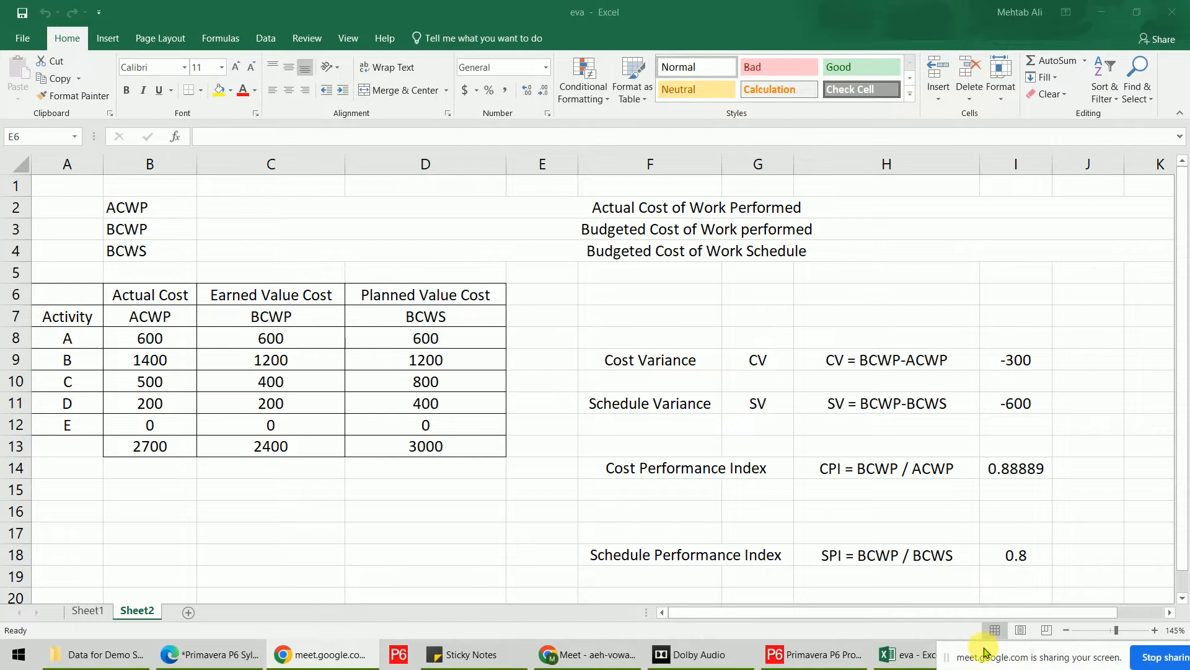
Bring up the syllabus PDF and close the Data for Demo Sessions Explorer window.
left_click(195, 659)
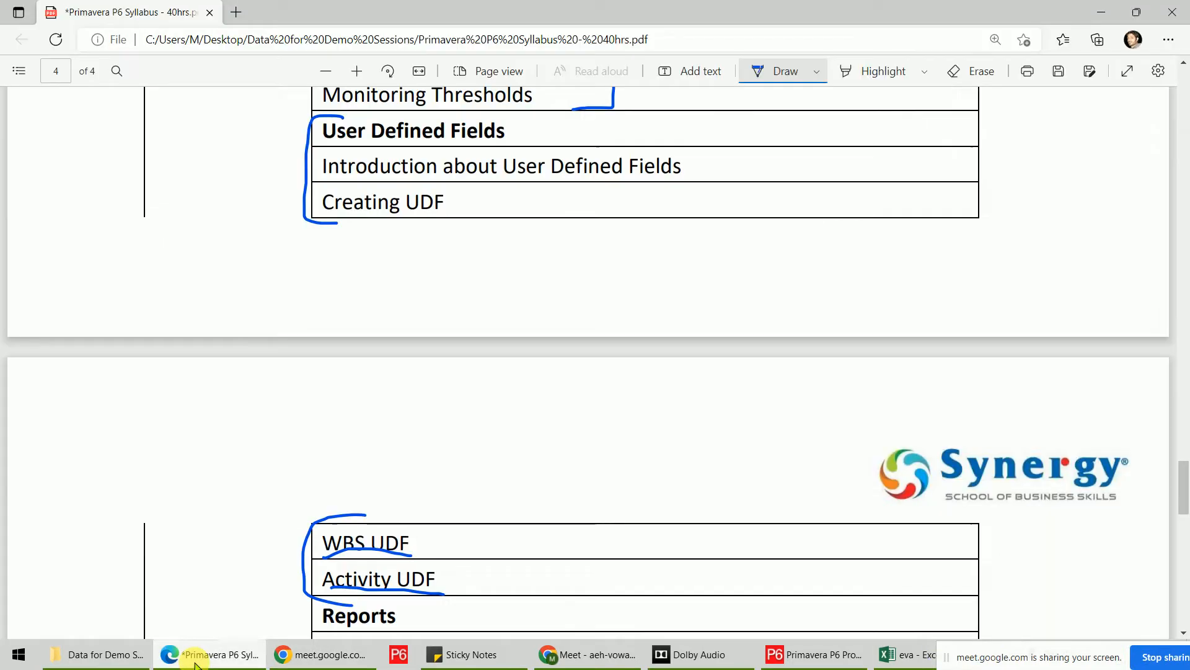
right_click(93, 652)
left_click(99, 633)
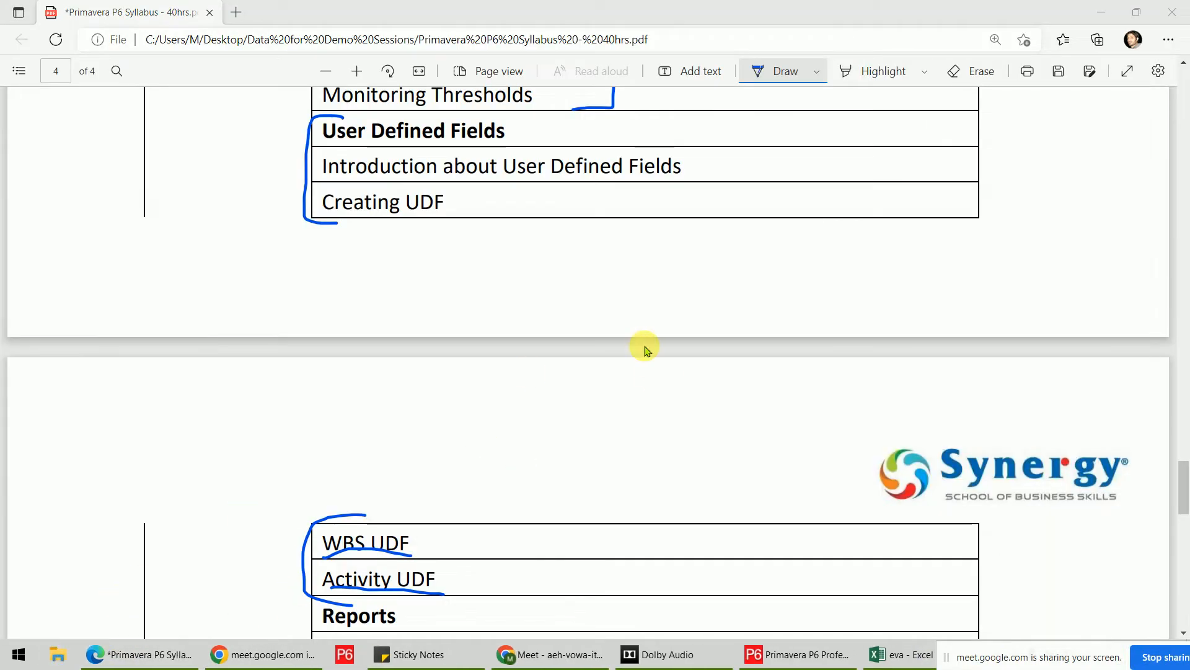
Draw check marks beside WBS UDF and Issues & Thresholds in Client in the syllabus.
scroll(643, 345, "down", 5)
left_click_drag(444, 192, 483, 184)
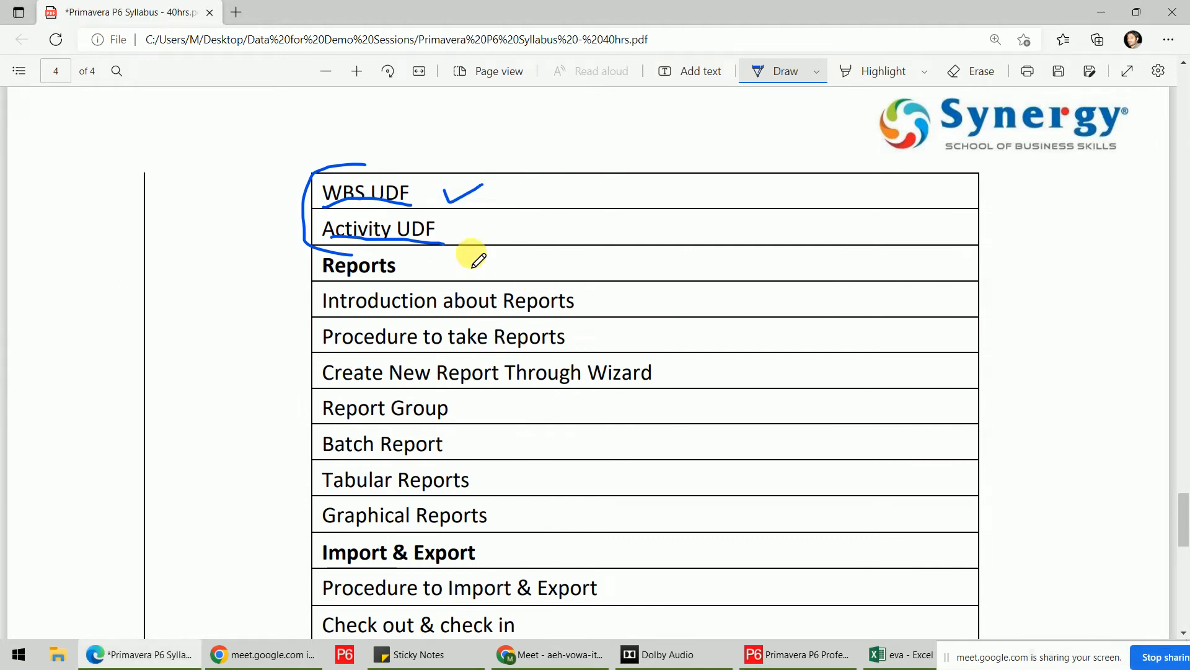
scroll(534, 183, "down", 5)
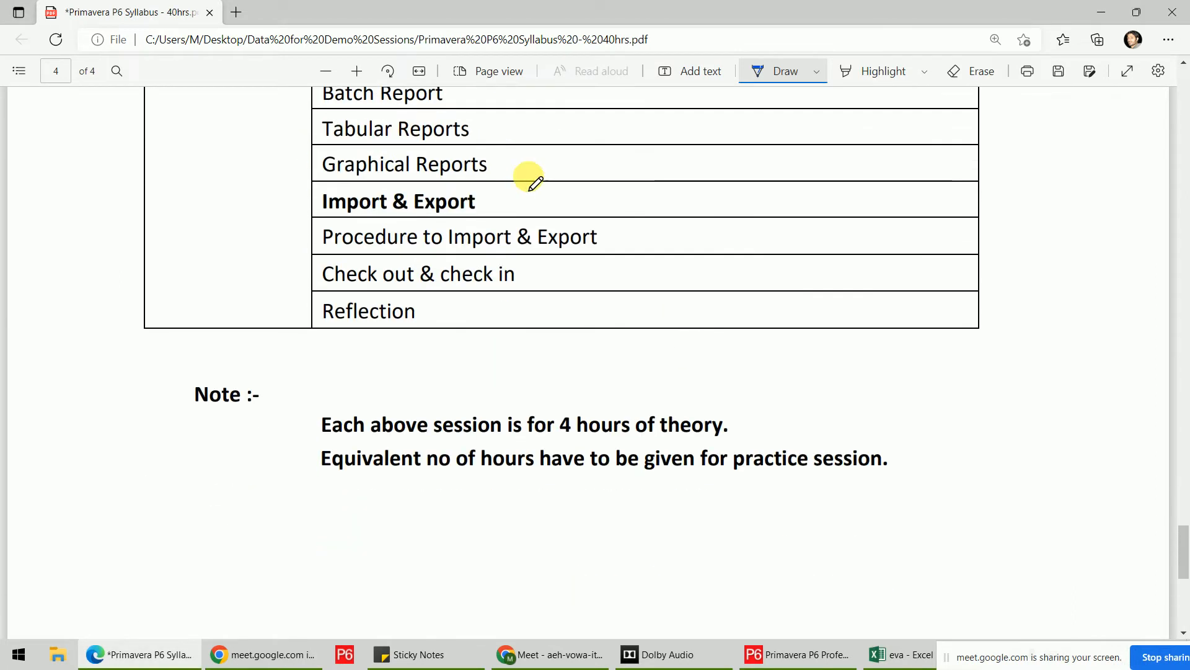
scroll(534, 183, "up", 10)
scroll(534, 183, "up", 6)
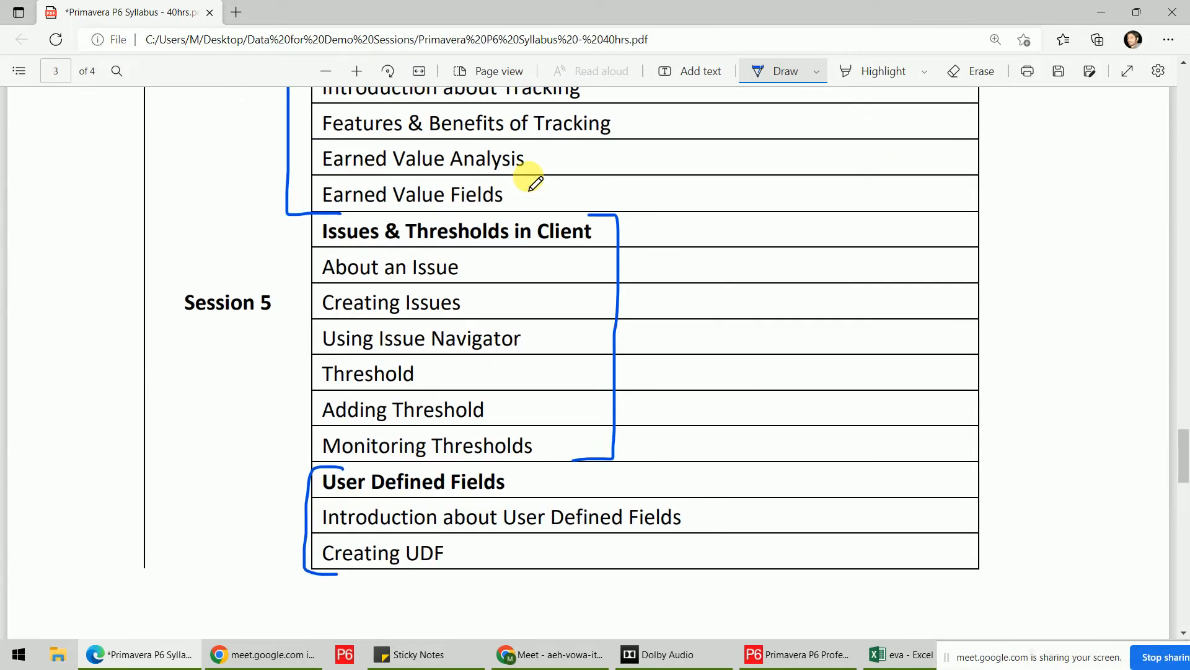
left_click_drag(283, 237, 344, 229)
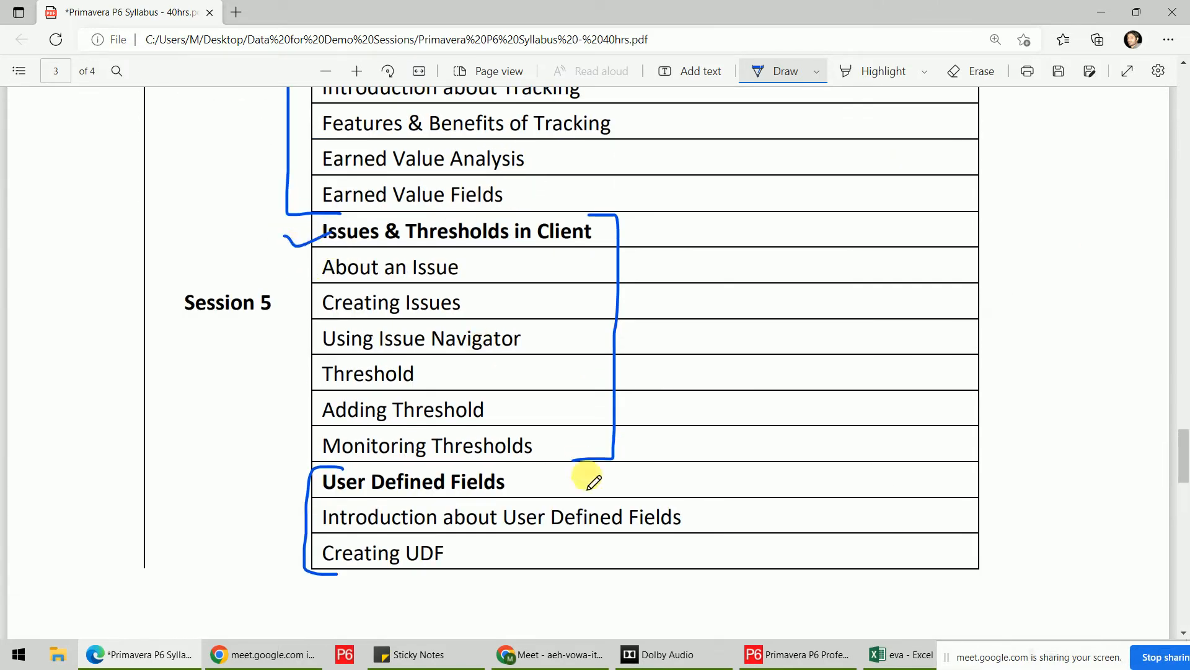
left_click(796, 654)
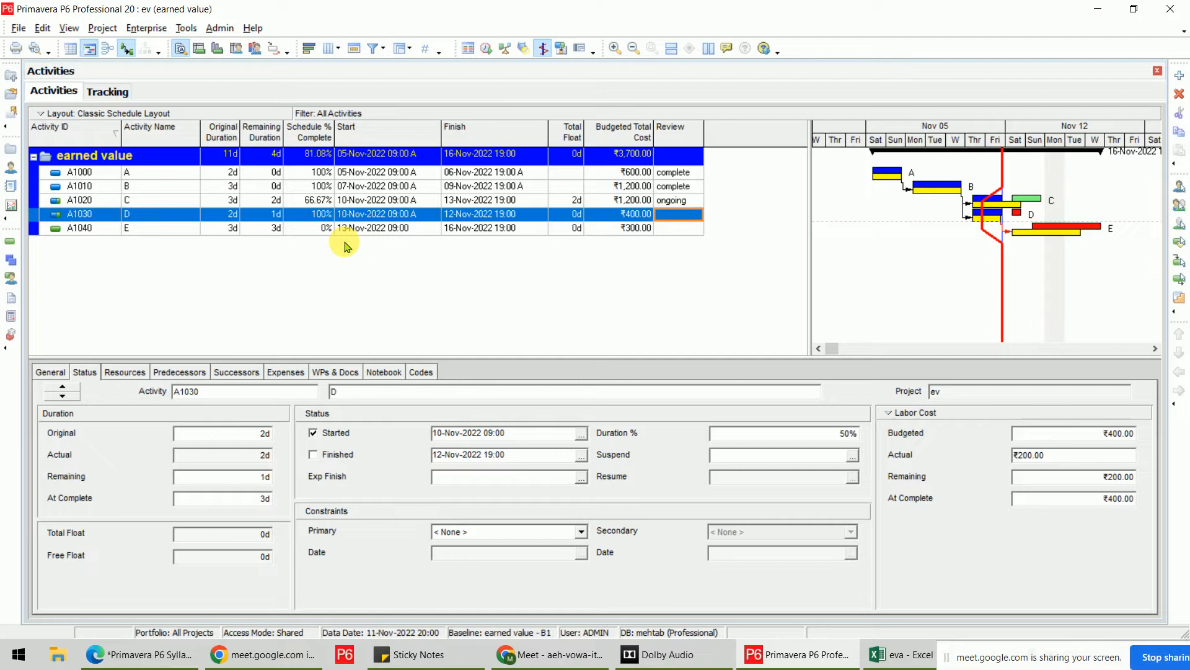
Open the Project menu to reach project-level features like WBS, issues and risks.
left_click(101, 27)
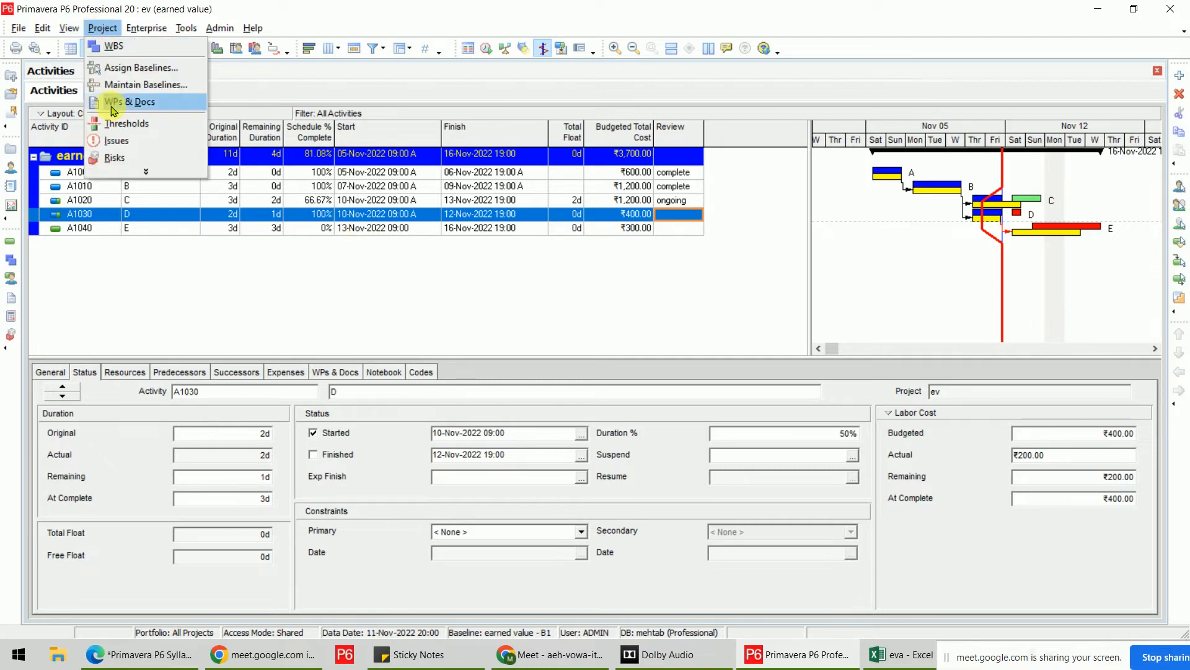
Add a project issue named 'Material shortage' and assign it to the ev WBS.
left_click(144, 141)
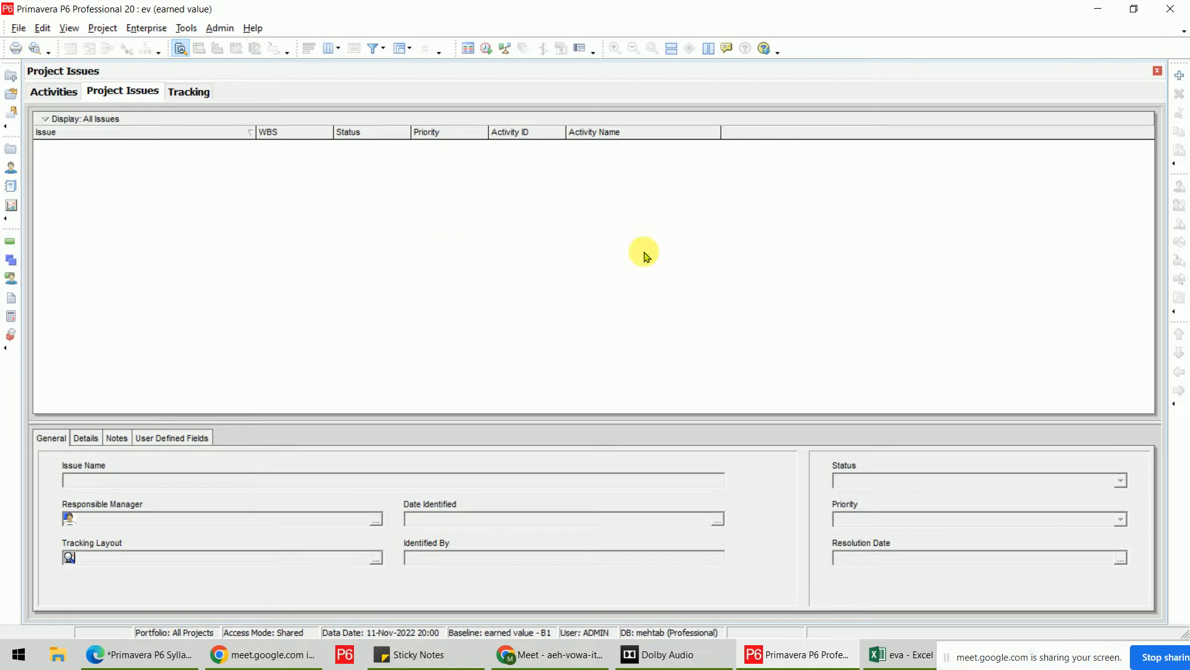
left_click(1179, 77)
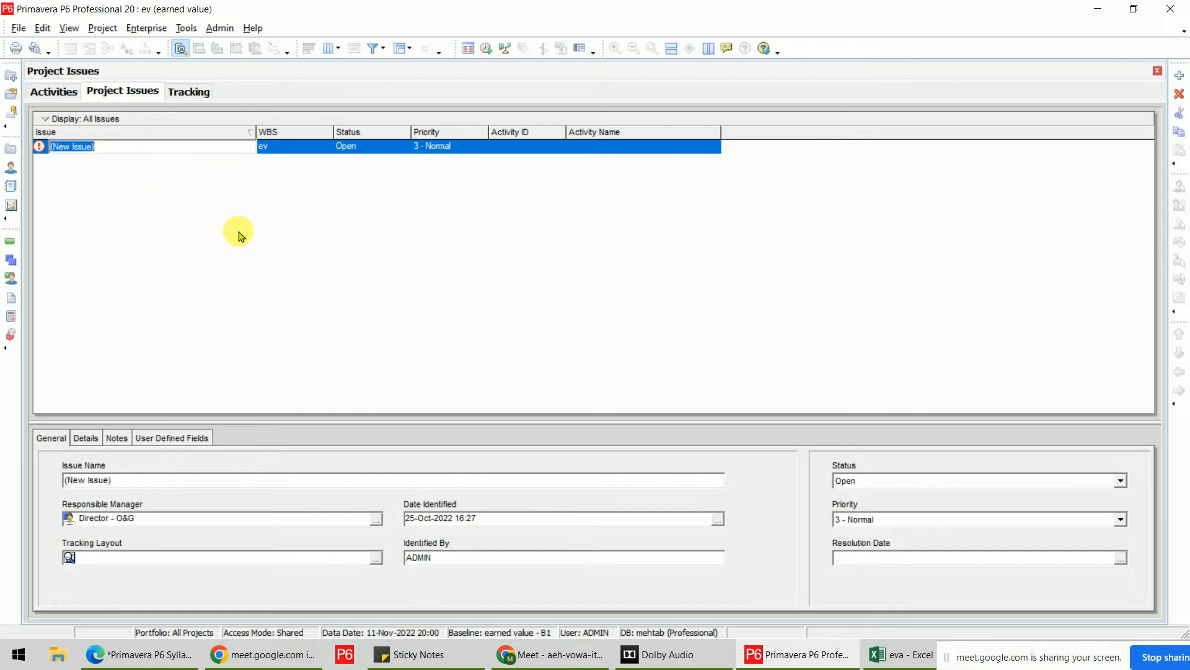
type("Material sho")
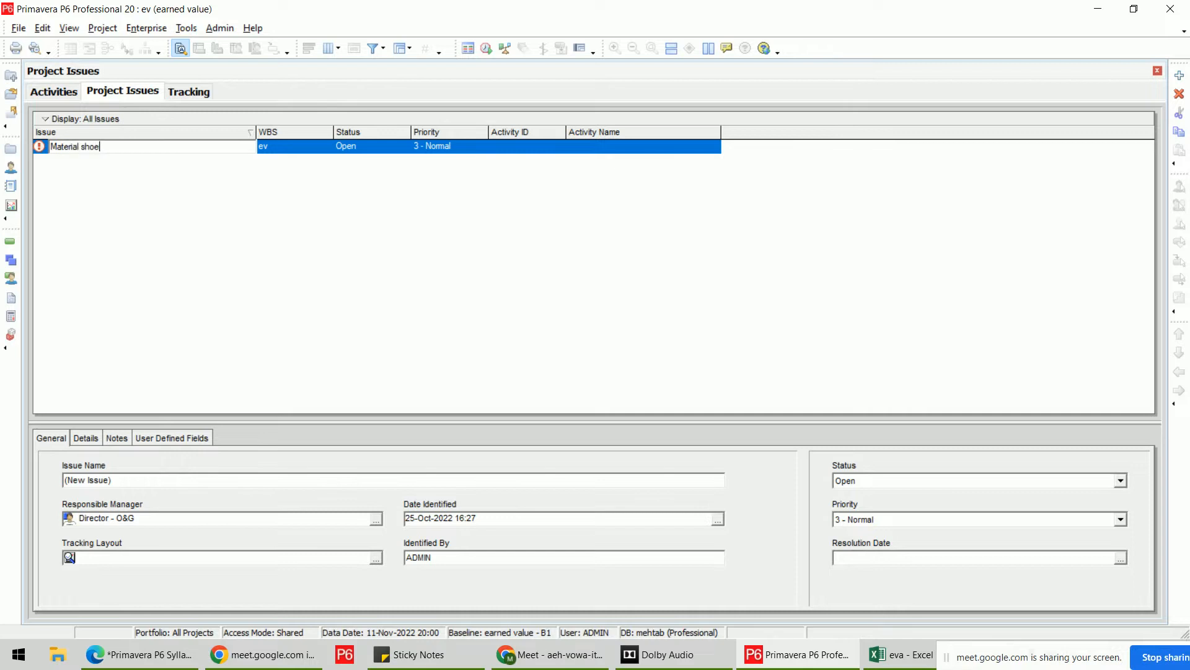
type("rtage")
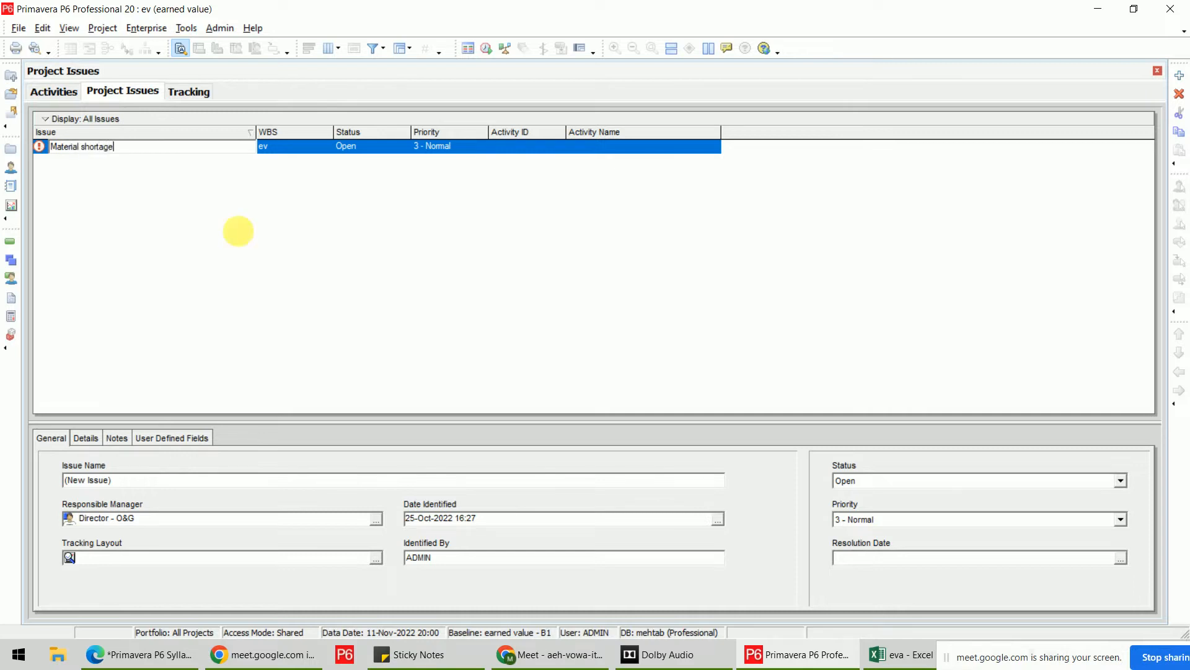
left_click(237, 231)
left_click(322, 148)
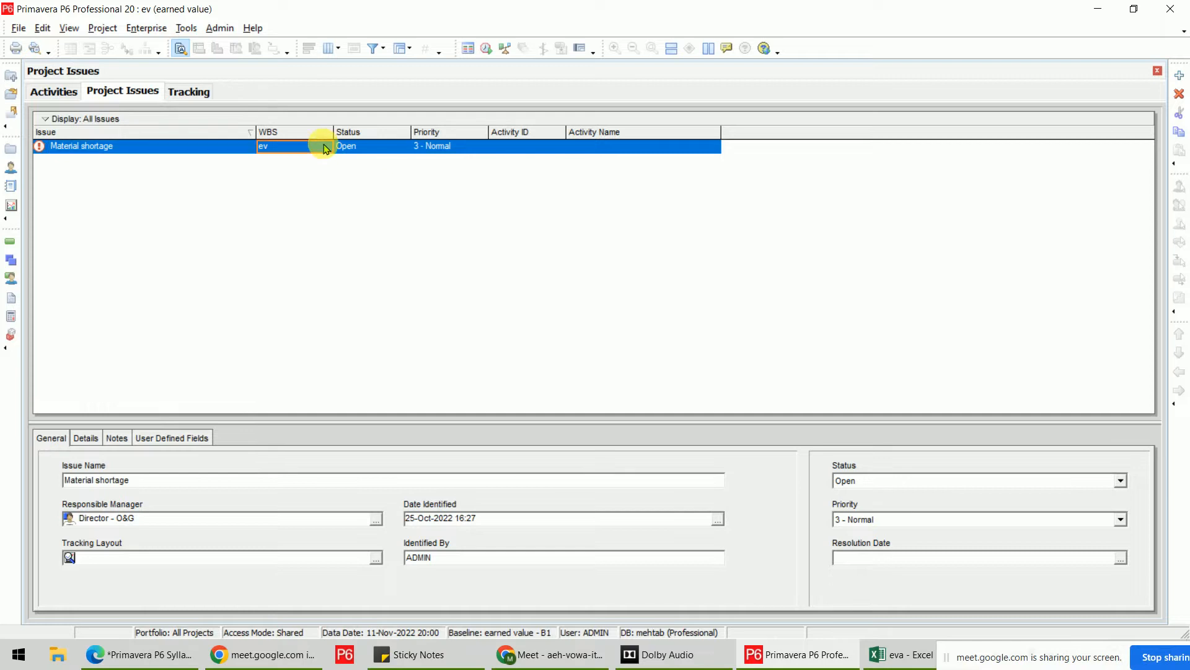
left_click(325, 147)
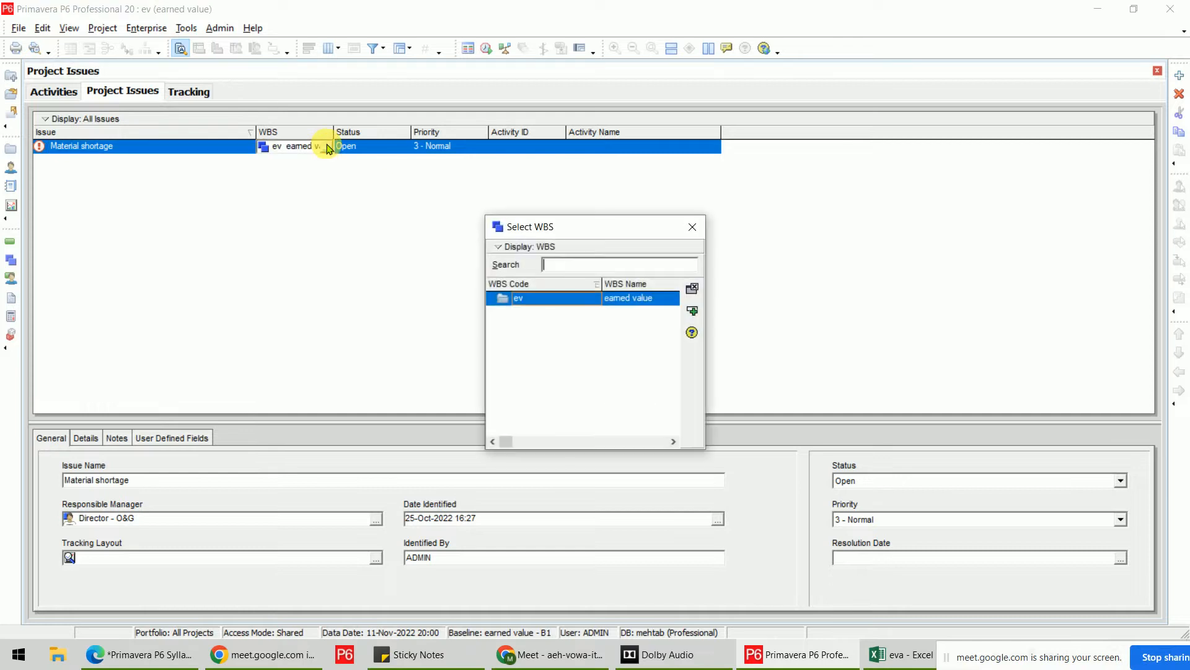
double_click(586, 299)
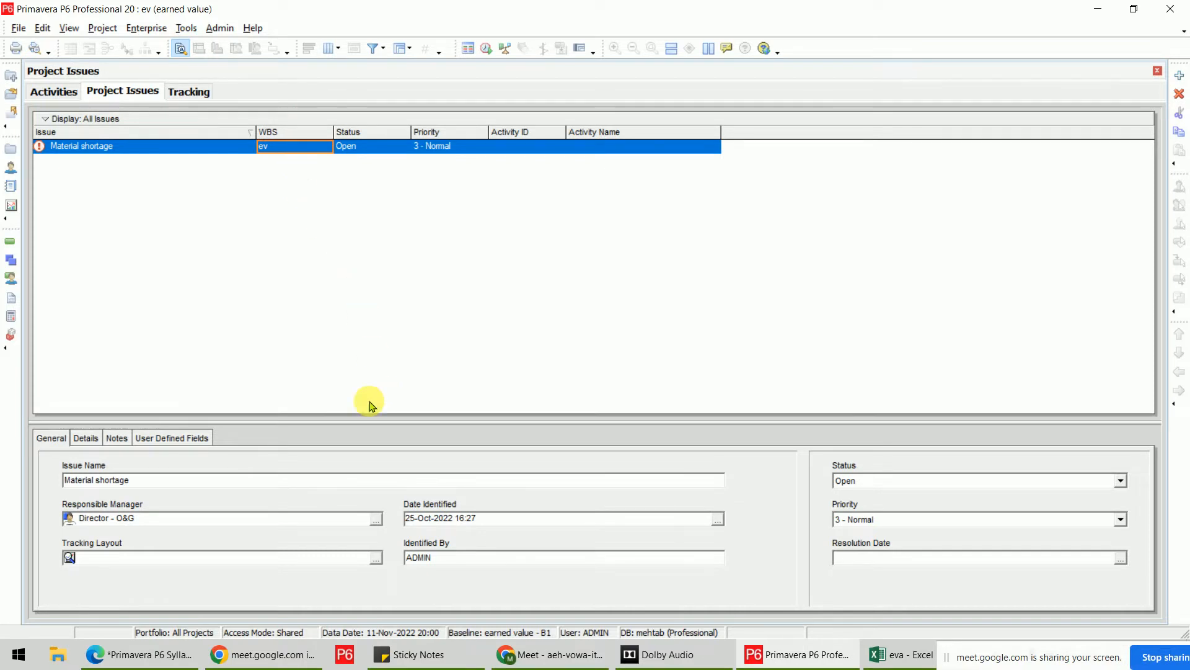
Keep the issue's status as Open and its priority at 3 - Normal.
left_click(403, 149)
left_click(404, 148)
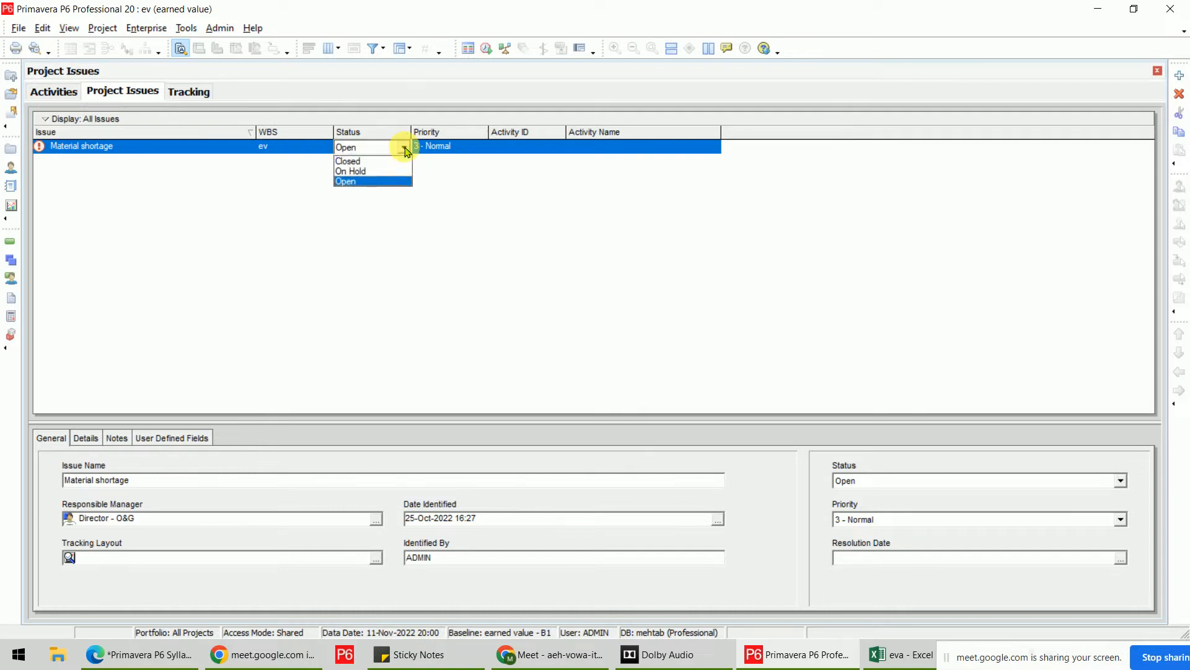
left_click(404, 148)
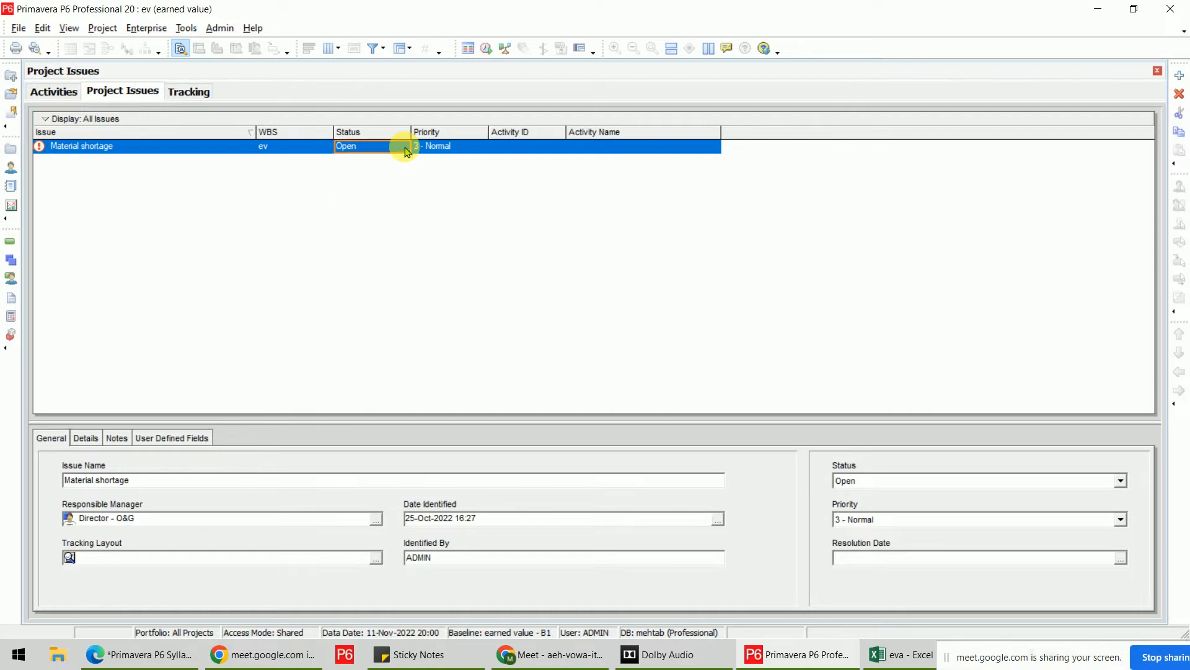
left_click(481, 149)
left_click(482, 150)
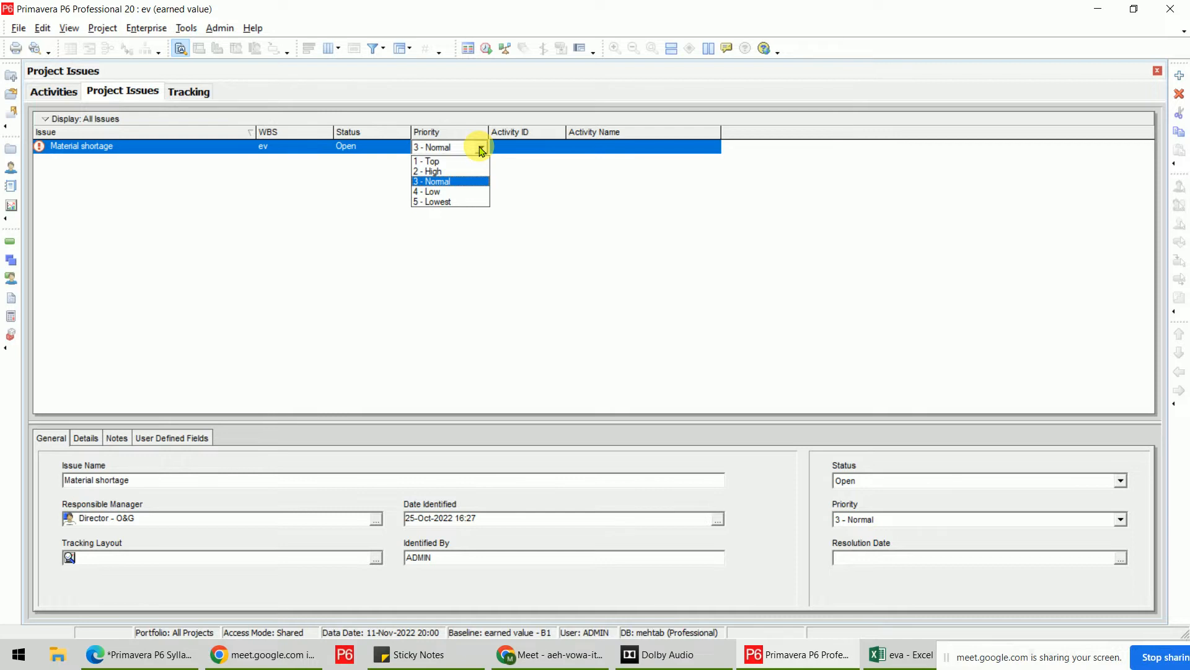
left_click(532, 147)
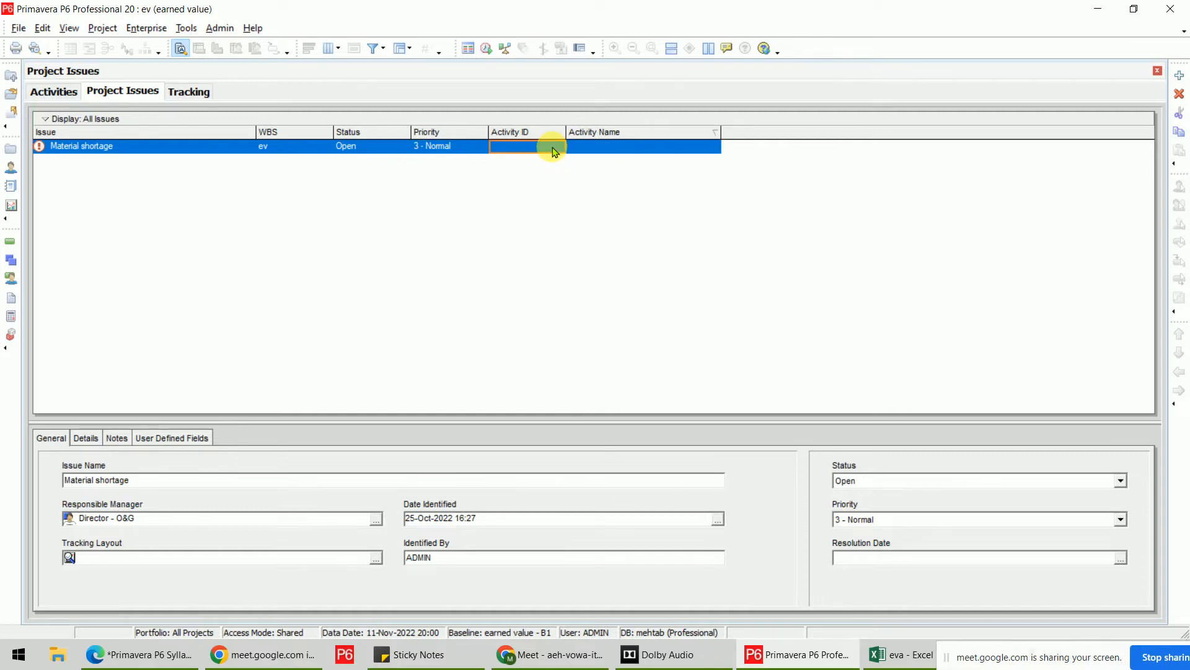
Apply the issue to resource CMNT Cement and activity A1020 (C) in its Details.
left_click(81, 442)
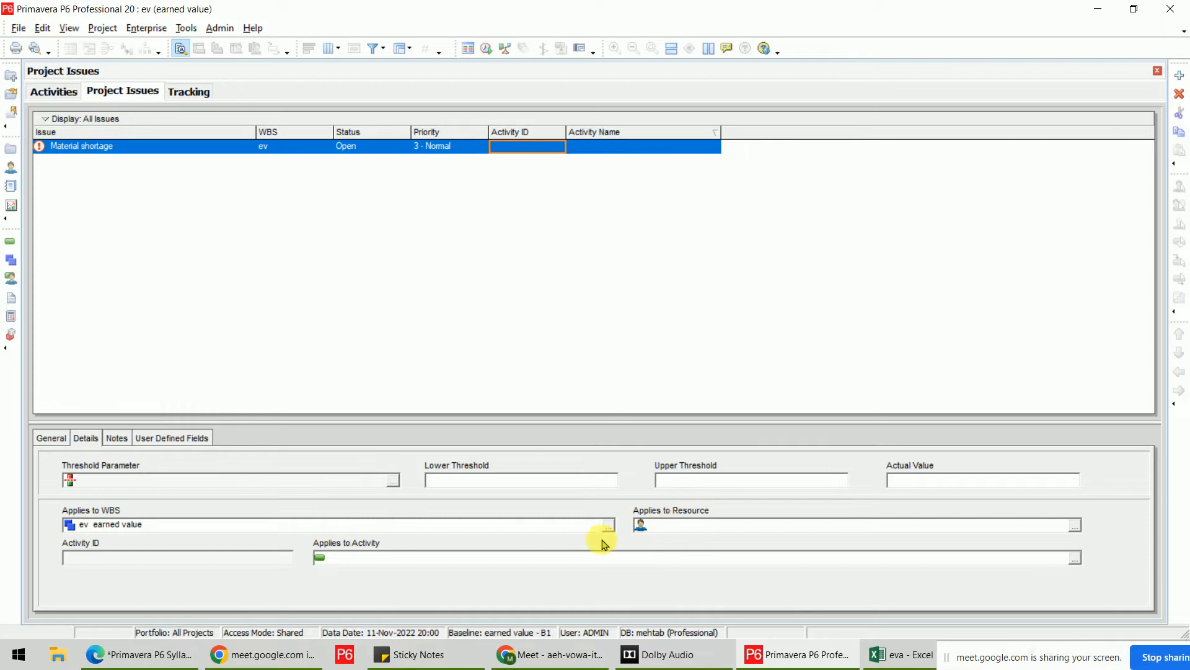
left_click(1075, 525)
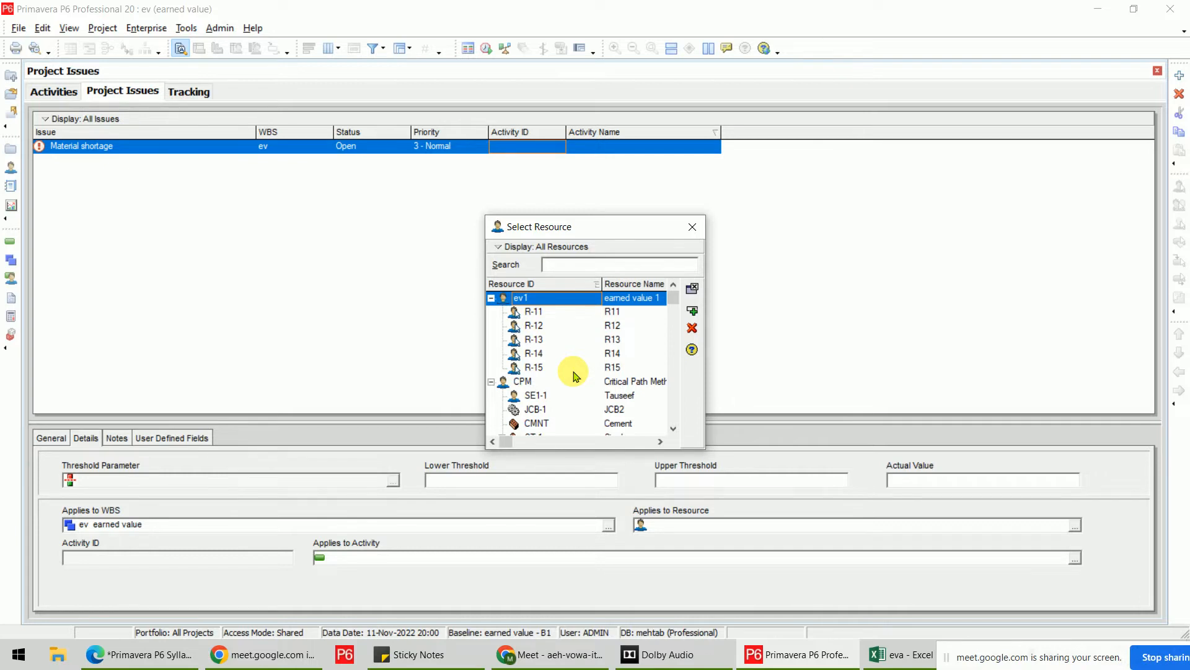
double_click(636, 424)
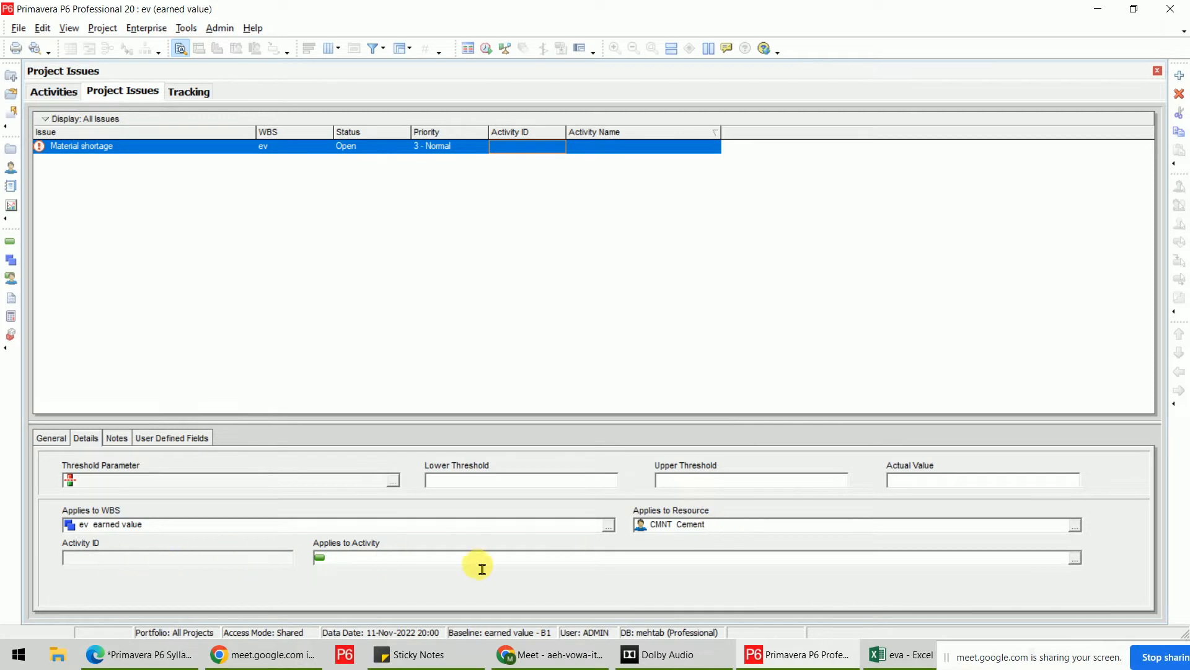
left_click(1075, 558)
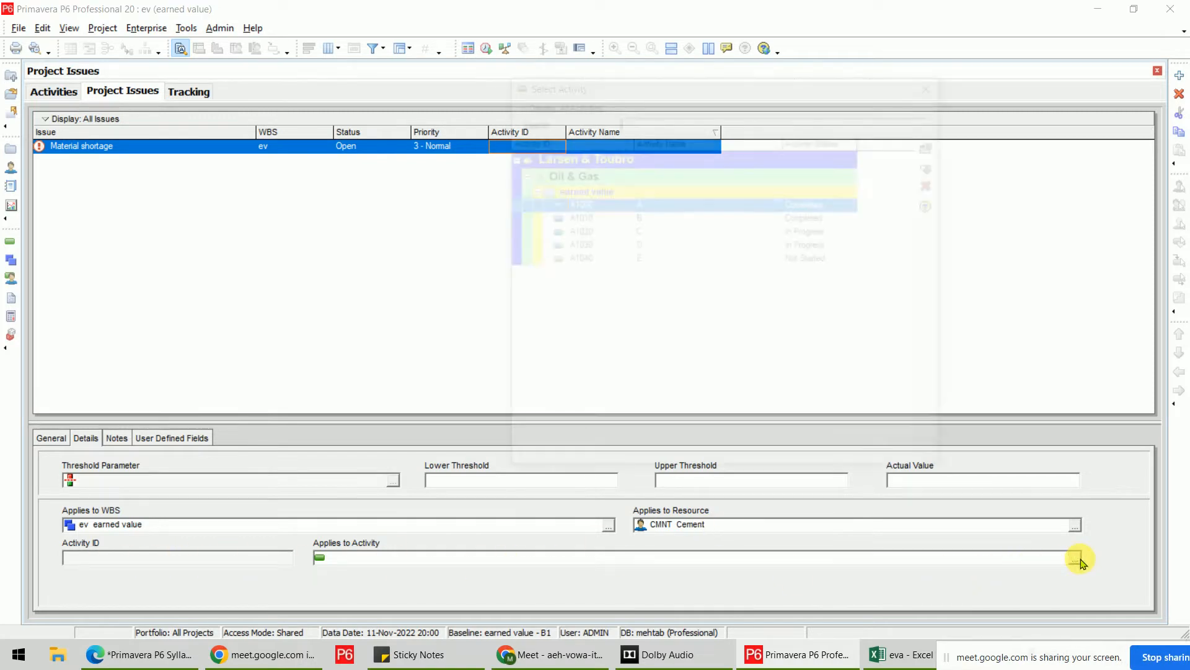
left_click(657, 245)
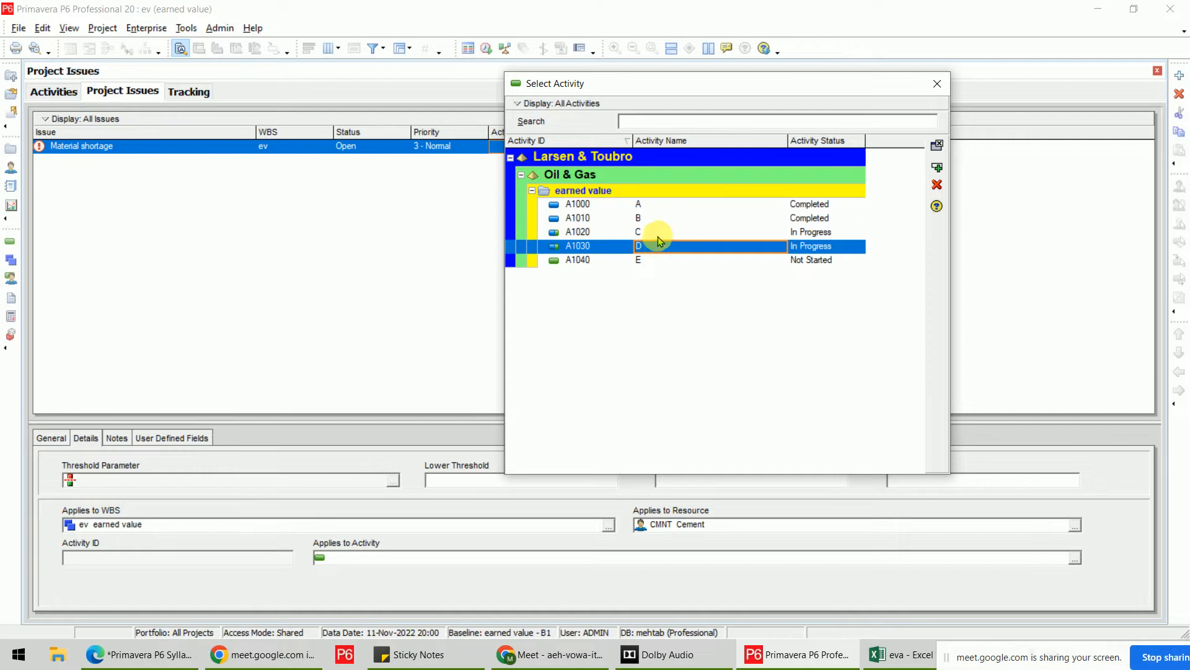
left_click(657, 235)
left_click(937, 167)
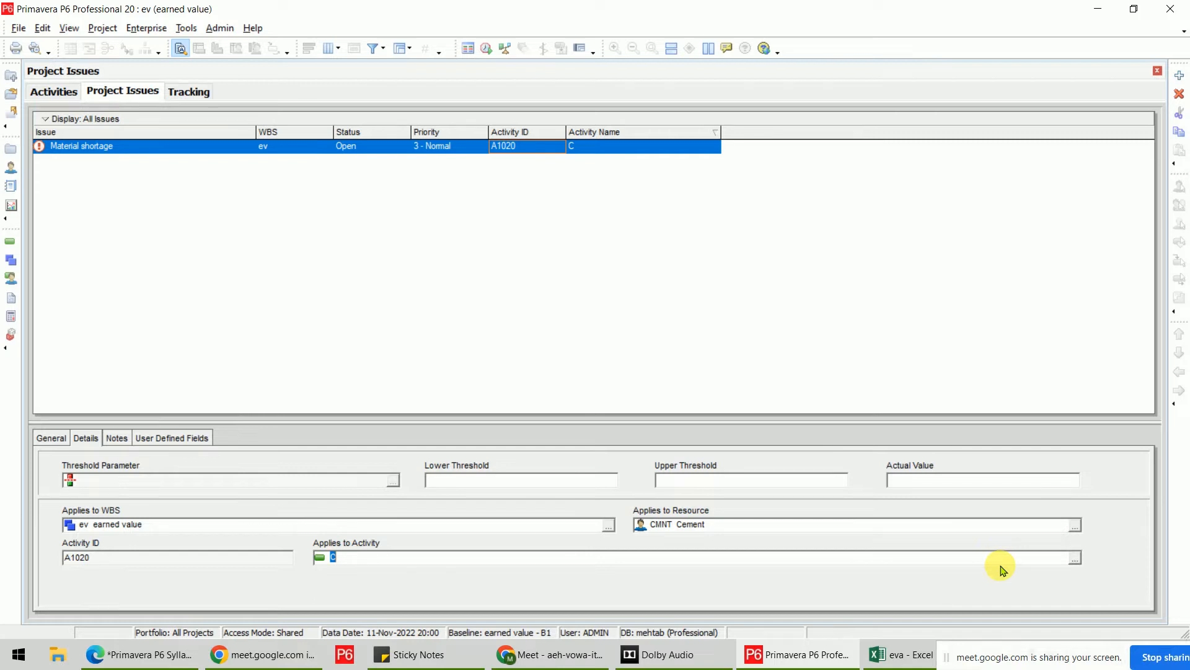
left_click(396, 318)
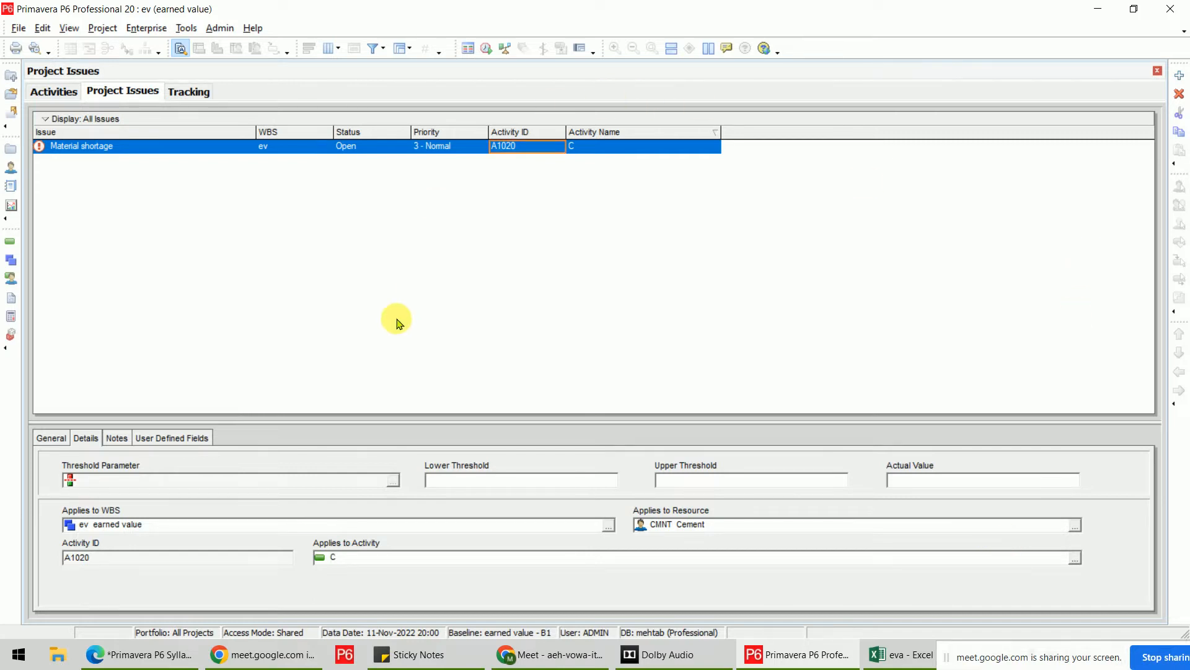
Suspend activity C on 11-Nov-2022 and resume it on 14-Nov-2022.
left_click(54, 91)
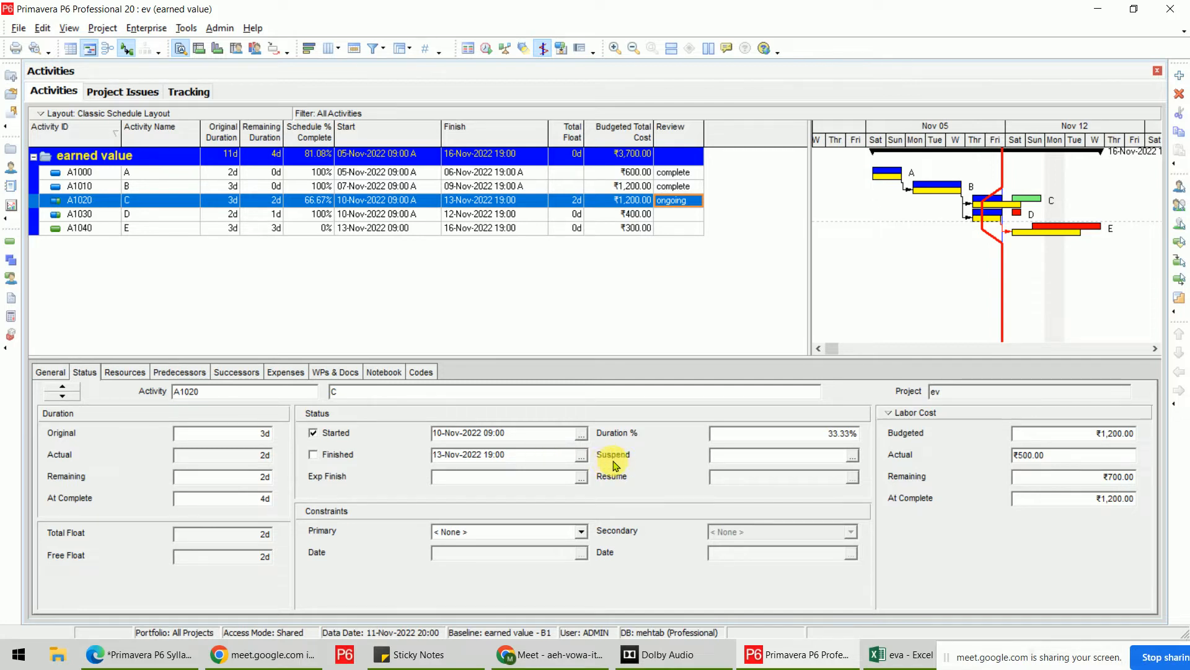
left_click(853, 457)
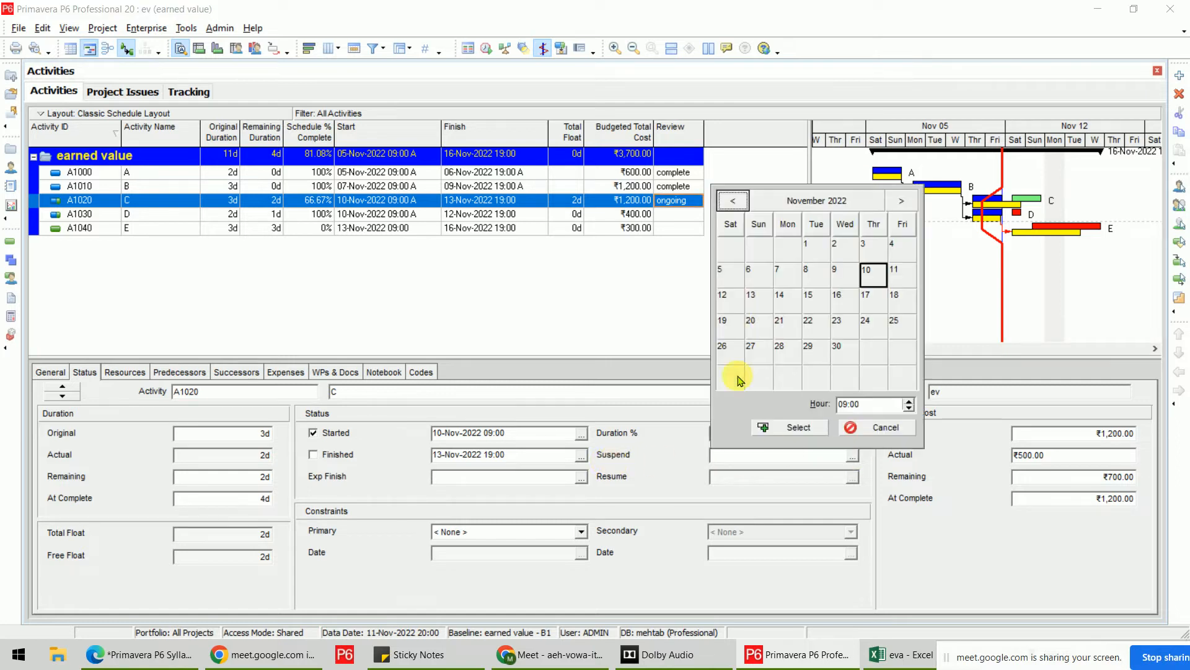
left_click(793, 428)
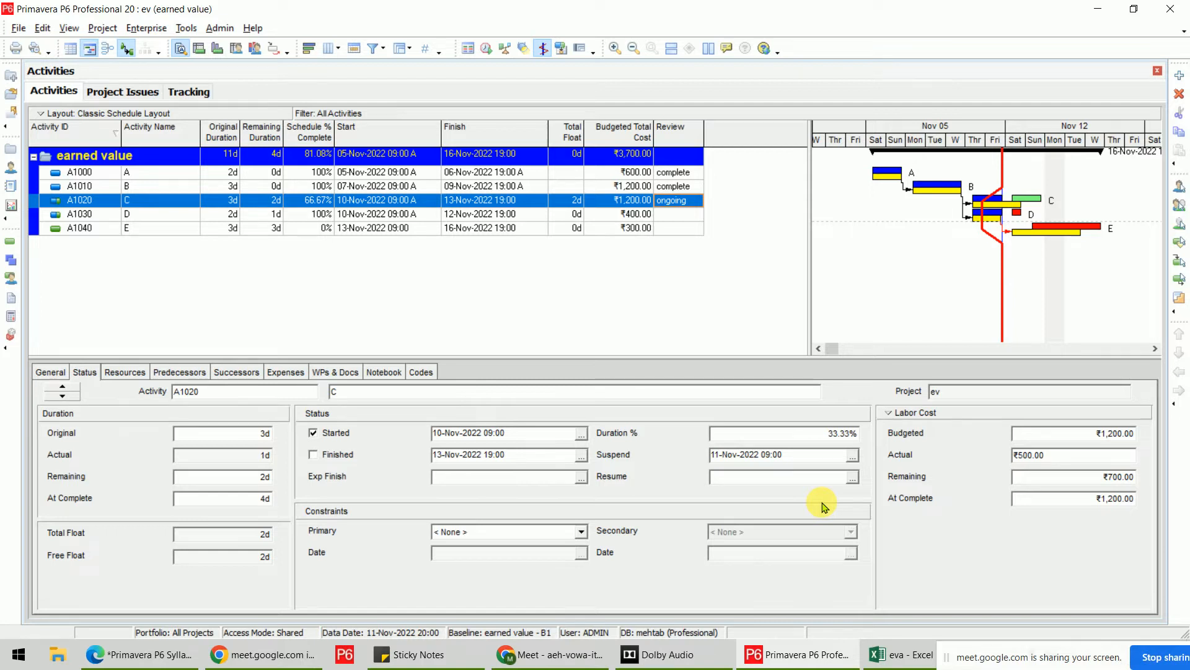
left_click(853, 478)
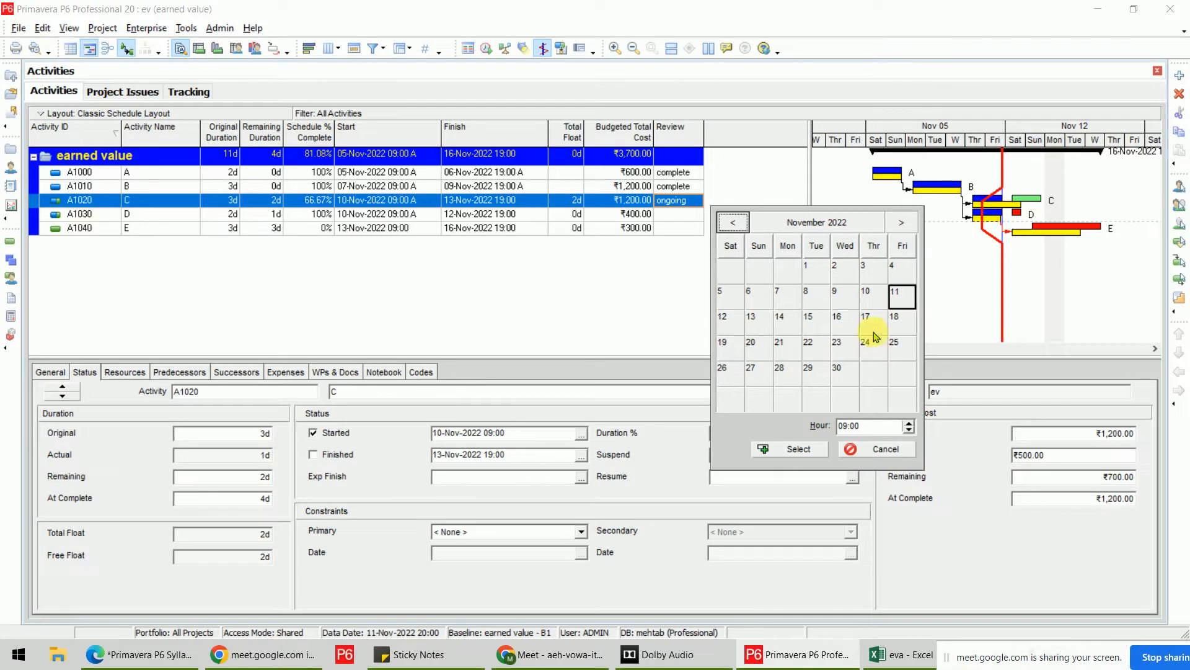
left_click(788, 326)
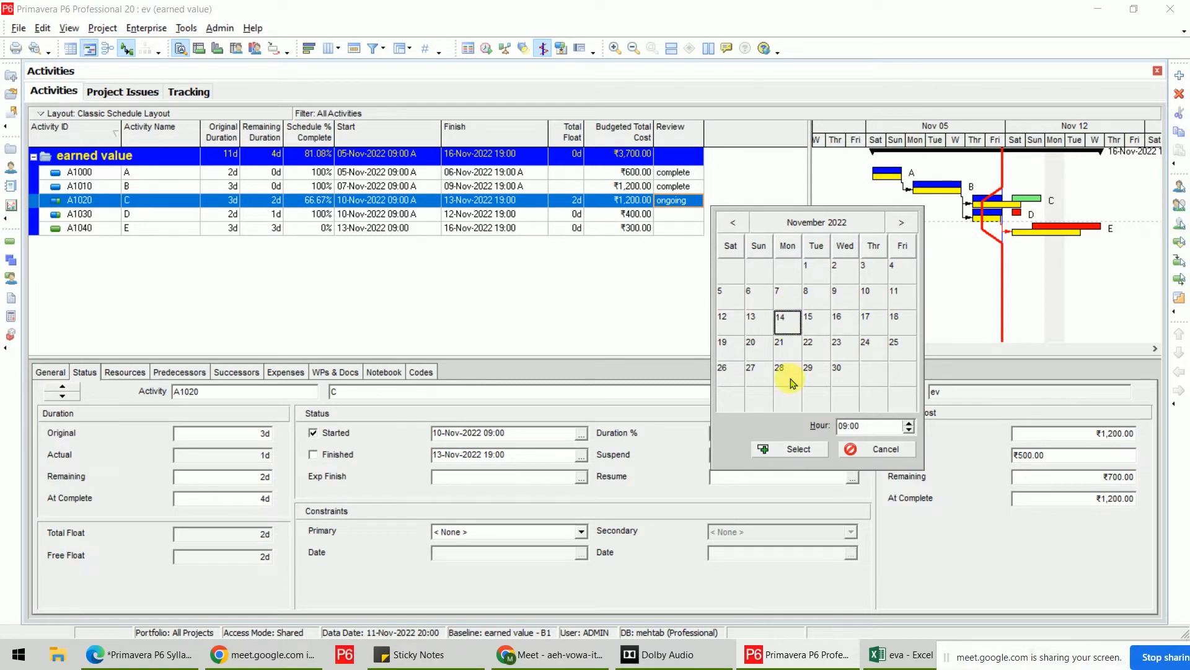
left_click(798, 448)
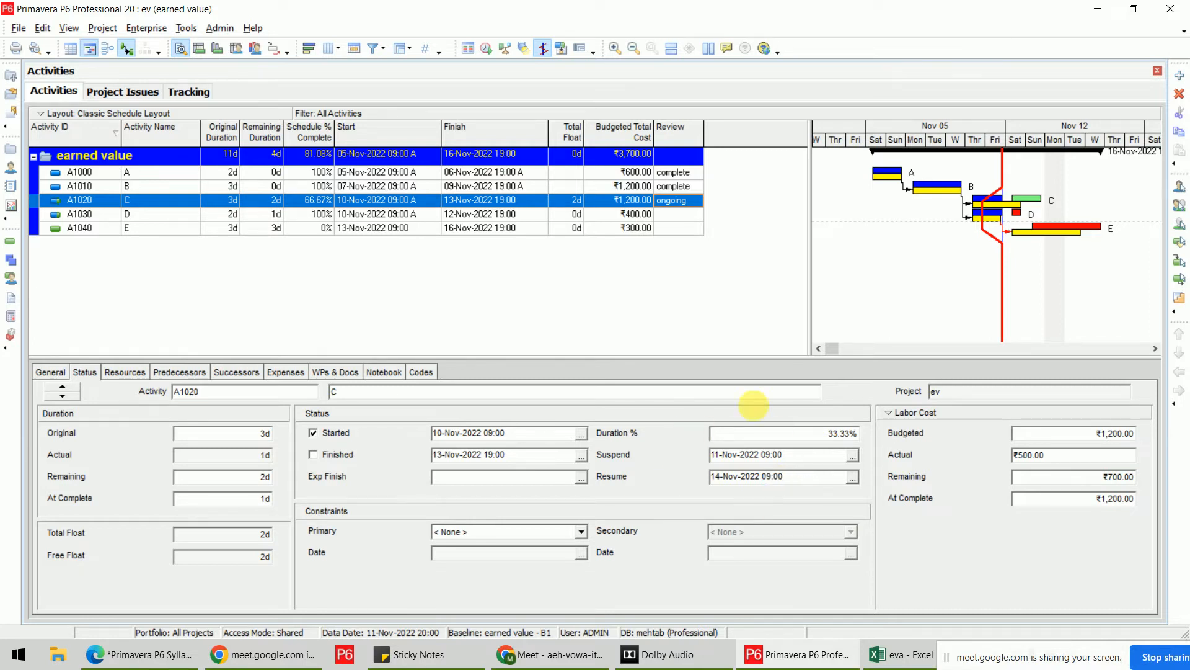
left_click(486, 48)
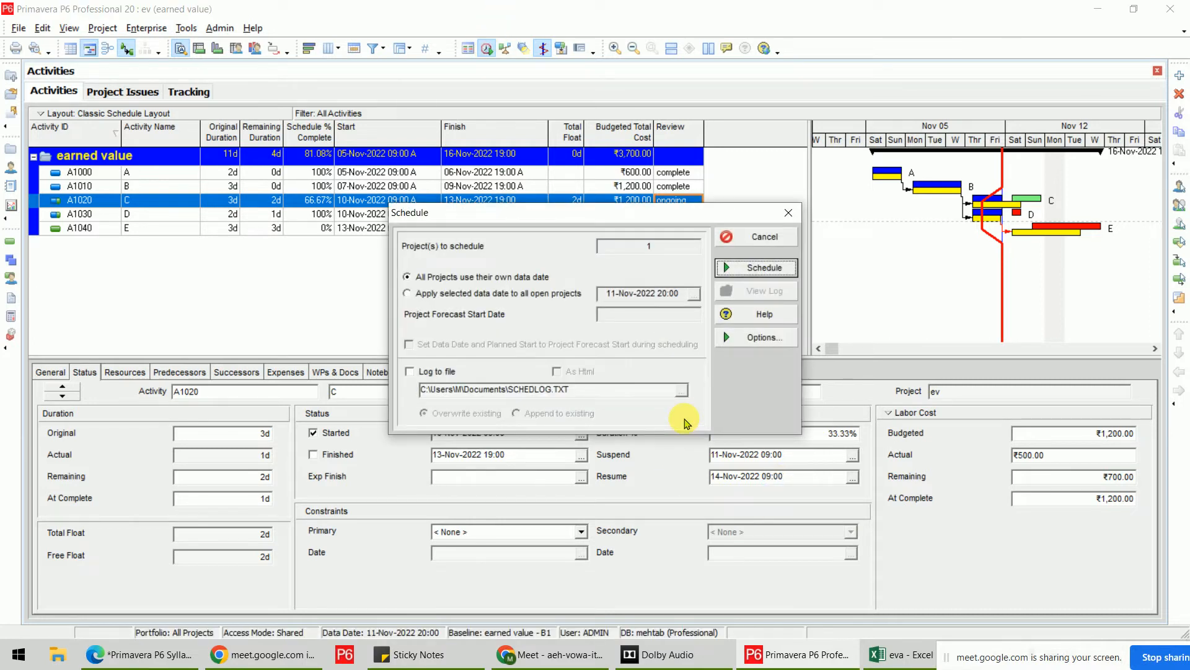
Reschedule with the selected data date applied to all open projects, then return to Project Issues.
left_click(545, 293)
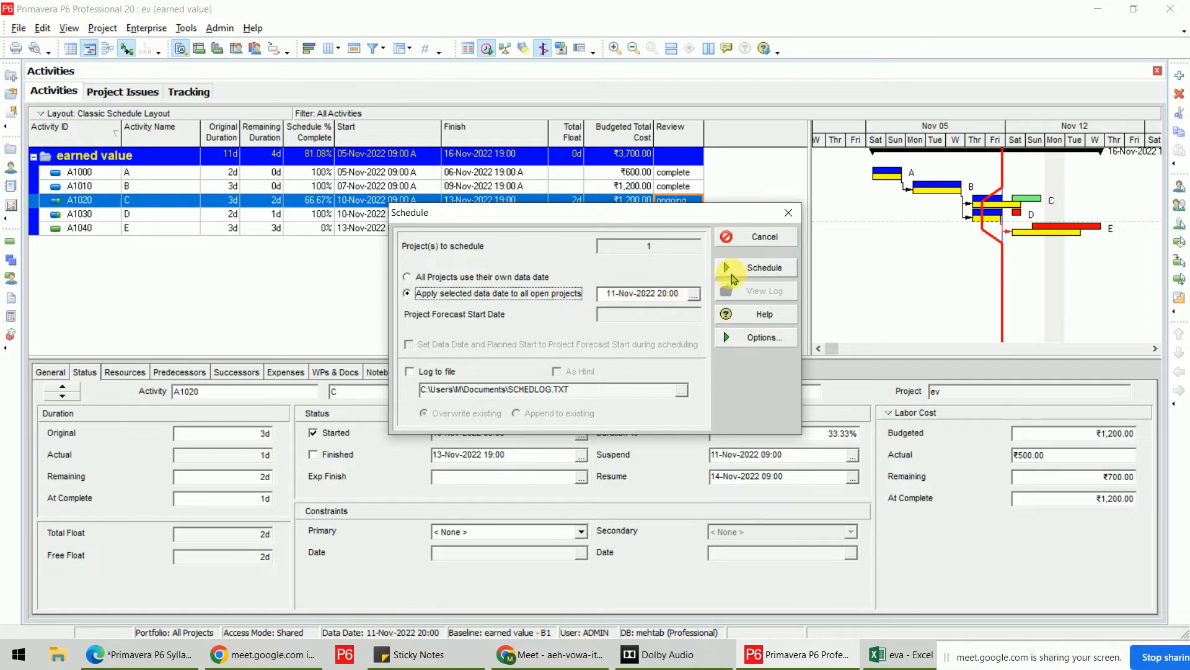
left_click(732, 273)
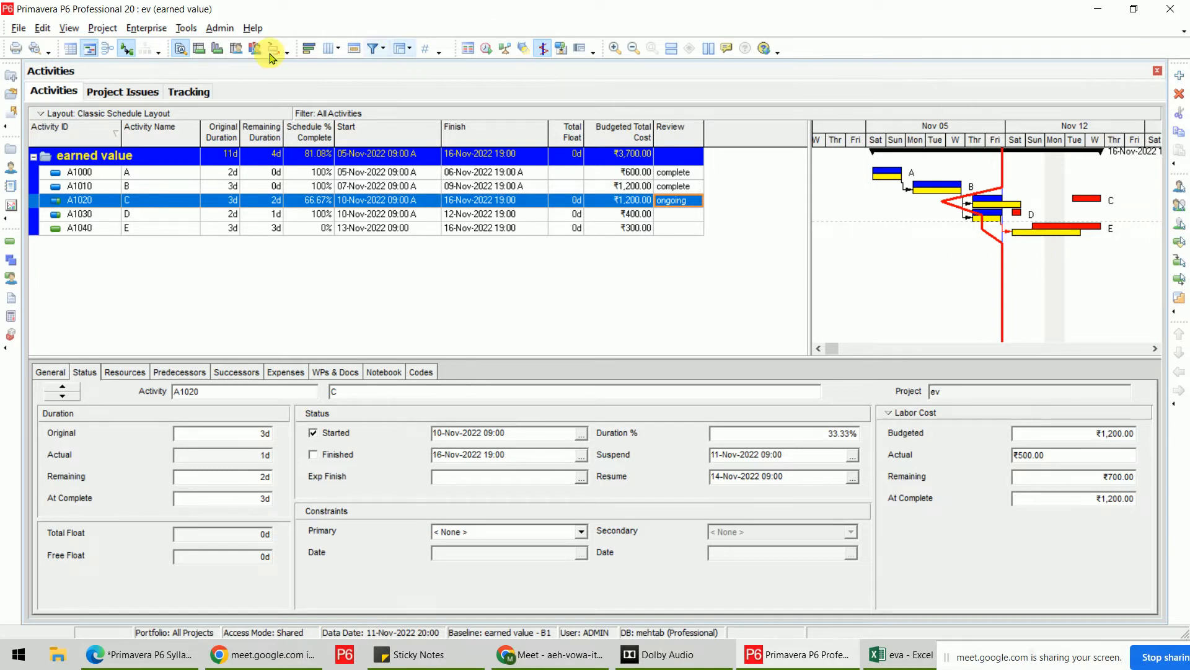
left_click(122, 91)
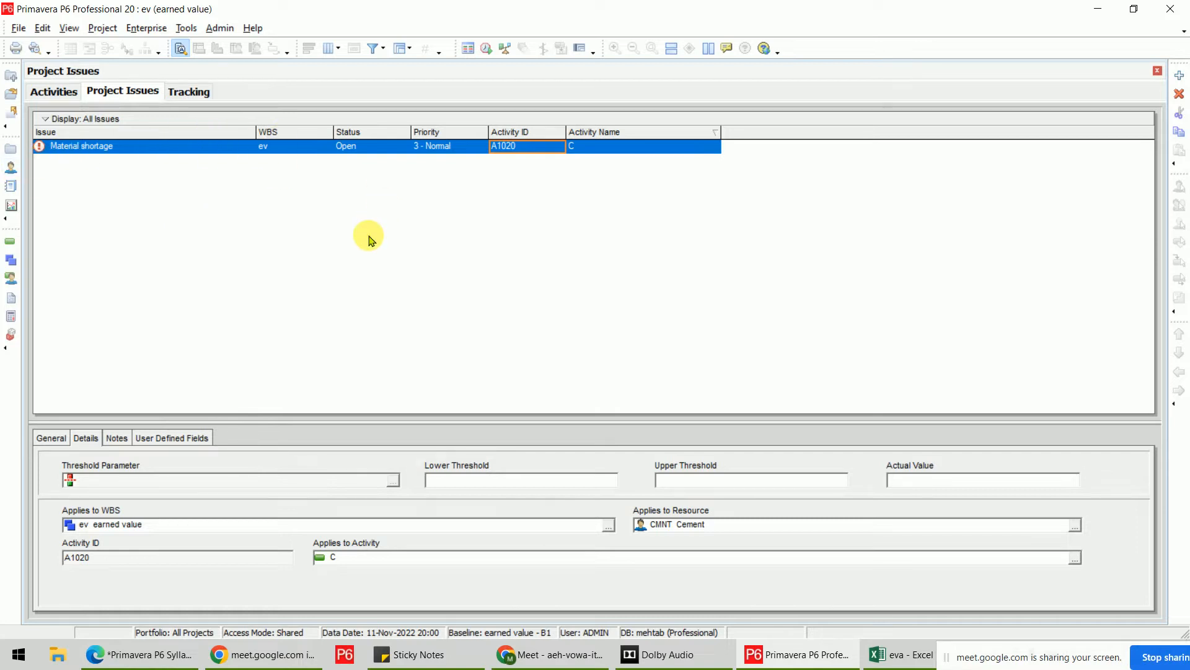
Save the note 'aiwegfarjbd'jo;iu' in the Material shortage issue's Issue Notes.
left_click(115, 438)
left_click(65, 595)
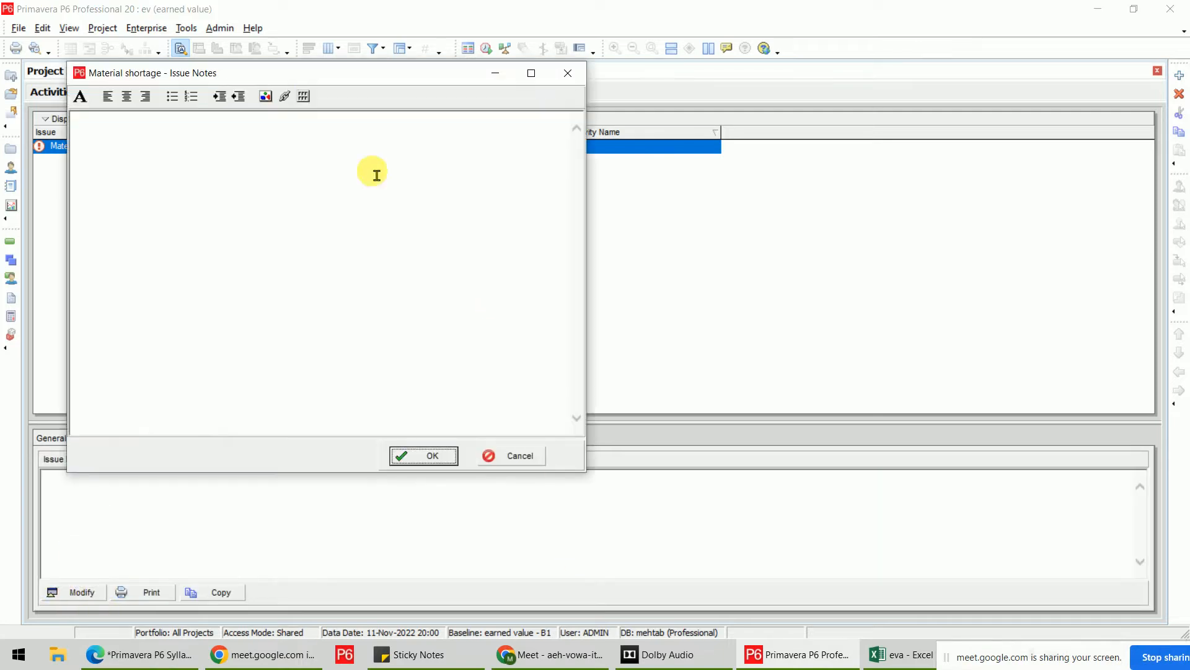
left_click_drag(308, 72, 707, 186)
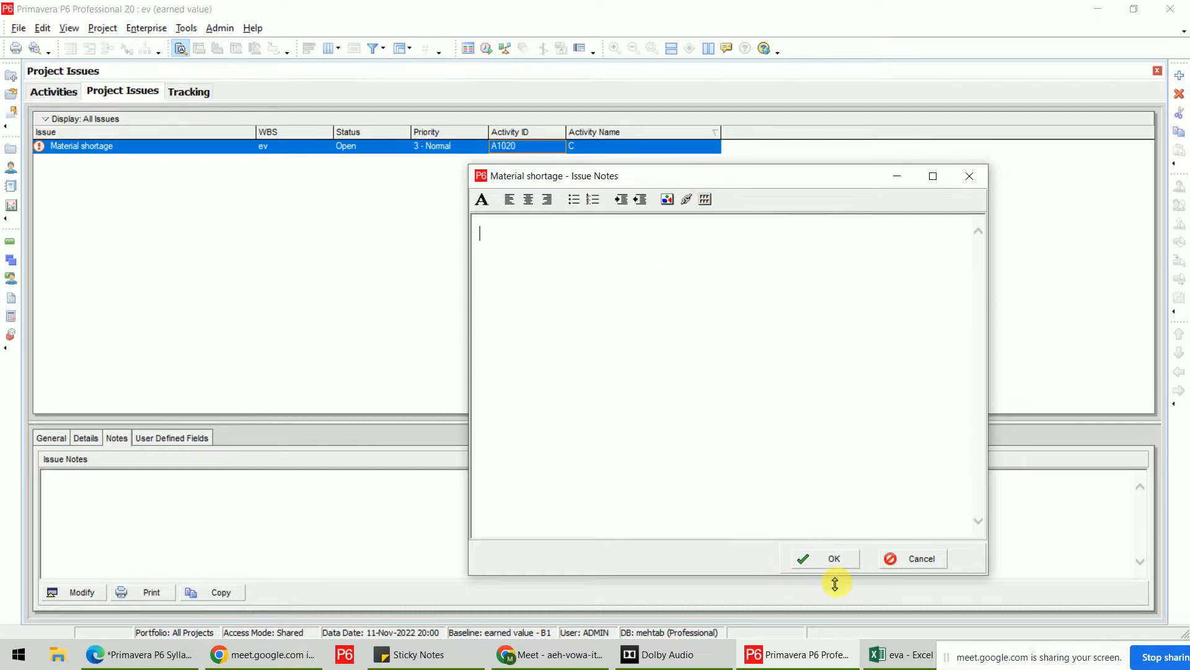
left_click(893, 559)
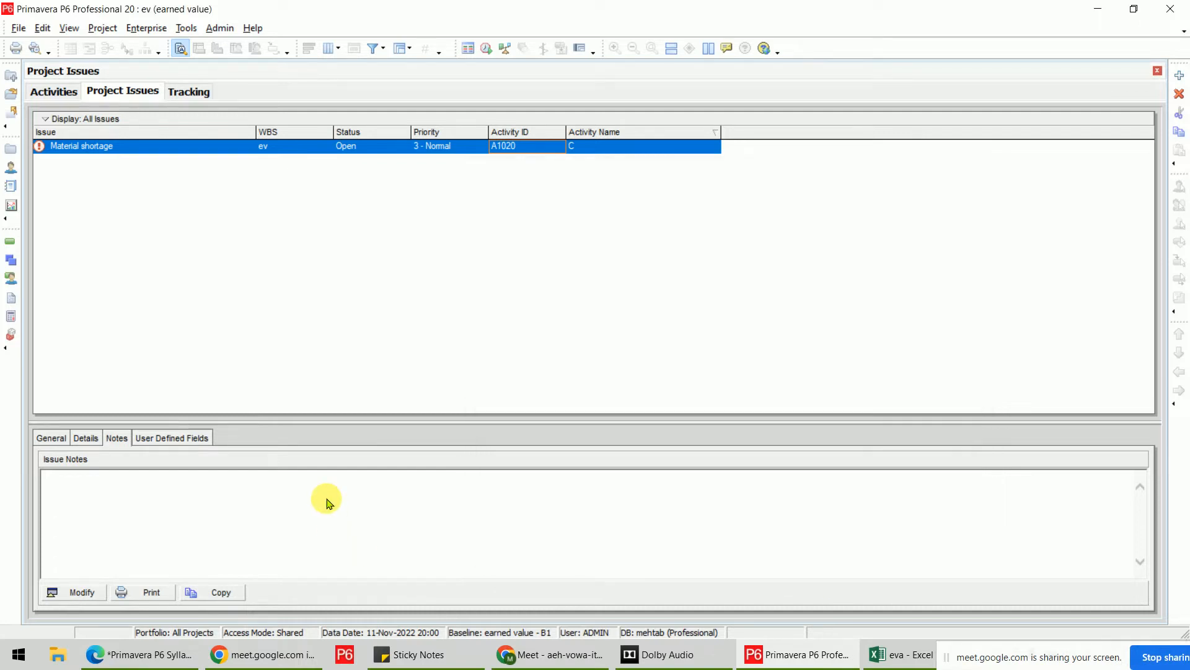
left_click(83, 591)
type("aiwegfarjbd'jo;iu")
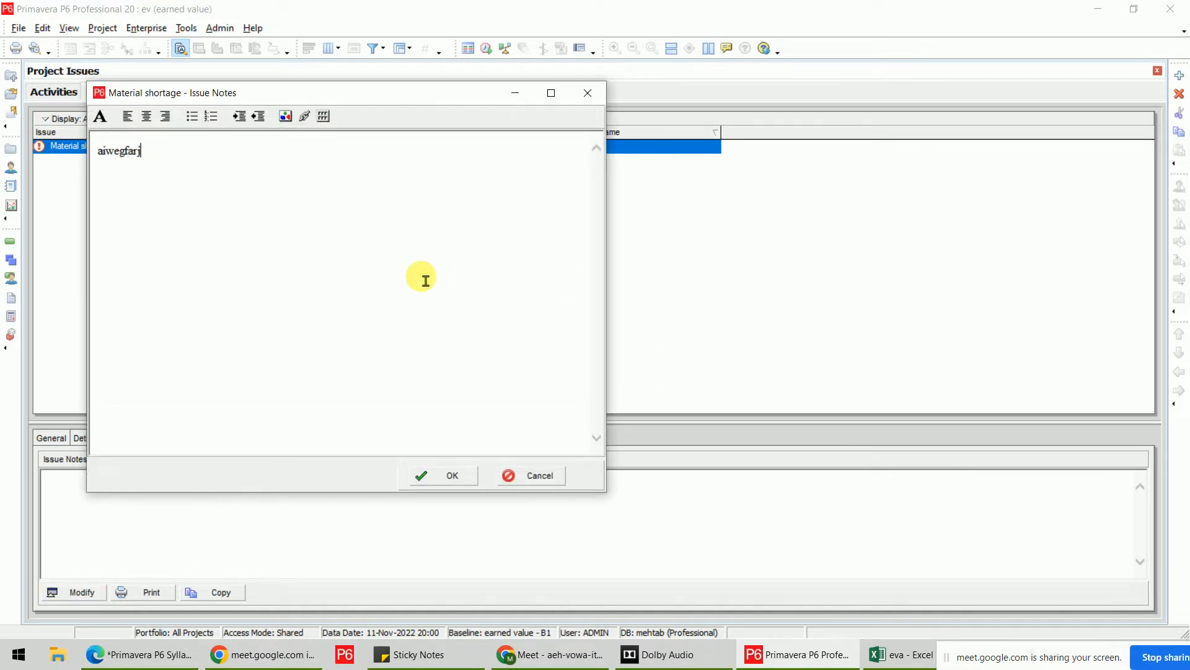
left_click(441, 470)
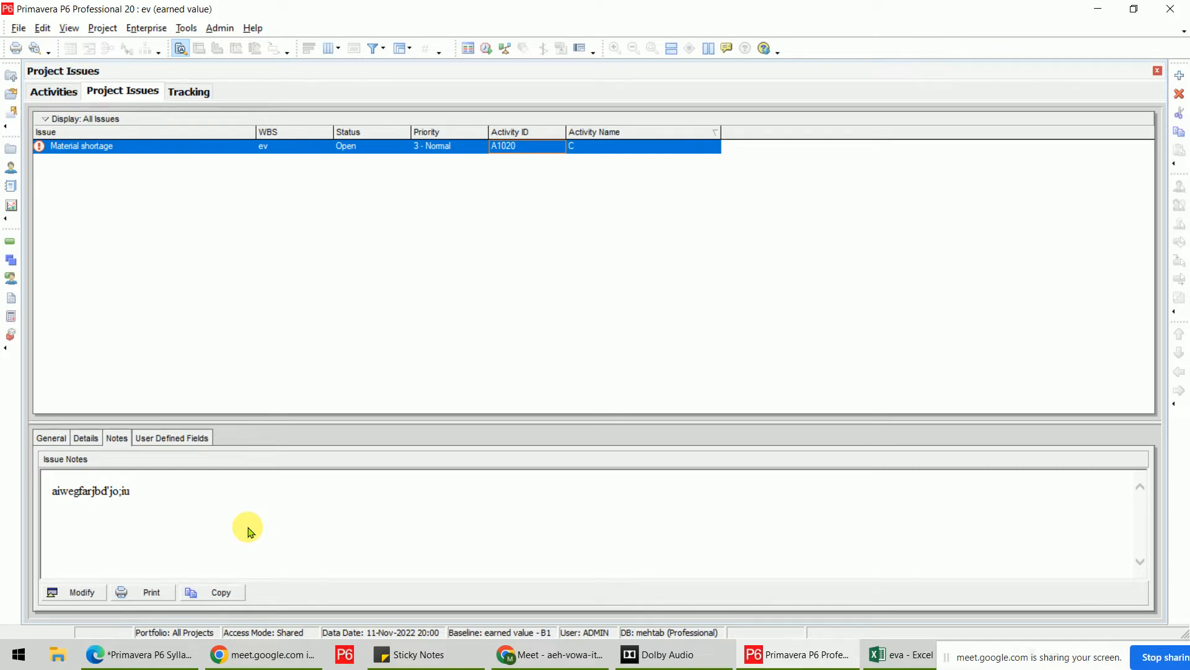
left_click(84, 592)
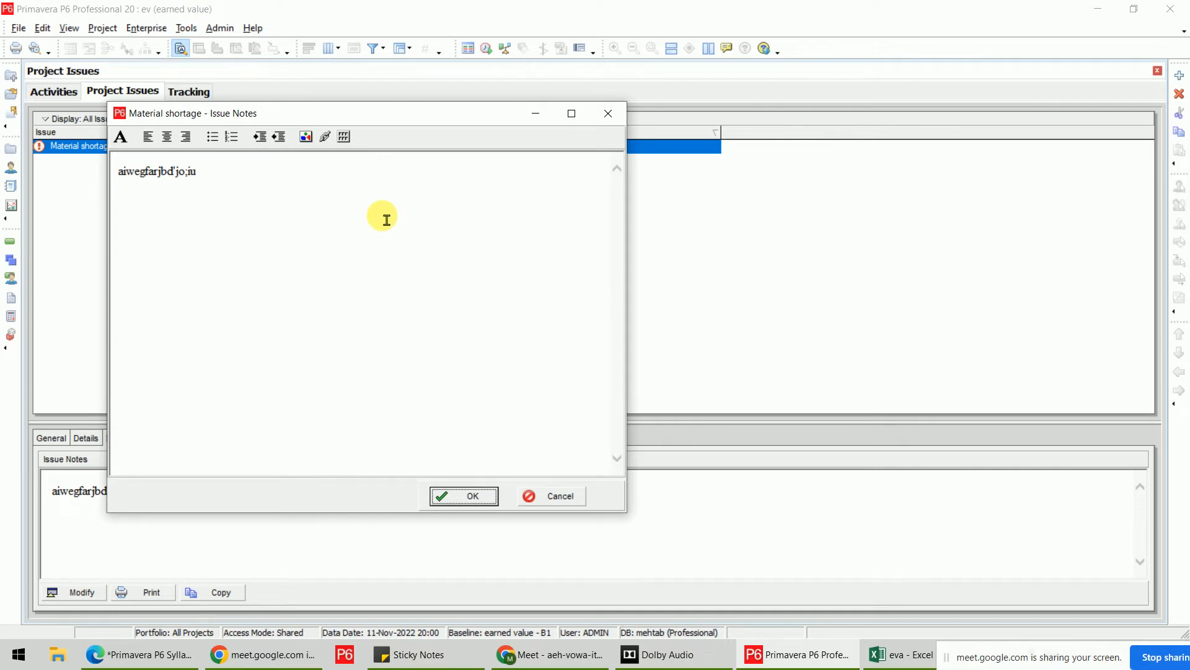
left_click(604, 115)
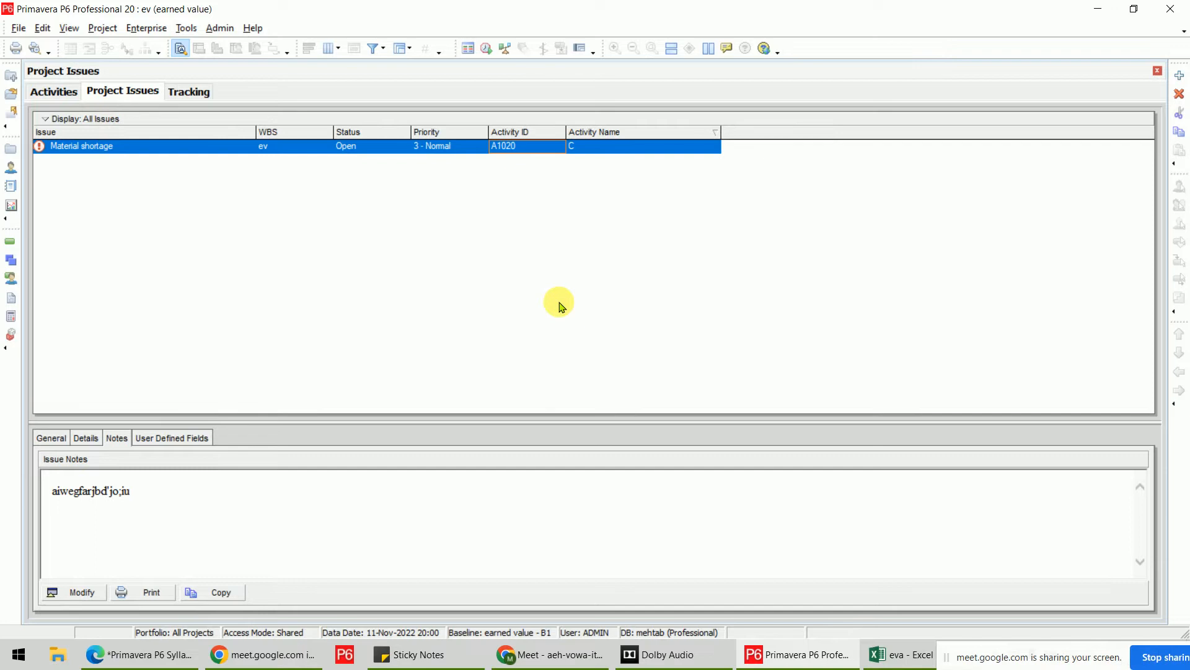
Return to Activities and widen the Gantt chart to show through the Nov 19 week.
left_click(37, 92)
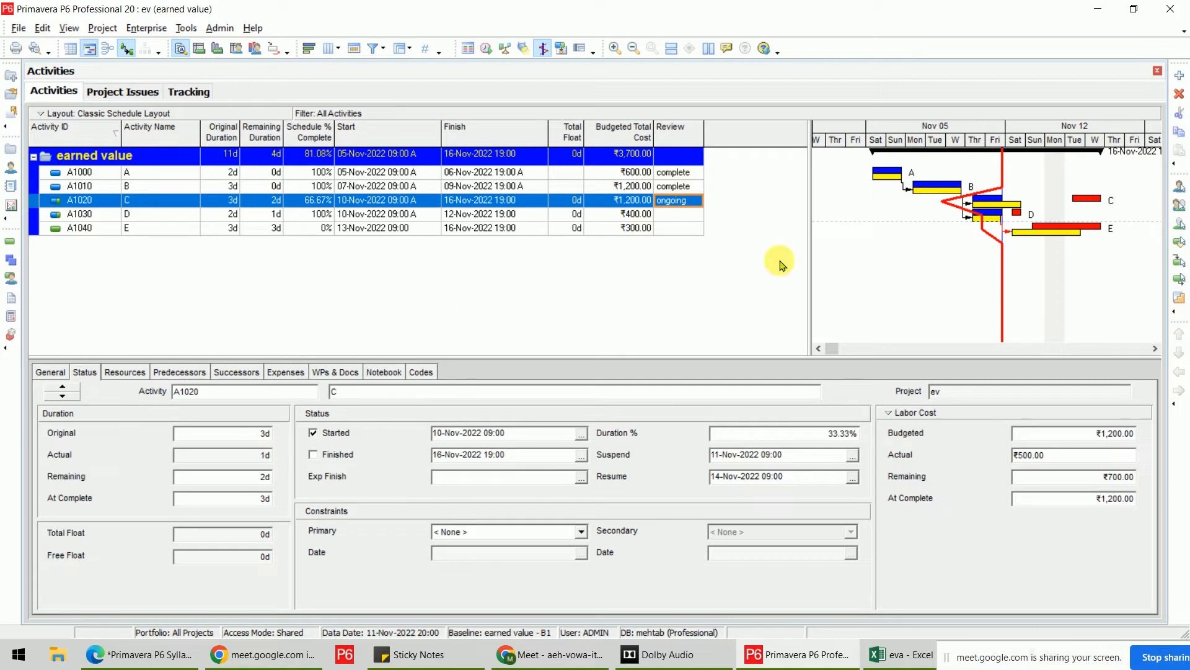
left_click_drag(812, 217, 708, 224)
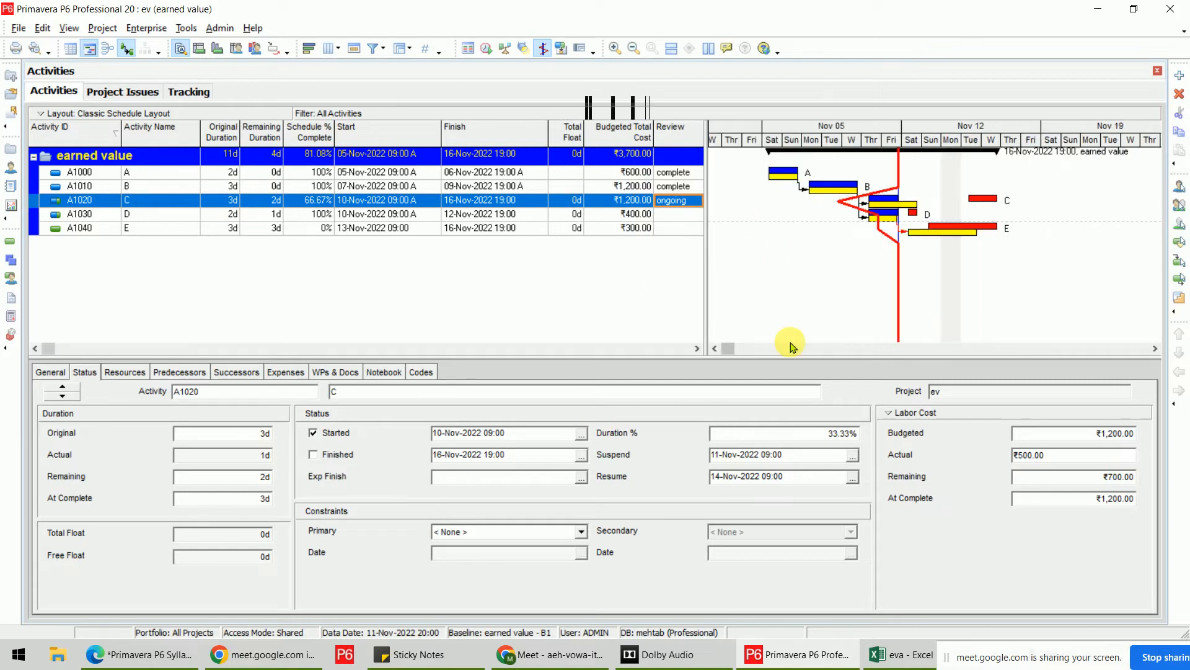
left_click(518, 279)
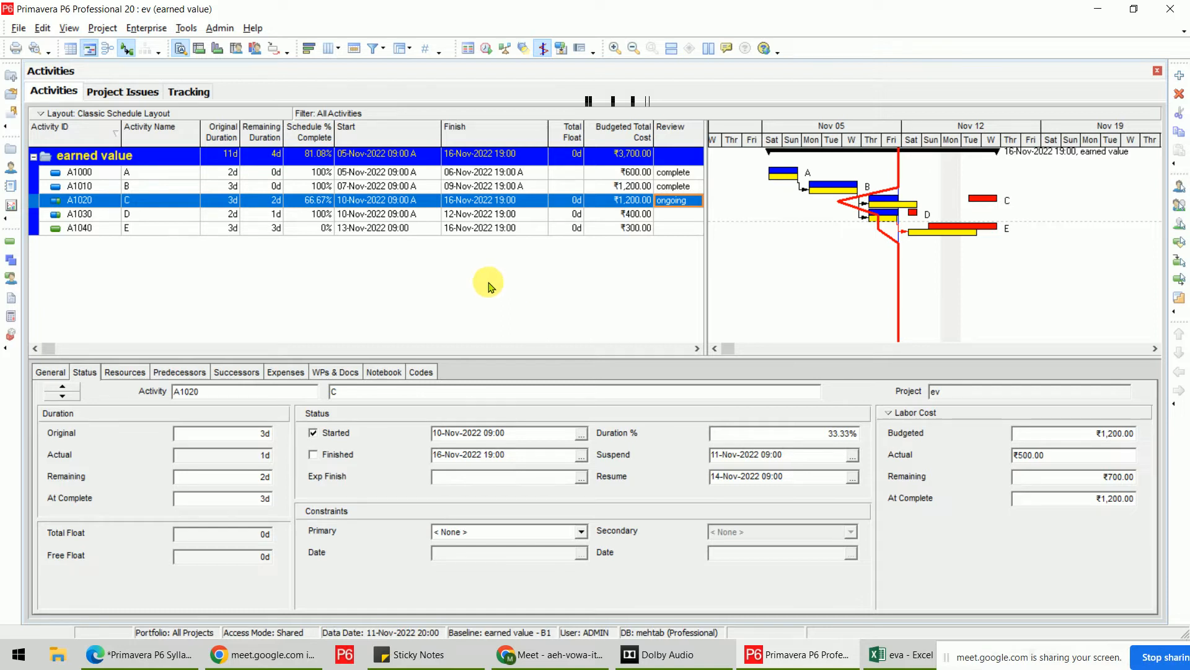
Launch the File > Export wizard for the ev project.
left_click(18, 28)
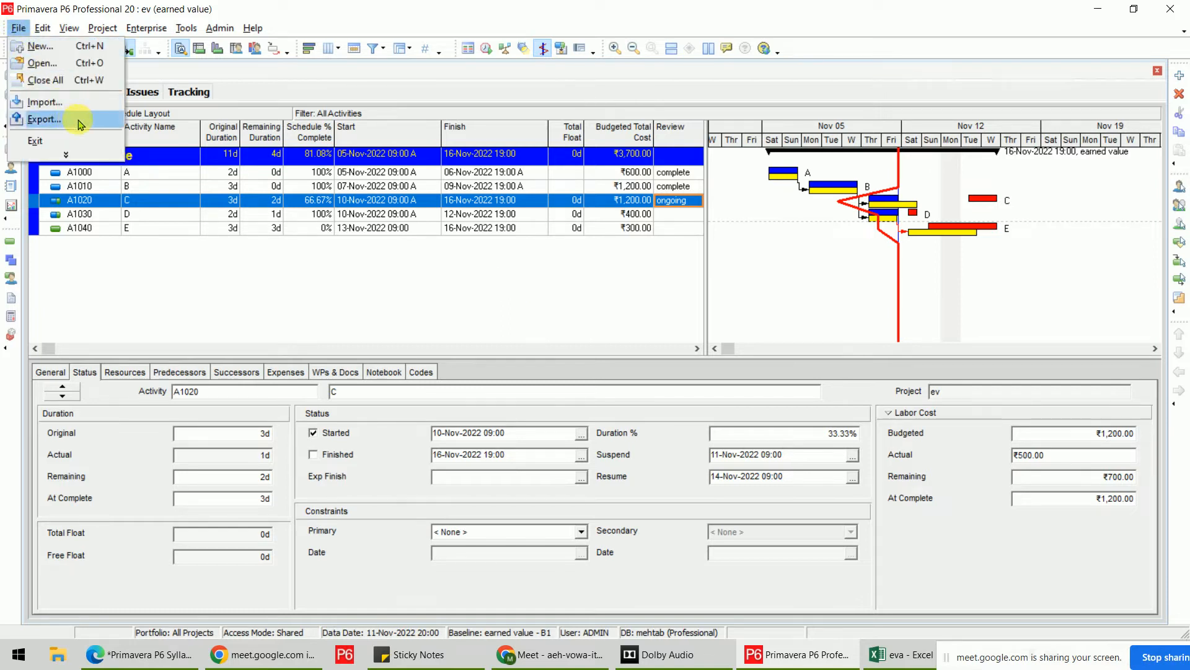
left_click(66, 155)
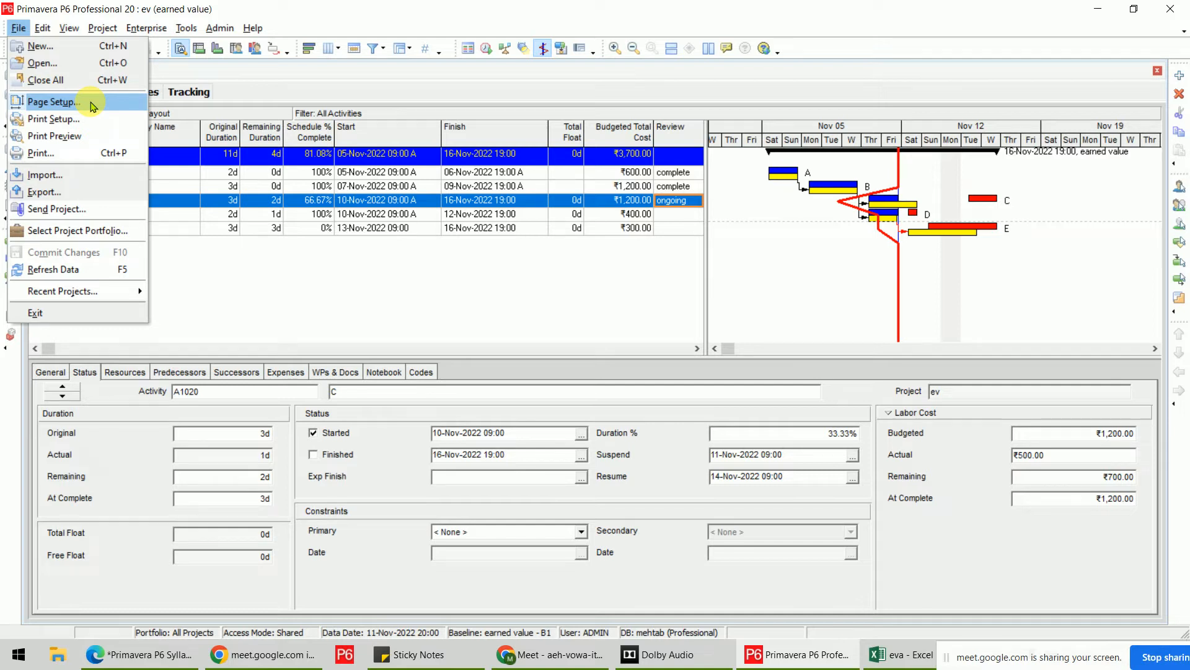
left_click(228, 11)
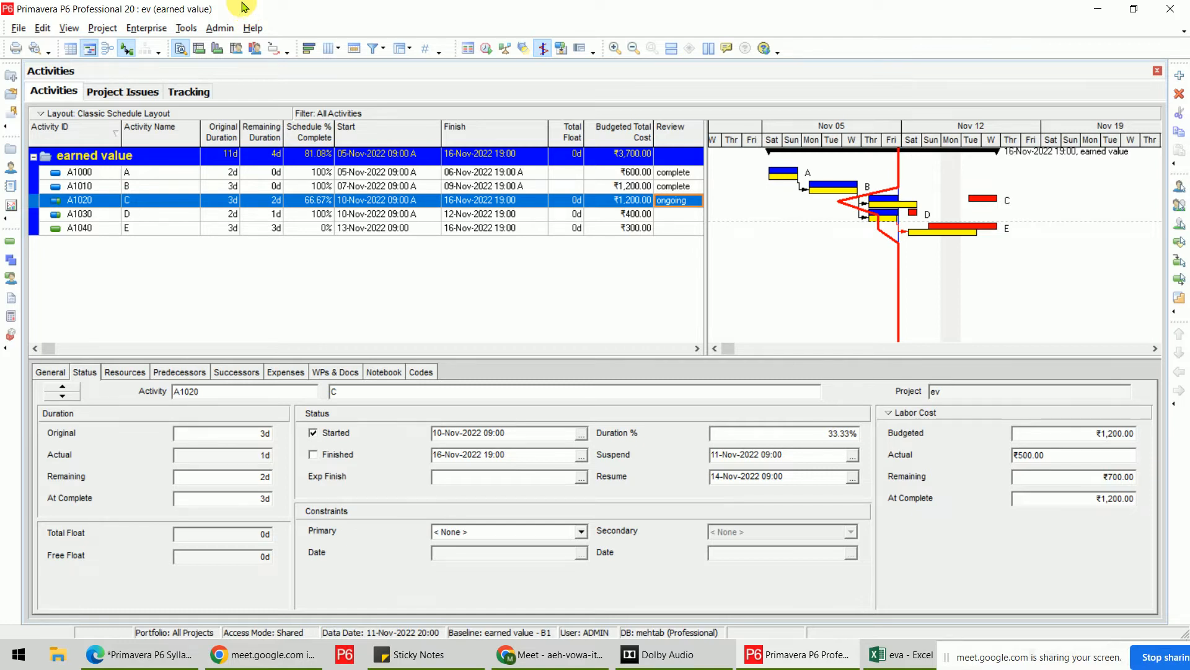
left_click(12, 28)
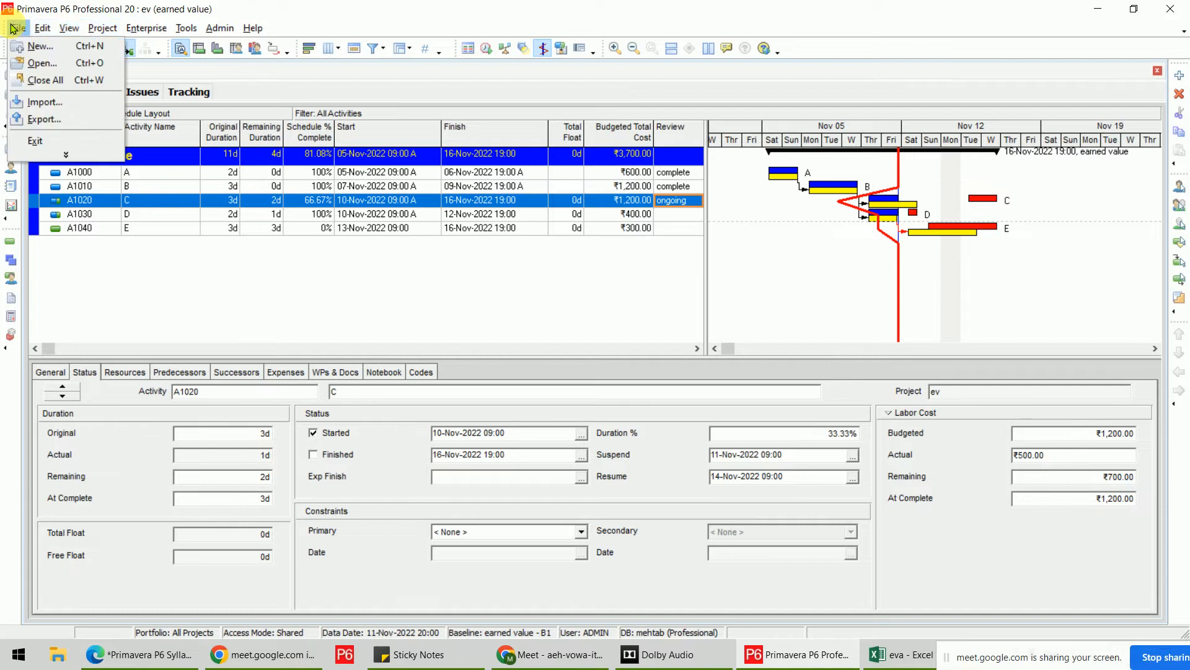
left_click(55, 127)
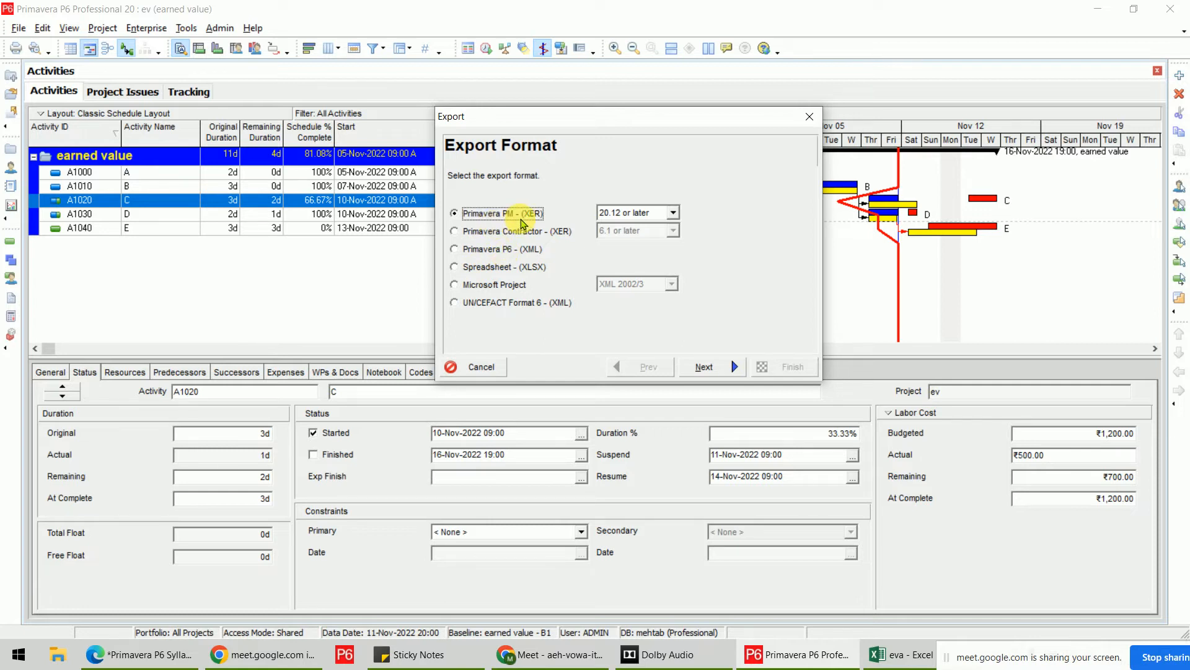
Change the Primavera PM (XER) export version from 20.12 or later to 8.2.
left_click(672, 212)
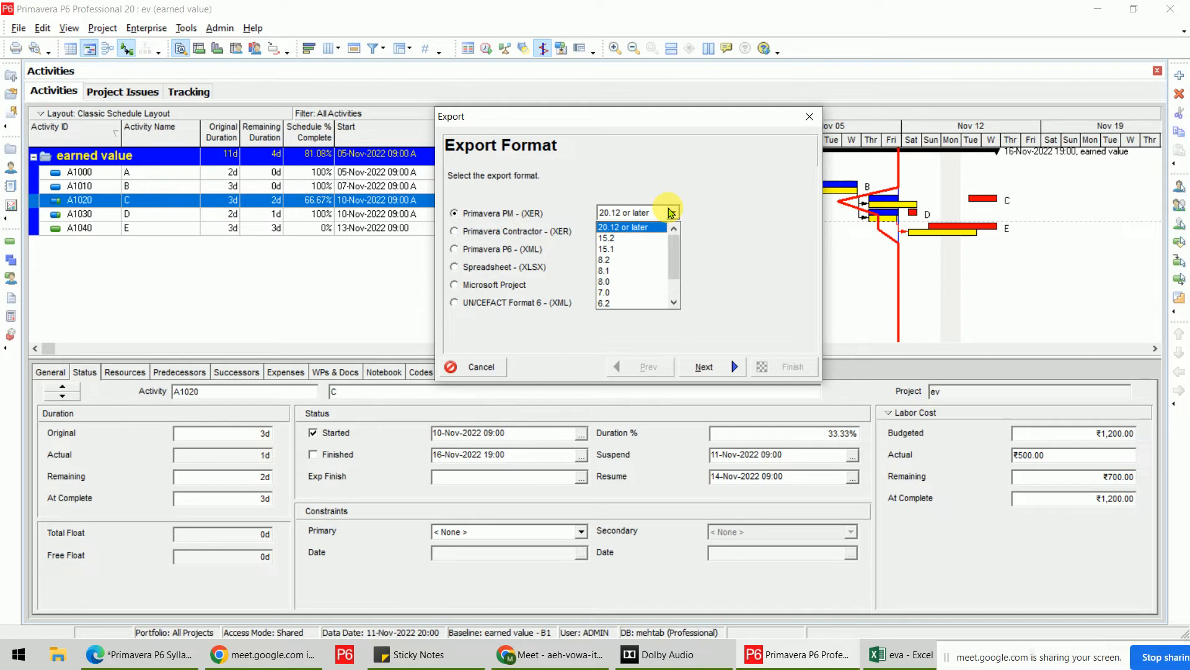
left_click(615, 260)
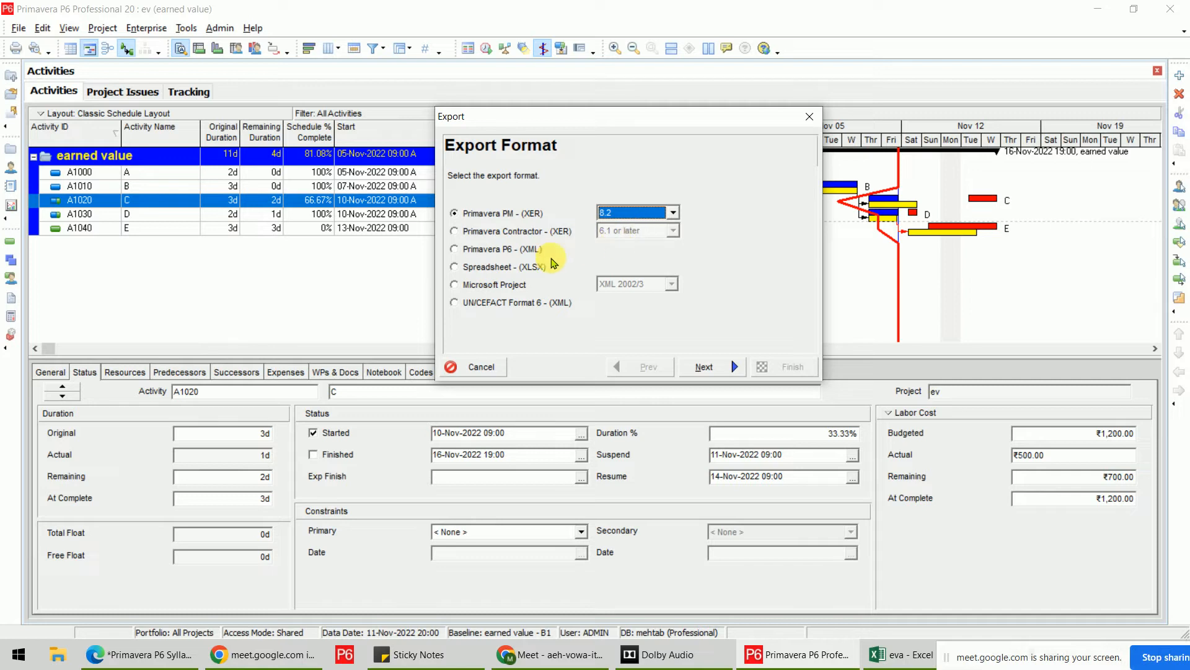
Try Spreadsheet (XLSX) and Microsoft Project, ending on UN/CEFACT Format 6 (XML) as export format.
left_click(455, 267)
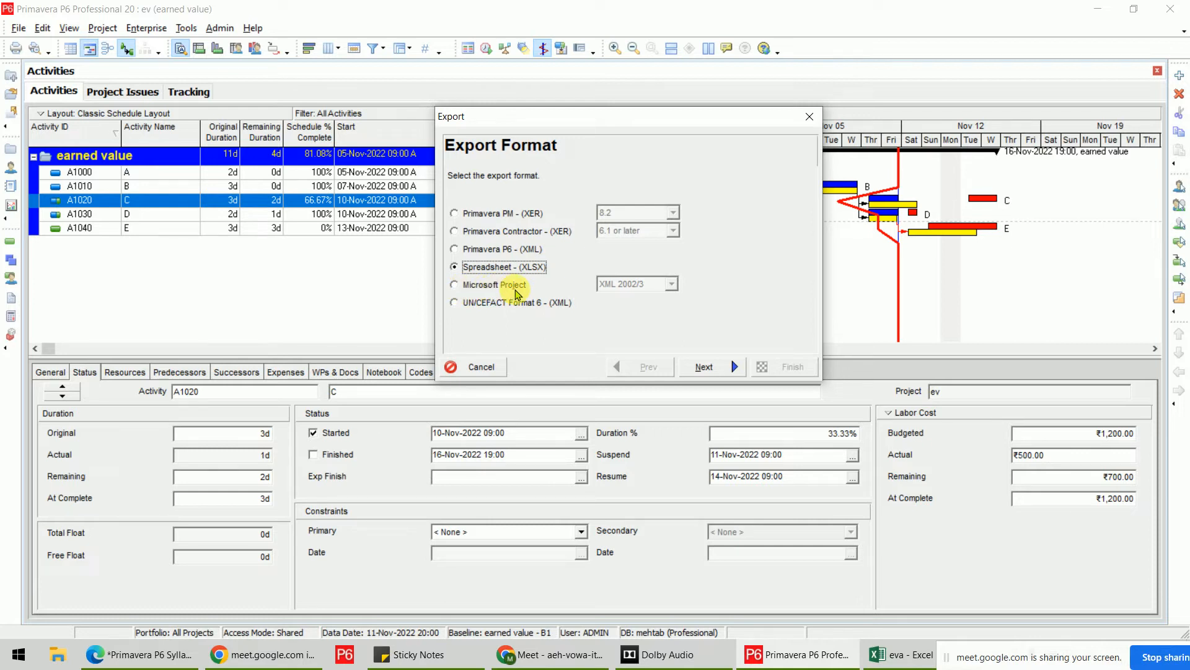
left_click(516, 292)
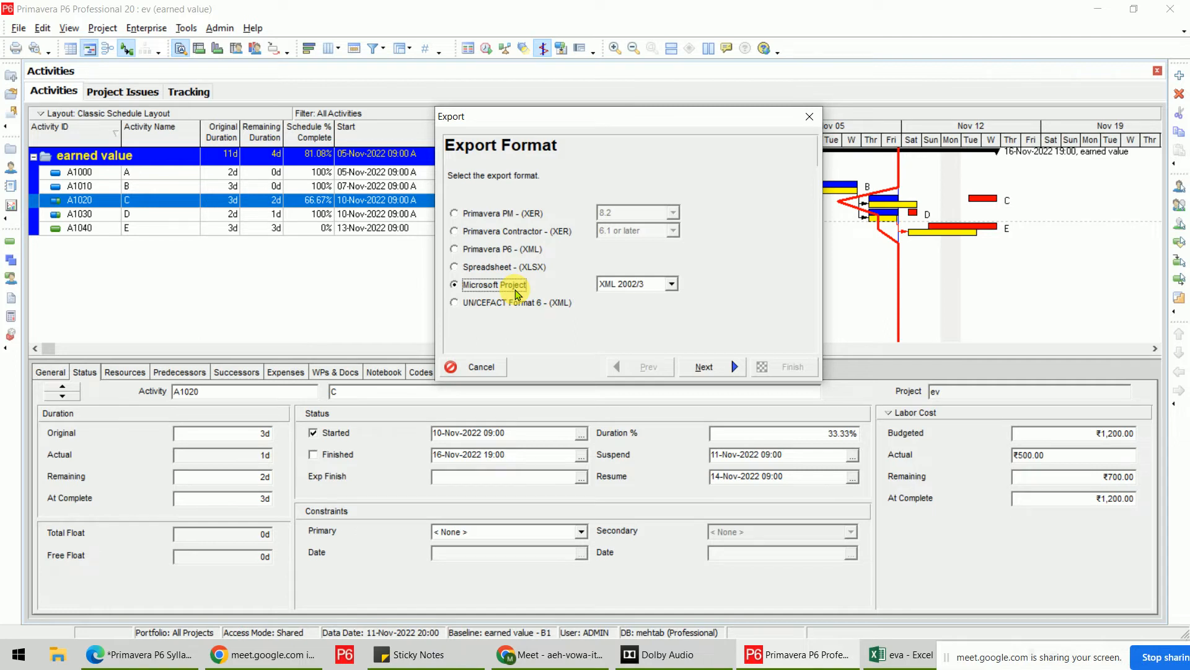
left_click(526, 308)
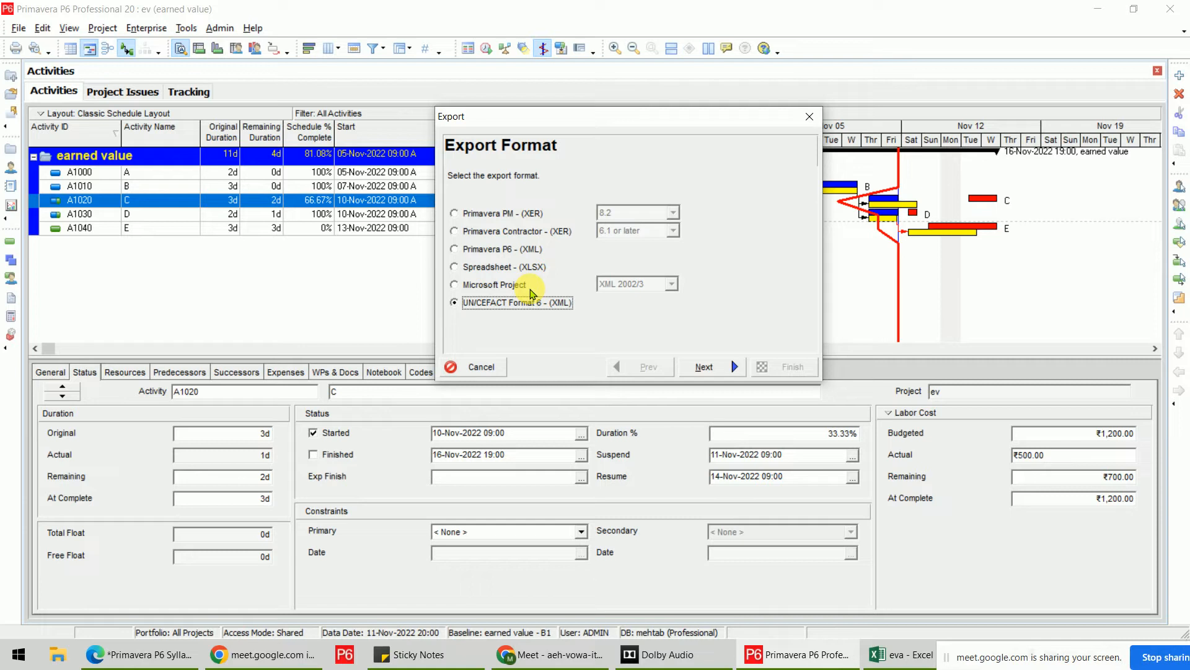
Choose the Primavera PM (XER) export format and set the XER version to 8.1.
left_click(500, 217)
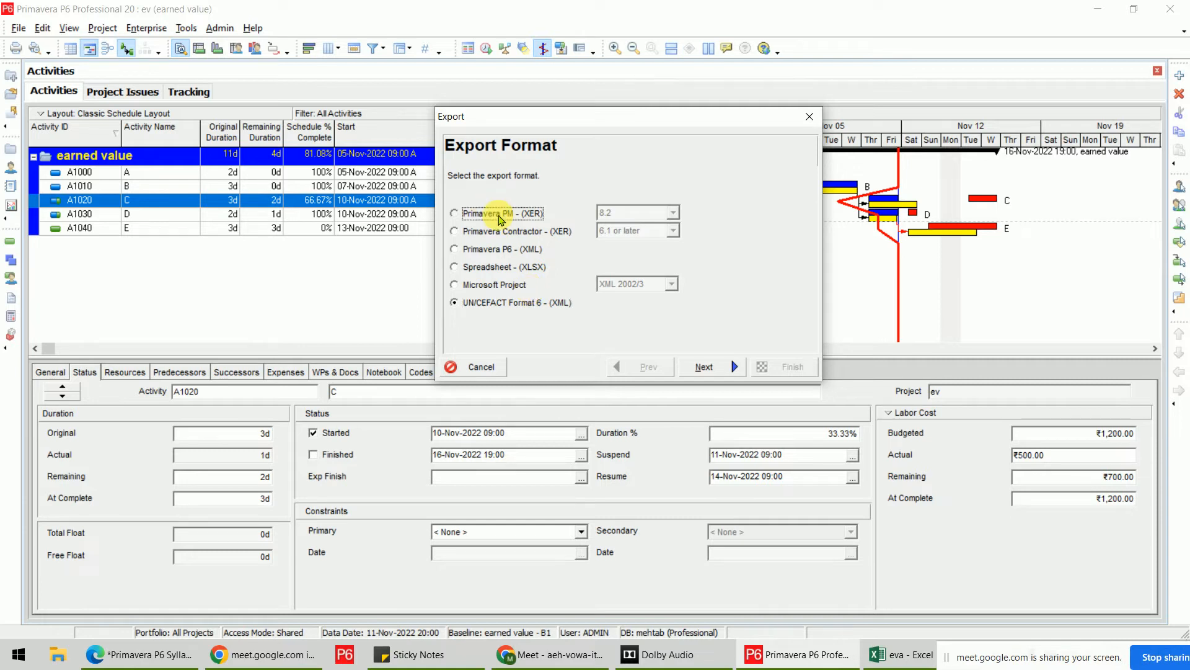
left_click(672, 212)
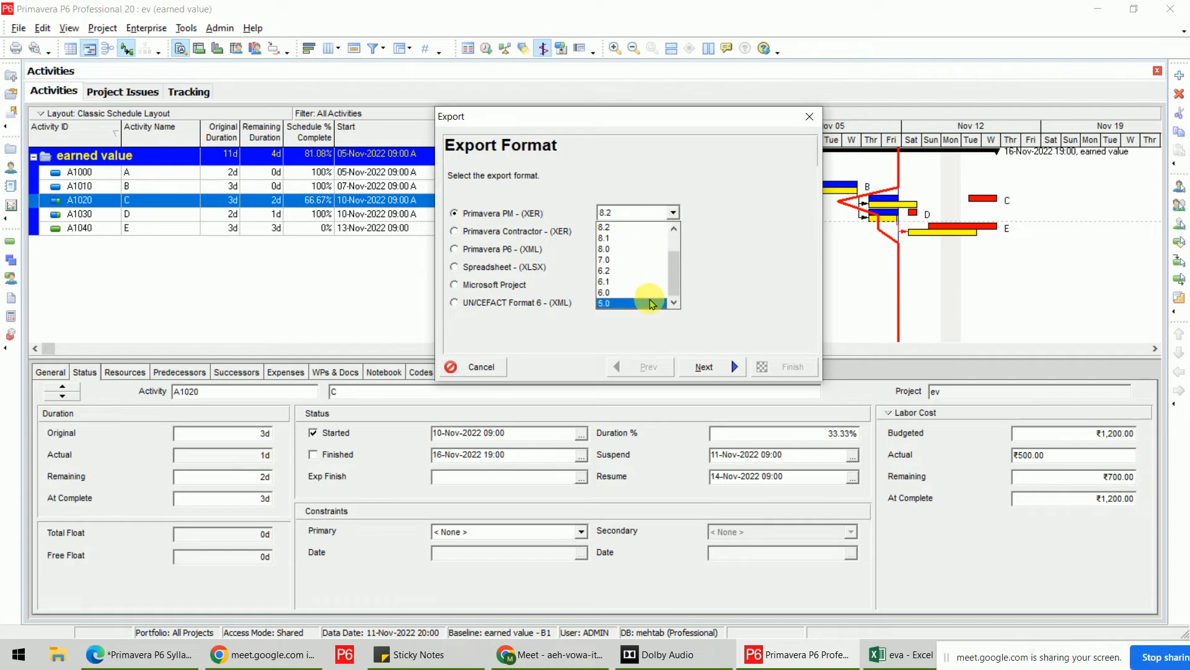
scroll(646, 288, "up", 1)
scroll(646, 288, "up", 2)
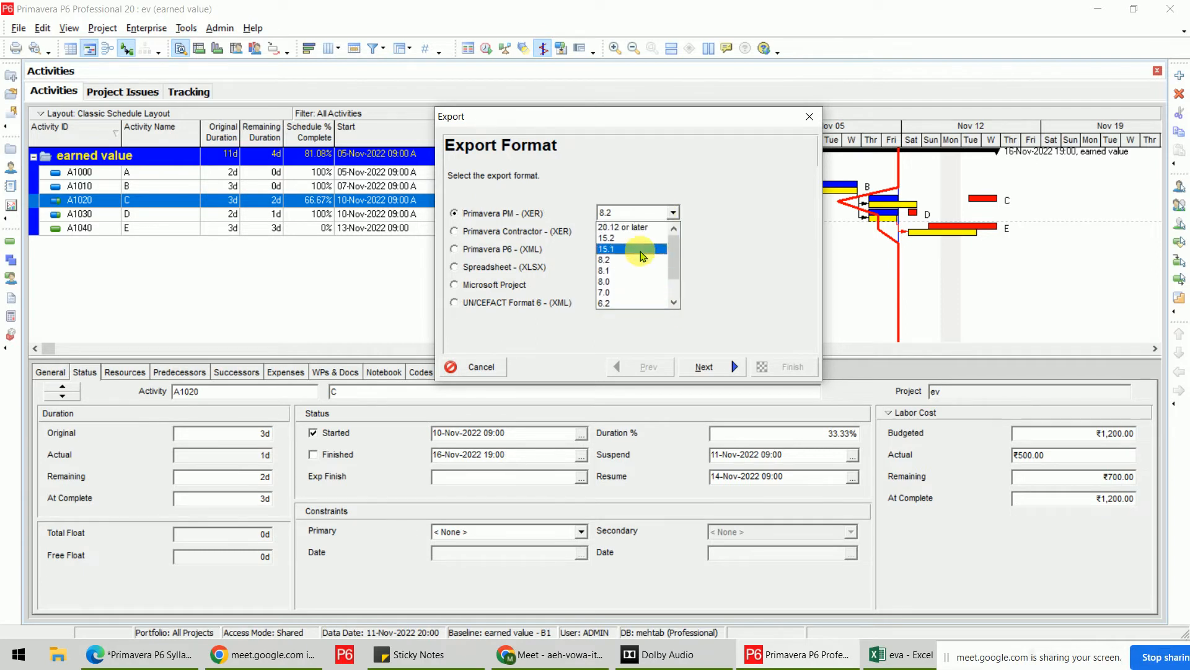
left_click(642, 244)
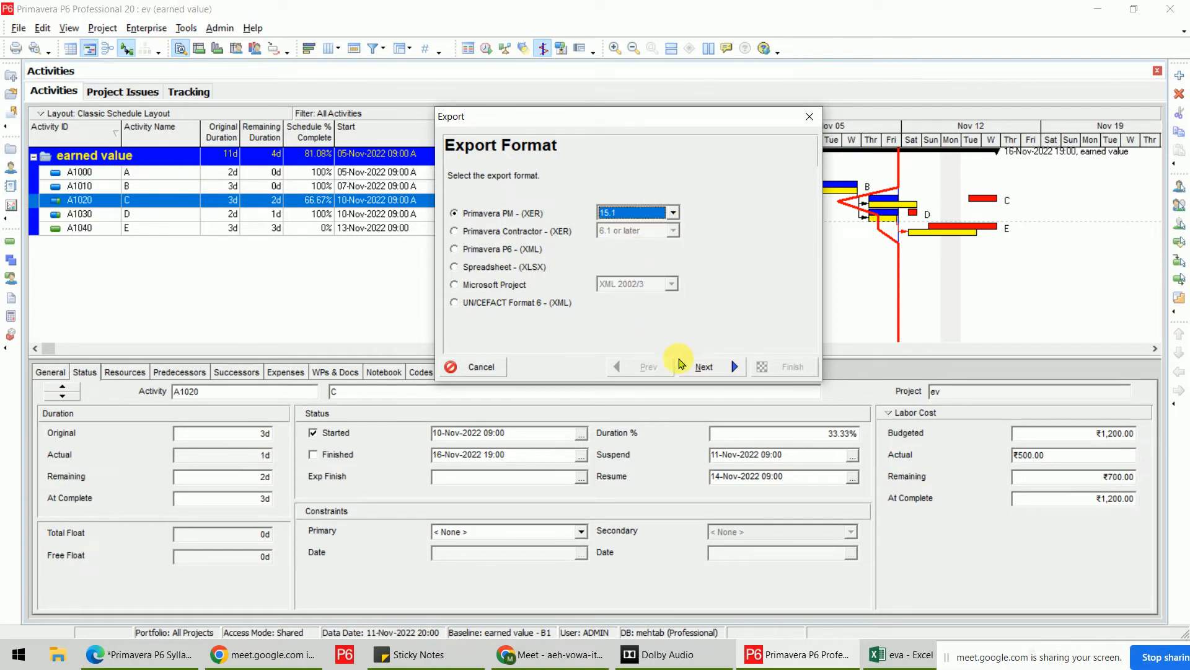
left_click(672, 212)
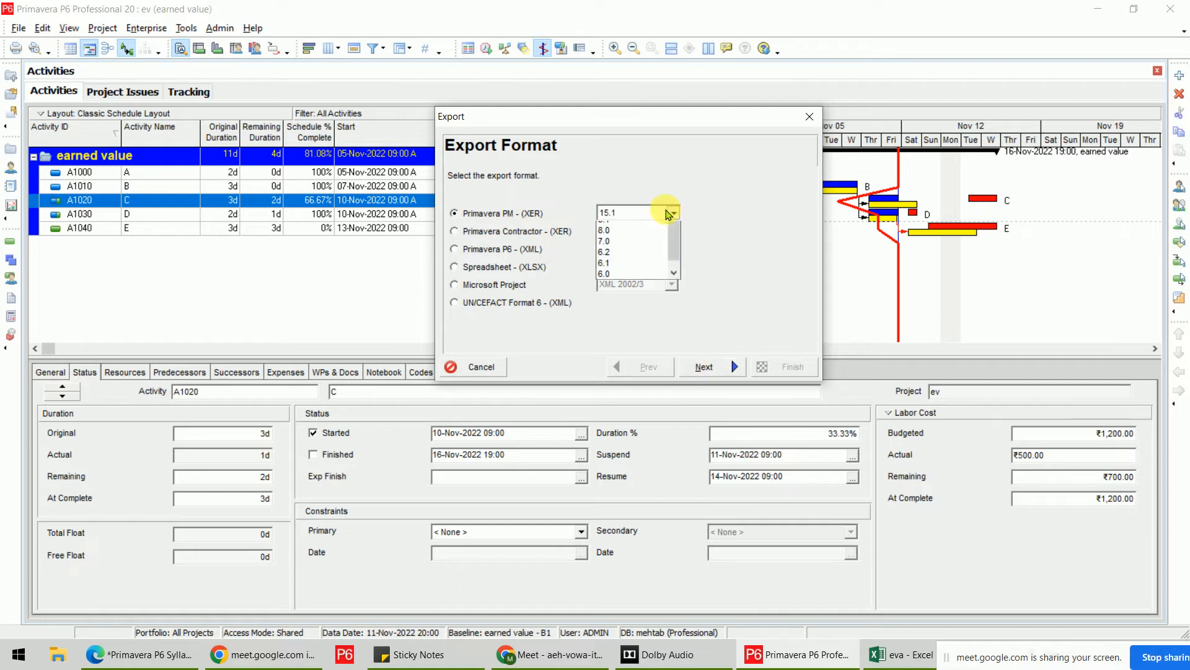
scroll(645, 254, "up", 2)
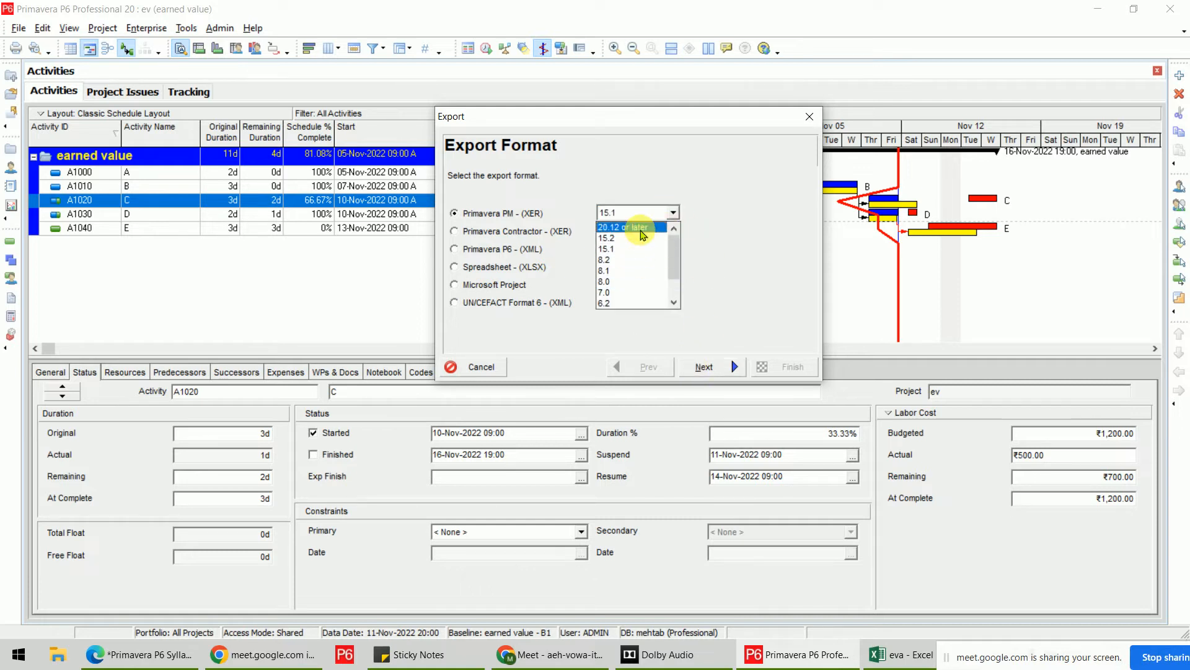
left_click(641, 229)
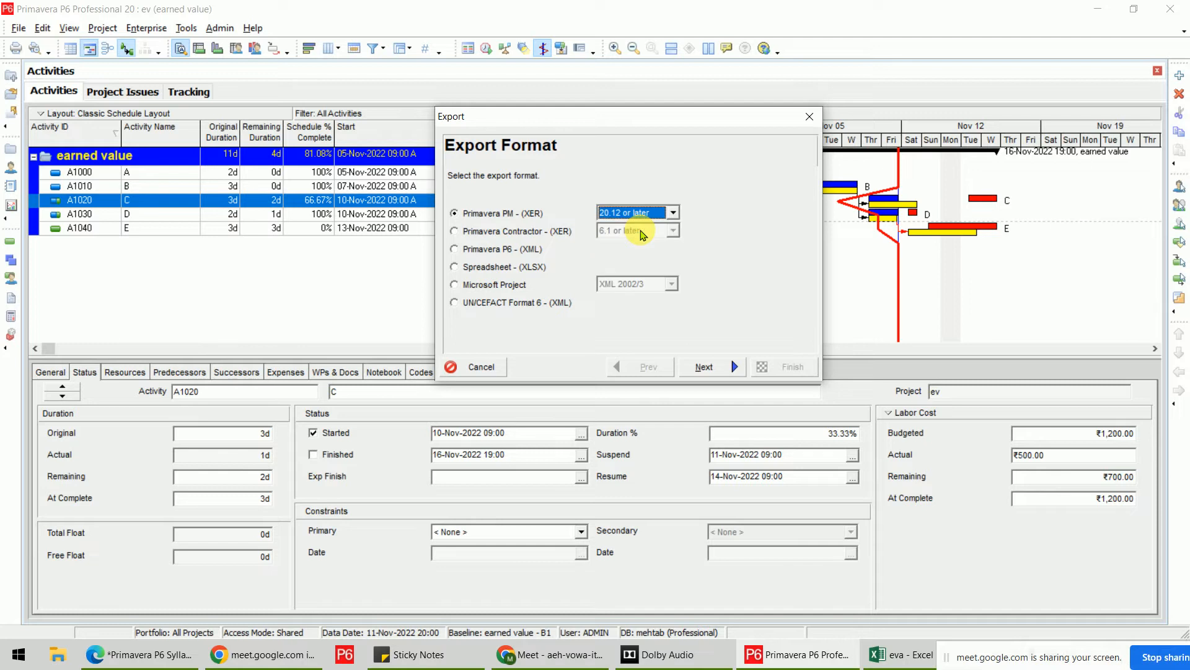
left_click(640, 214)
left_click(638, 271)
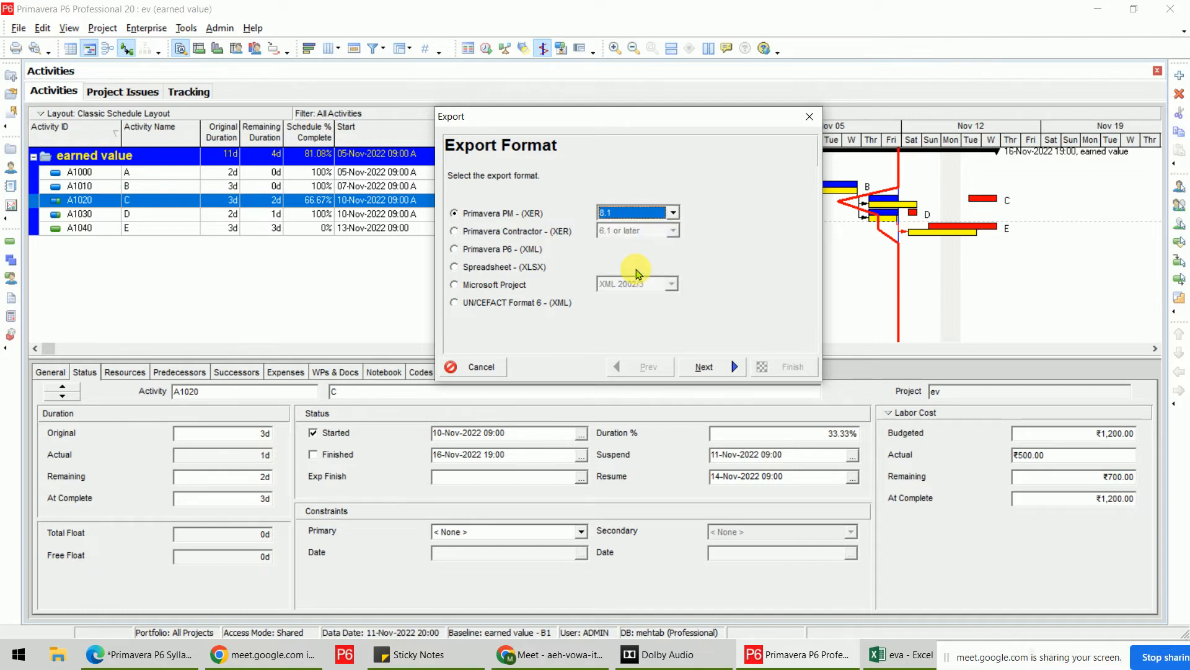
Accept the role rate warning, export as a whole project, and keep ev ticked.
left_click(705, 371)
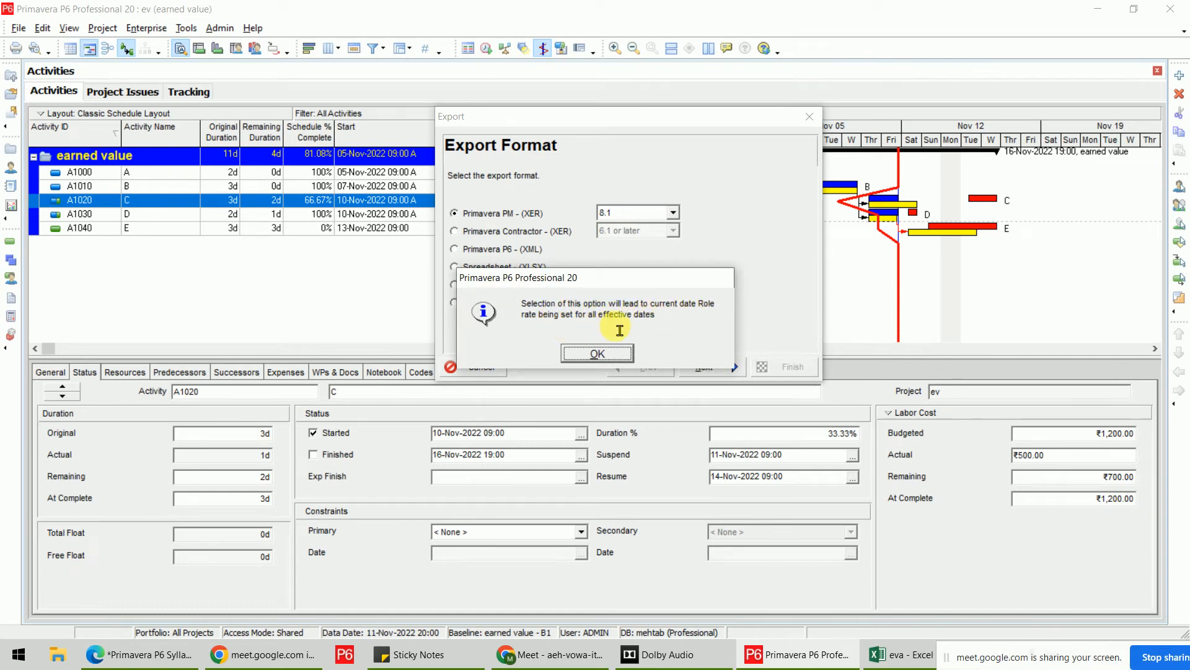
left_click(612, 351)
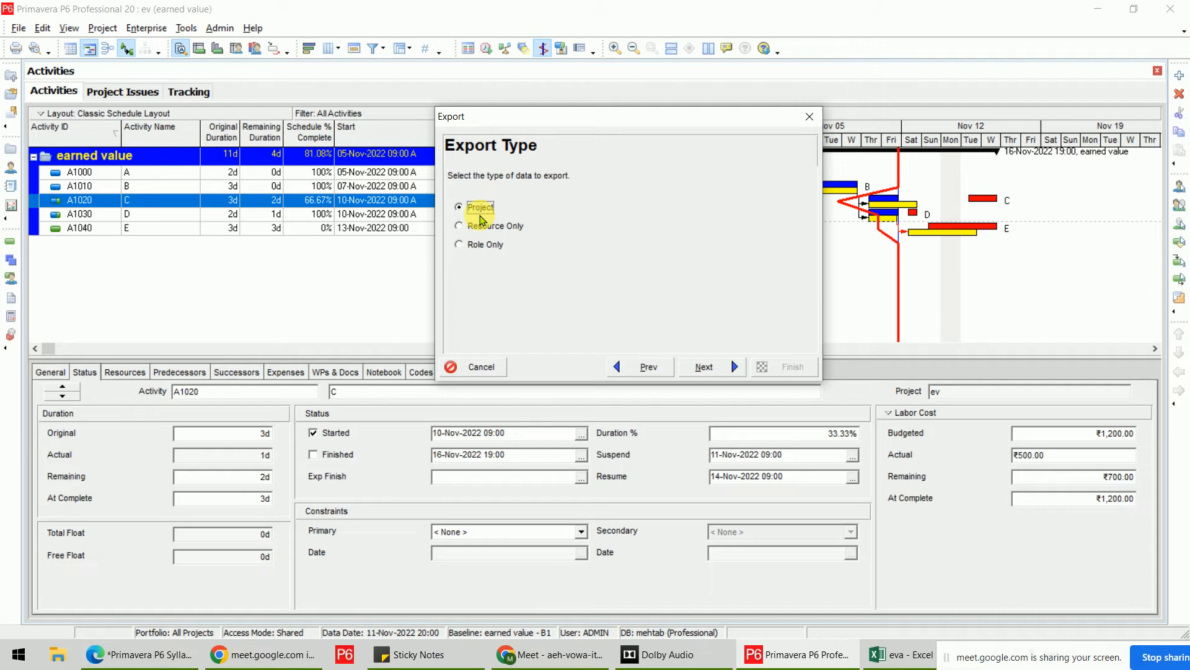
left_click(705, 367)
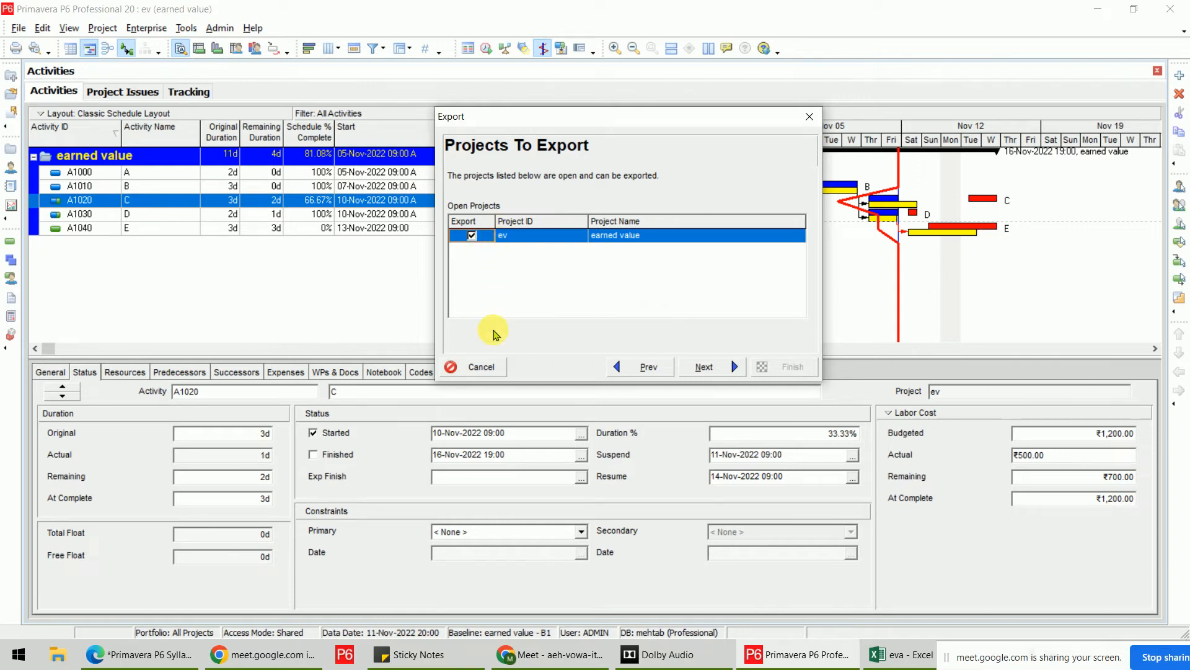
left_click(472, 235)
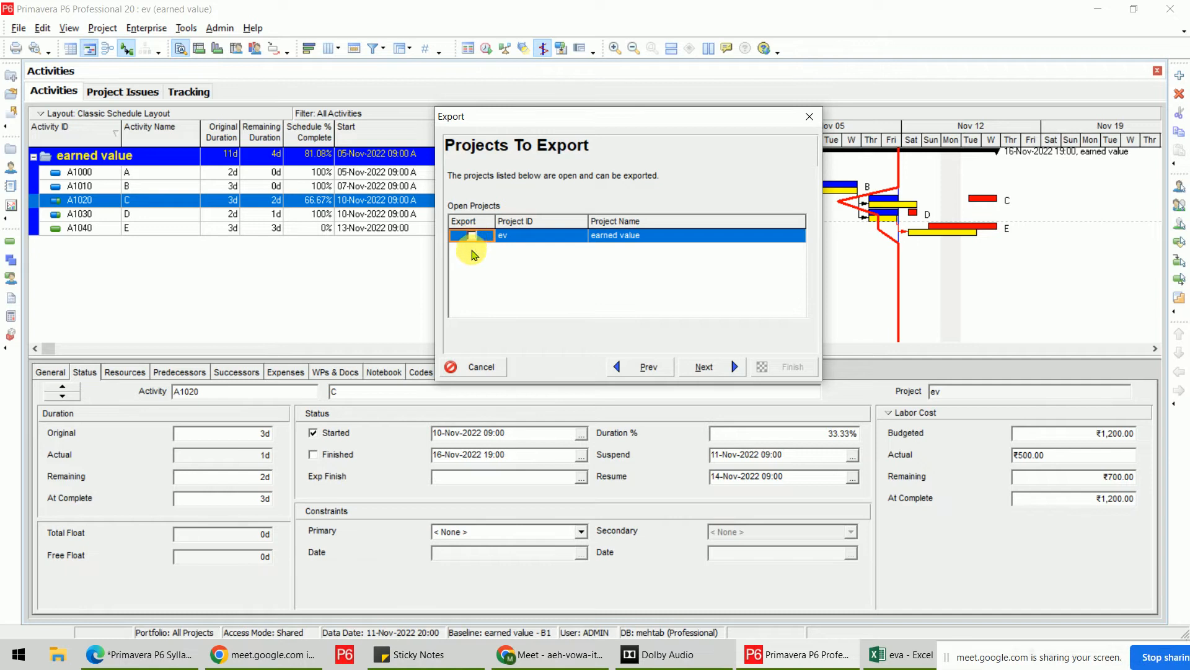
left_click(472, 236)
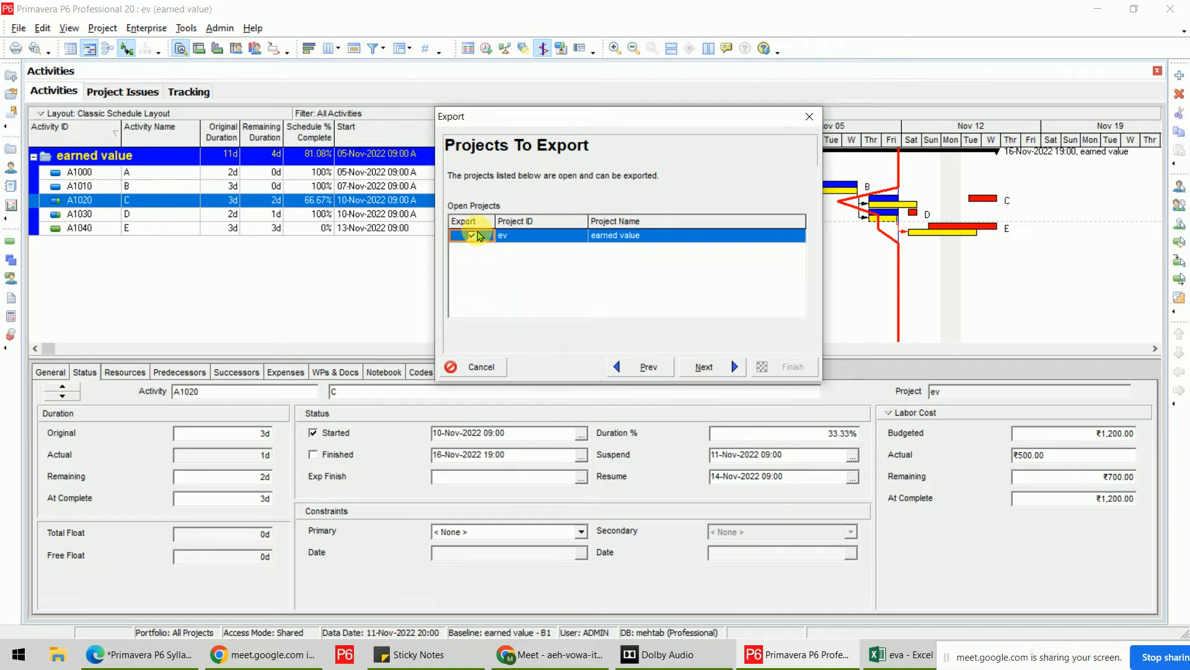
left_click(690, 366)
Save the export file as ev.xer on the Desktop.
left_click(677, 223)
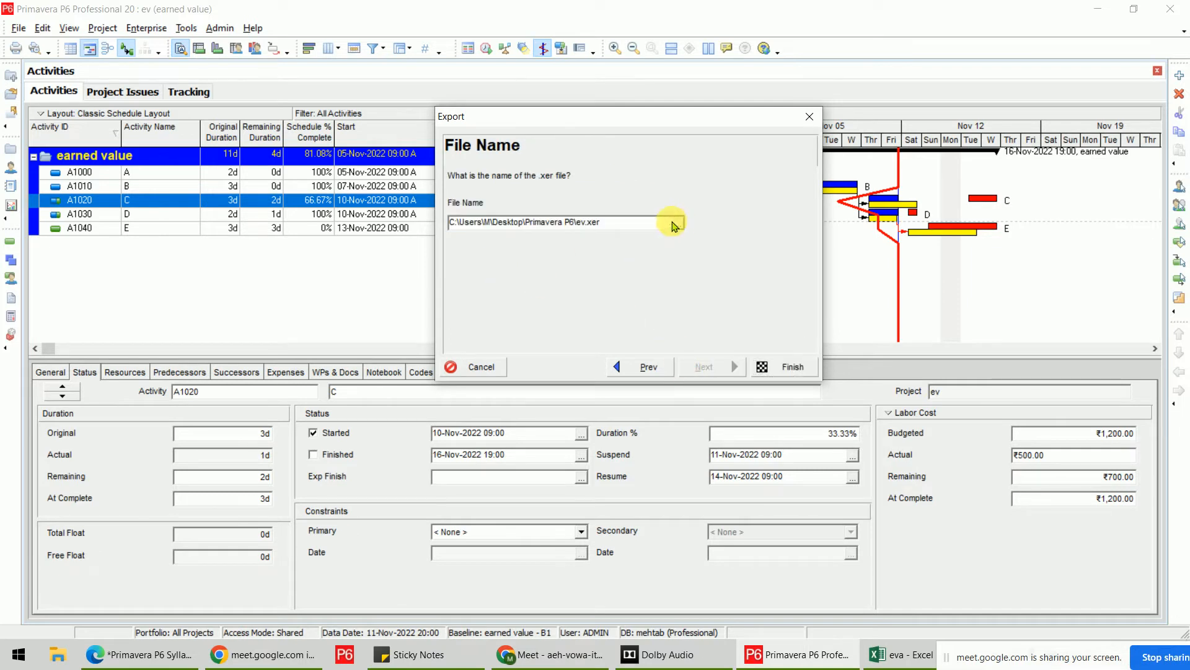
left_click(420, 230)
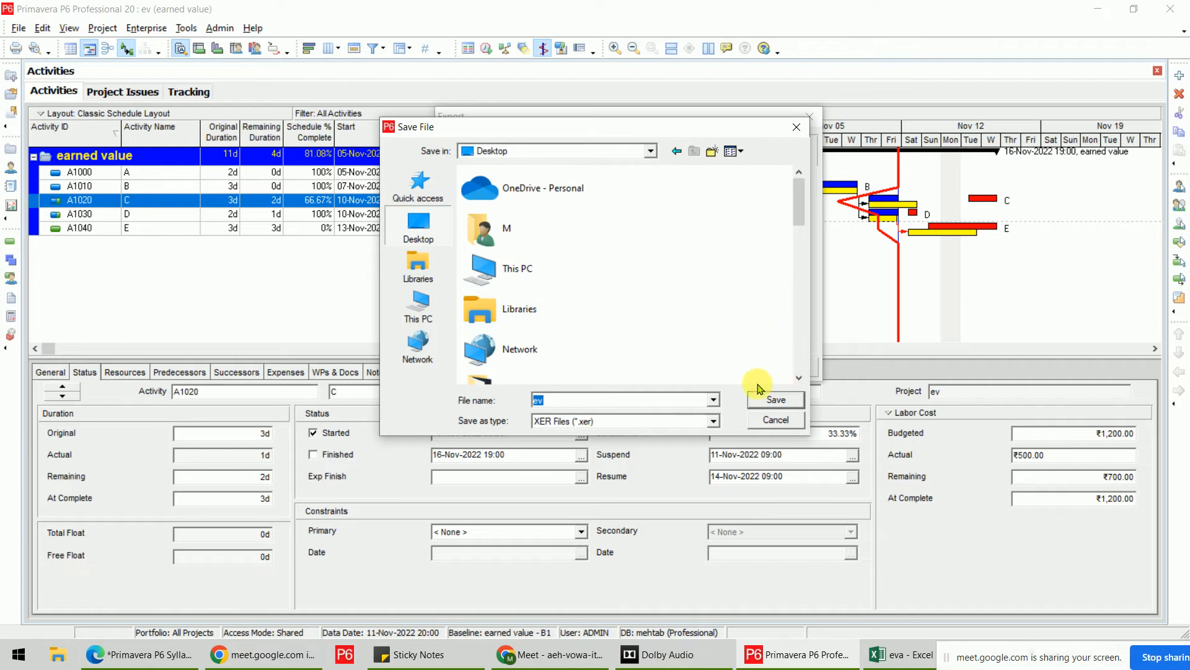
left_click(628, 407)
left_click(788, 399)
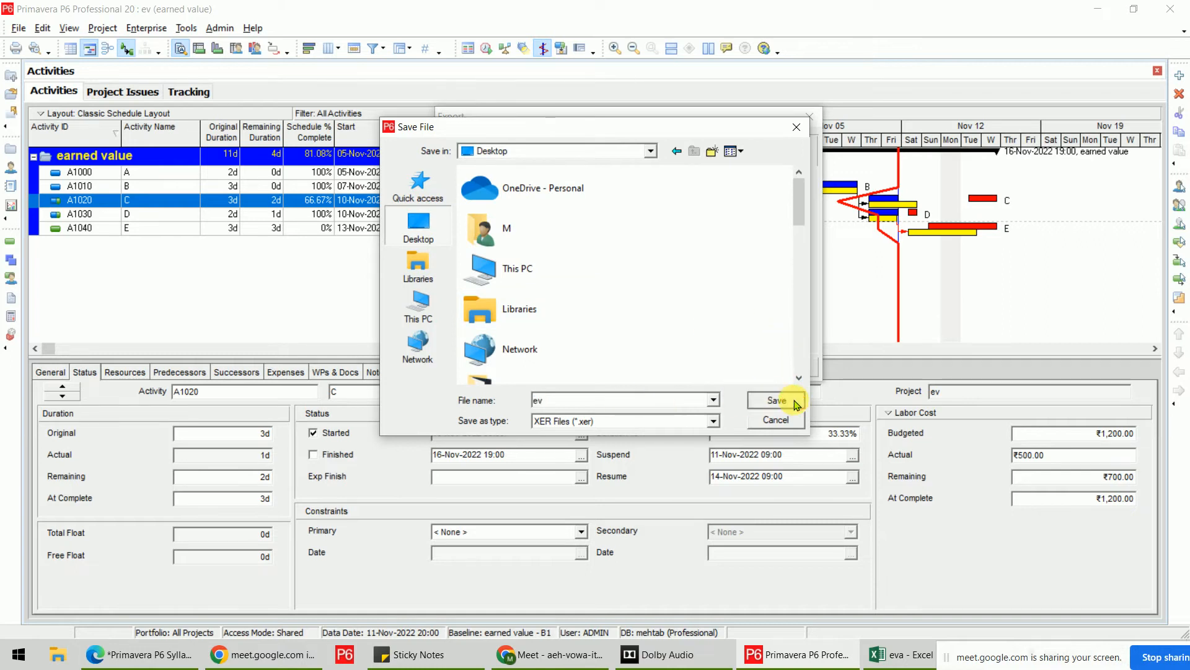
Run the export, close the result message, and minimize Primavera P6.
left_click(788, 372)
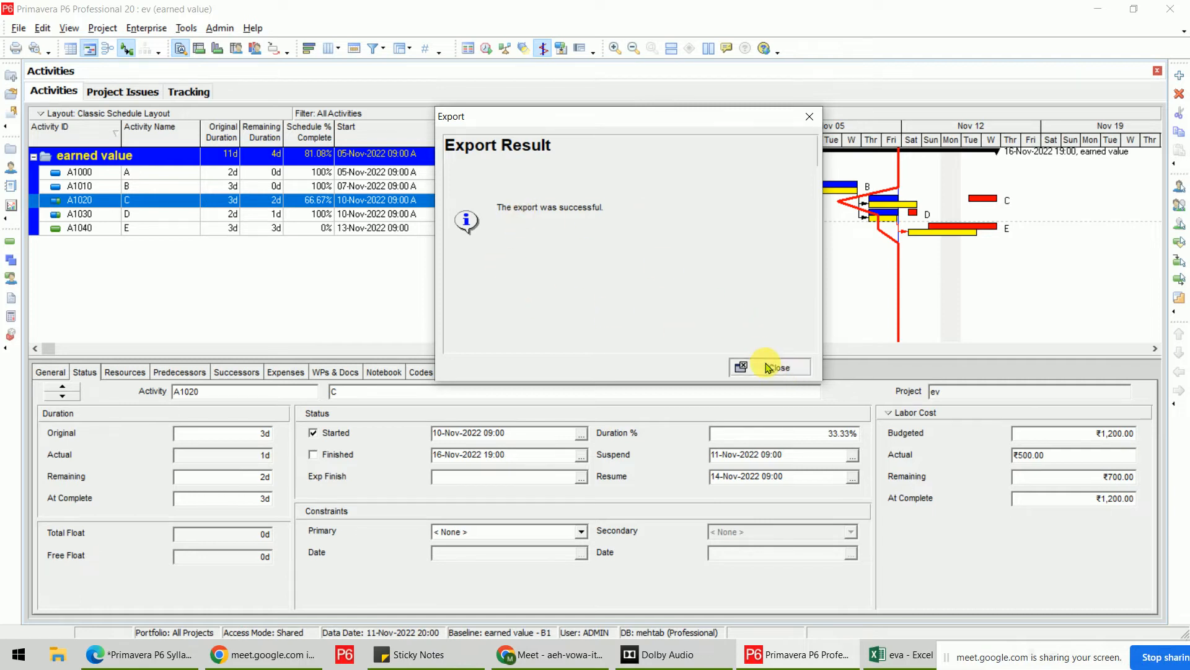
left_click(768, 367)
left_click(1098, 9)
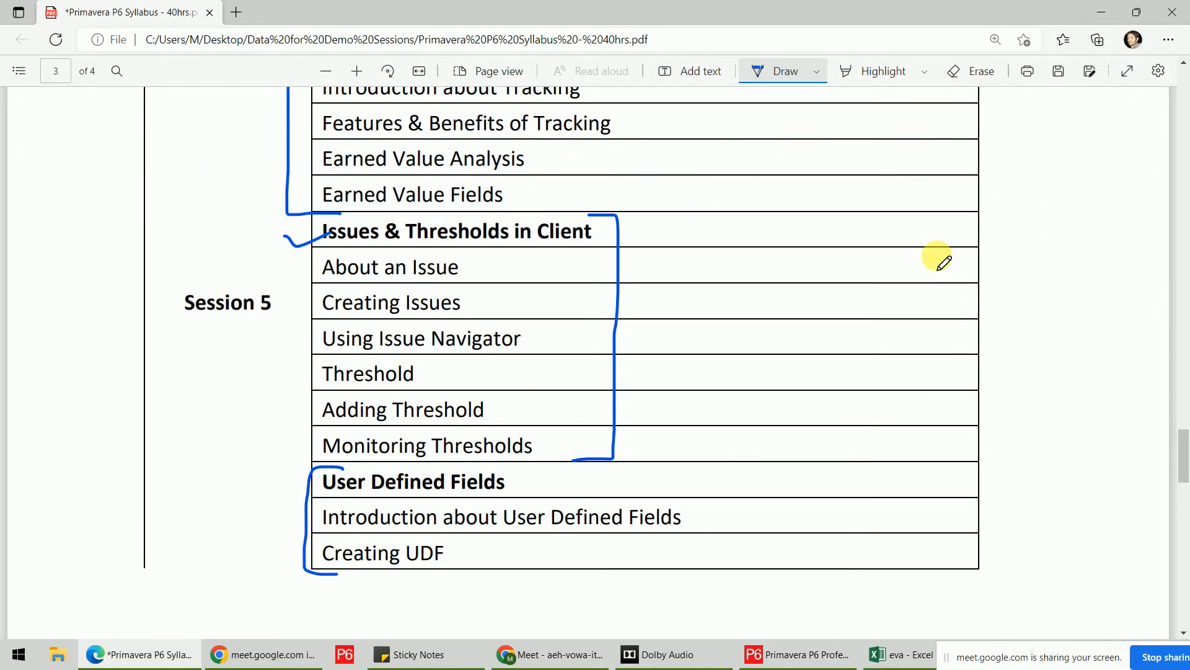
Minimize the PDF and Excel windows and select the exported ev file on the desktop.
left_click(1107, 13)
left_click(1106, 11)
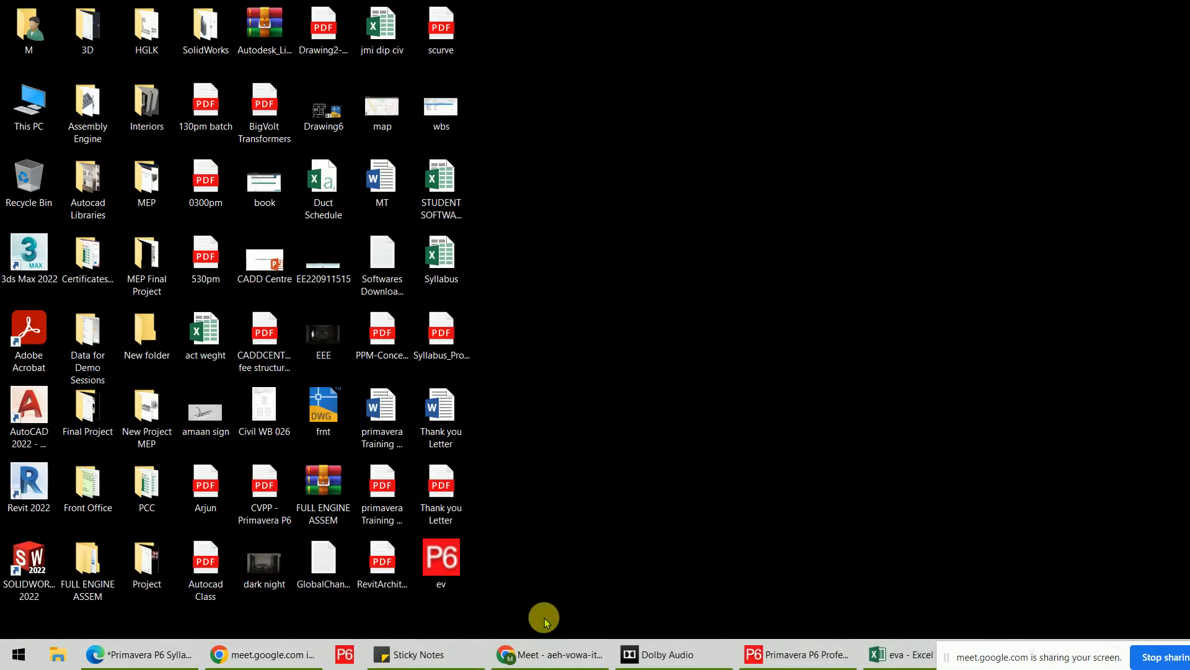
left_click(444, 571)
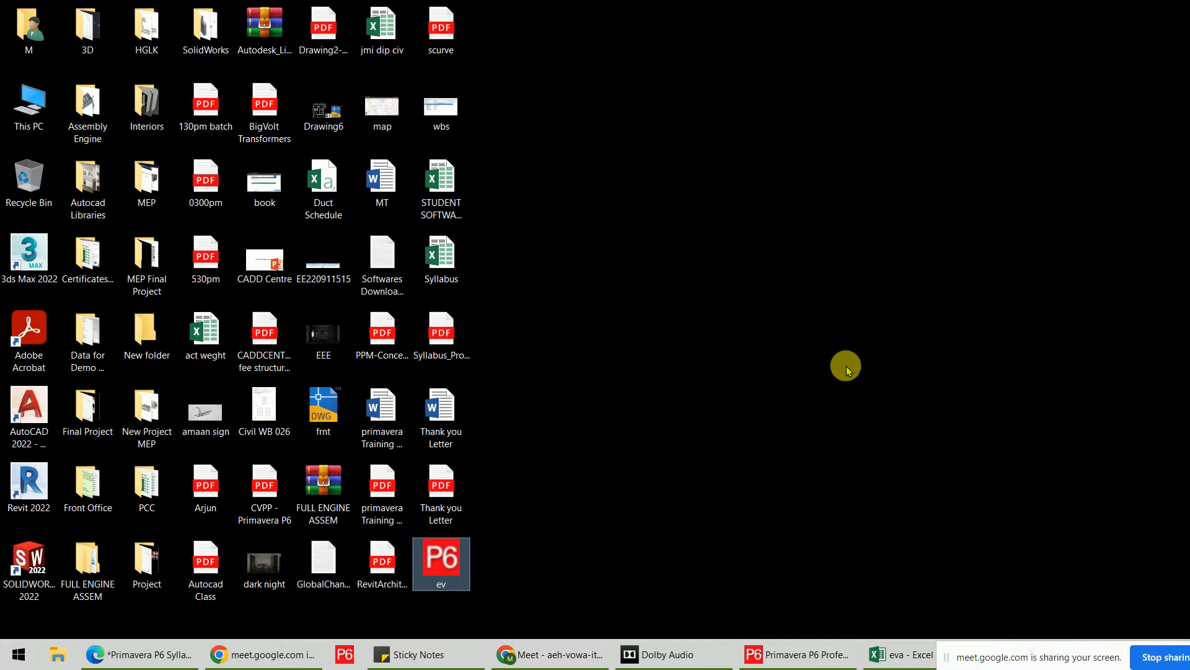
Check the ev file's 21.5 KB size in Properties, then return to Primavera P6.
right_click(437, 561)
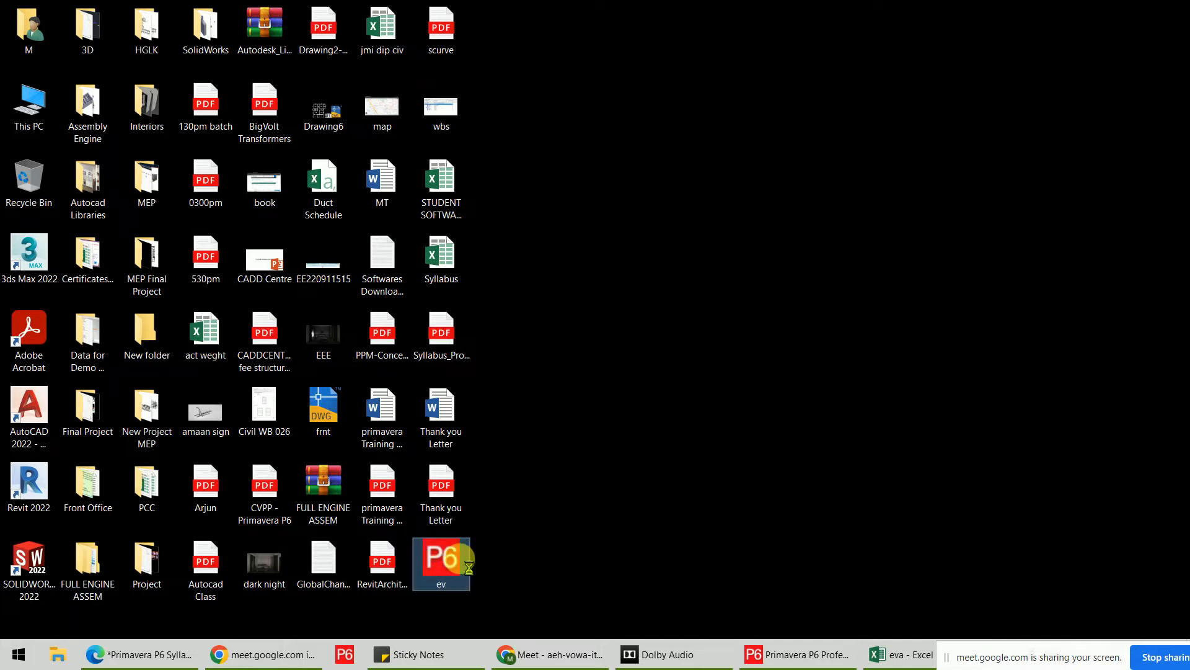
left_click(476, 551)
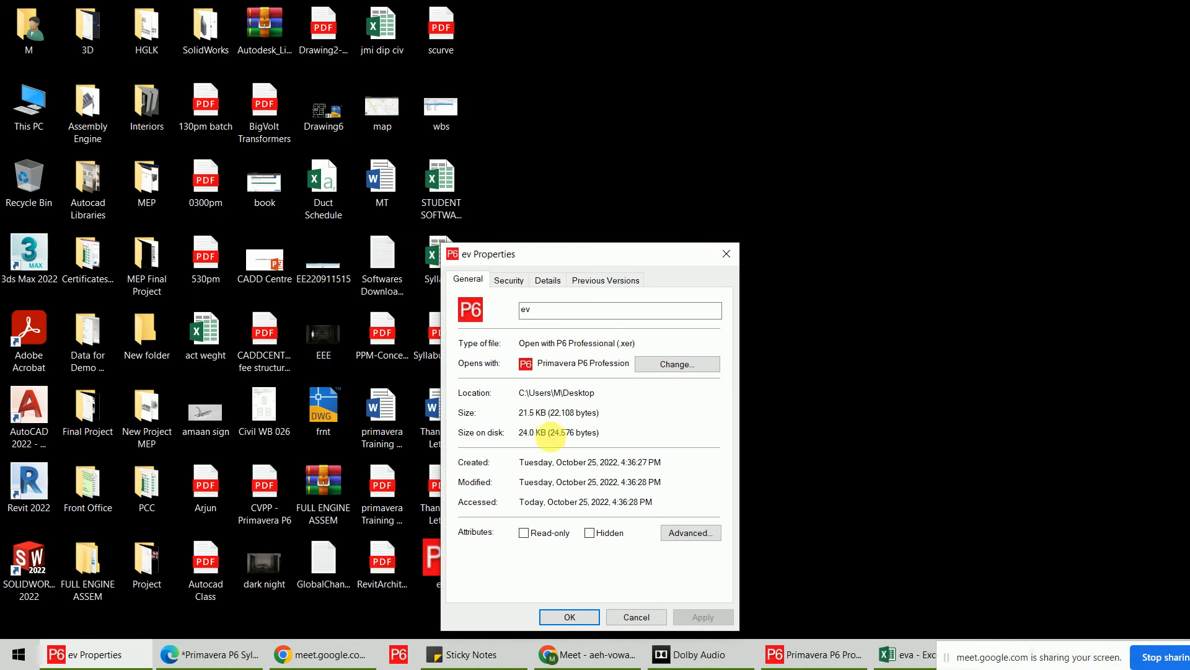
left_click_drag(550, 421, 452, 423)
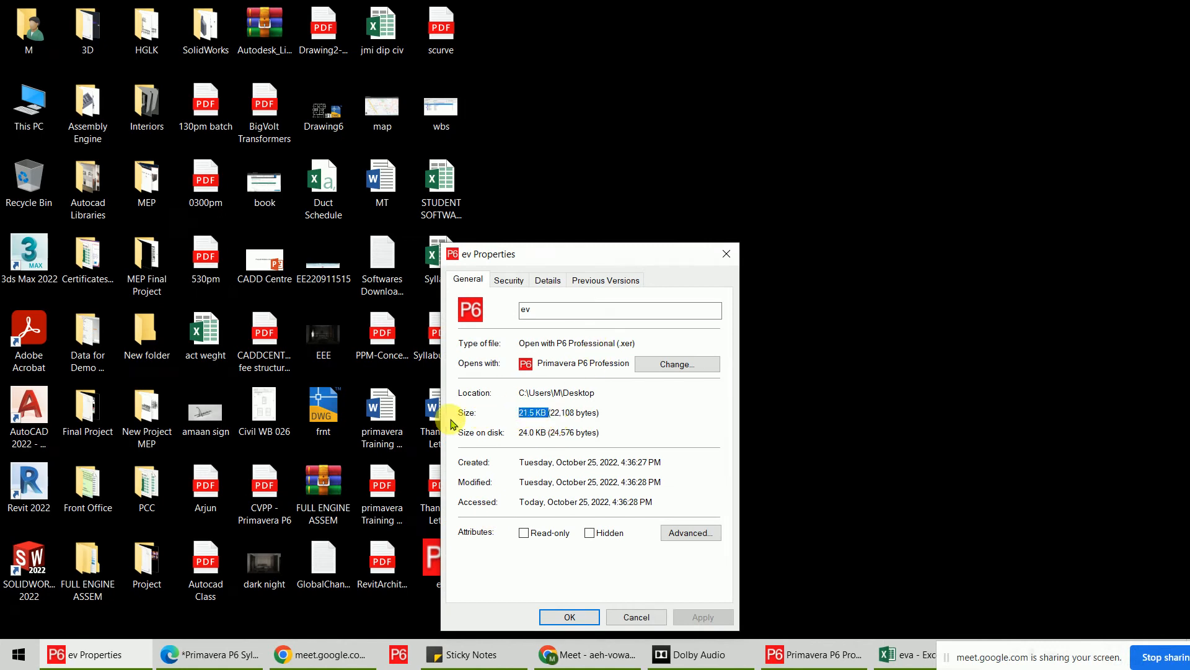
left_click(729, 254)
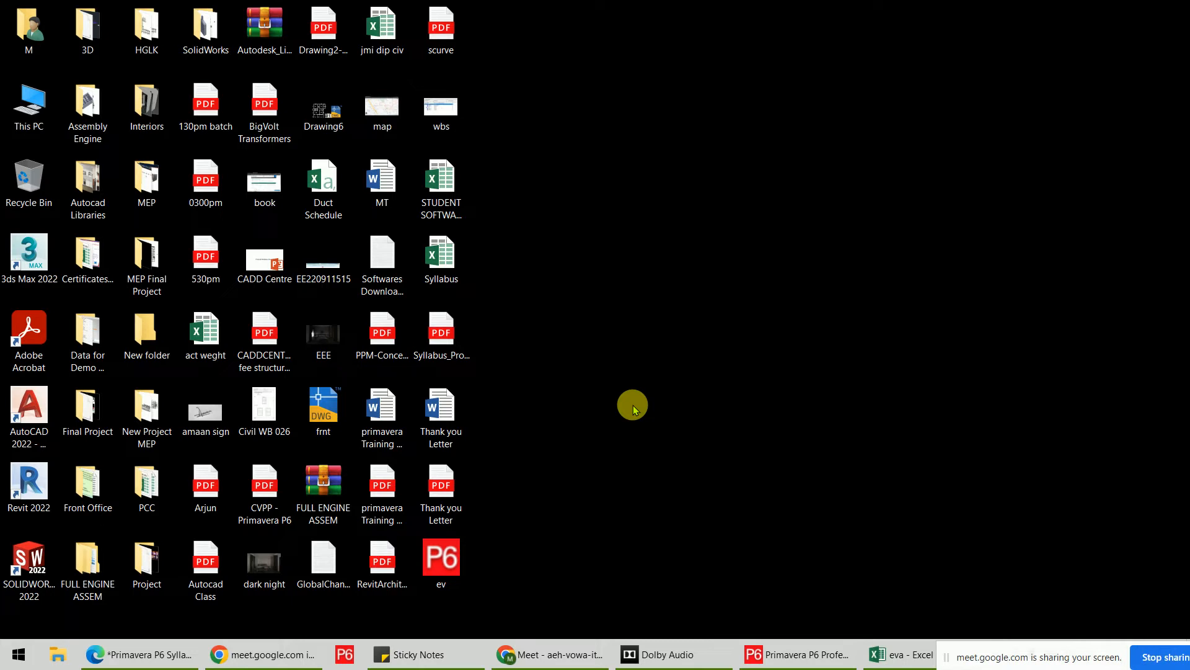
left_click(444, 588)
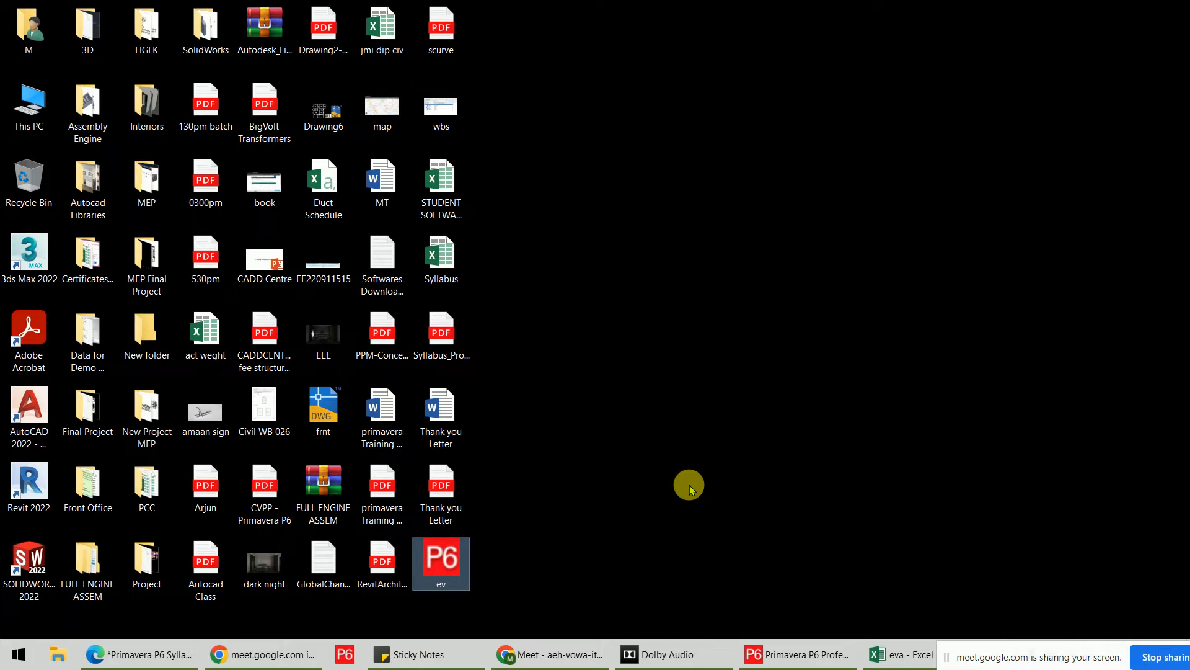
left_click(782, 652)
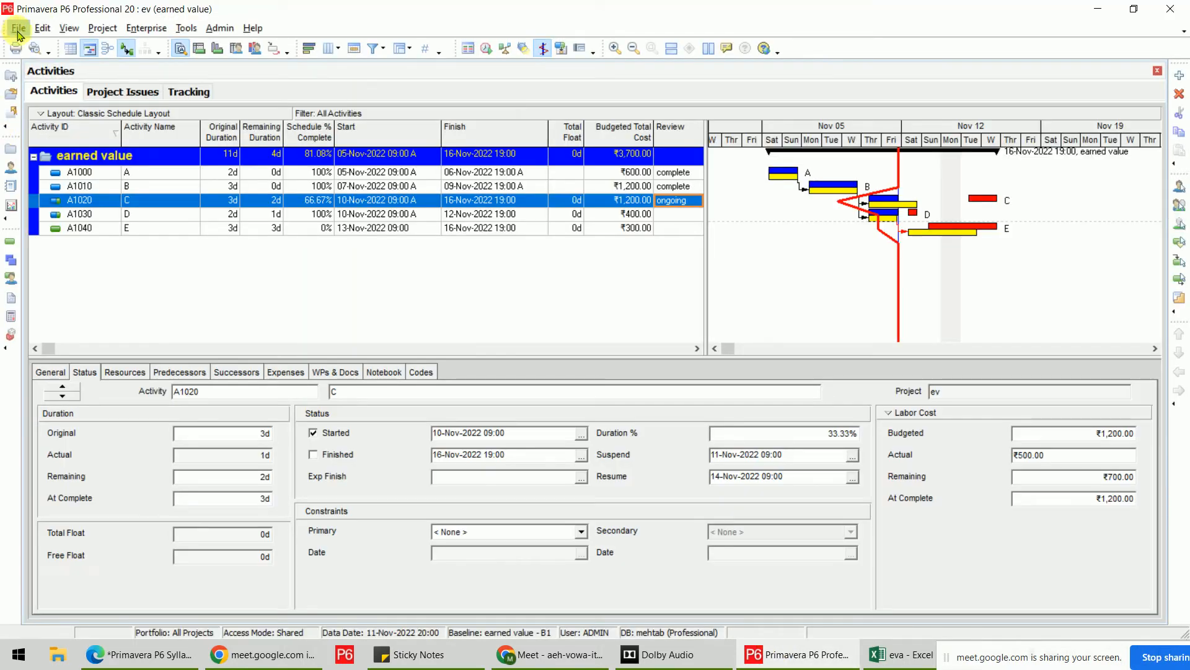
Close all open projects, confirming the earned value project closure.
left_click(19, 28)
left_click(62, 80)
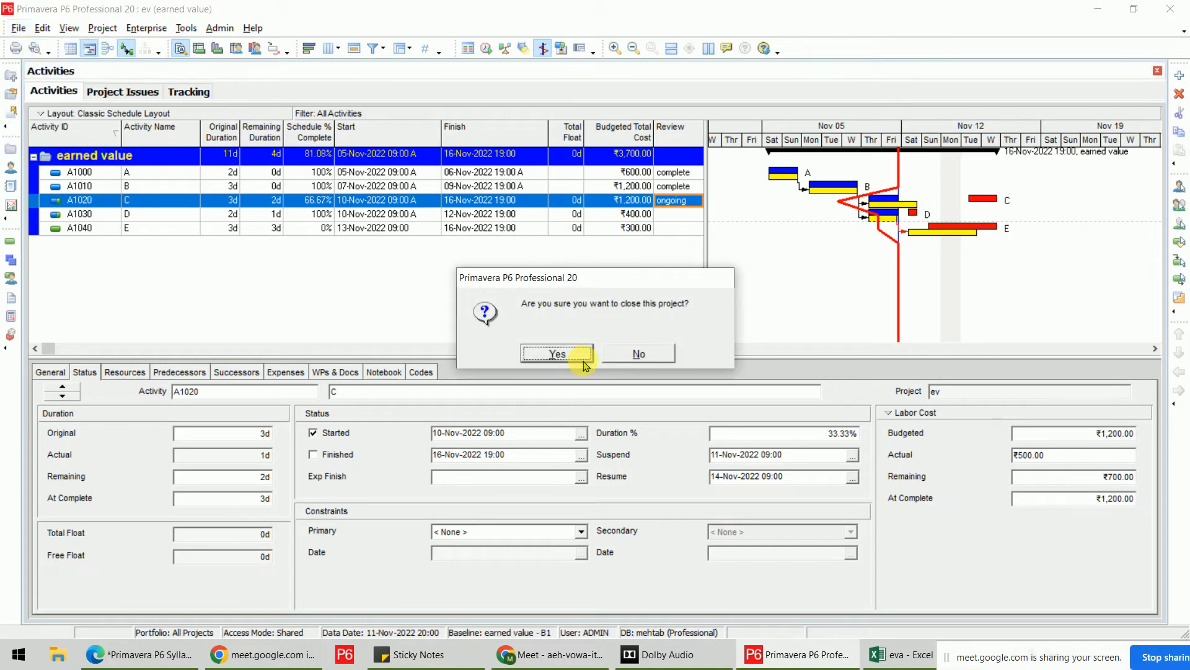
left_click(584, 361)
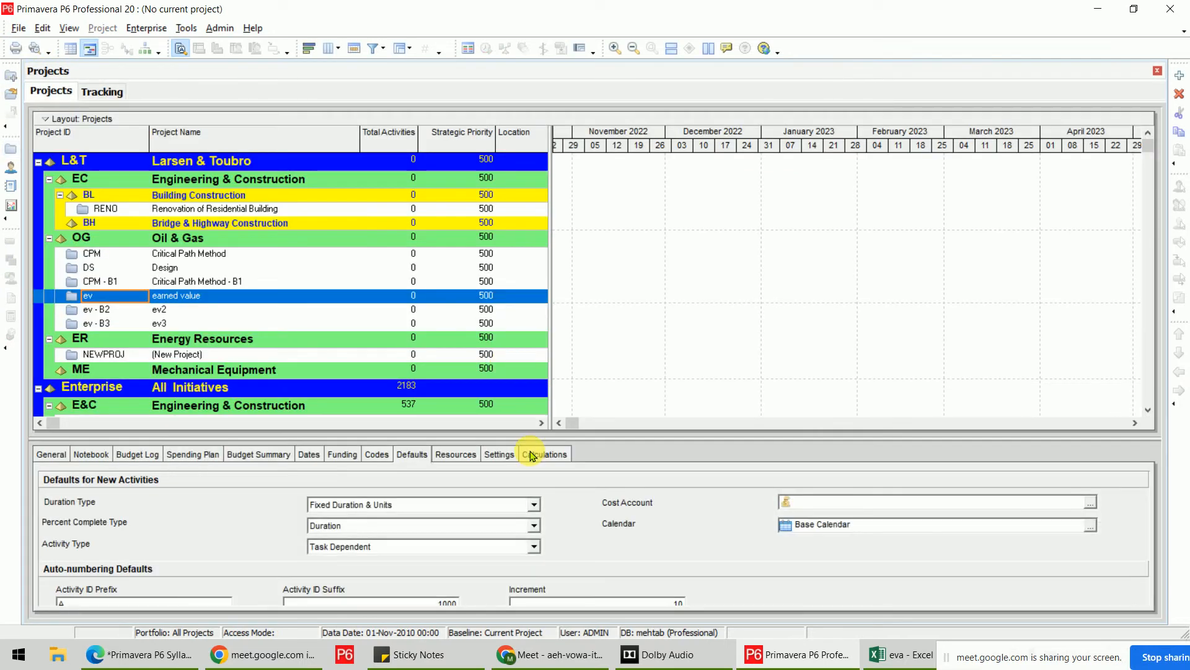
Import a whole project in XER format from ev.xer on the Desktop.
left_click(20, 30)
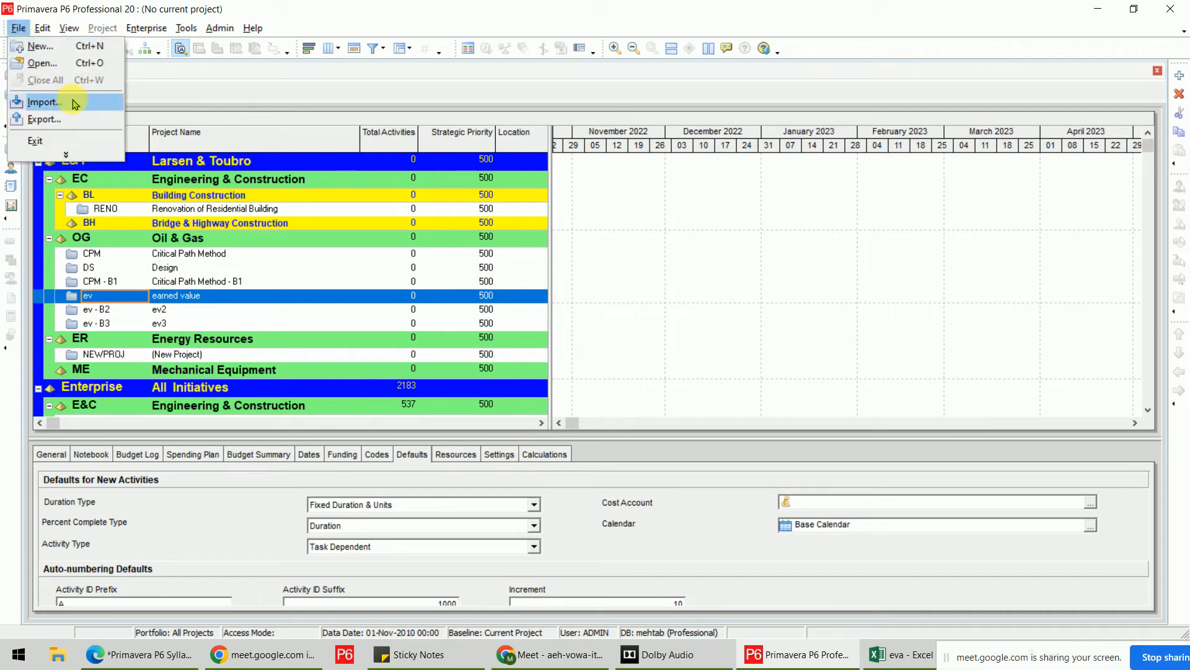
left_click(44, 102)
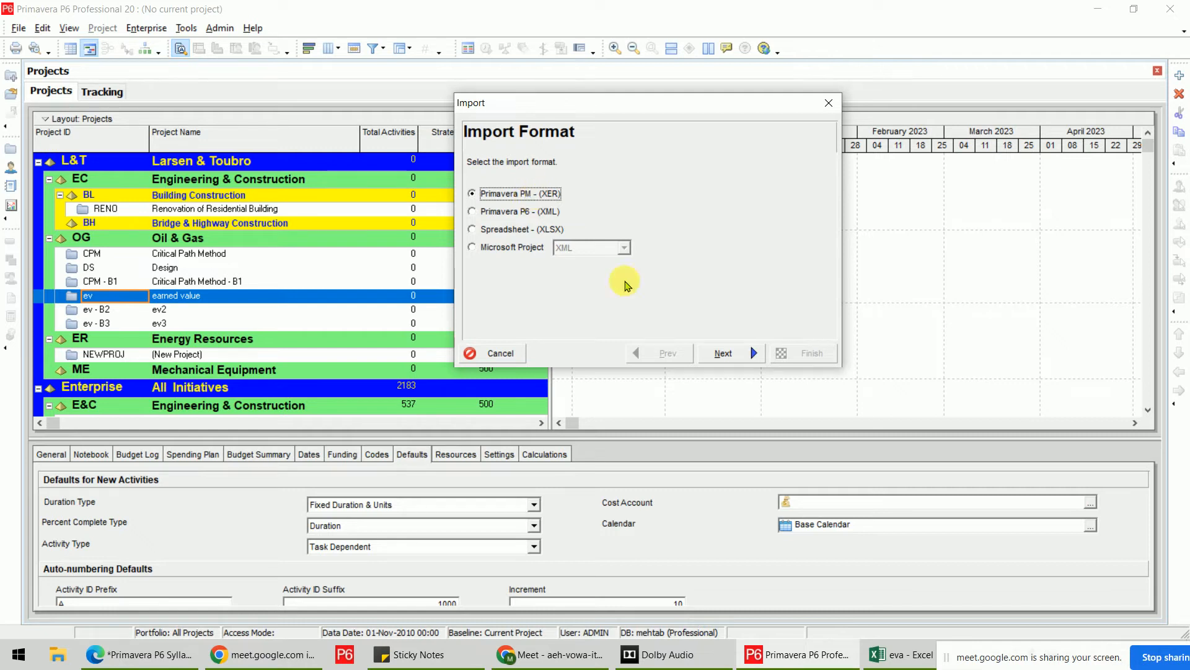
left_click(720, 362)
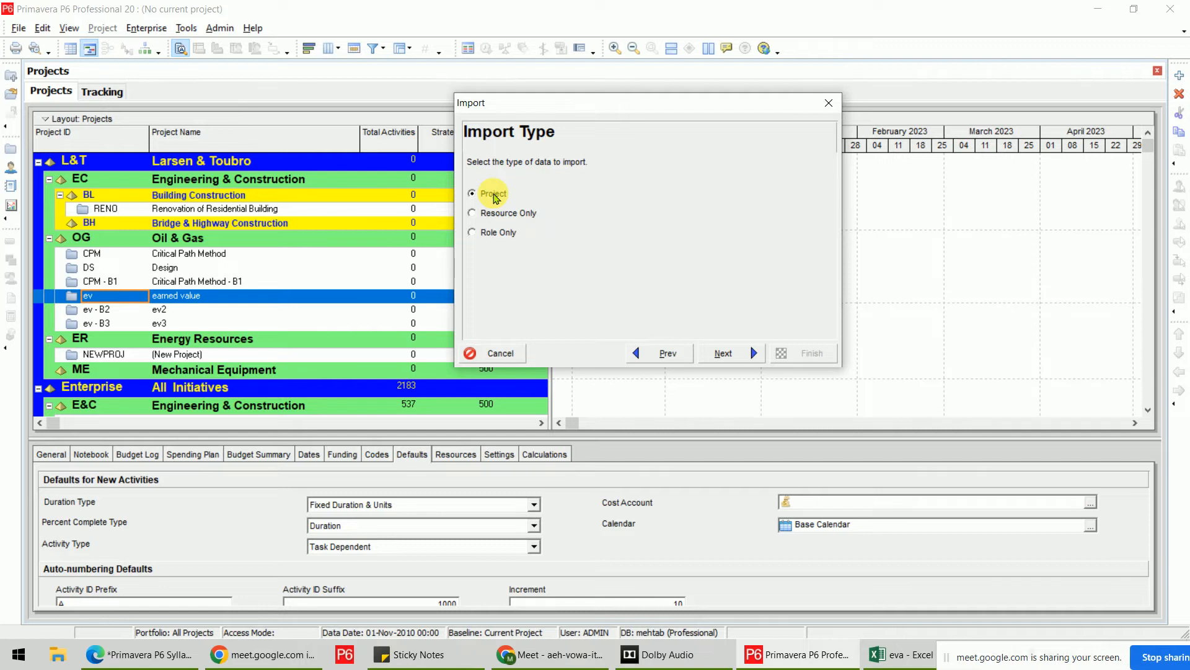
left_click(723, 353)
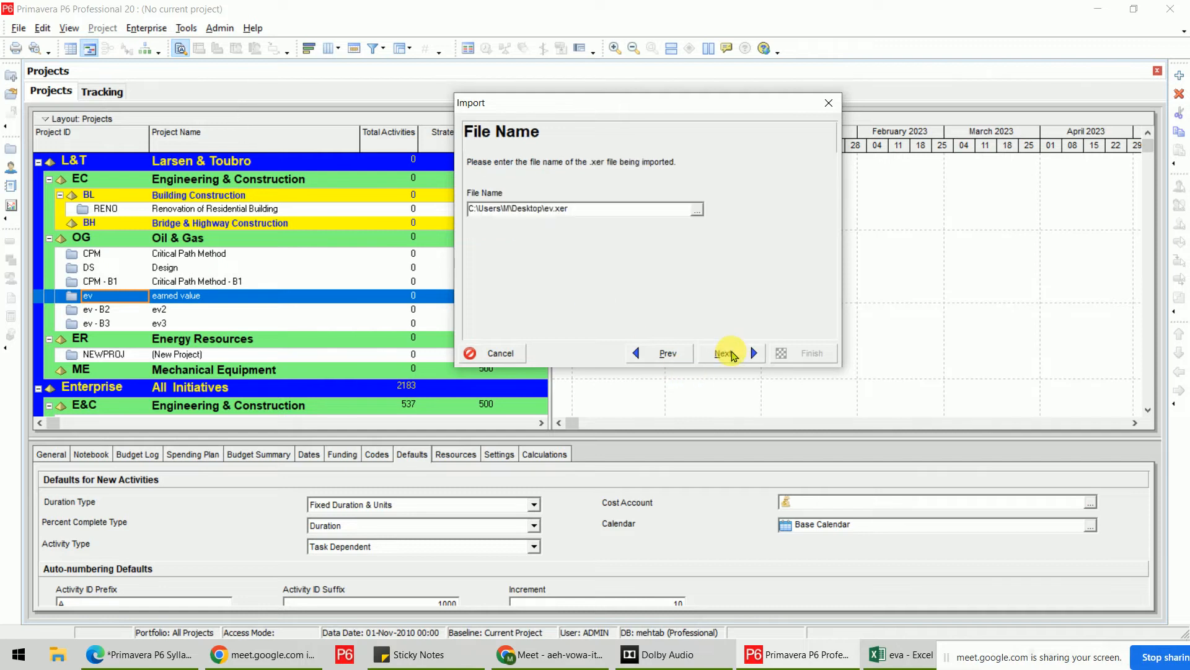
left_click(695, 209)
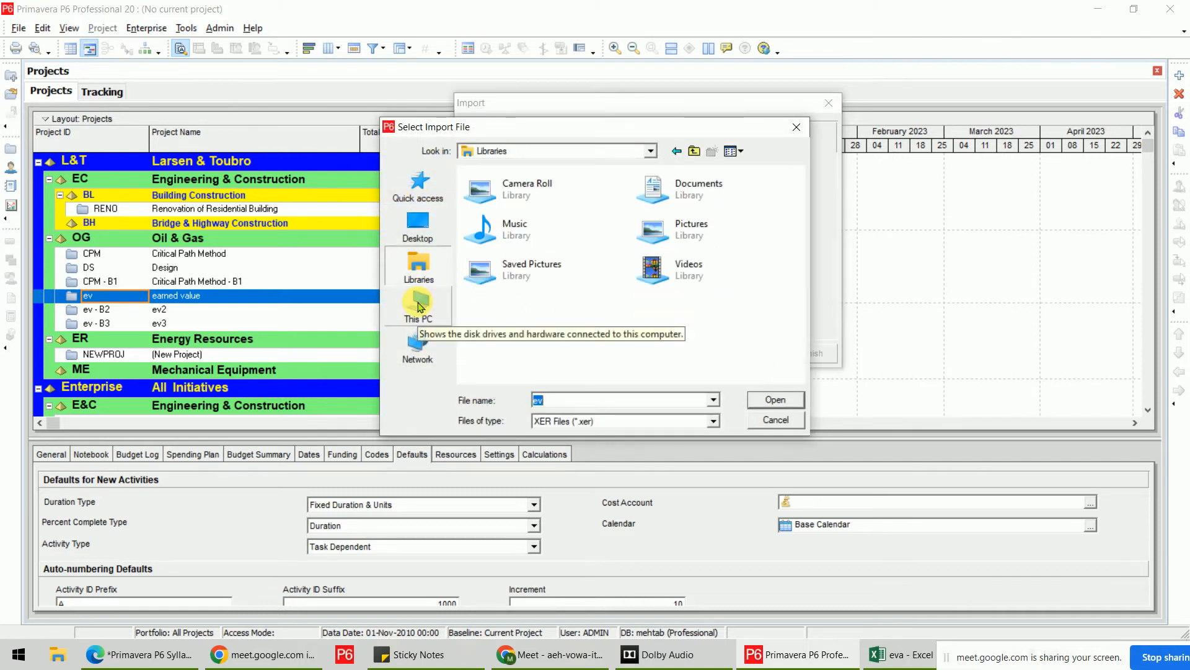
left_click(428, 230)
scroll(632, 285, "down", 10)
left_click(561, 354)
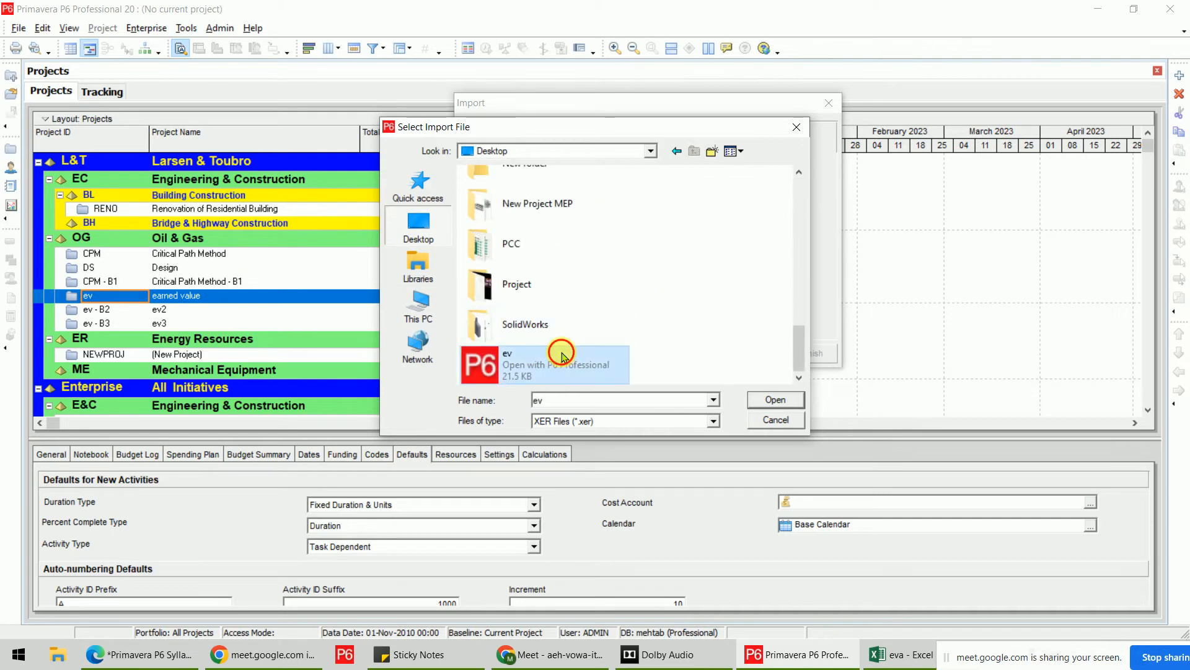
double_click(561, 355)
left_click(723, 354)
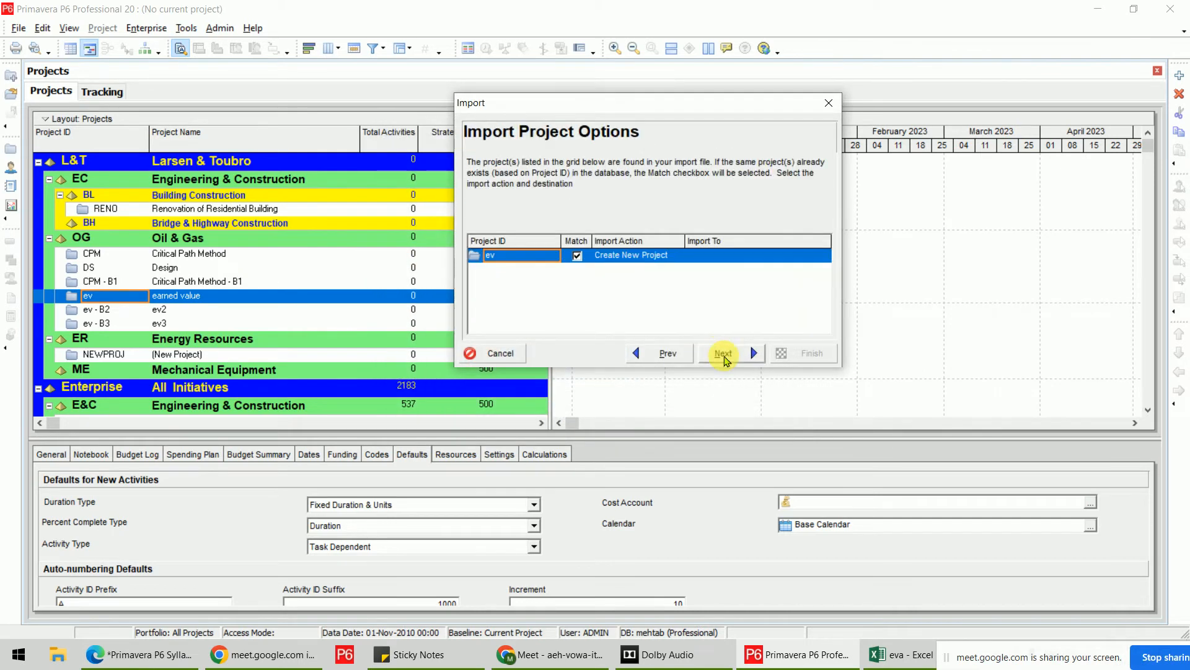
Set the Import Action for project ev to Create New Project.
left_click(675, 259)
left_click(677, 256)
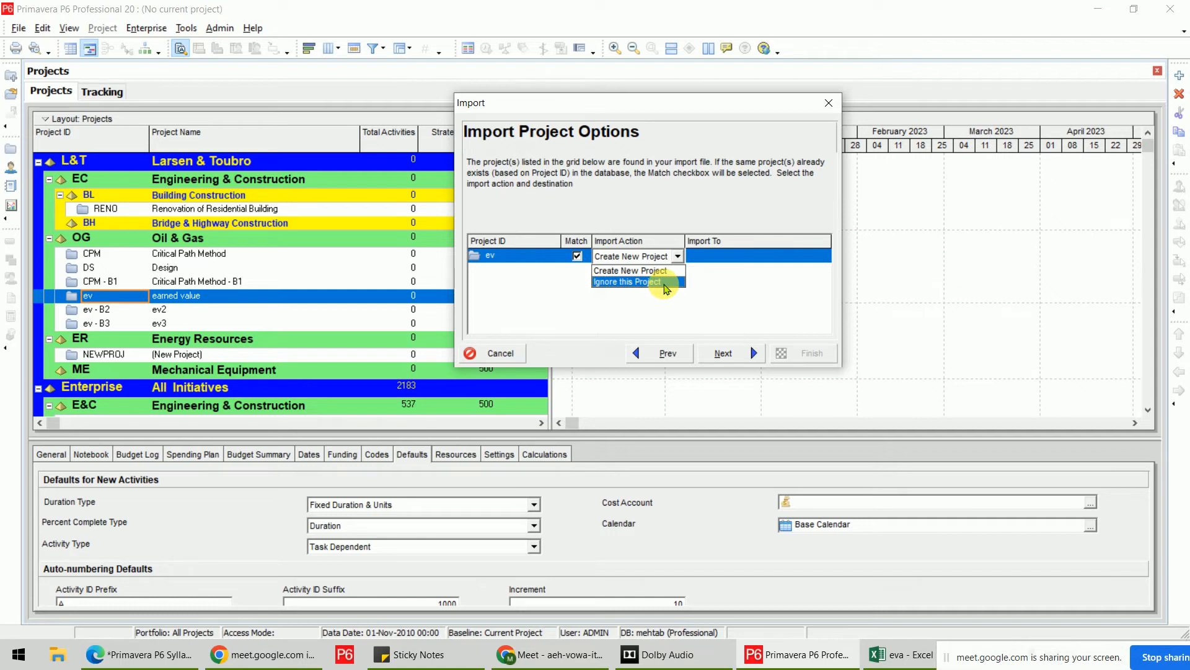
left_click(666, 287)
left_click(800, 256)
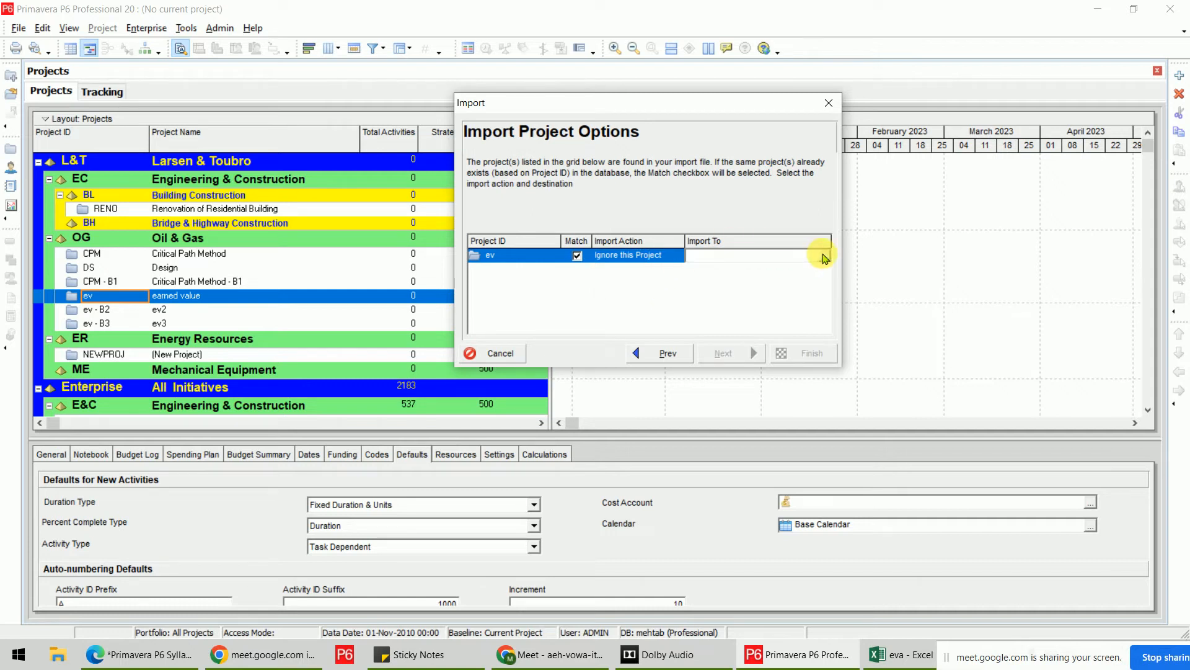
left_click(824, 257)
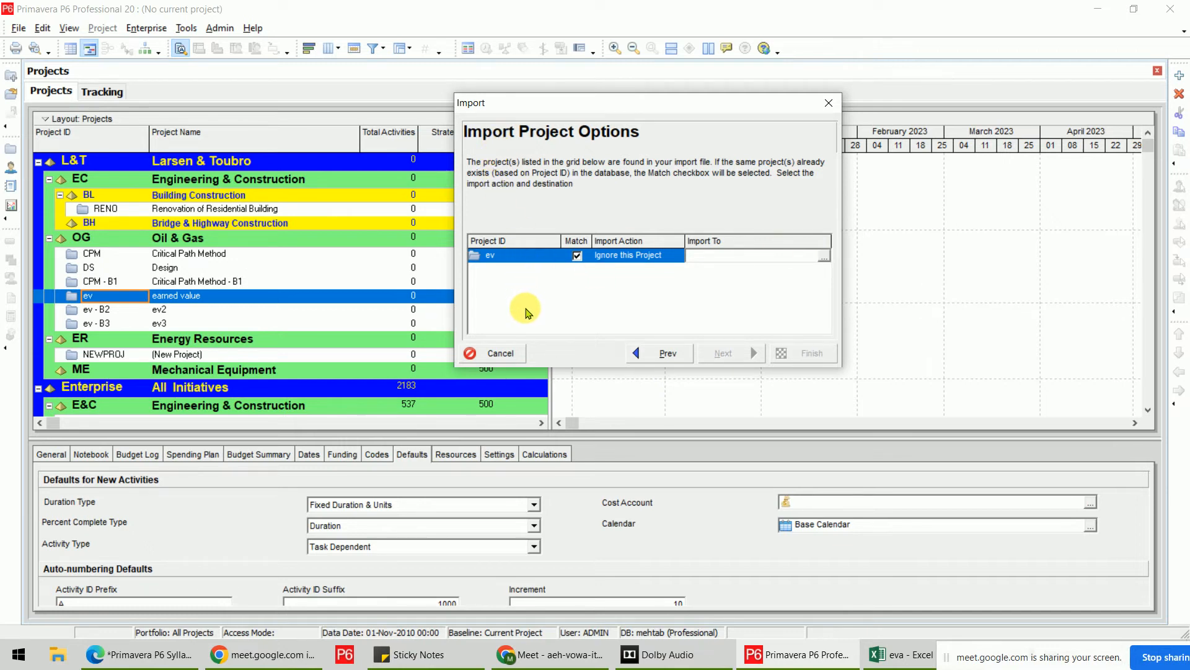
left_click(680, 259)
left_click(680, 259)
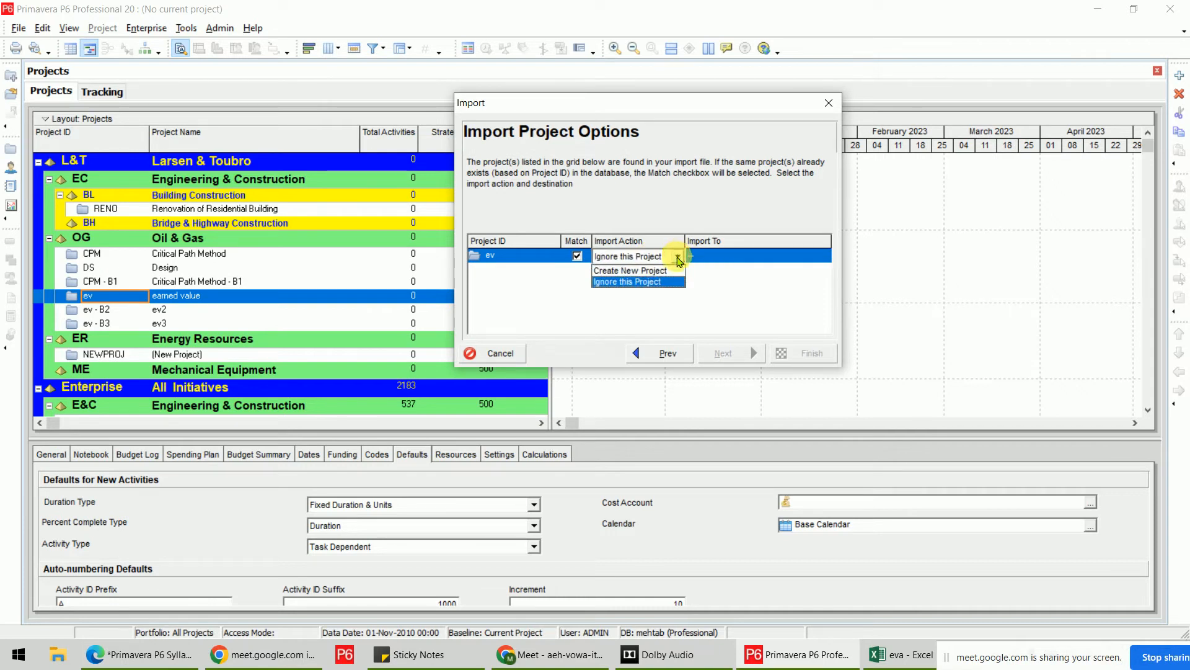
left_click(657, 271)
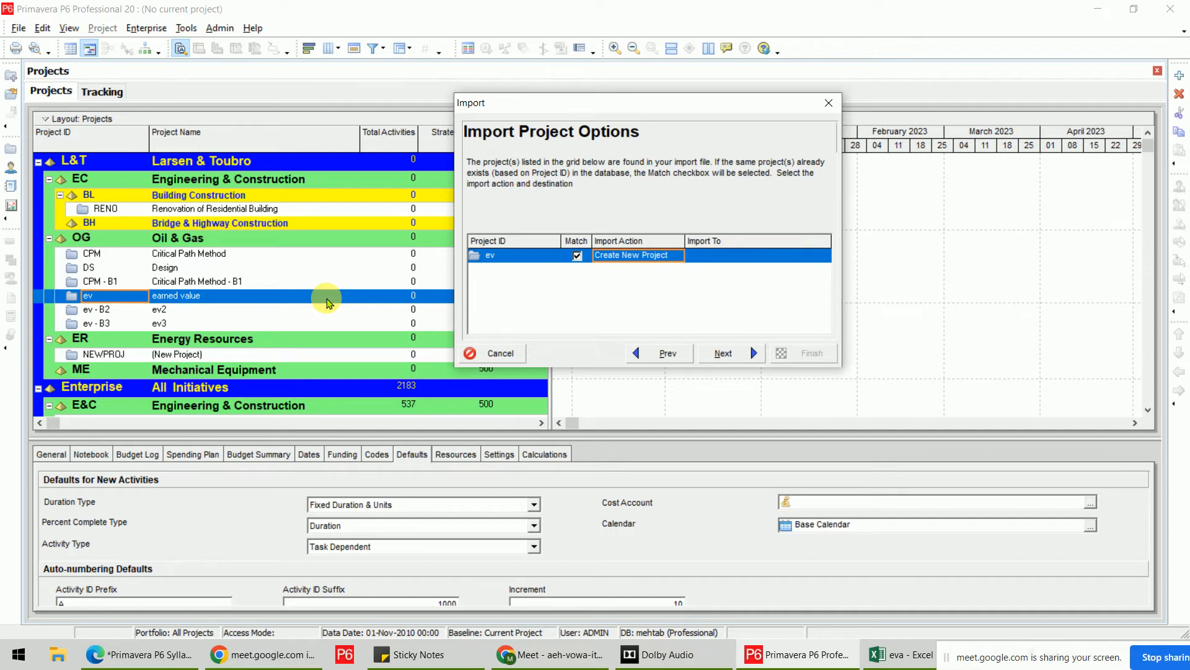
Import into the BH Bridge & Highway Construction EPS with default settings and finish.
left_click(742, 255)
left_click(822, 255)
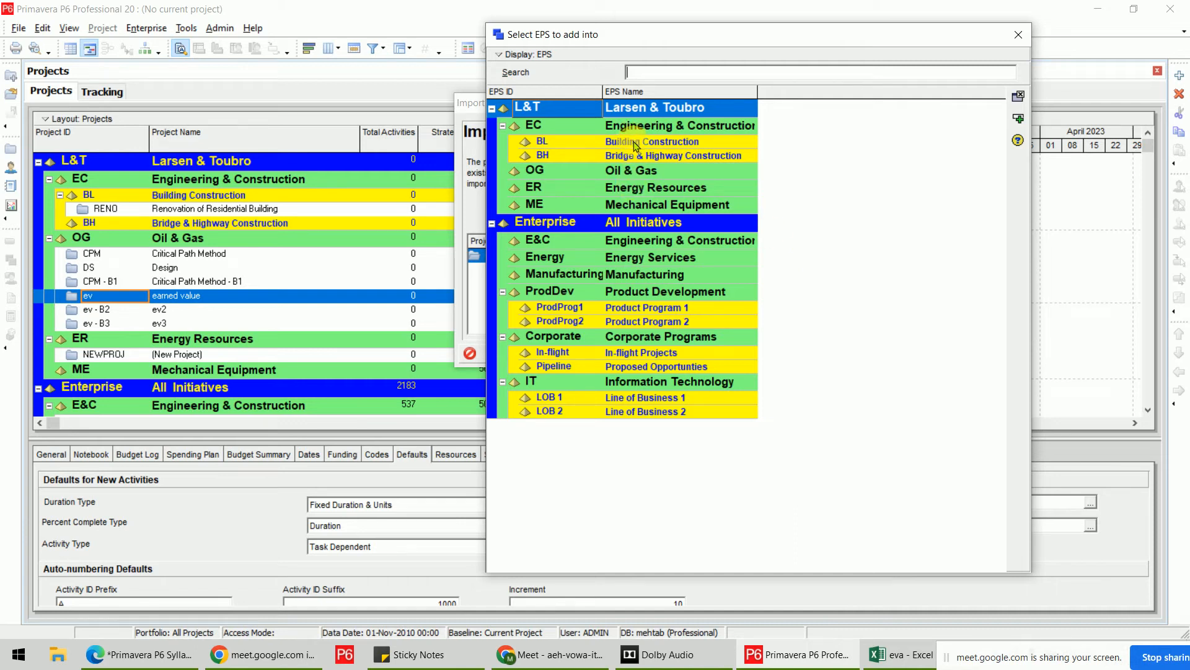
left_click(643, 156)
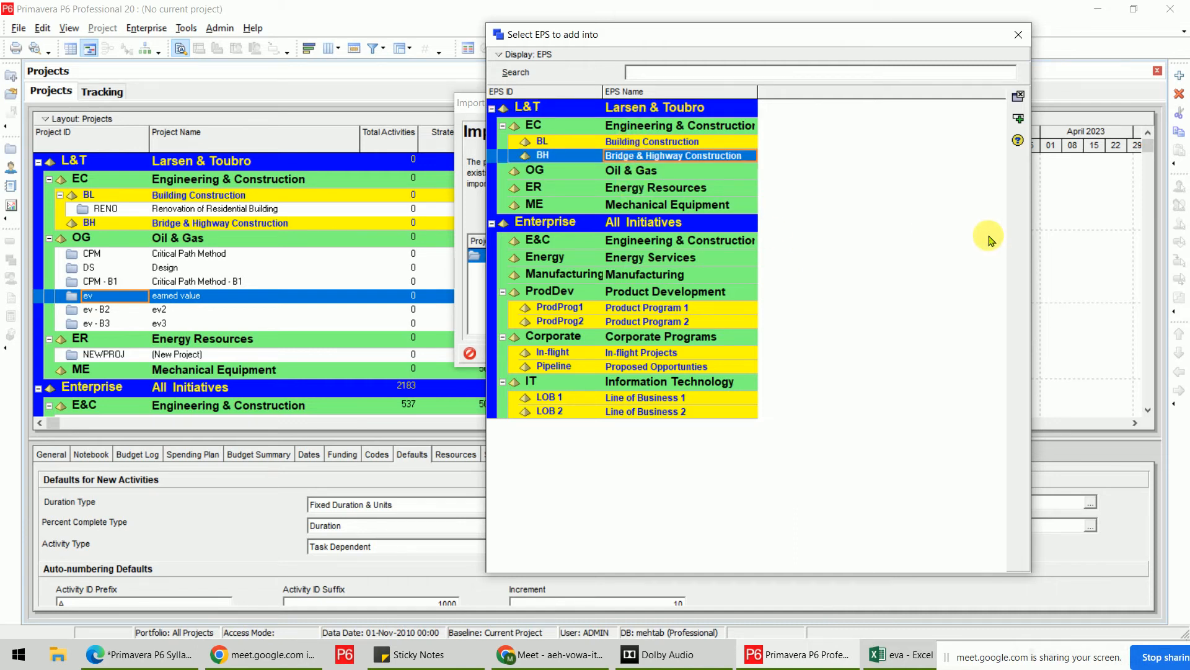
left_click(1018, 97)
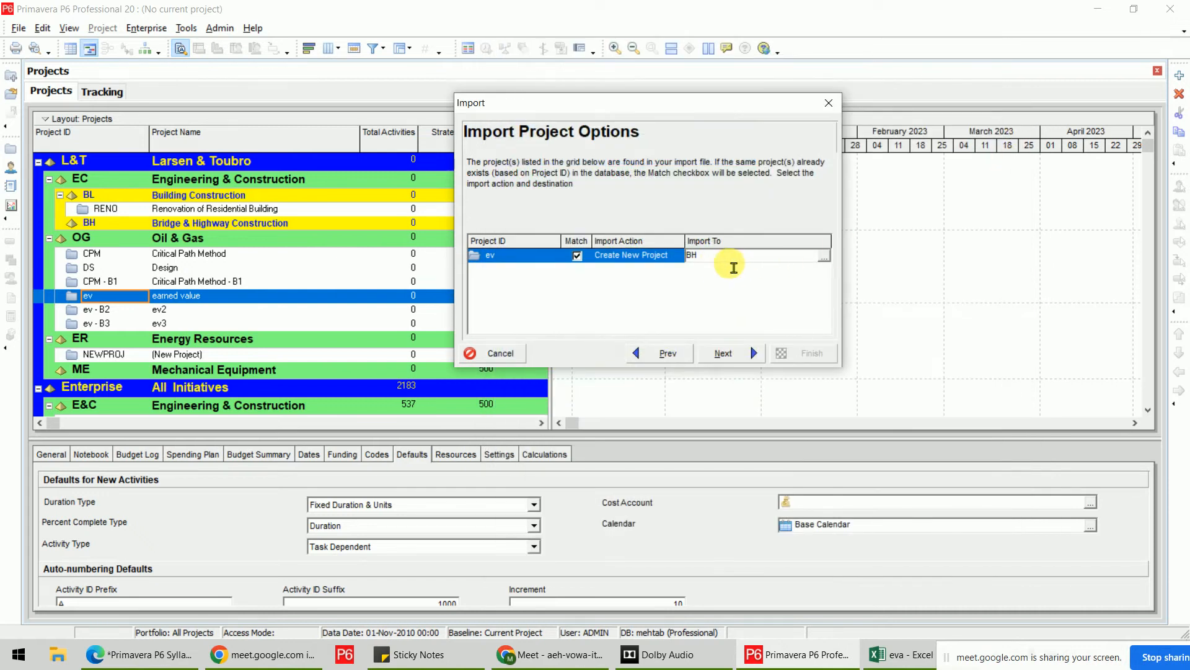
left_click(744, 351)
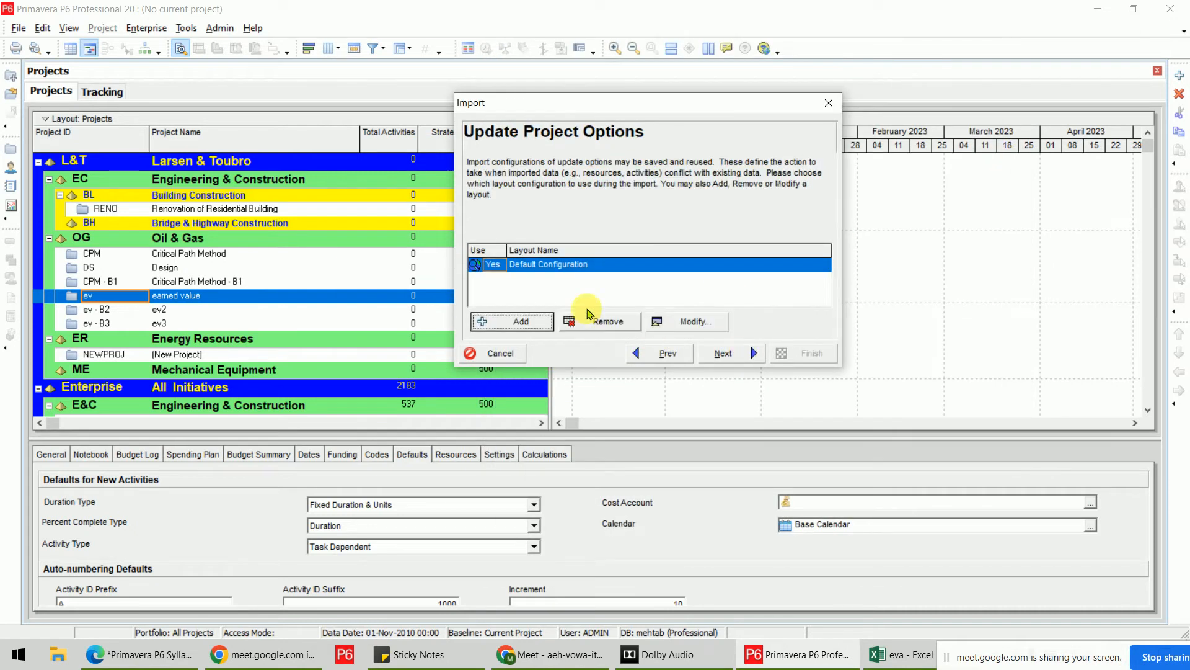
left_click(752, 359)
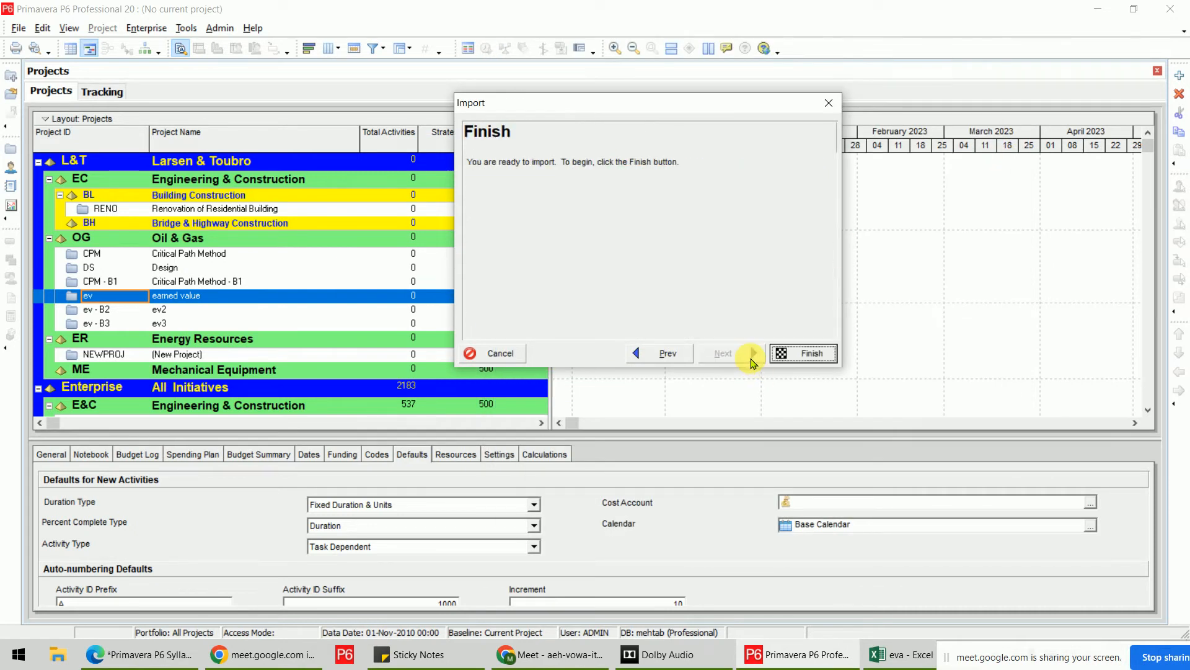
left_click(794, 354)
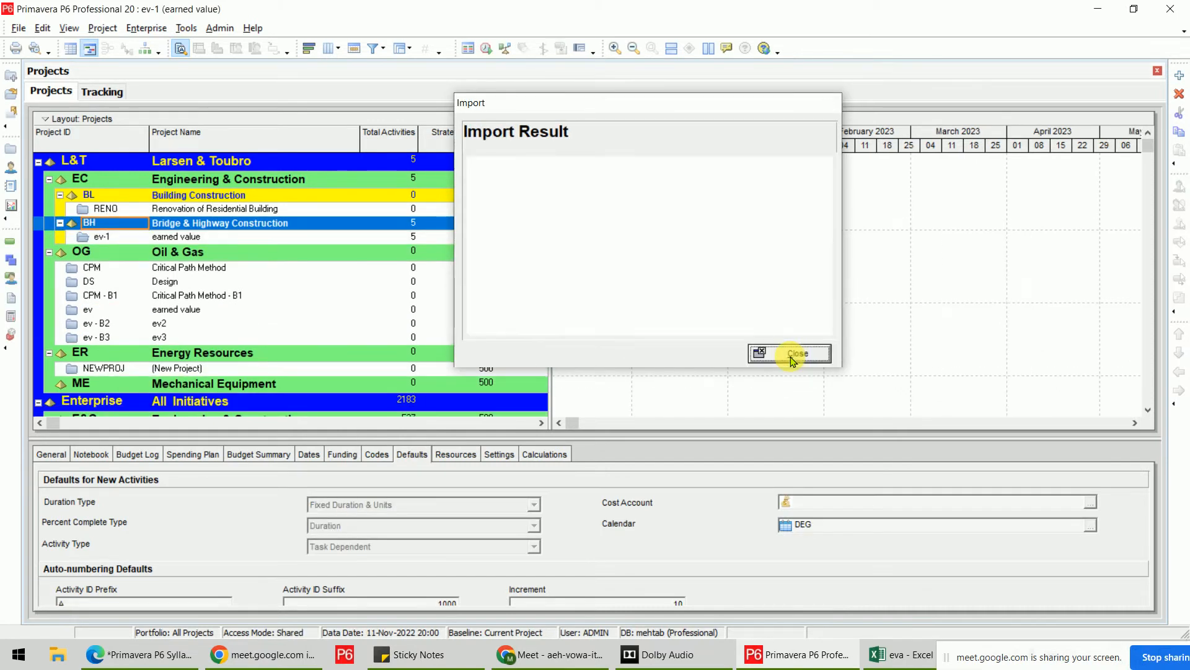
Dismiss the import result and open project ev-1 from the Projects list.
left_click(794, 354)
left_click(196, 235)
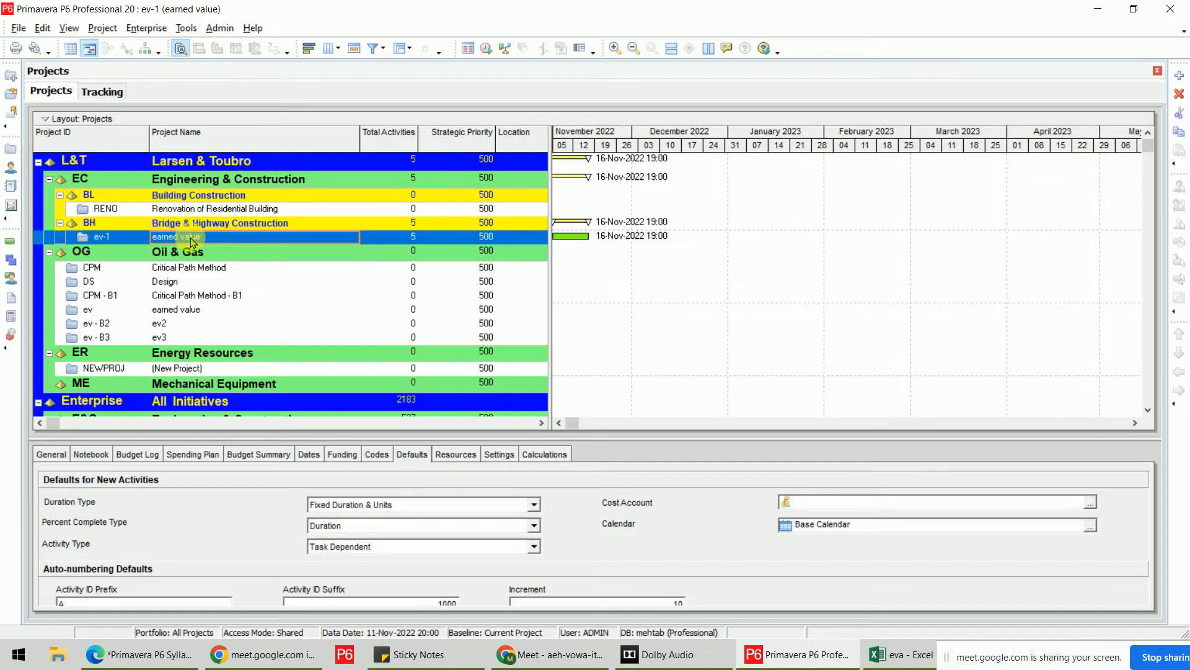
left_click(124, 309)
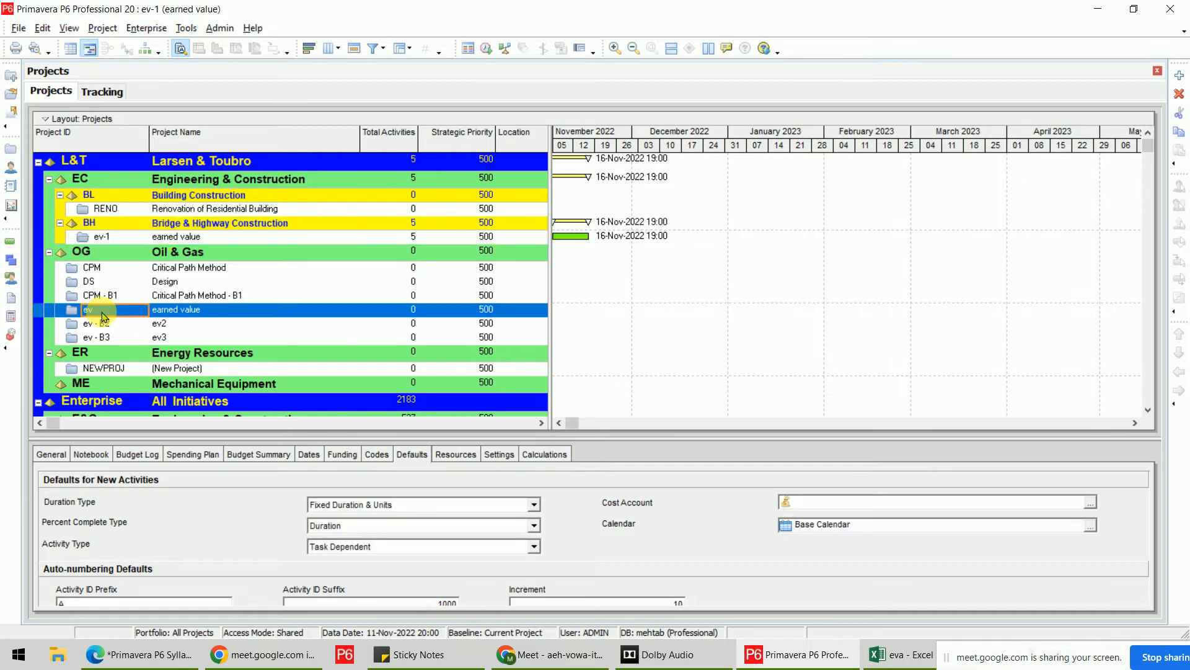
left_click(124, 239)
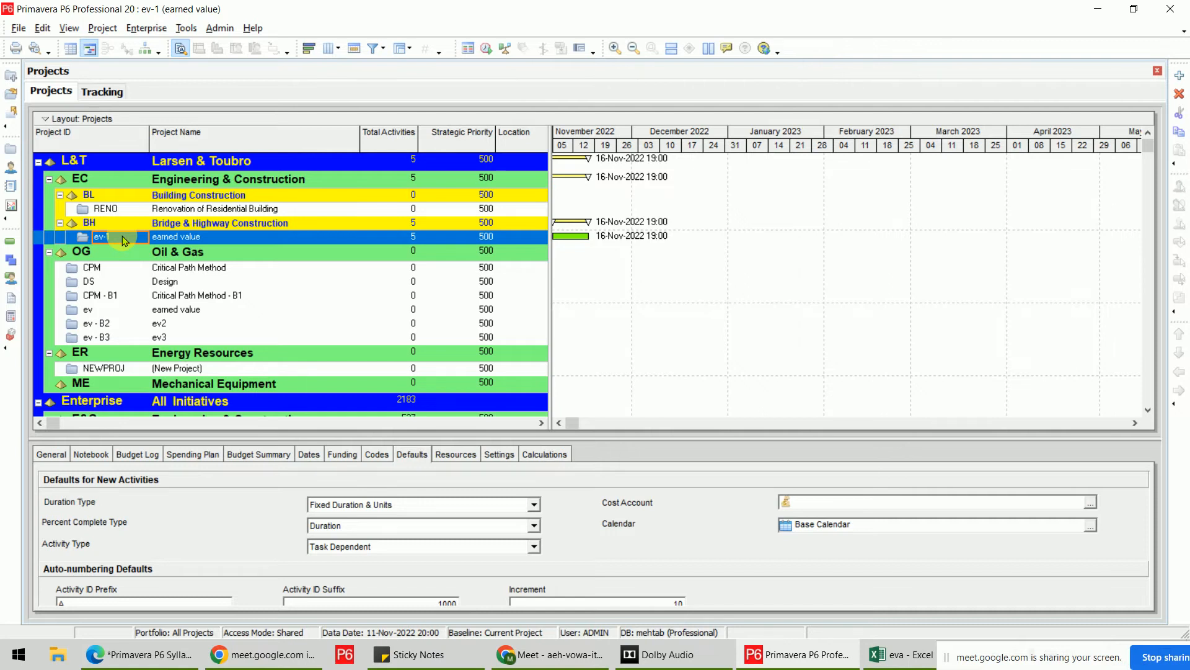
right_click(124, 241)
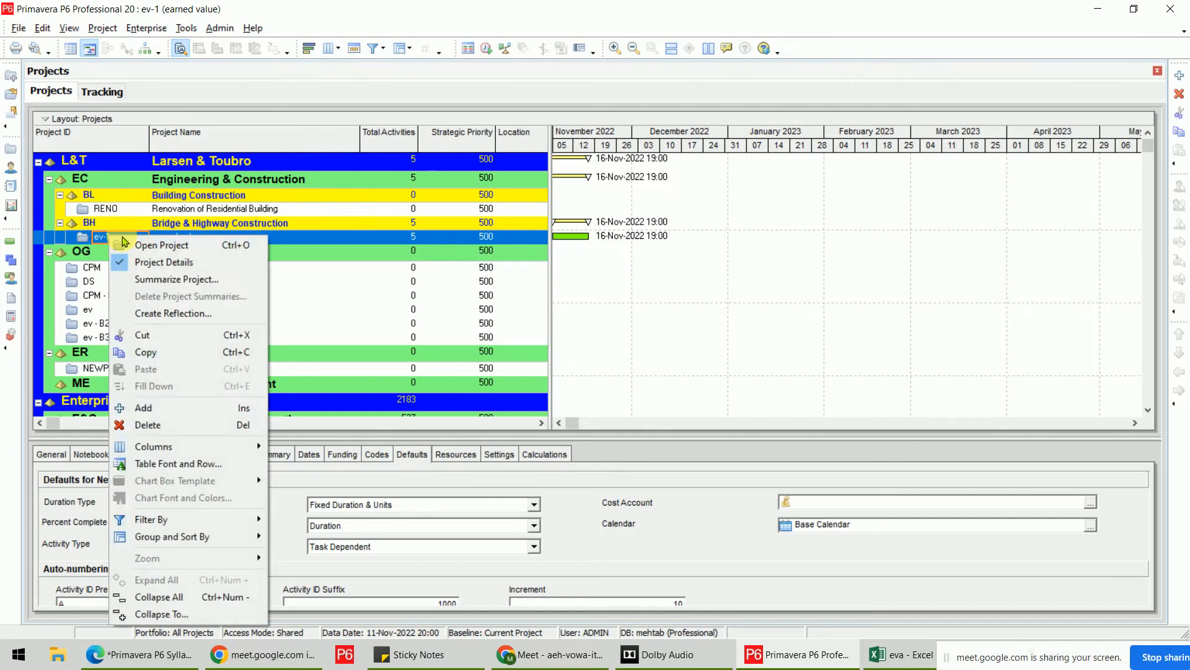
left_click(149, 245)
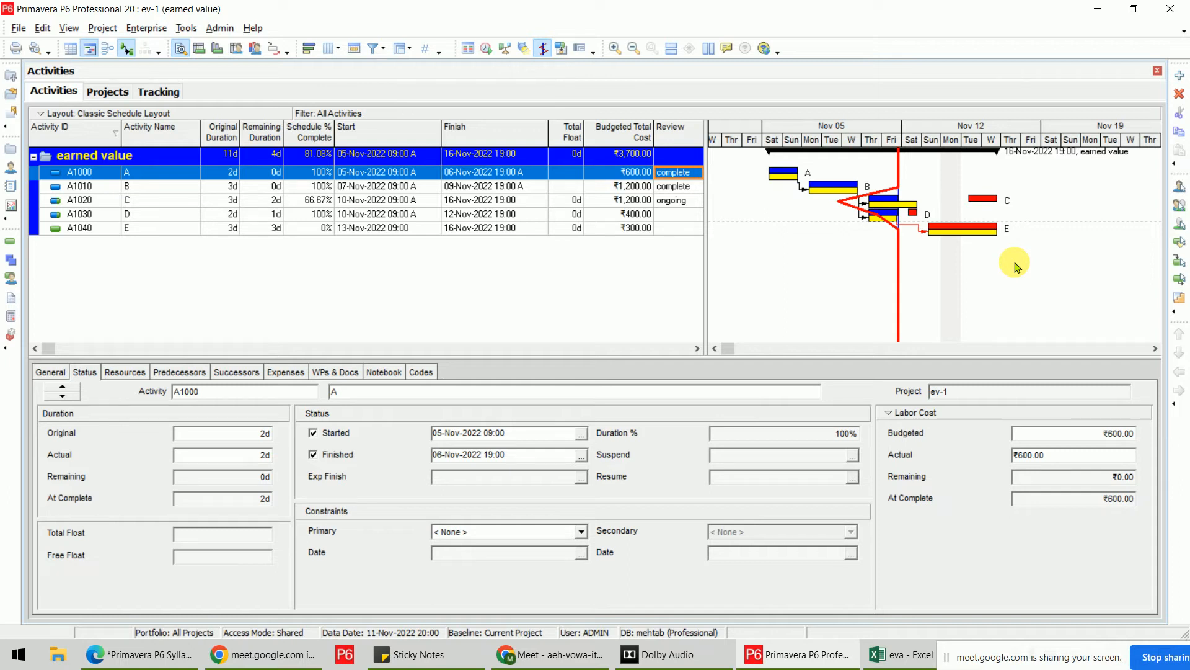
left_click(18, 28)
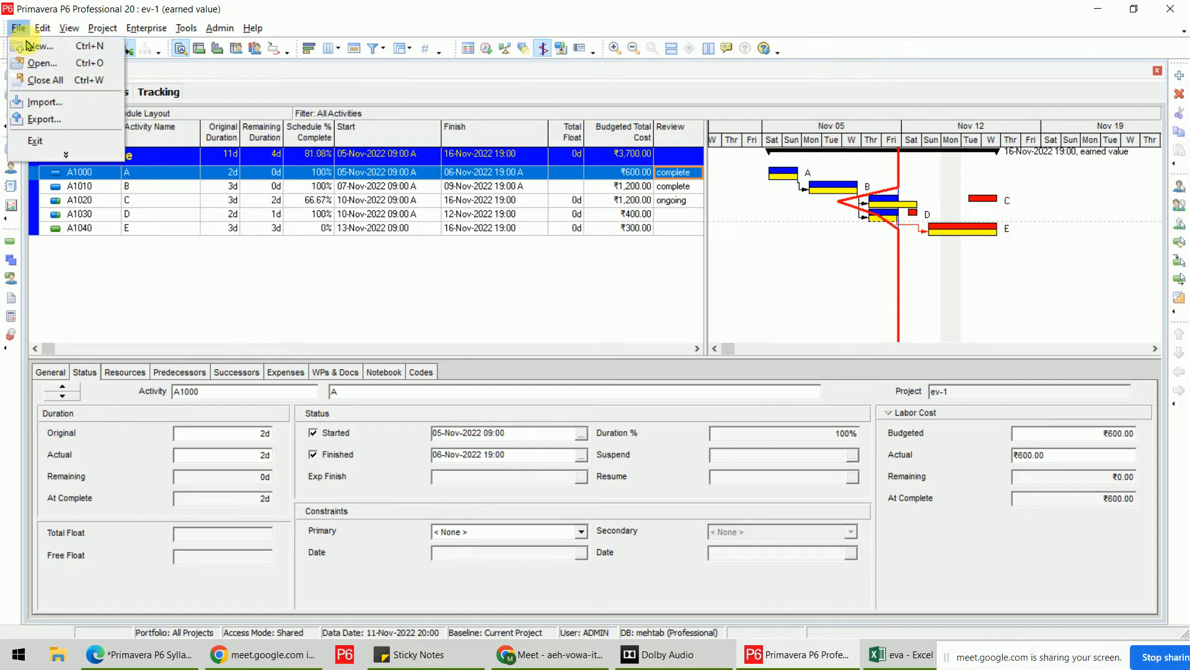
left_click(44, 119)
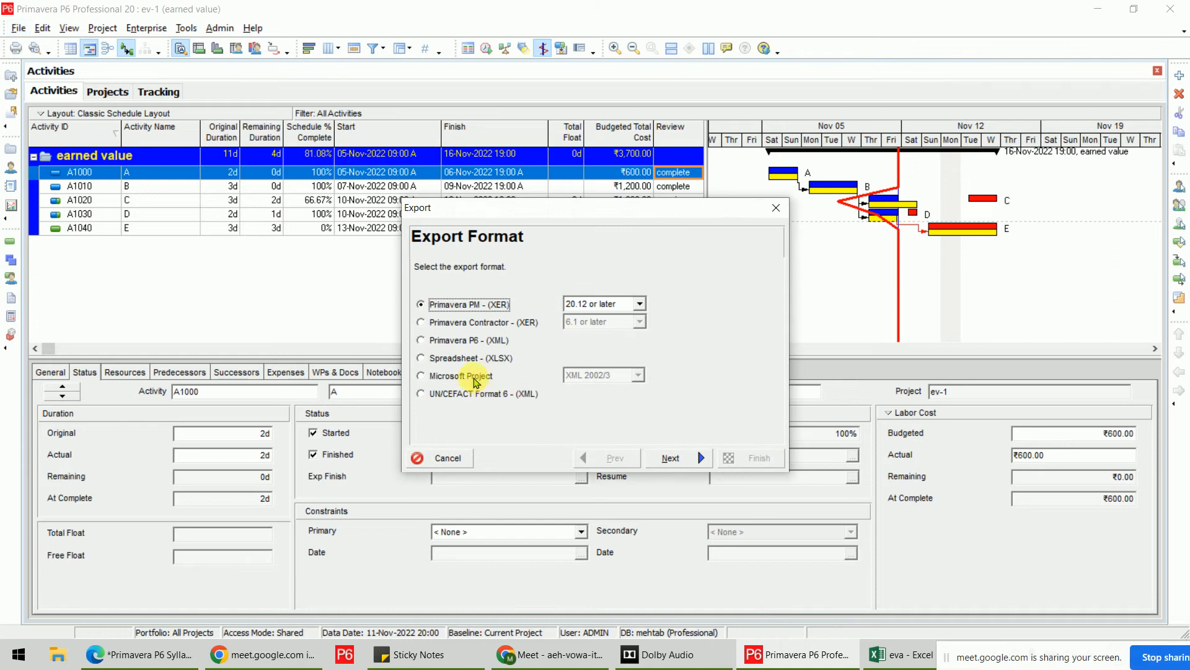
left_click(469, 358)
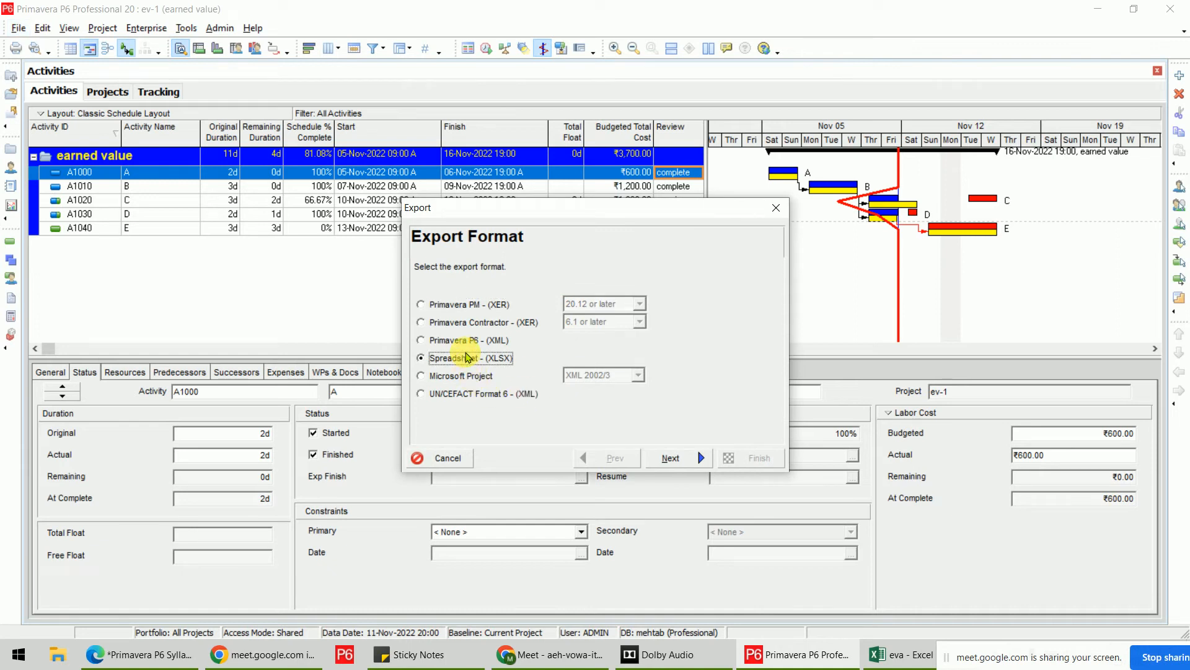
left_click(671, 457)
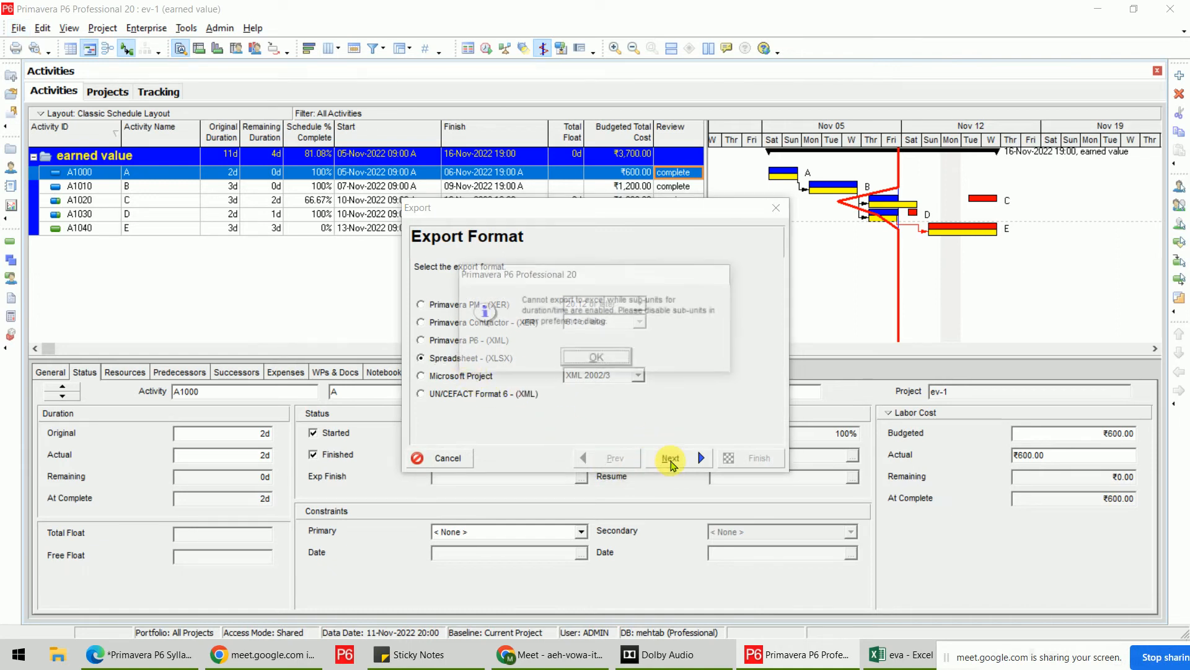
left_click(597, 358)
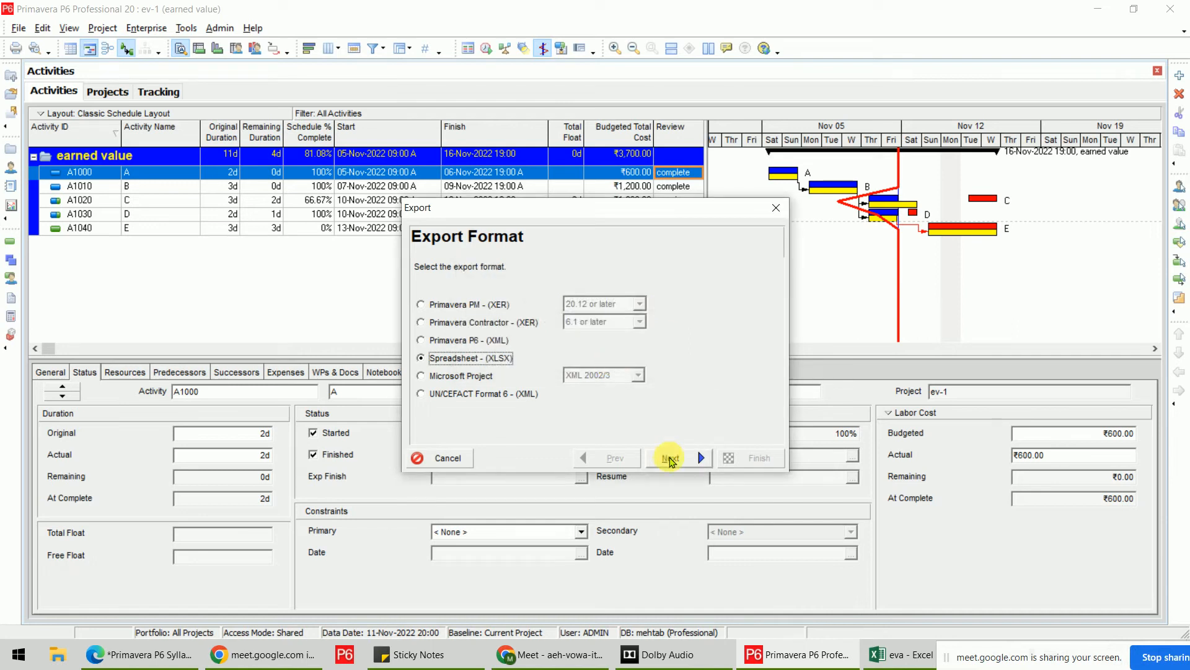
left_click(674, 465)
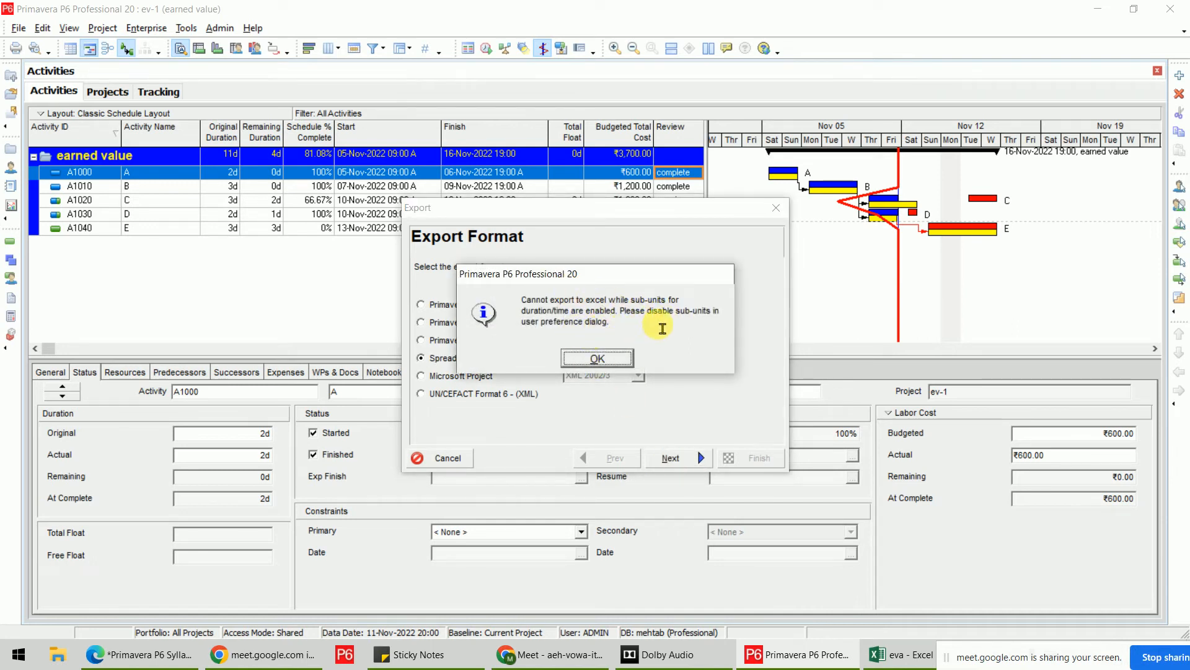
left_click(597, 358)
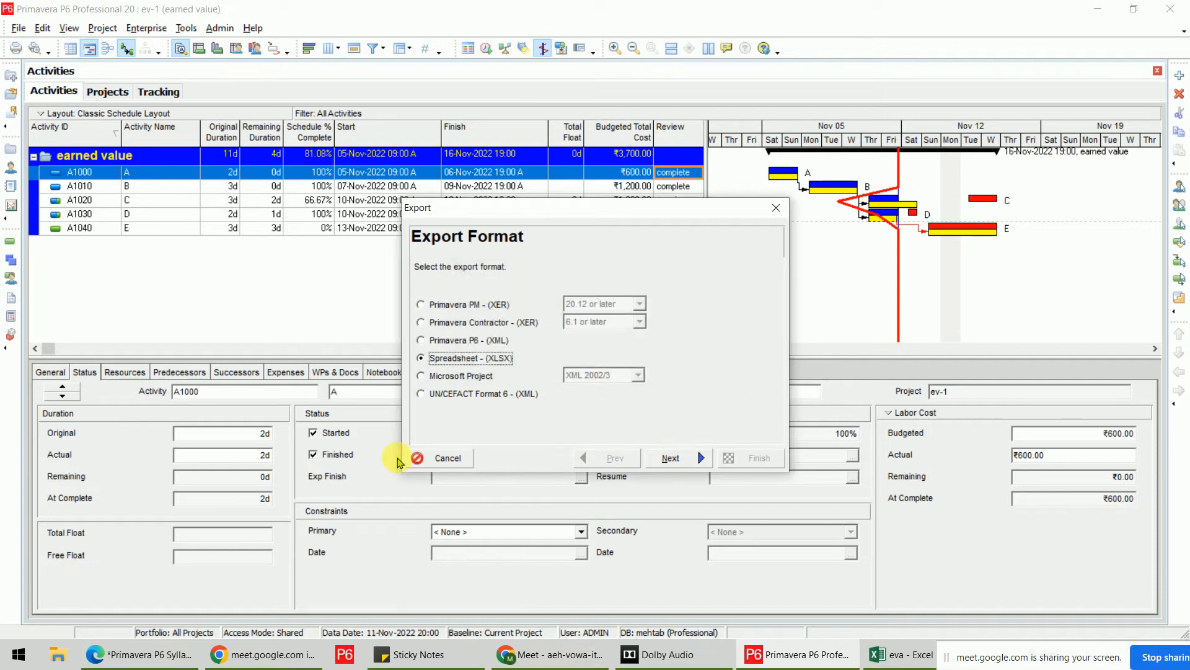
left_click(441, 457)
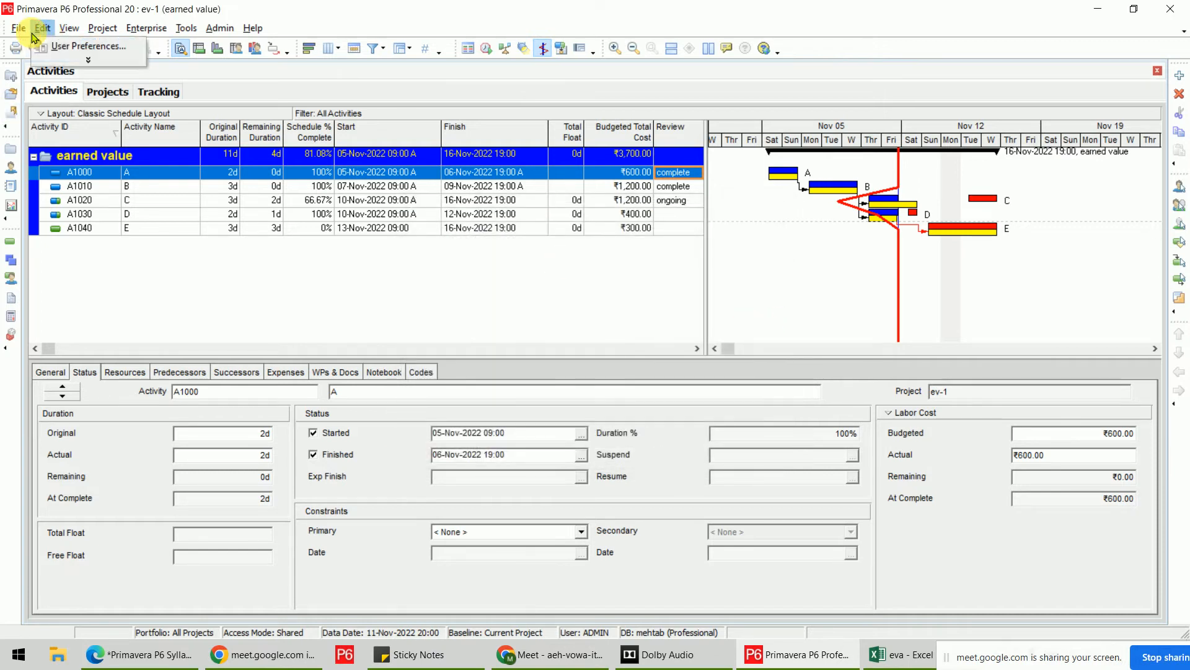
Uncheck the Hours sub-unit under User Preferences Time Units so durations read like 2.00d.
left_click(61, 31)
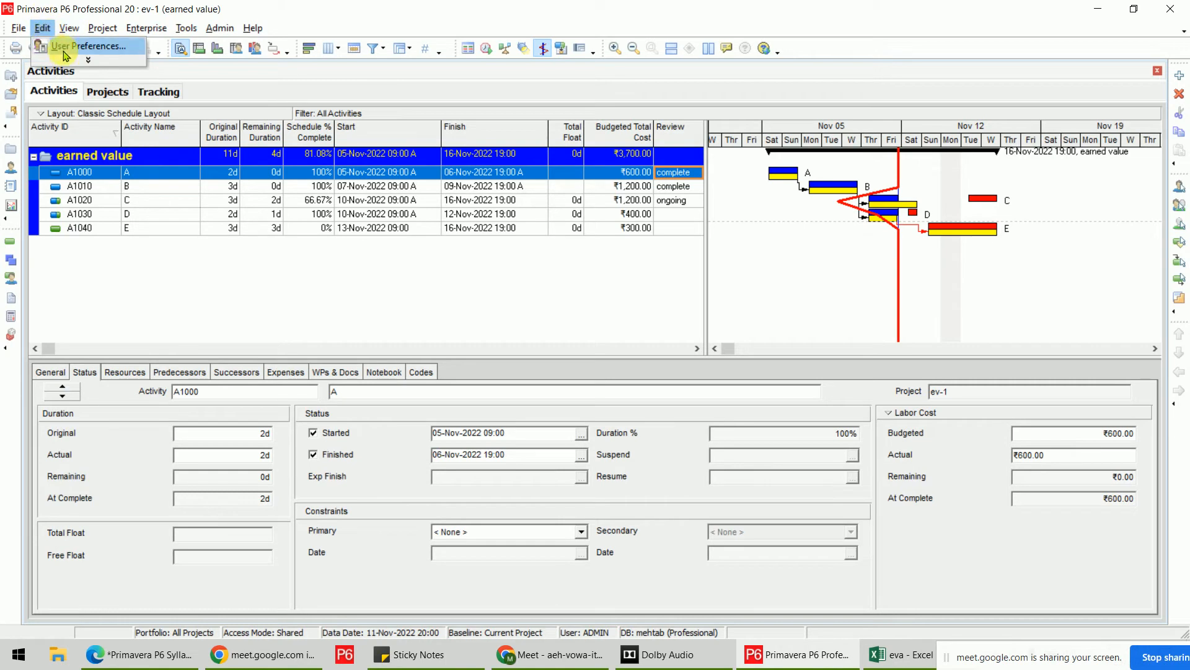
left_click(52, 47)
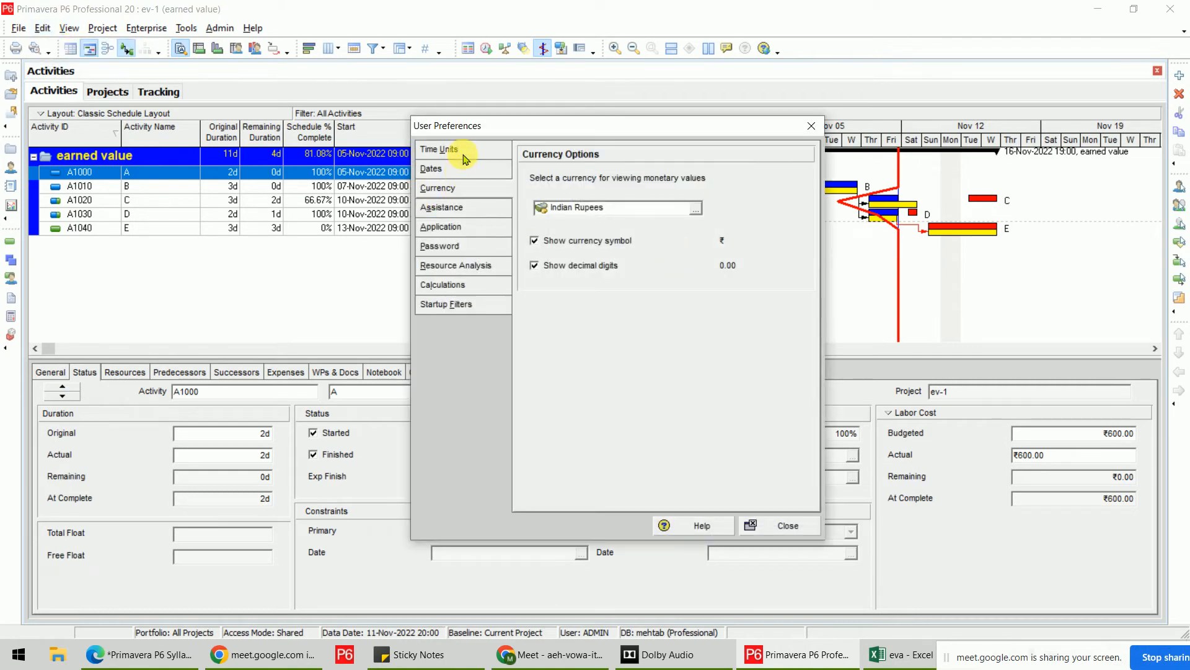
left_click(463, 157)
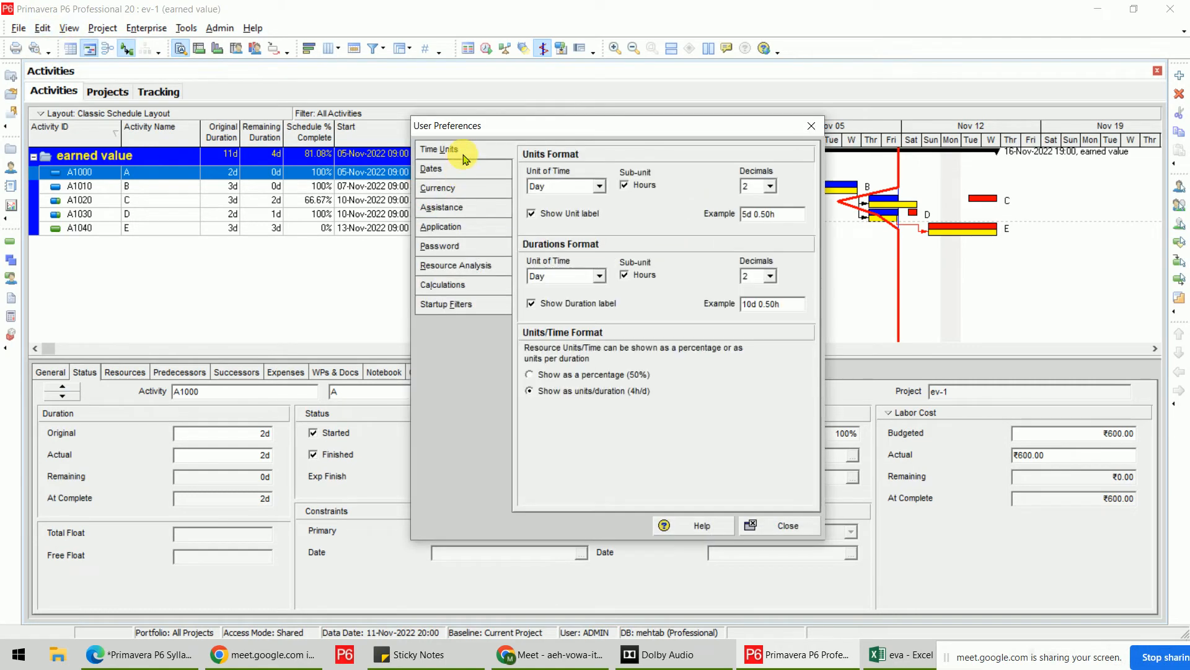
left_click(645, 187)
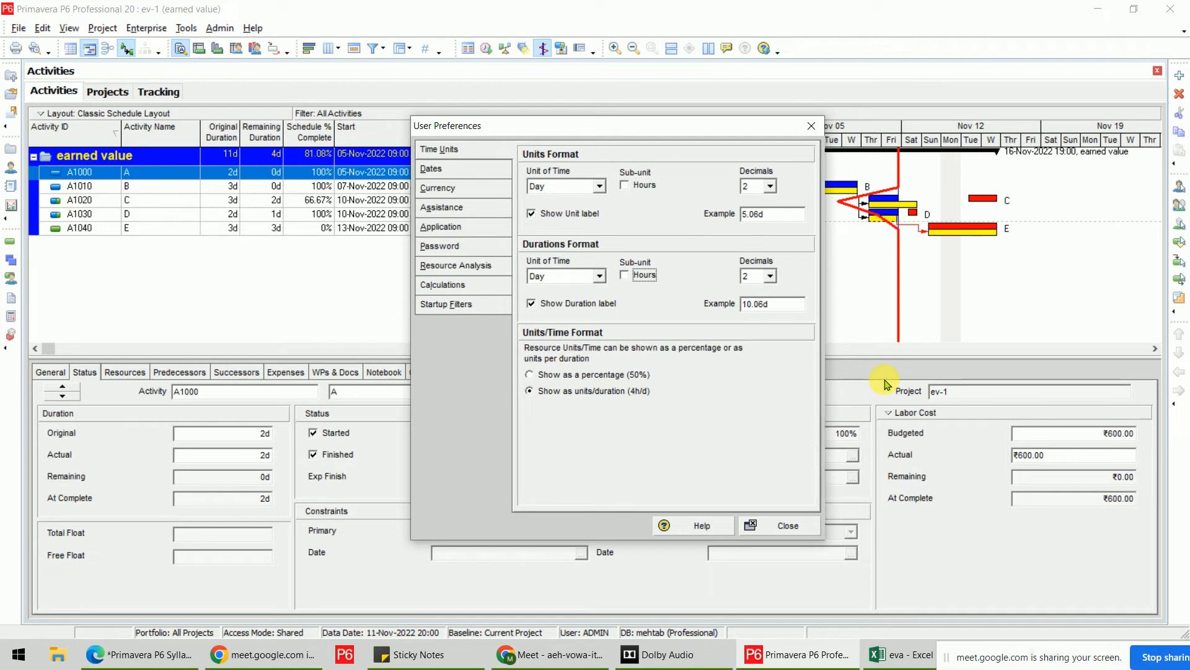
left_click(762, 528)
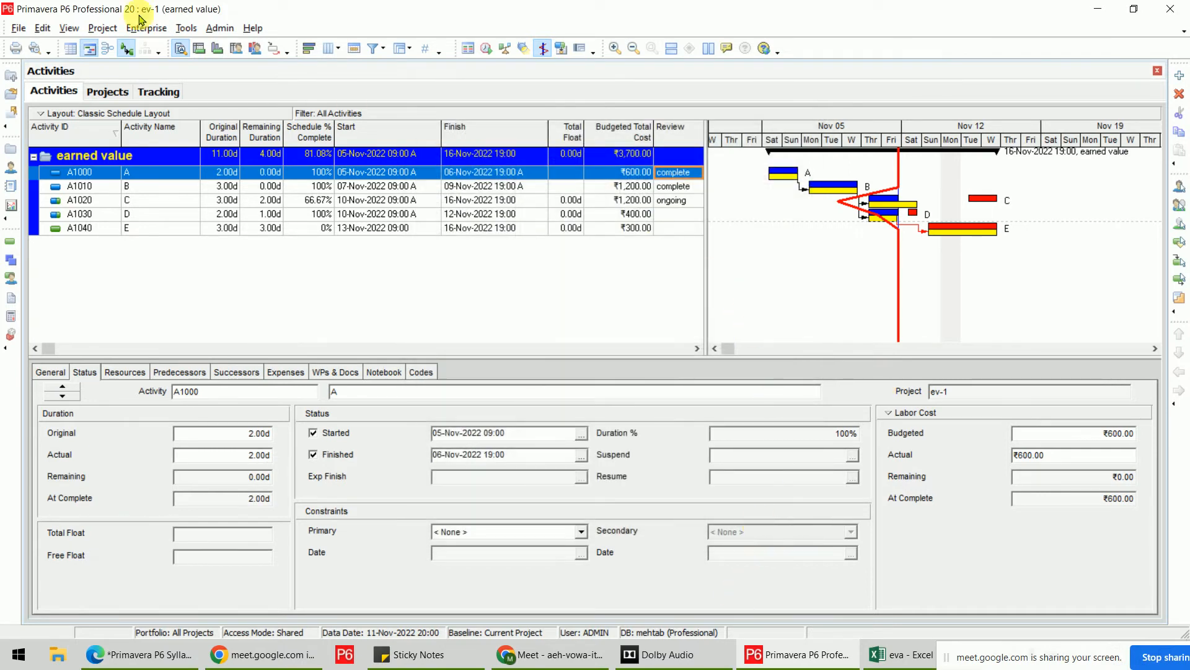
Start a new export using the Spreadsheet (XLSX) format.
left_click(19, 28)
left_click(52, 119)
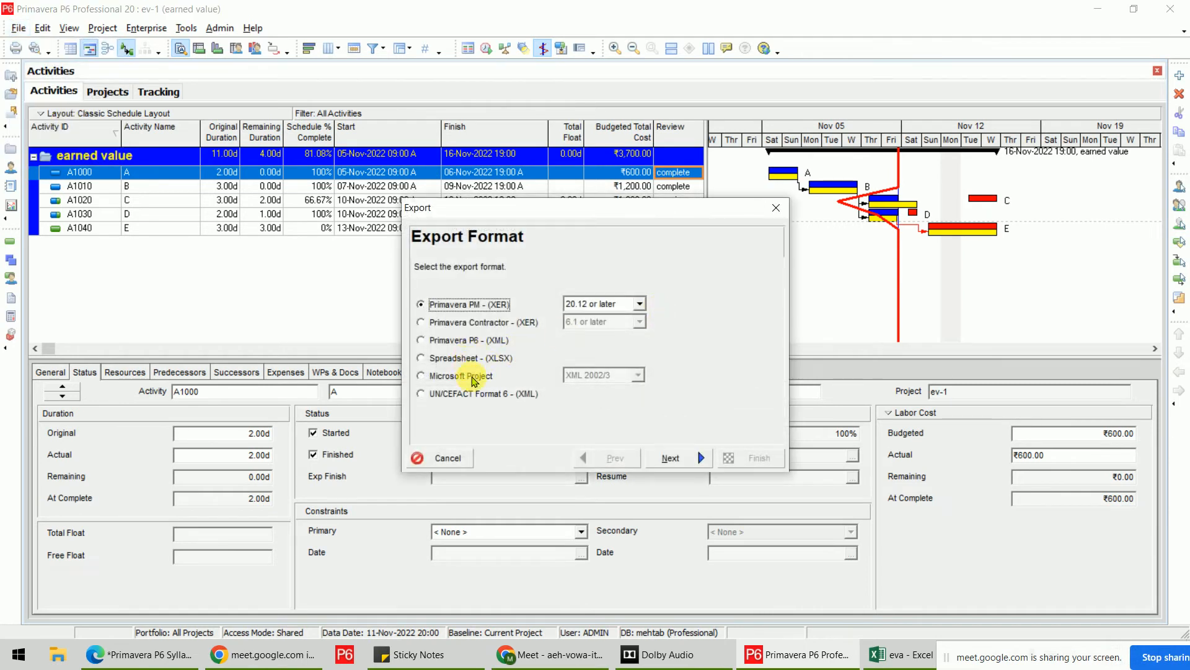
left_click(471, 375)
left_click(455, 357)
left_click(701, 459)
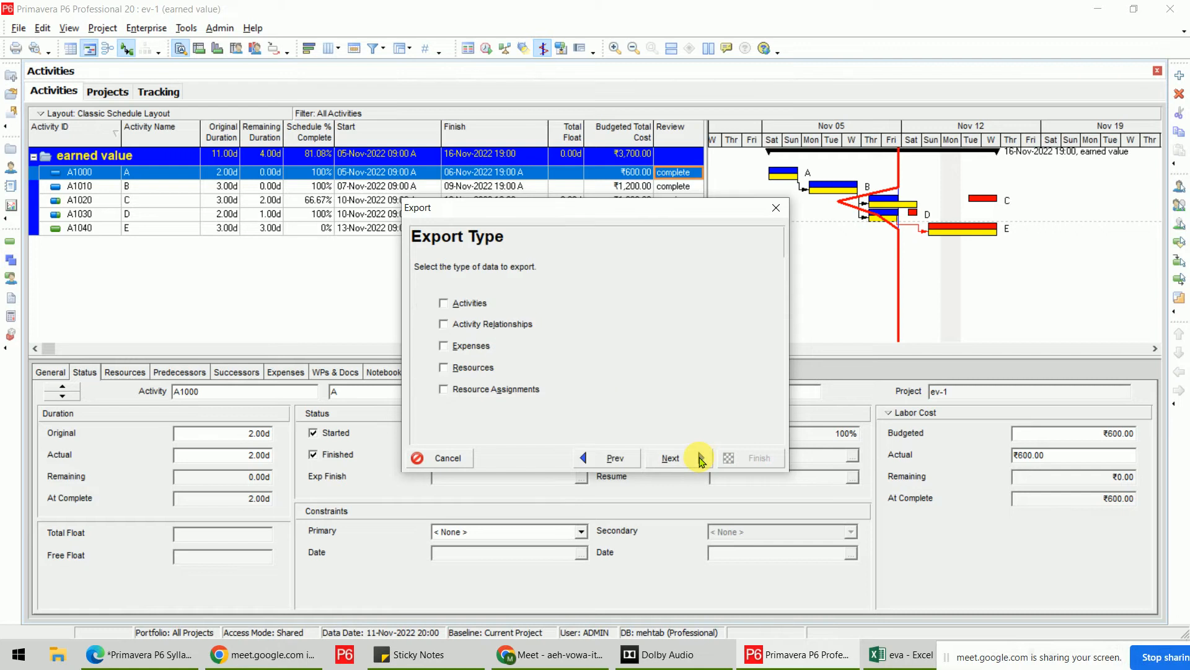
Include relationships, expenses, resources and resource assignments, and tick project ev-1.
left_click_drag(561, 207, 682, 155)
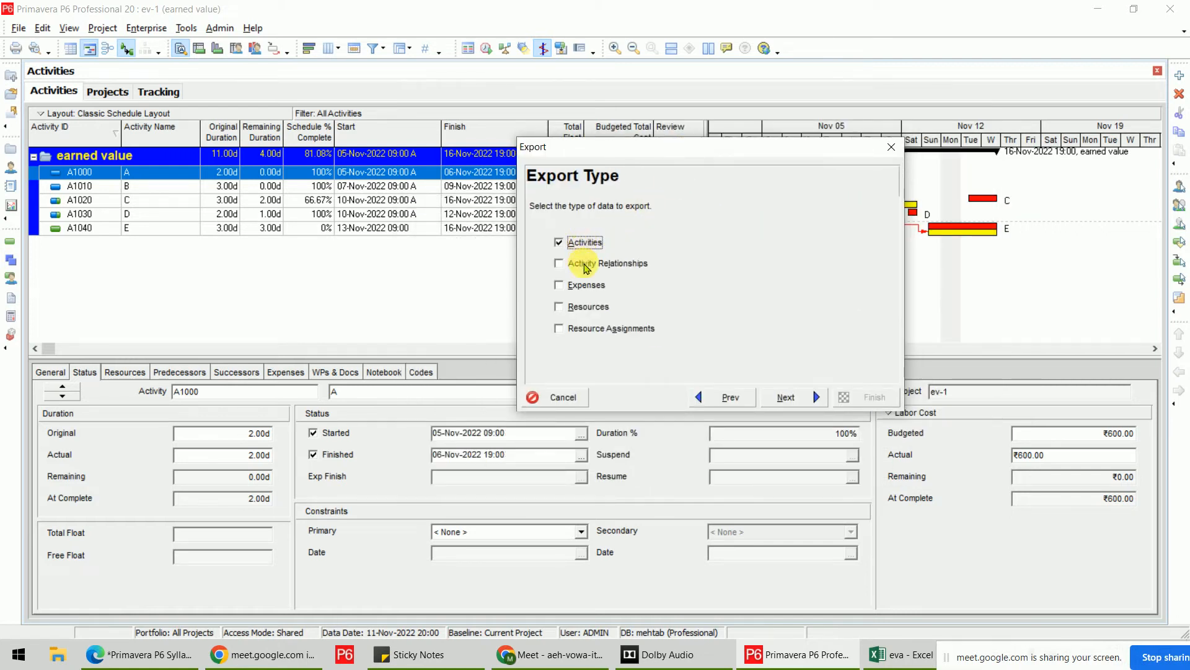
left_click(583, 264)
left_click(586, 286)
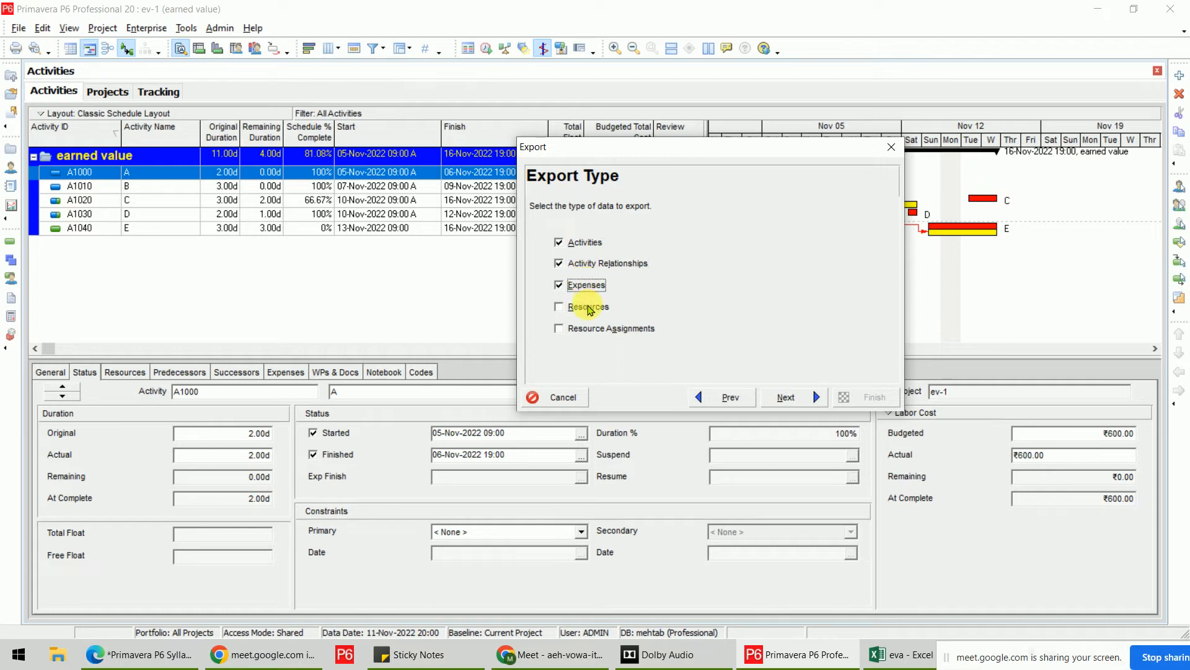
left_click(588, 307)
left_click(596, 329)
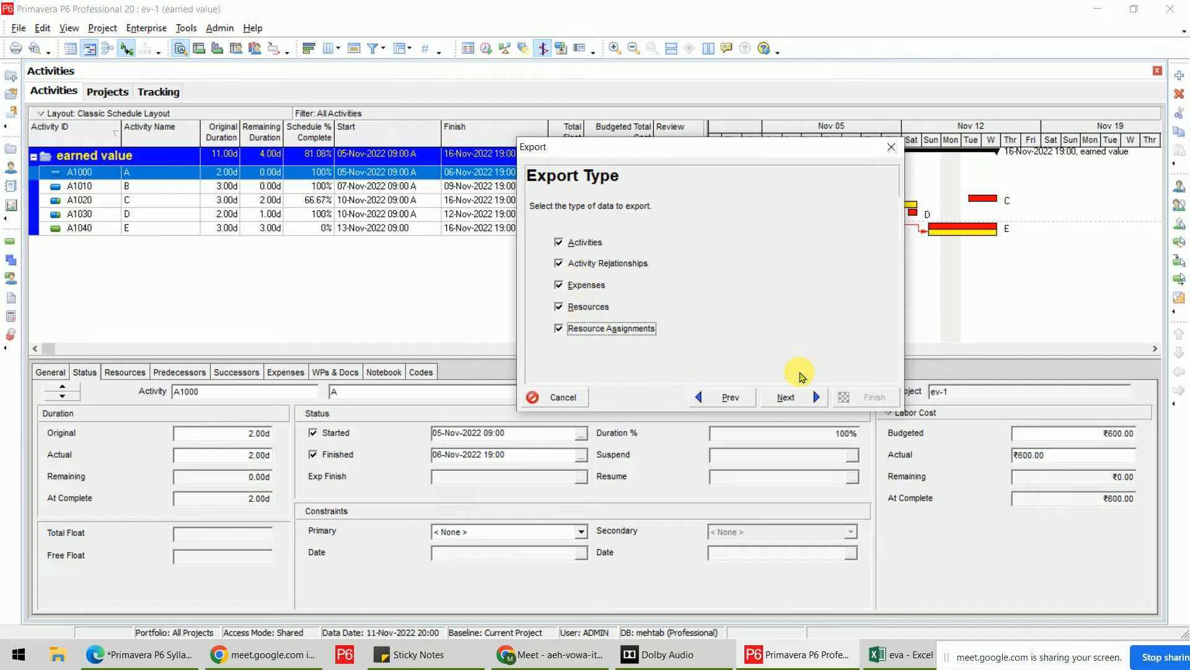
left_click(800, 398)
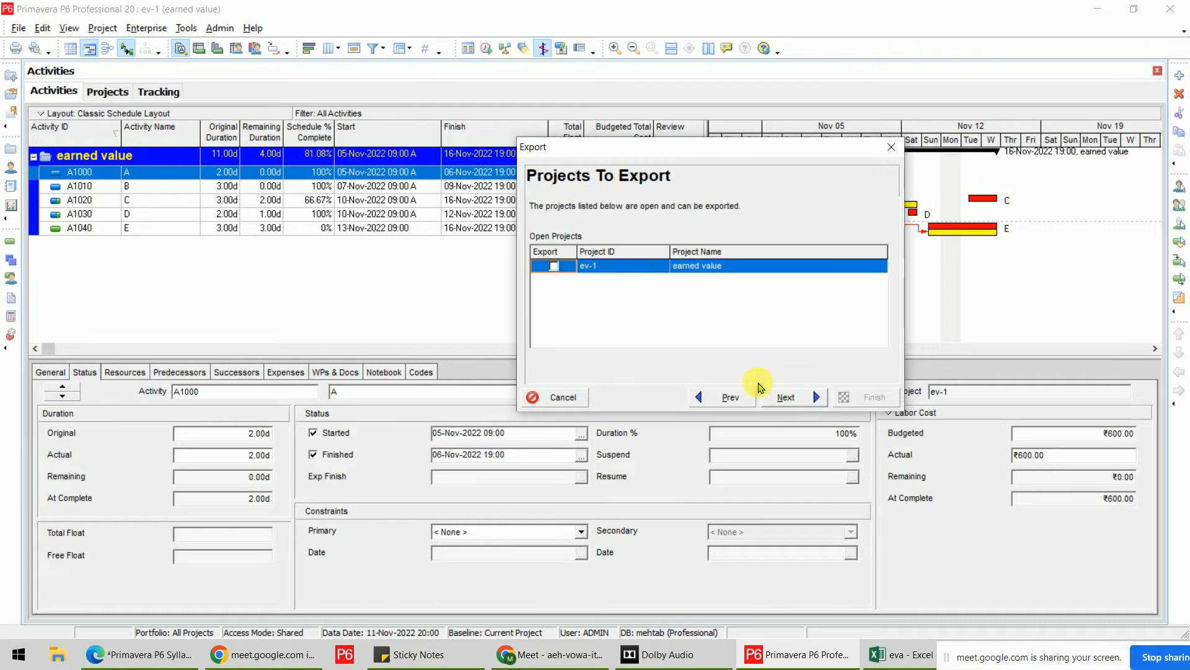
left_click(554, 266)
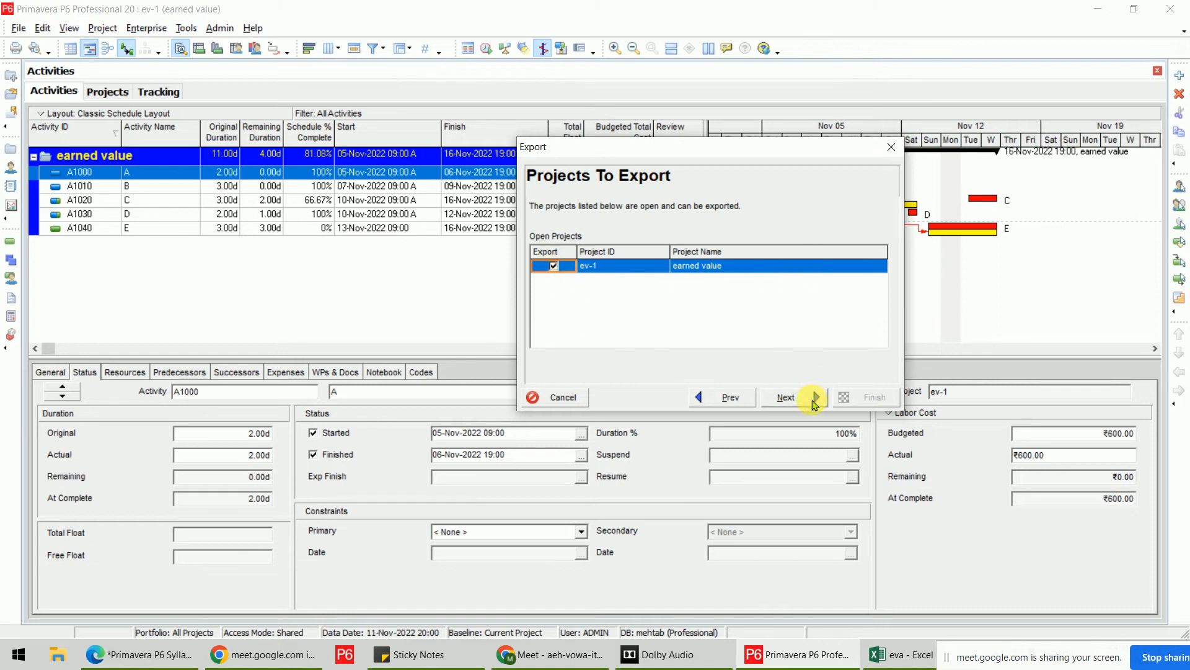
left_click(814, 400)
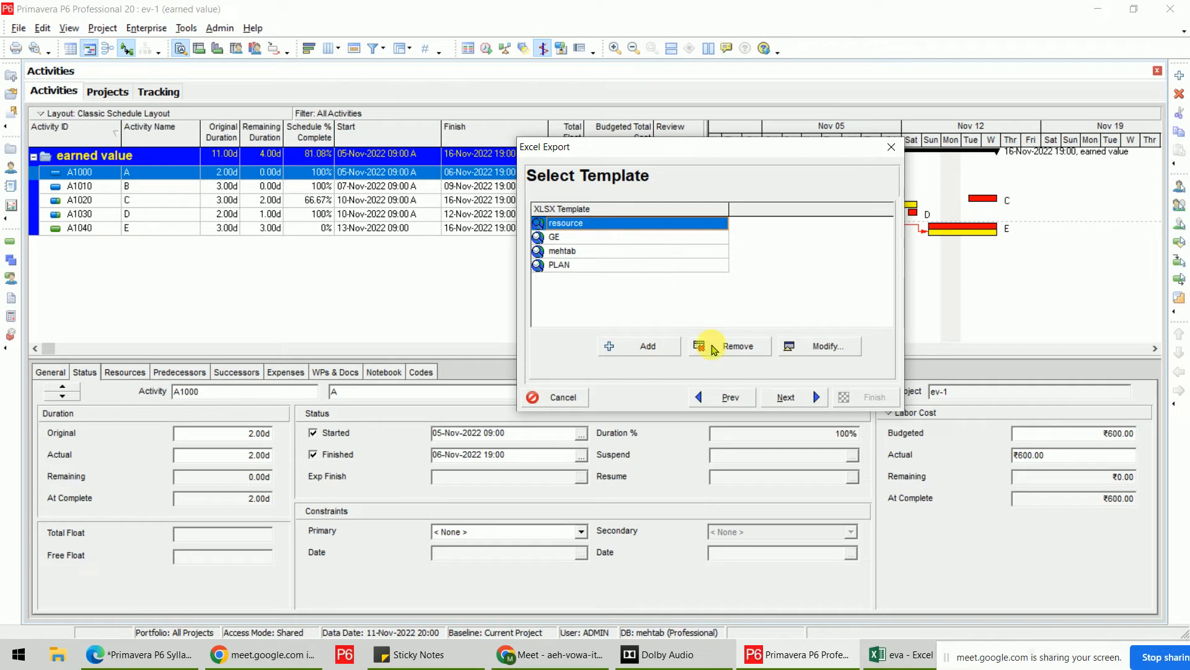
Inspect the columns of the resource and mehtab export templates without changing them.
left_click(829, 347)
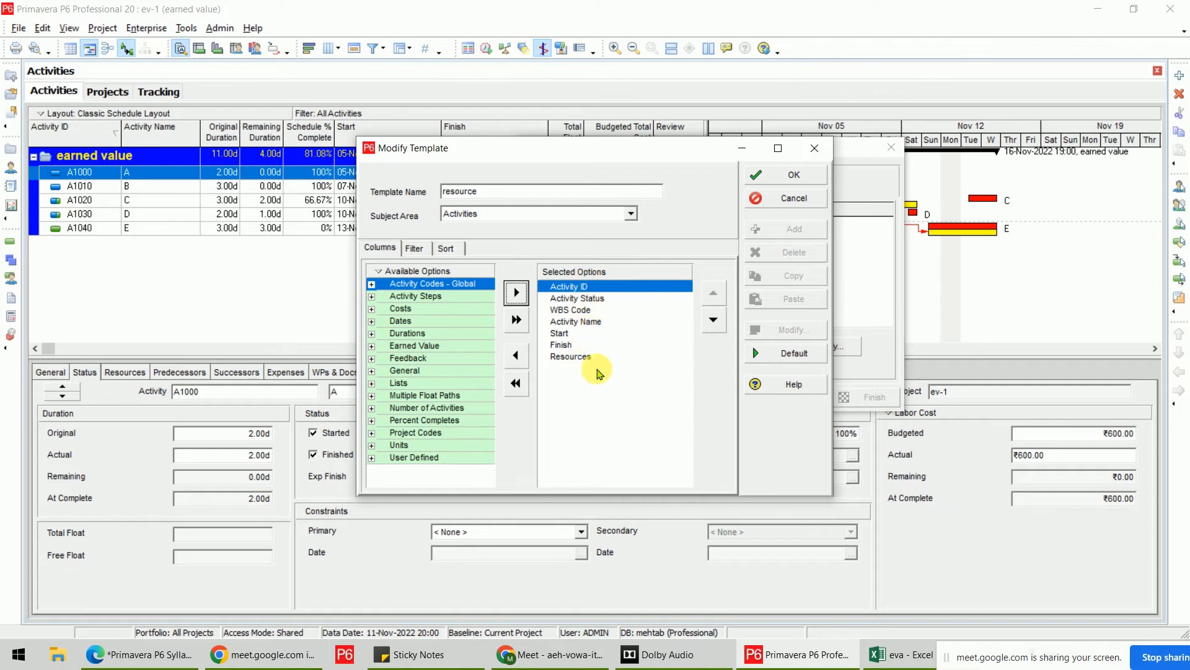
left_click(794, 199)
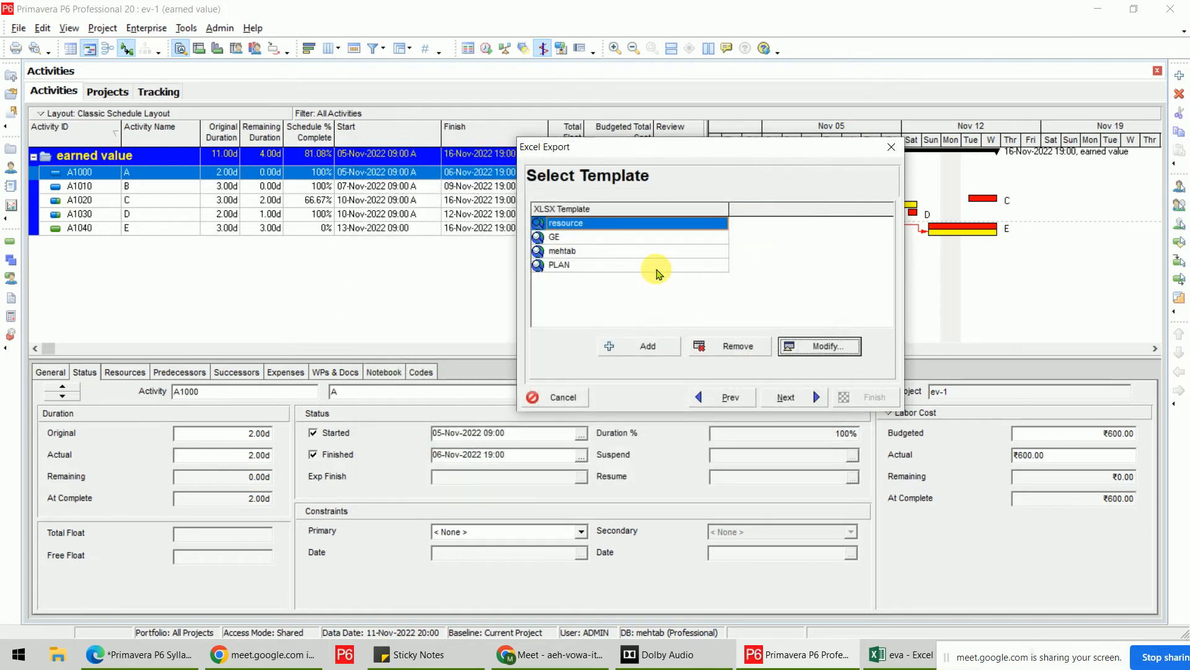
left_click(582, 251)
left_click(826, 346)
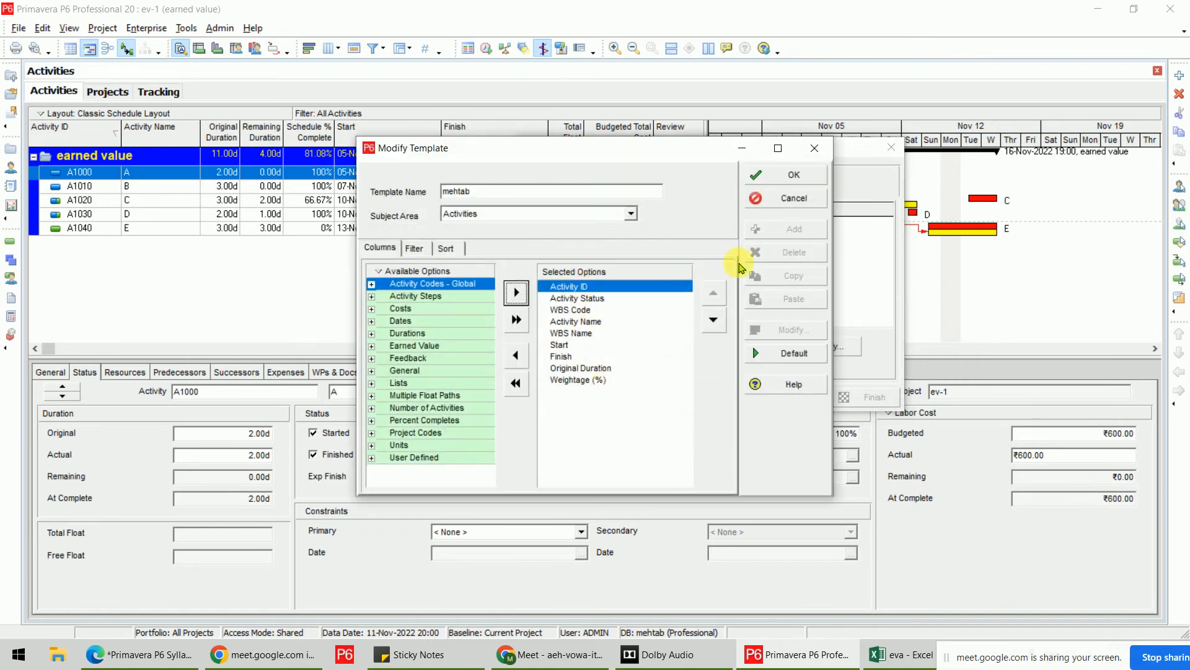
left_click(787, 198)
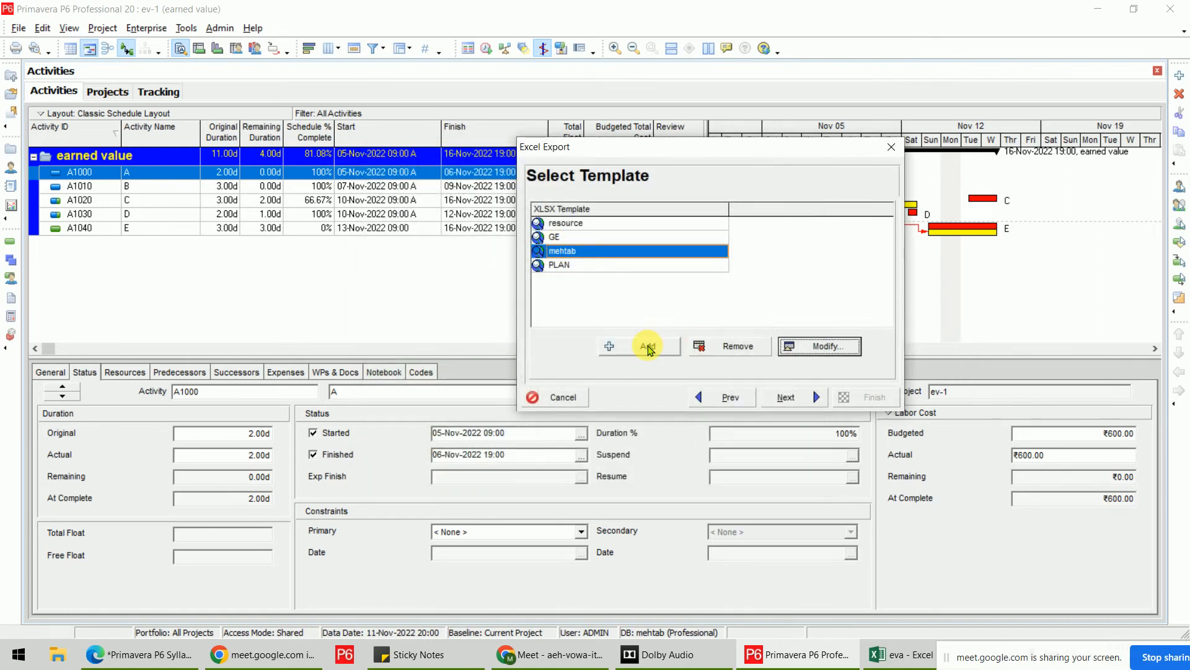
Create and save a new export template named xgdfg.
left_click(646, 346)
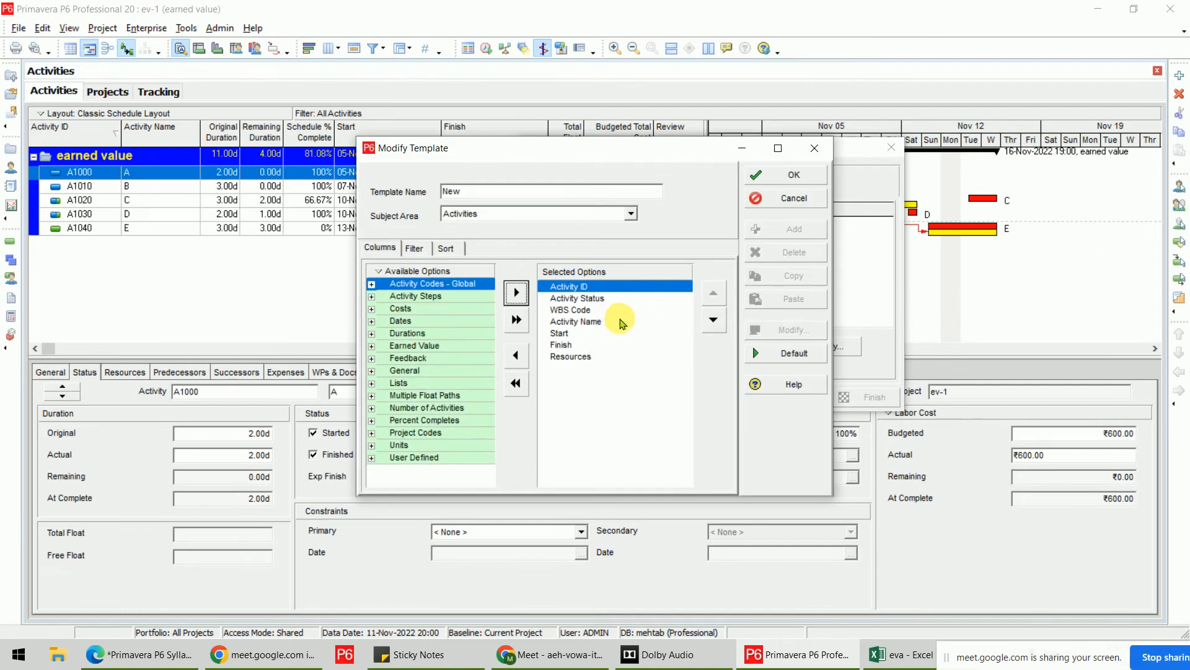
left_click(517, 197)
left_click_drag(517, 197, 411, 191)
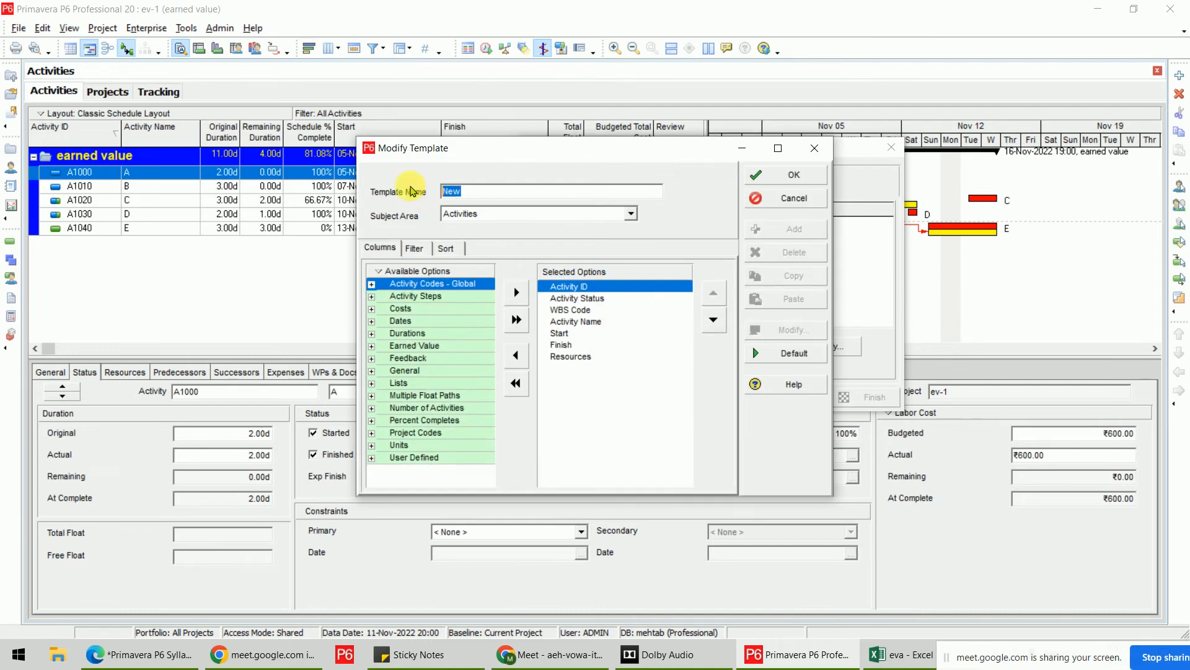
key("BackSpace")
type("xgdfg")
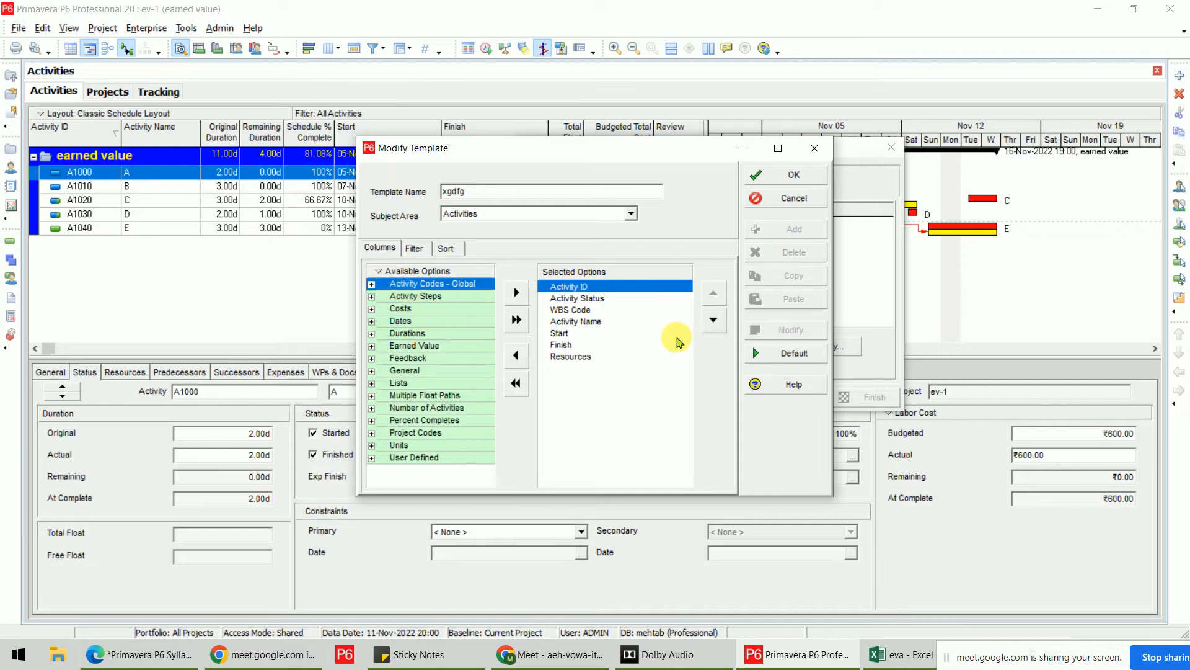
left_click(796, 170)
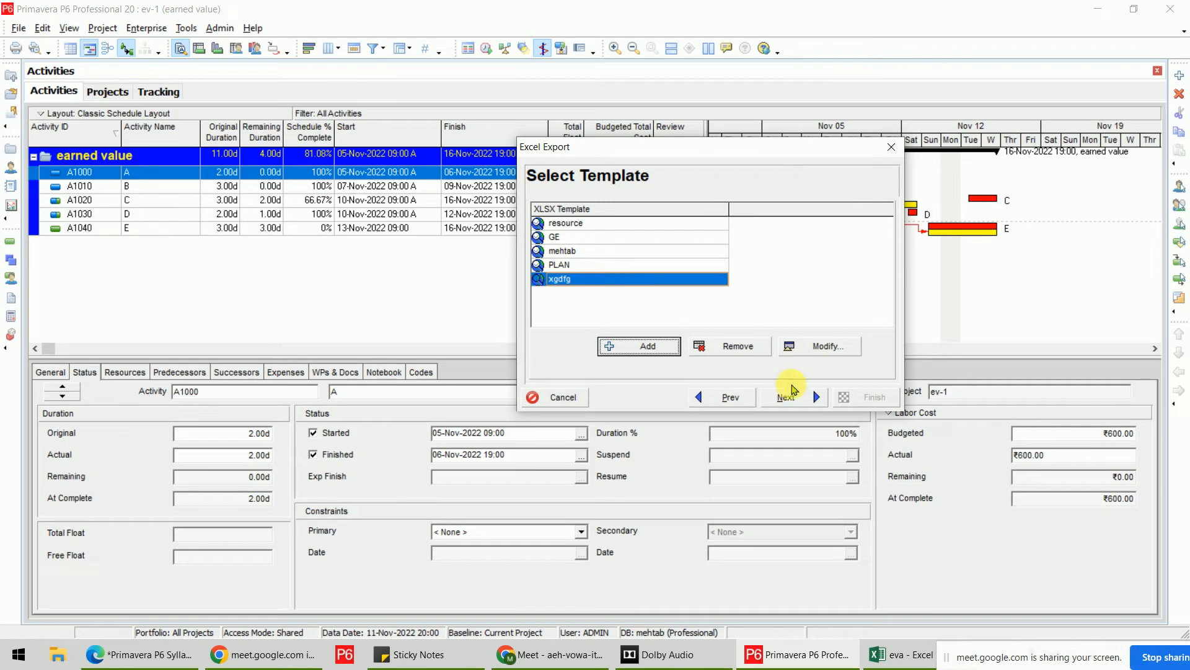
Export ev-1 to ev-1.xlsx, dismiss the success message, and minimize Primavera P6.
left_click(792, 398)
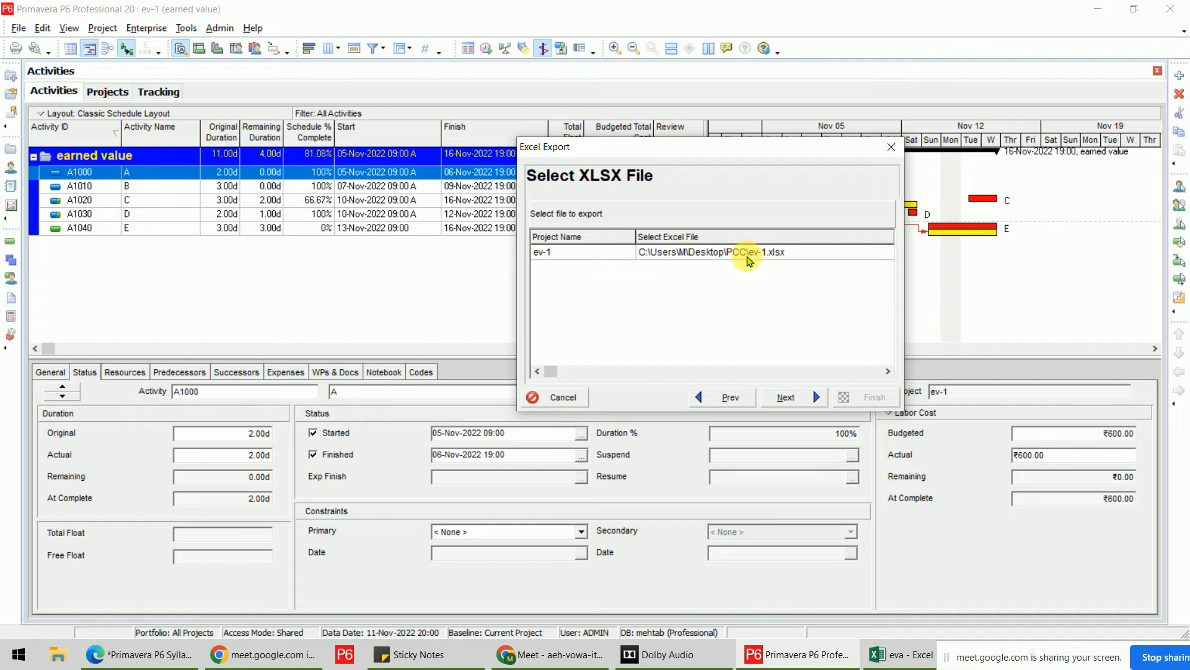
left_click(806, 397)
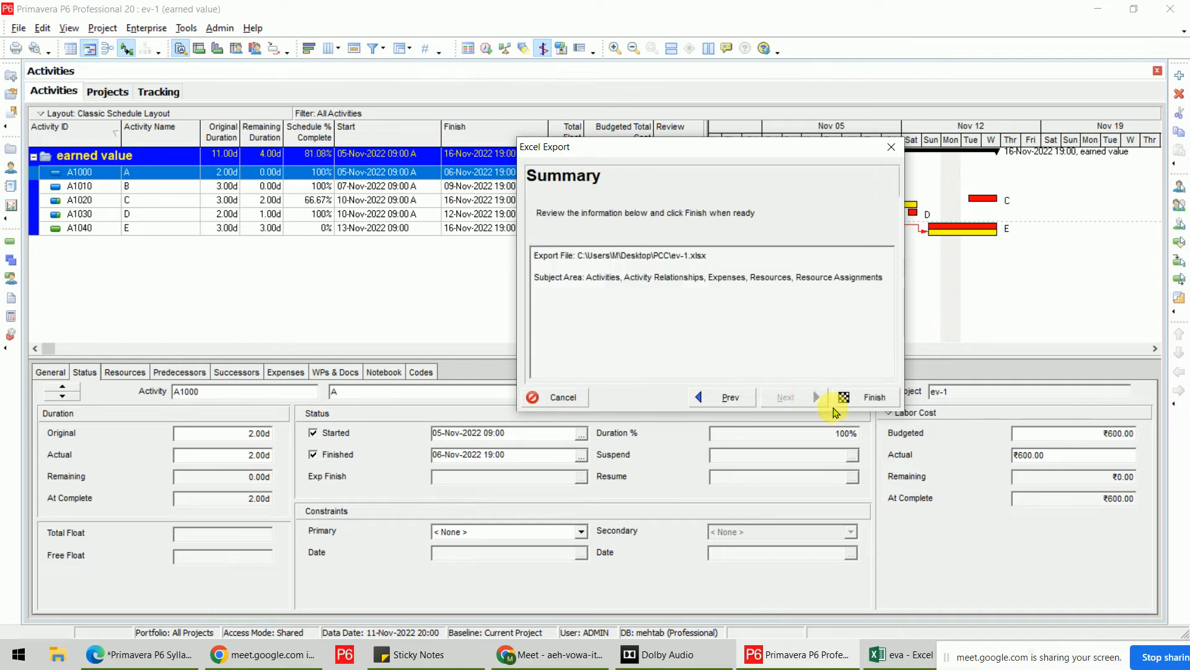
left_click(850, 399)
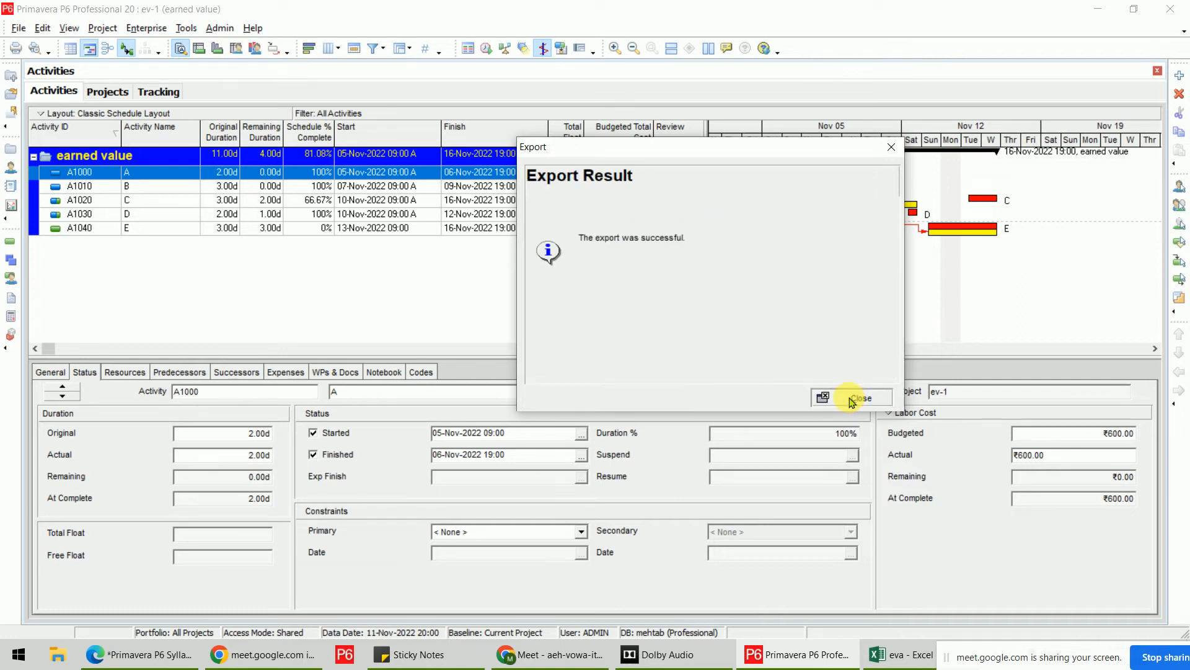
left_click(850, 397)
left_click(1099, 6)
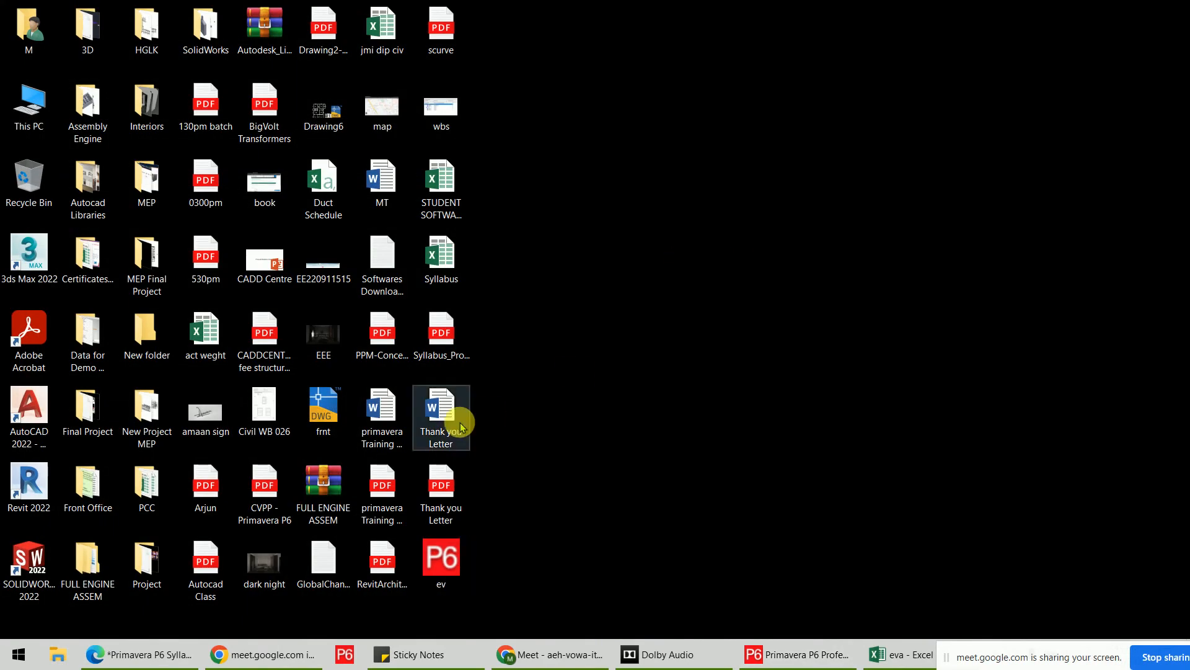
Open the PCC folder and the exported ev-1.xlsx workbook in Excel.
double_click(148, 487)
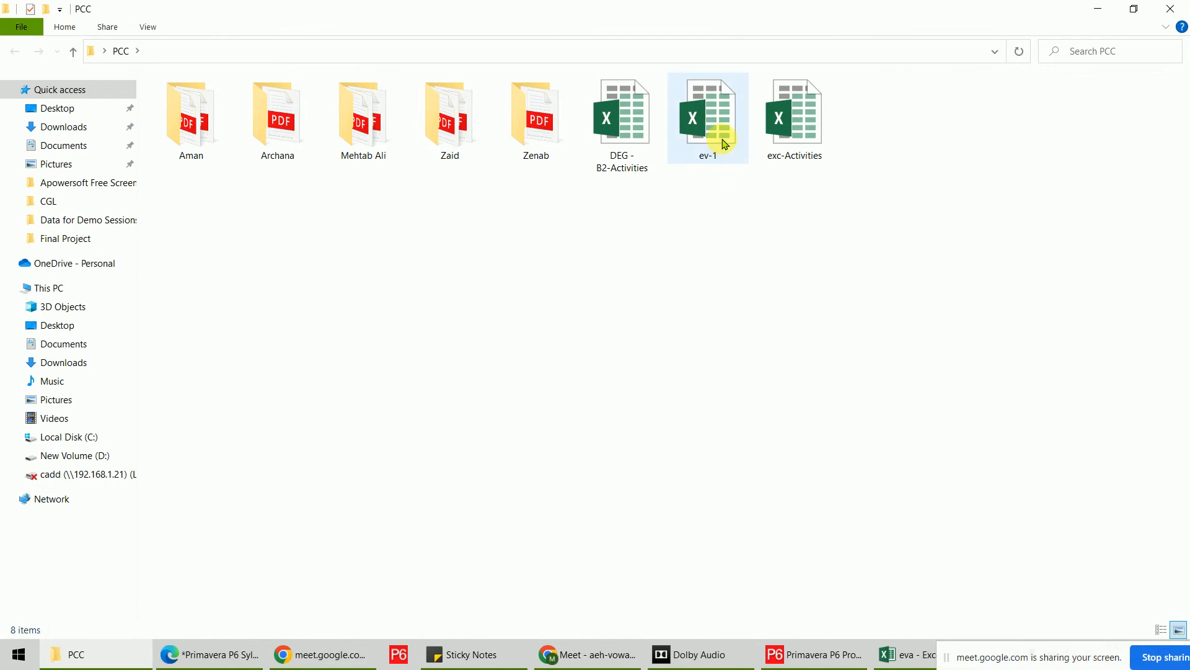
double_click(724, 143)
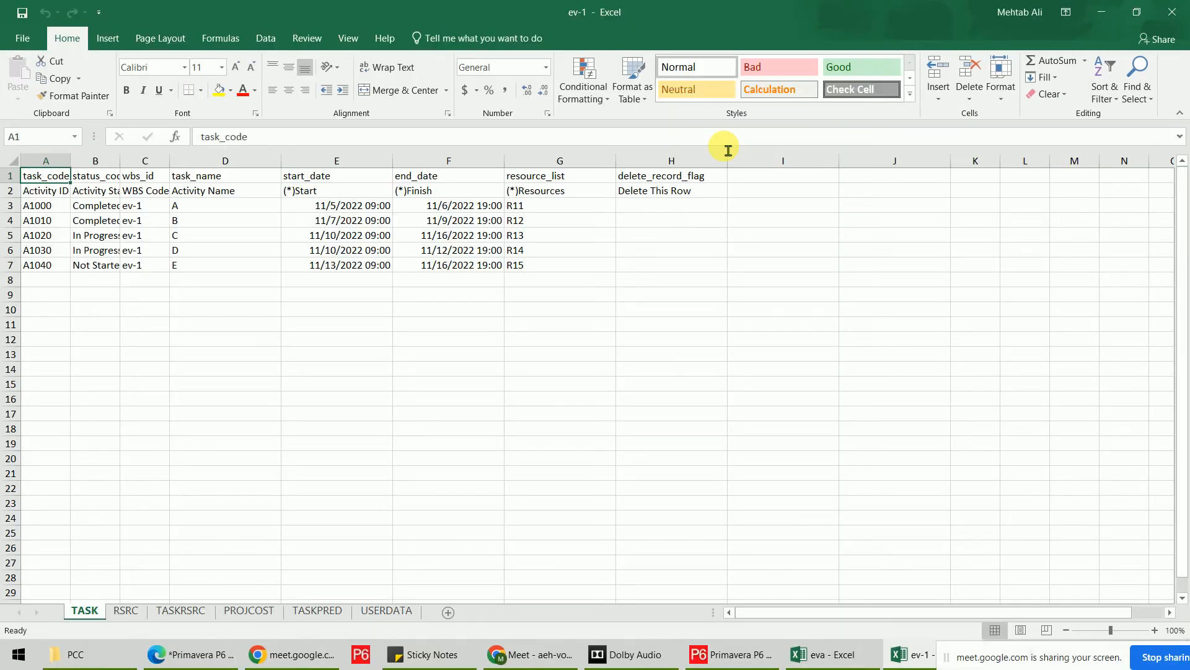
Widen column B so the status text fits, then scroll through the RSRC resource sheet.
left_click_drag(120, 160, 193, 162)
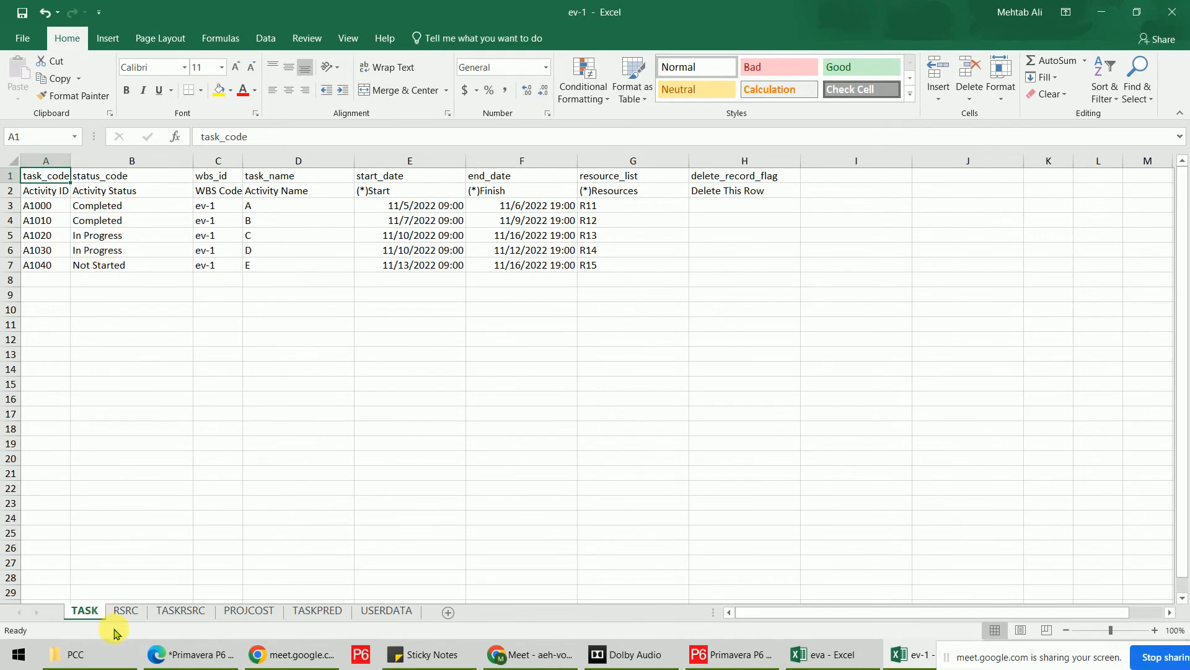
left_click(124, 610)
scroll(244, 457, "down", 20)
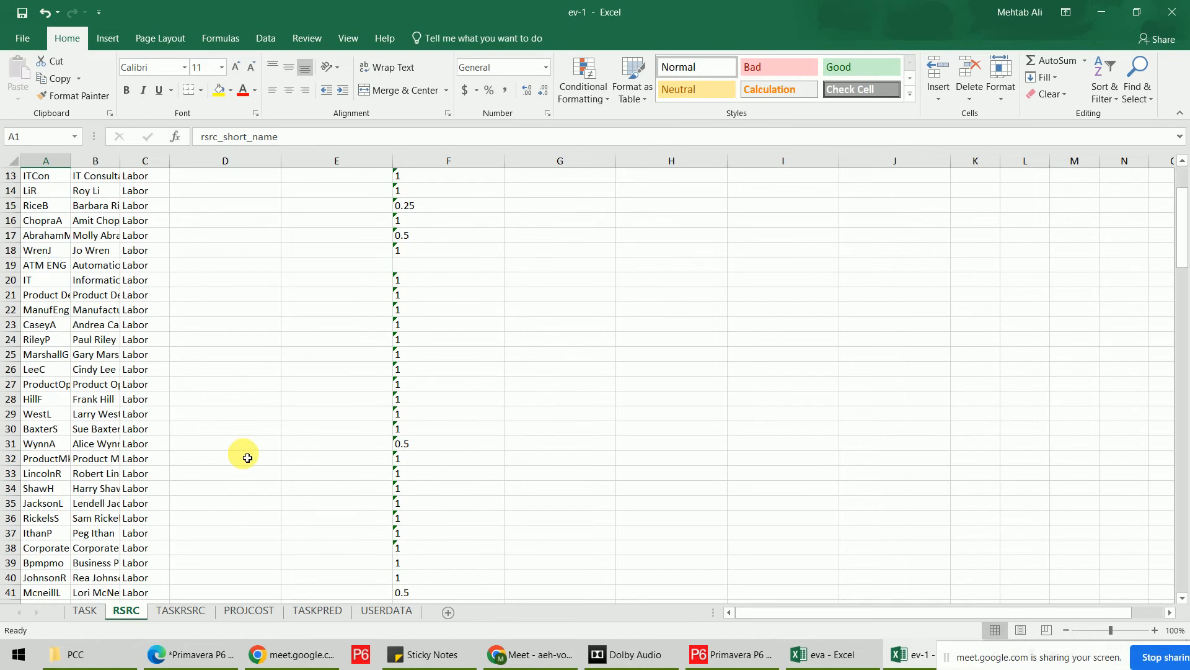
scroll(247, 458, "down", 7)
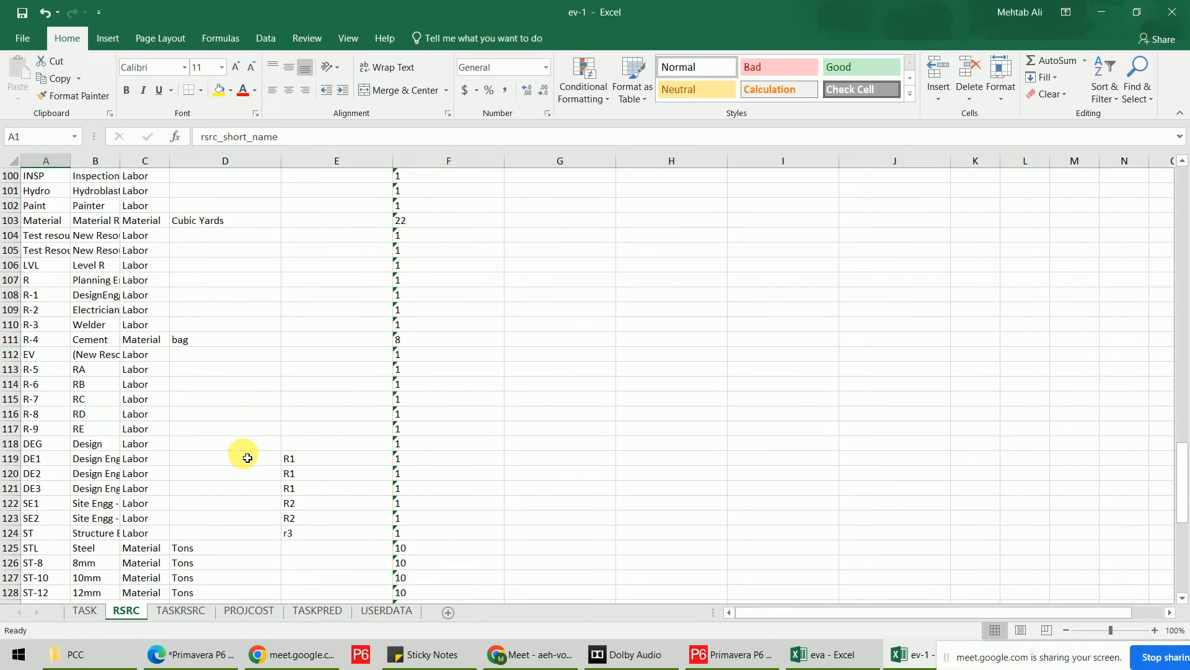
scroll(247, 458, "down", 17)
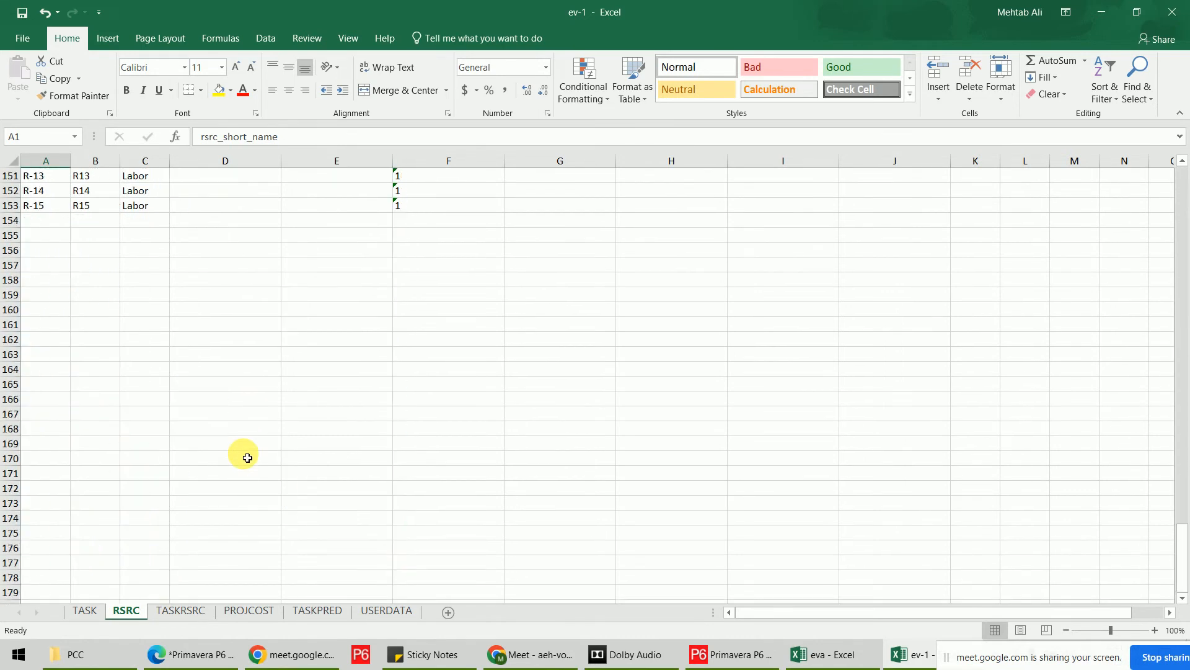
scroll(248, 458, "up", 20)
scroll(247, 458, "up", 13)
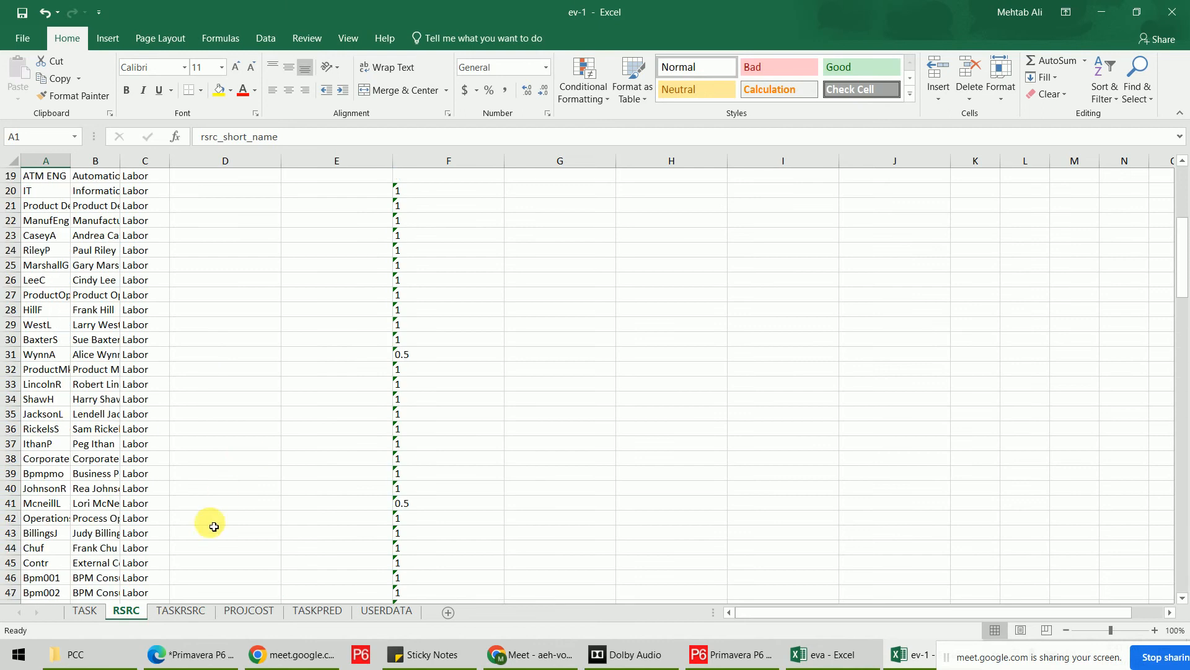
Review the TASKRSRC, PROJCOST and TASKPRED sheets, then close ev-1.xlsx without saving.
left_click(179, 609)
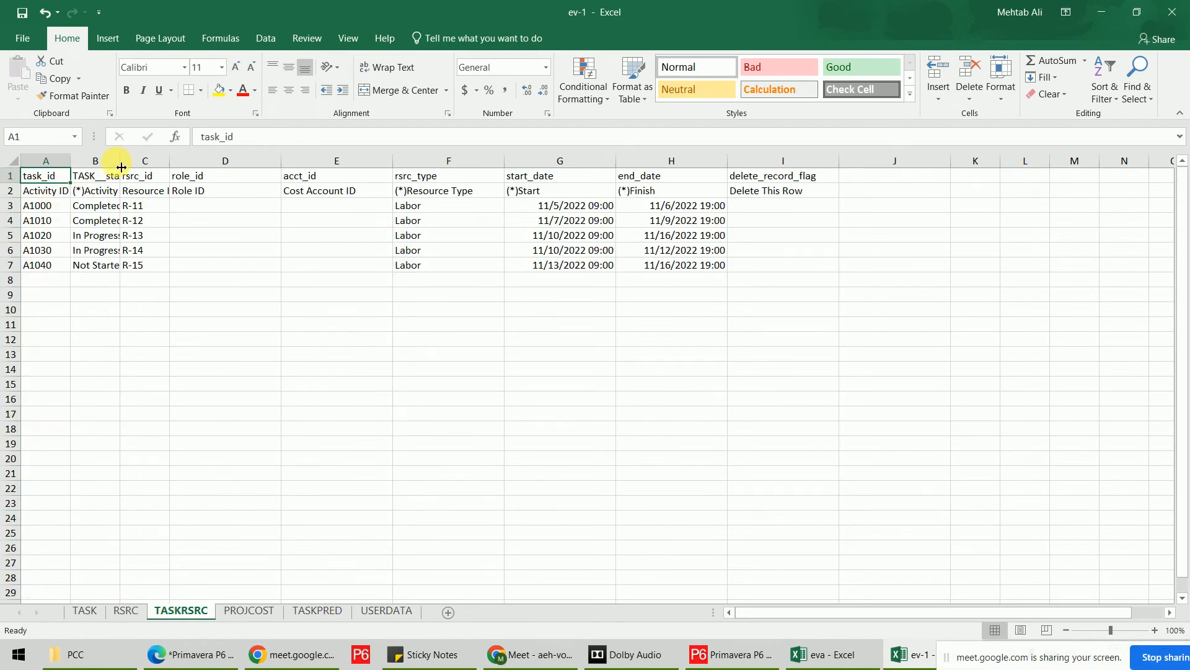
left_click_drag(120, 161, 183, 161)
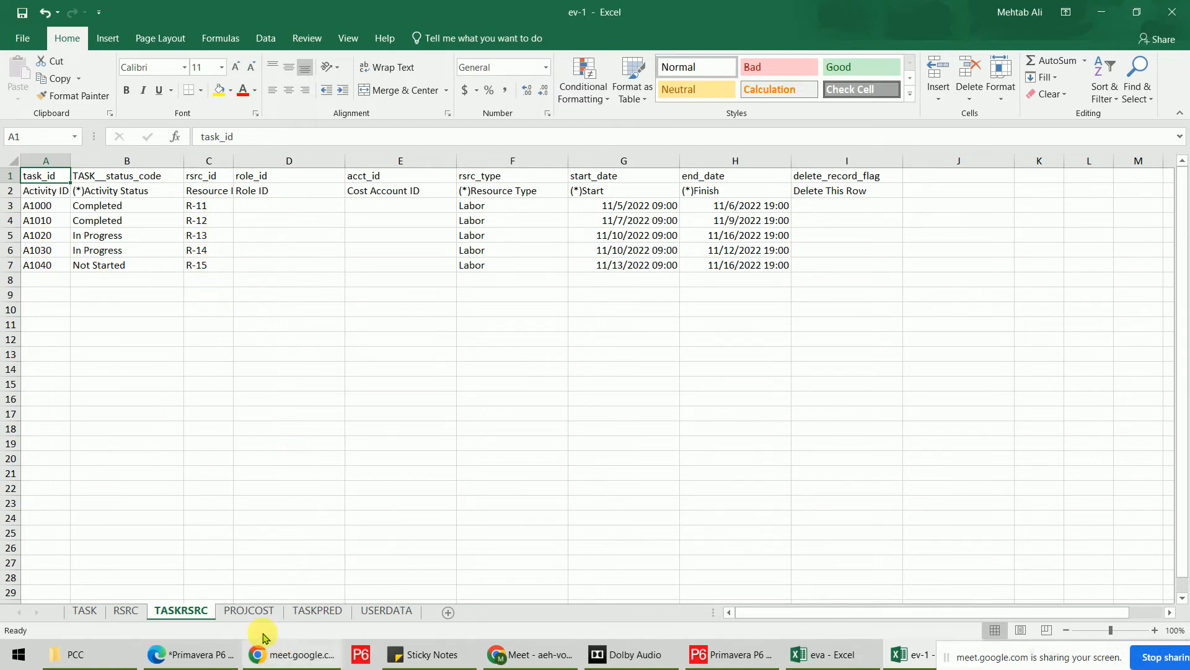
left_click(253, 613)
left_click(332, 613)
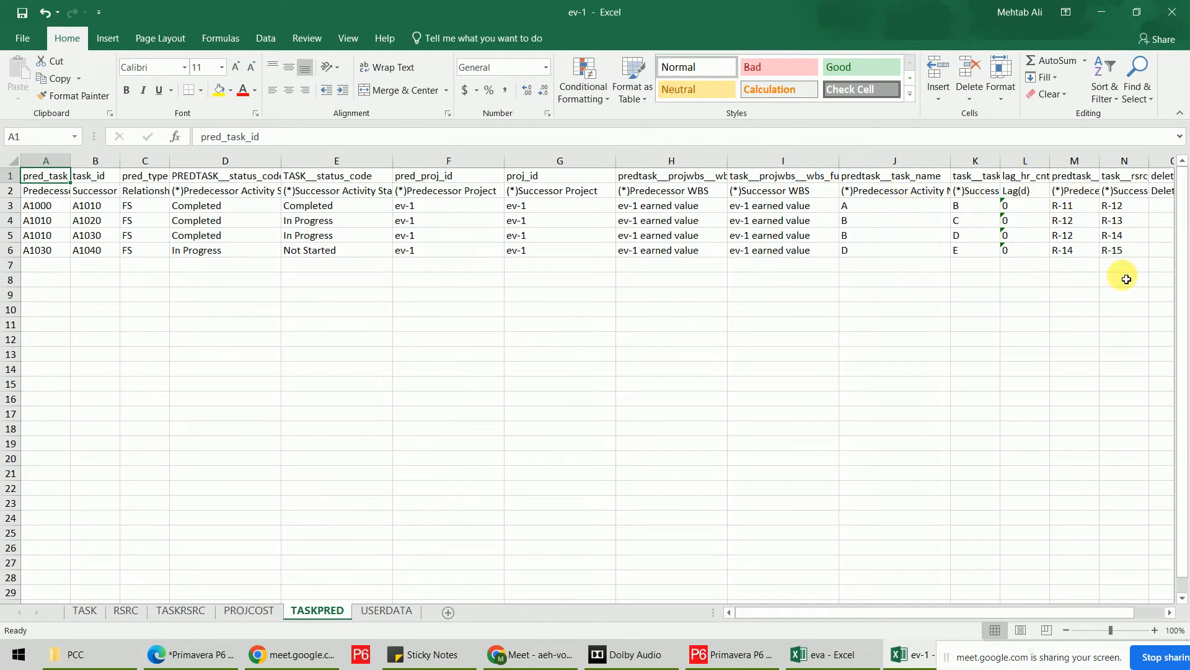
left_click_drag(898, 617, 832, 611)
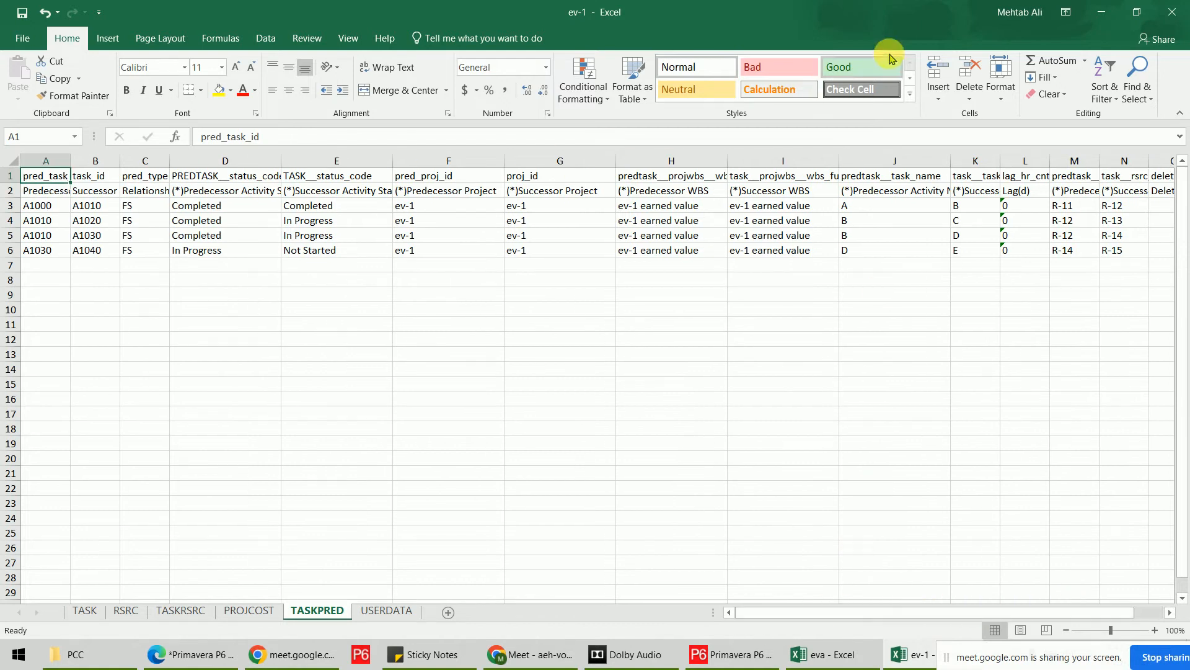
left_click(1172, 12)
left_click(606, 345)
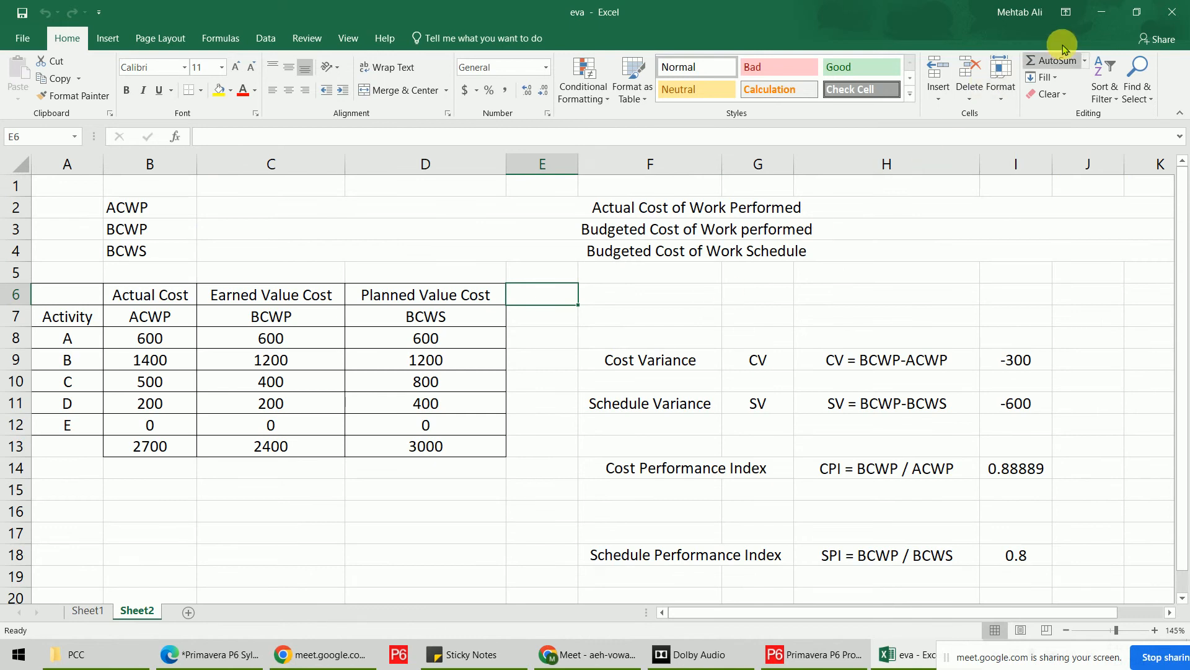
Minimize the eva workbook and bring Primavera P6 back to the front.
left_click(1101, 11)
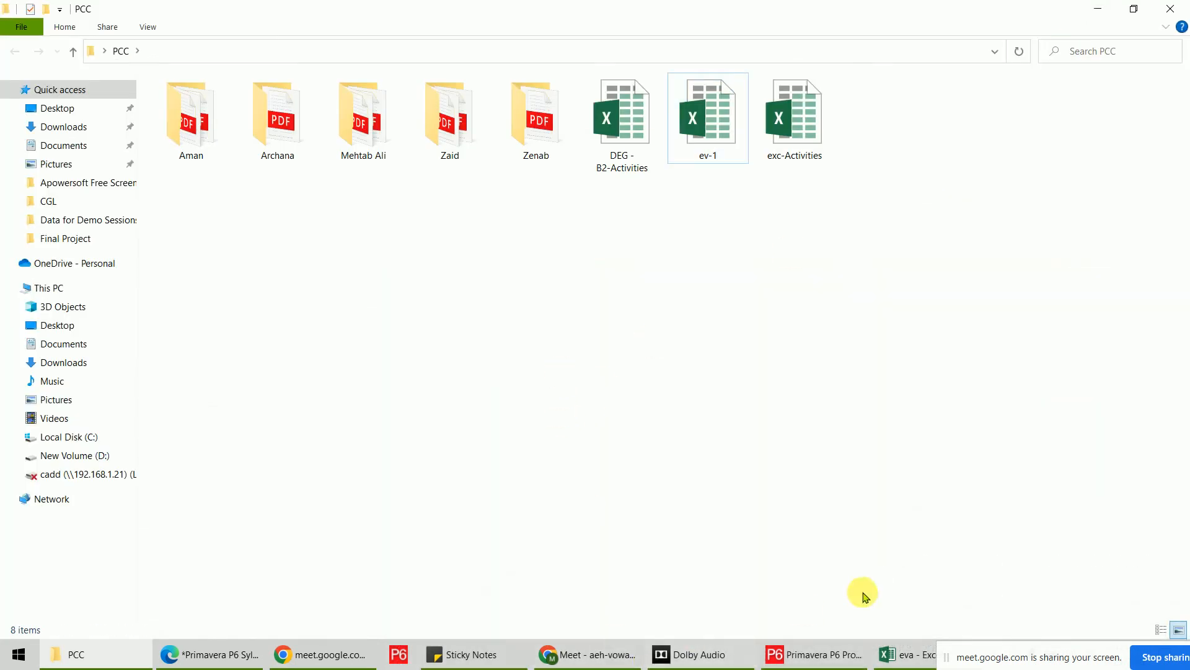
left_click(819, 651)
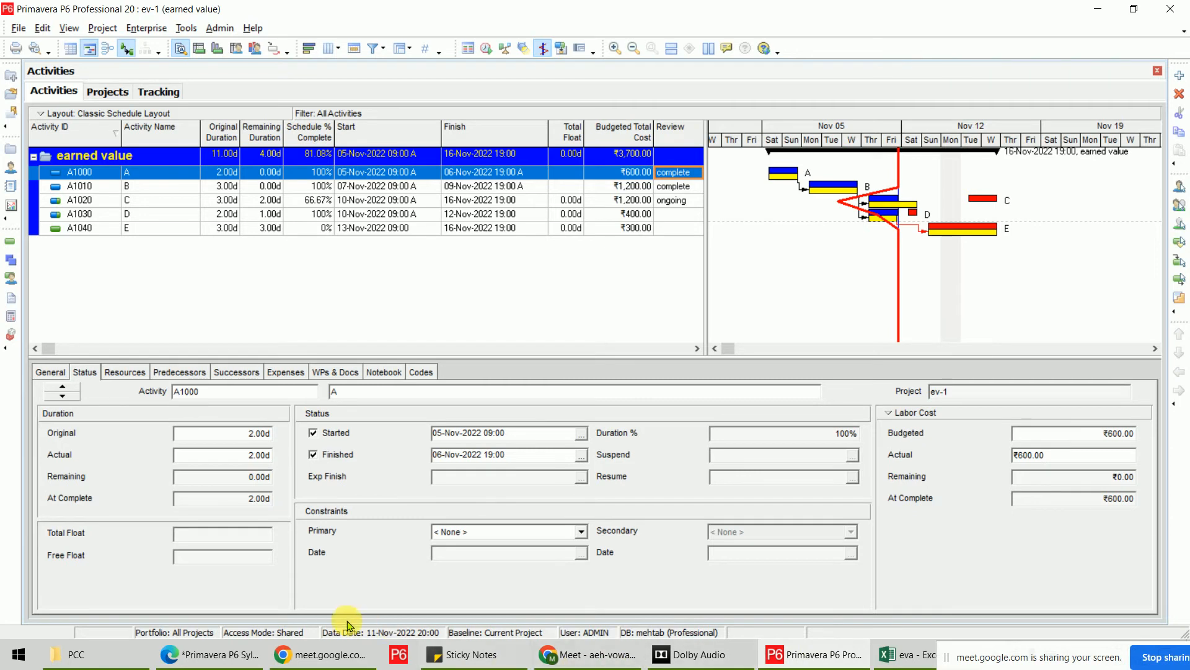
In the syllabus PDF, draw a blue bracket beside the Import & Export rows down past Reflection.
left_click(207, 653)
scroll(611, 314, "down", 20)
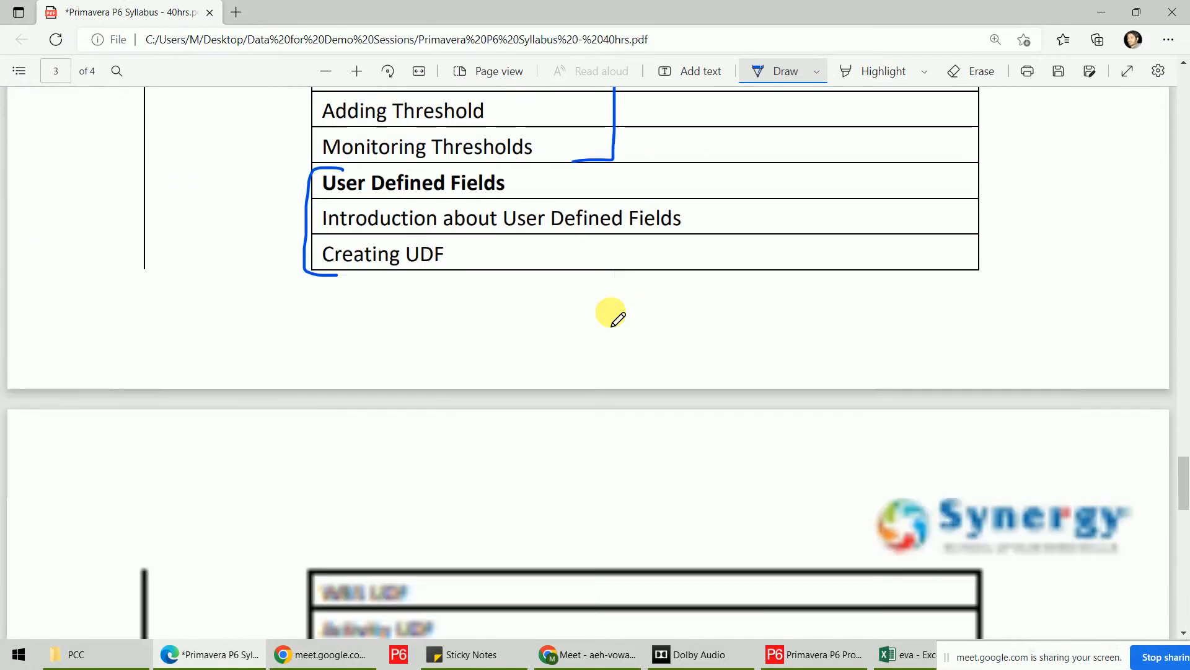
scroll(614, 319, "up", 3)
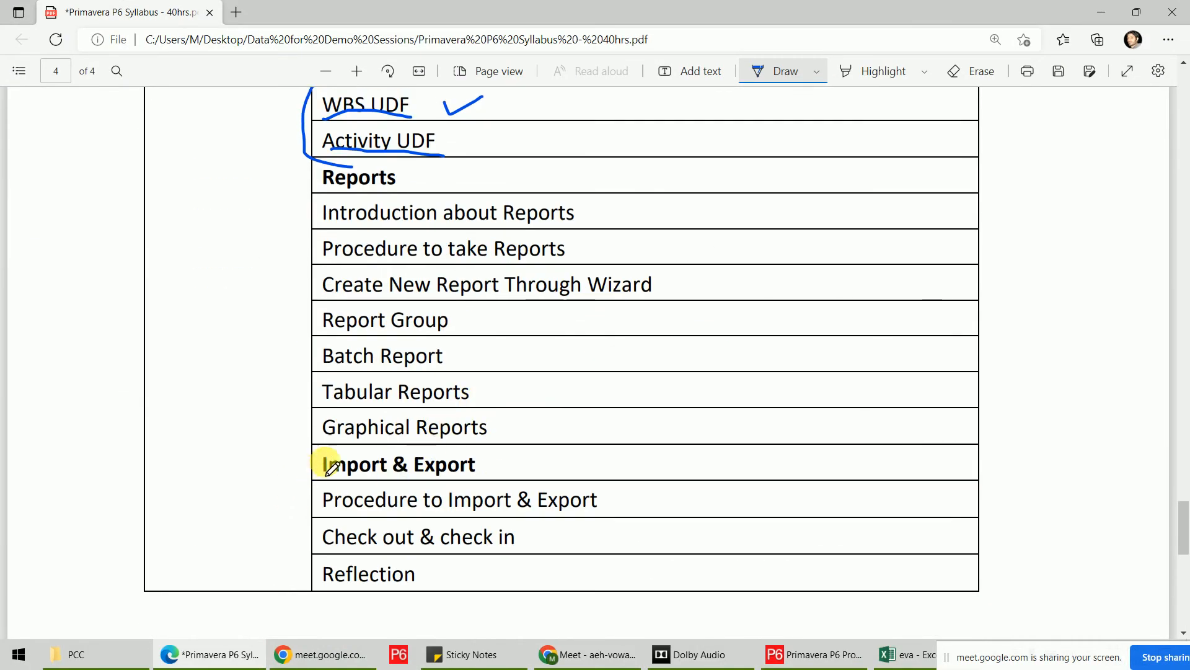
left_click_drag(333, 444, 303, 519)
left_click_drag(305, 568, 353, 593)
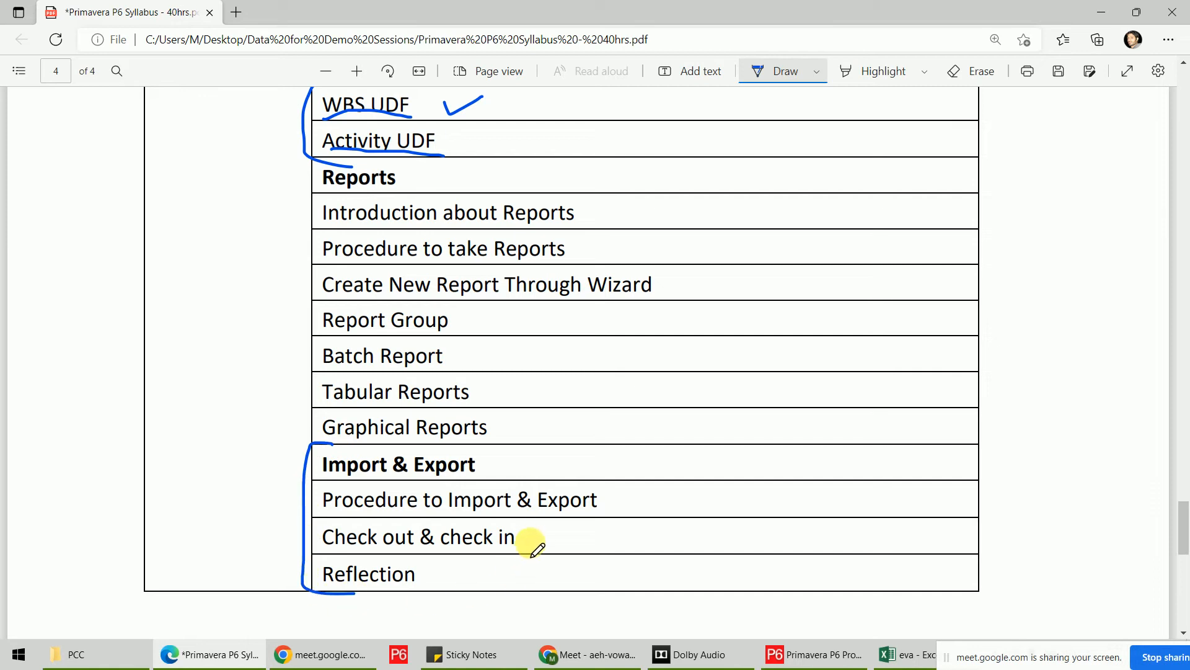
Tick off Check out & check in and Reflection, then return to Primavera P6.
left_click_drag(526, 539, 583, 527)
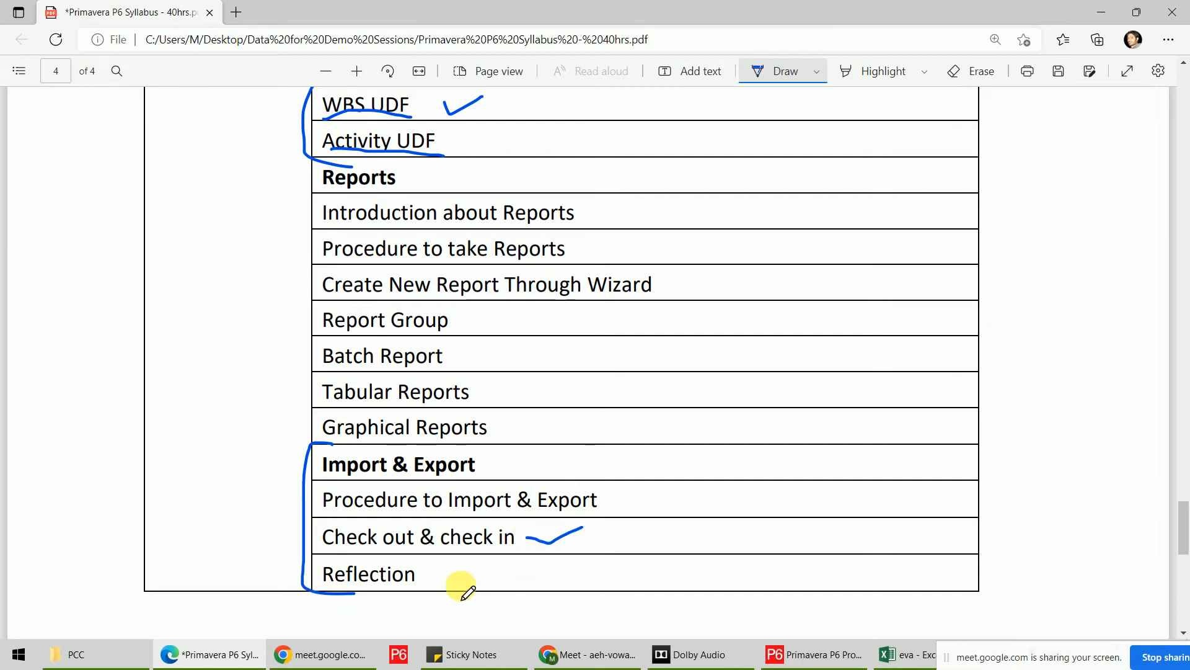
left_click_drag(435, 575, 481, 565)
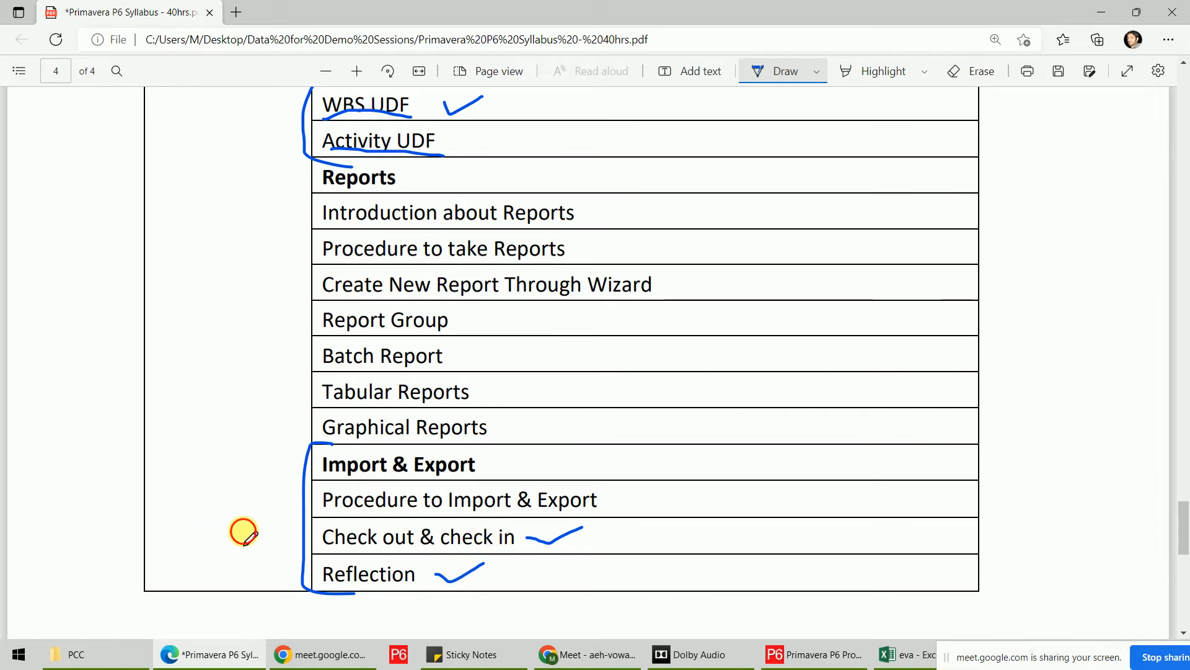
left_click_drag(243, 530, 313, 516)
left_click(817, 654)
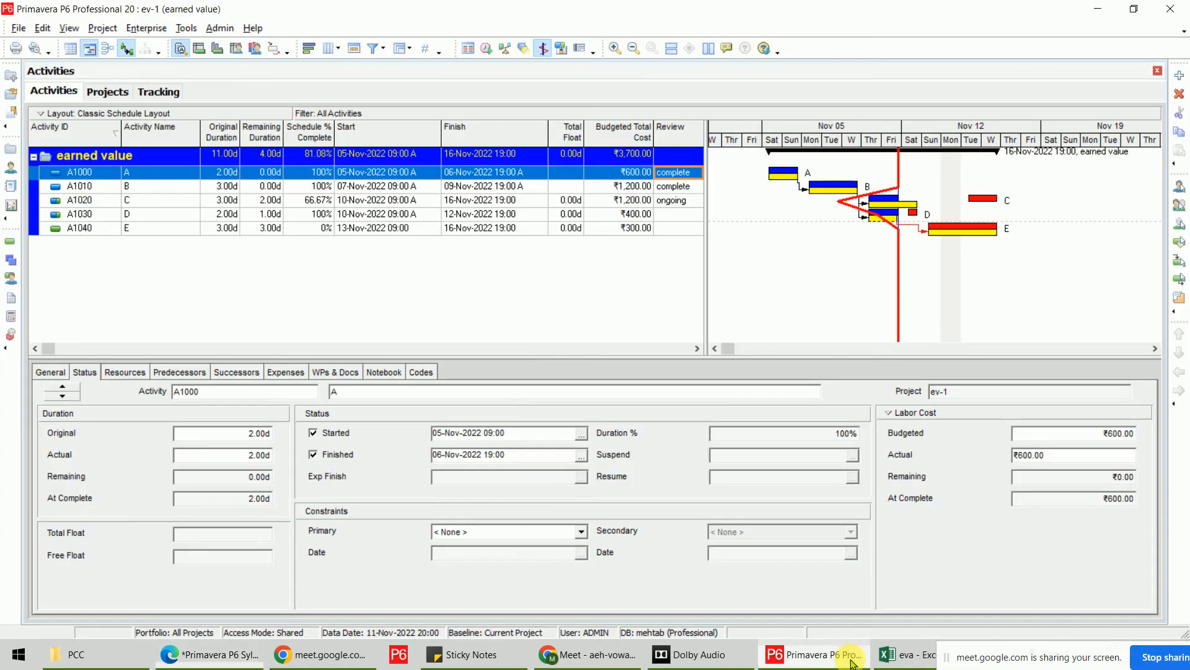
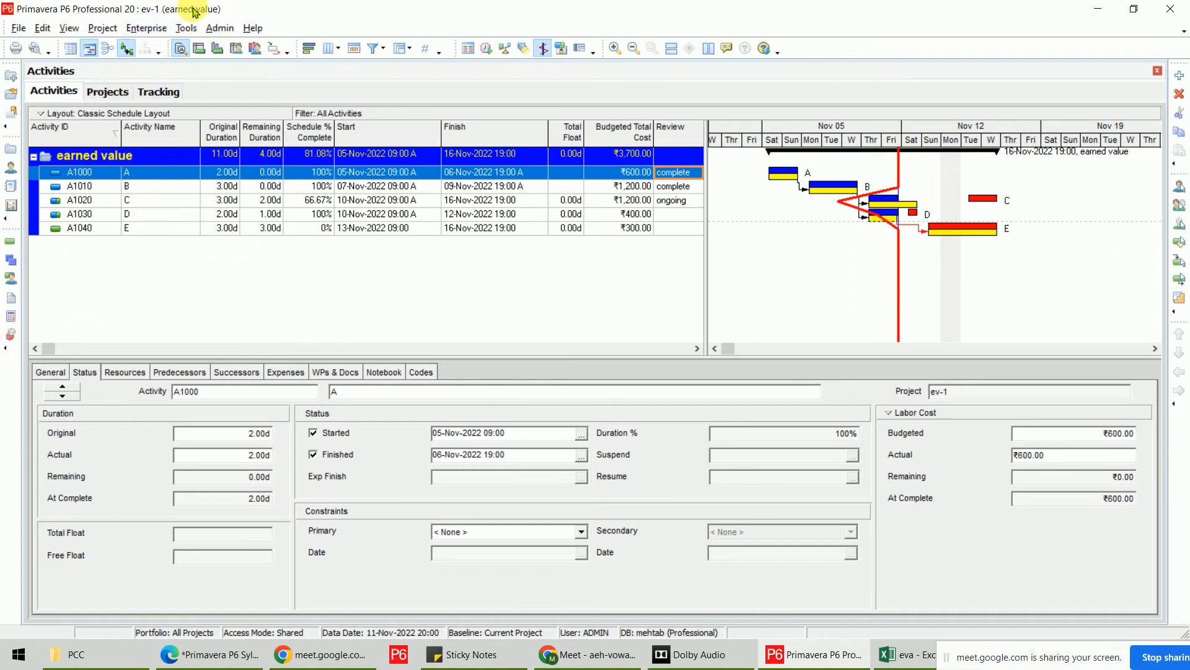
Change A1030's original duration to 5, restore it to 2, and show the project list.
double_click(222, 215)
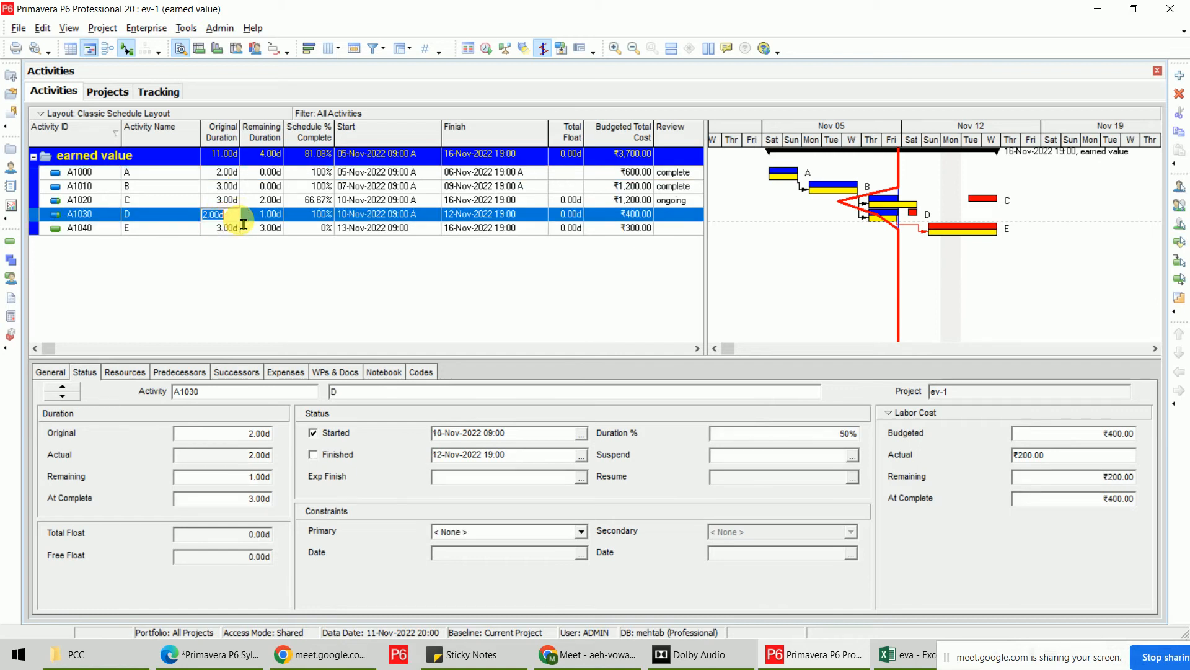
type("5")
key("Return")
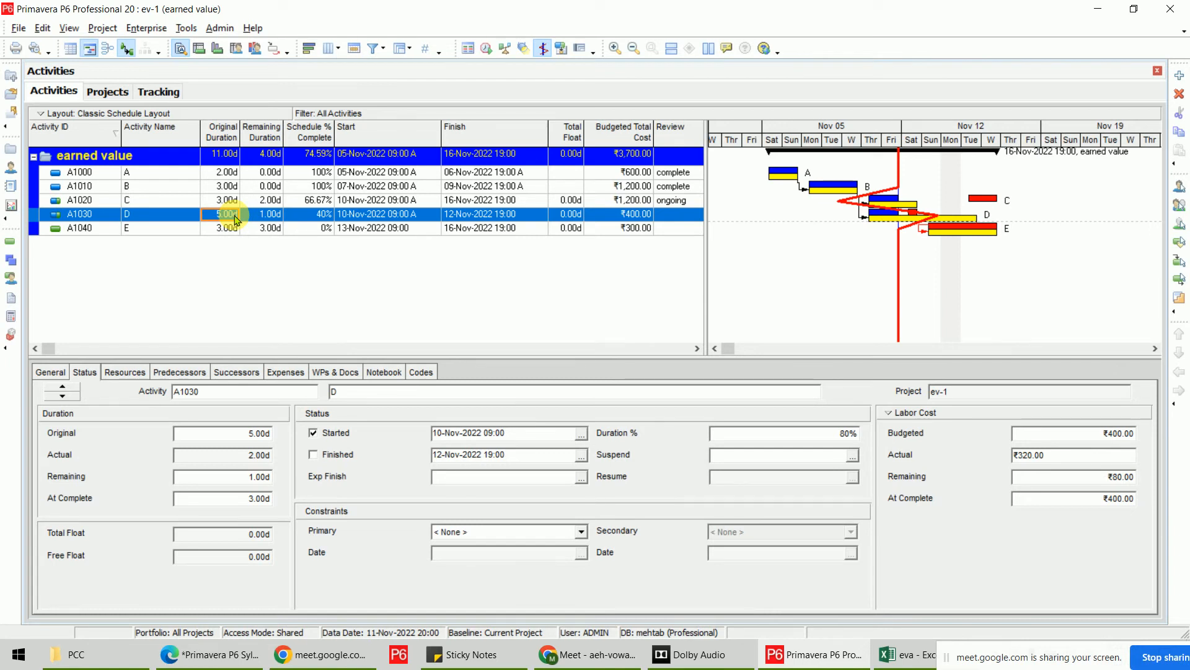
type("2")
key("Return")
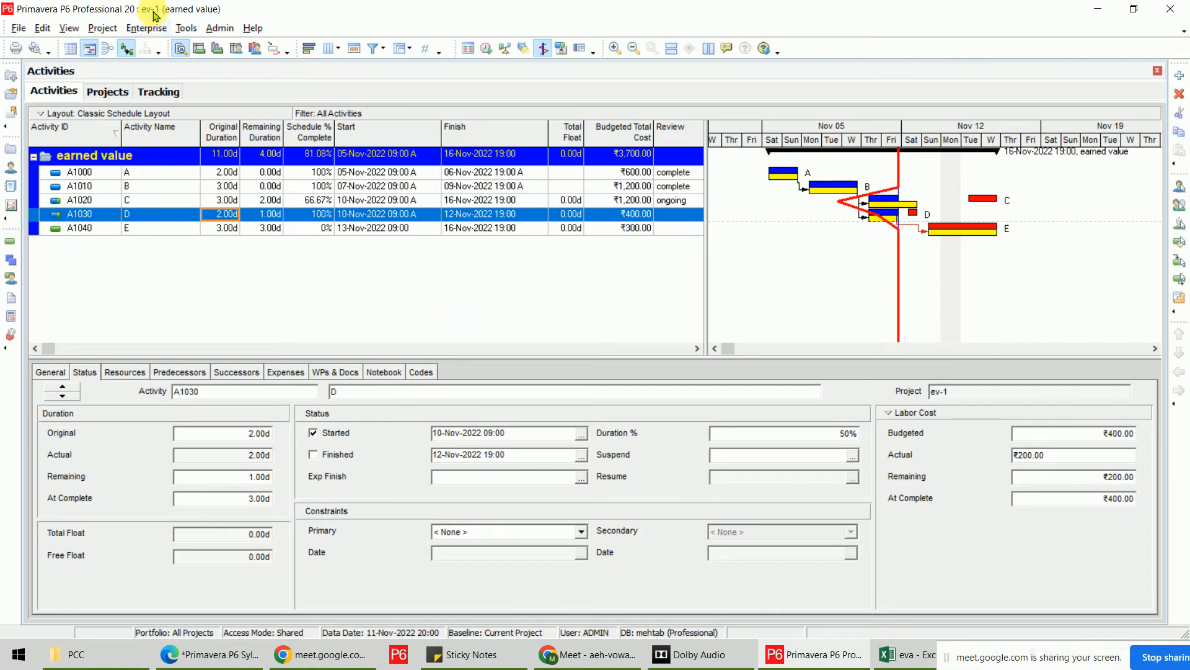
left_click(108, 92)
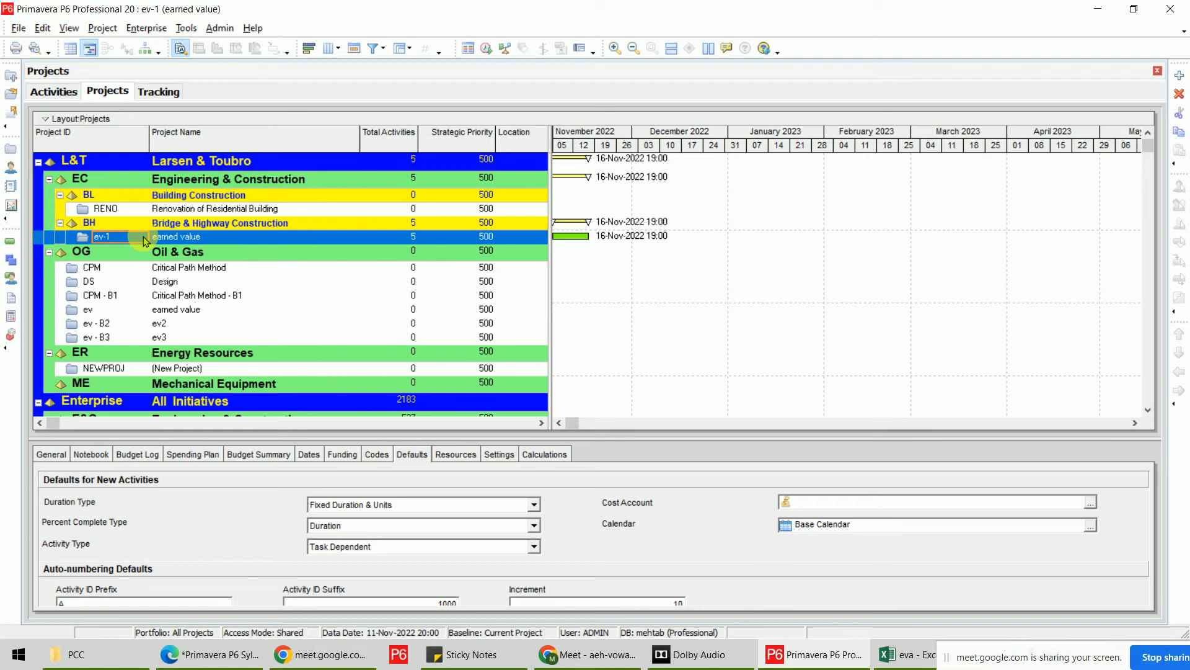
Check out project ev-1 from its enlarged General details, then select the Critical Path Method project.
left_click(56, 455)
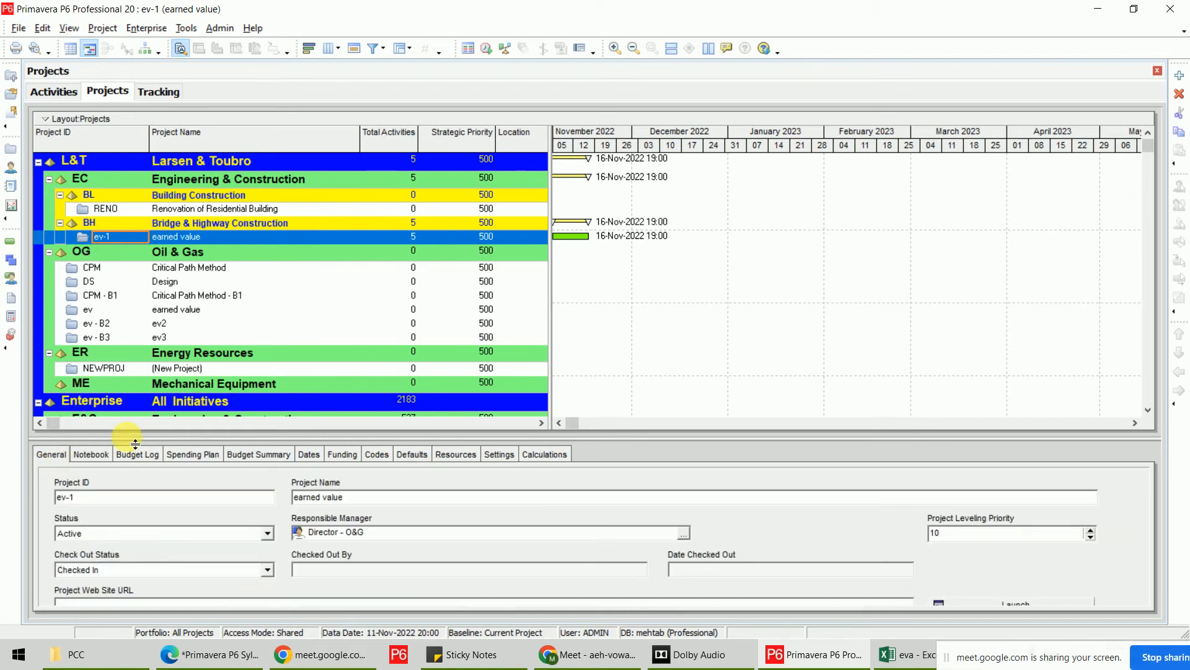
left_click_drag(135, 443, 135, 397)
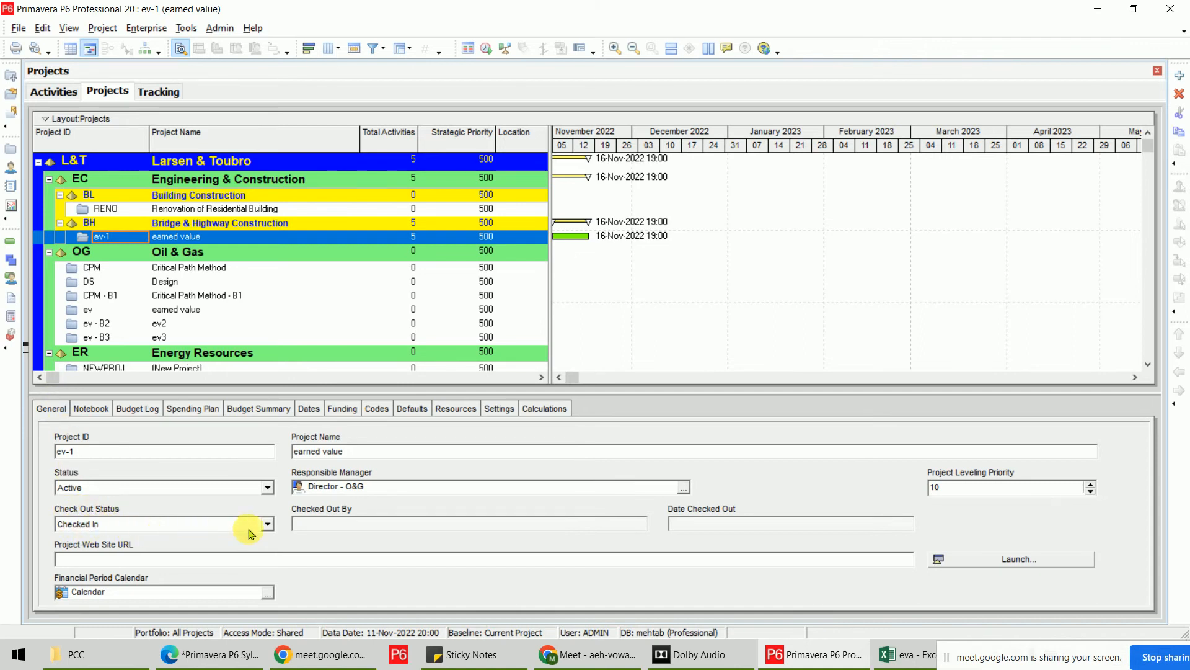
left_click(267, 524)
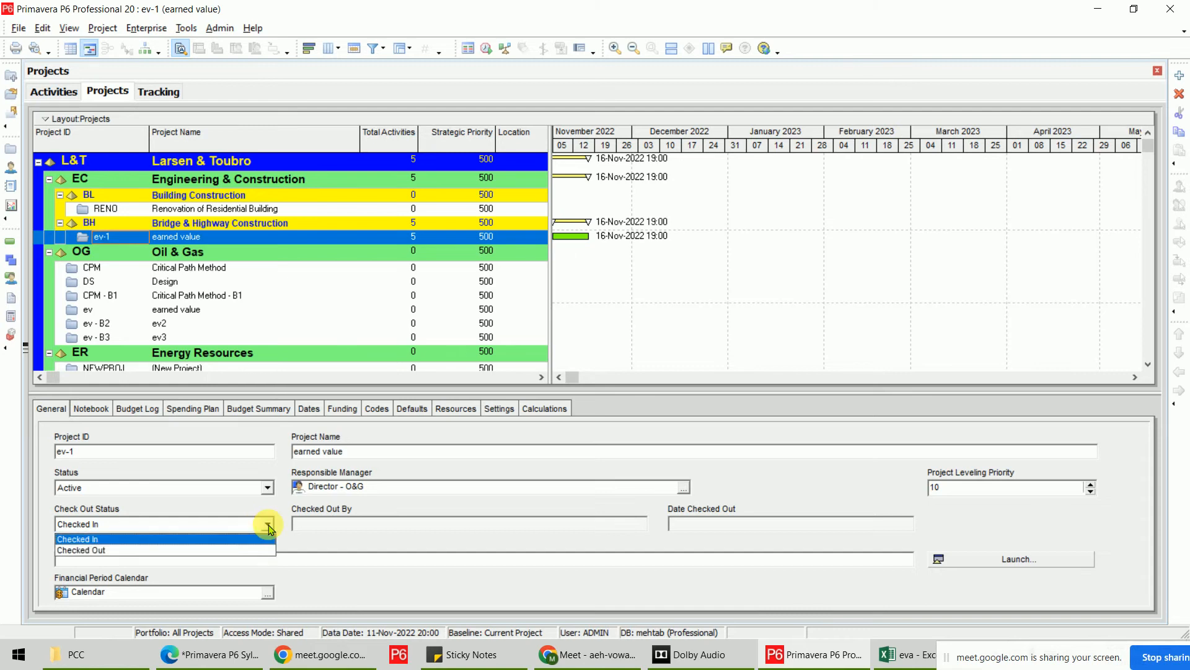
left_click(119, 551)
left_click(586, 365)
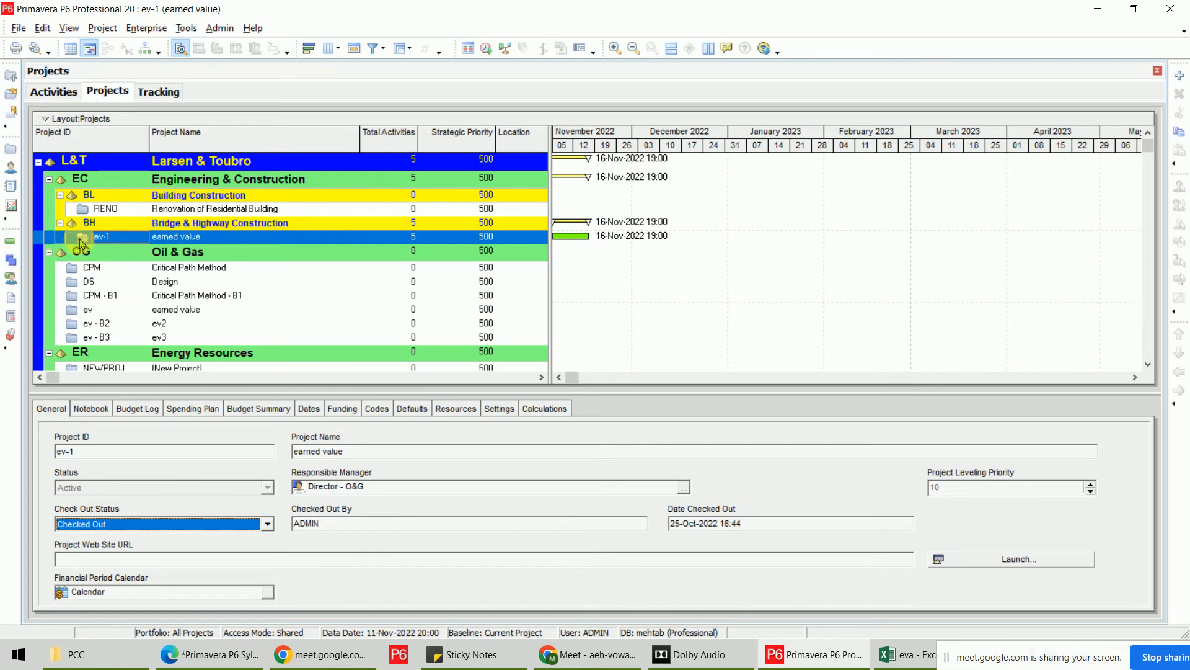
left_click(74, 267)
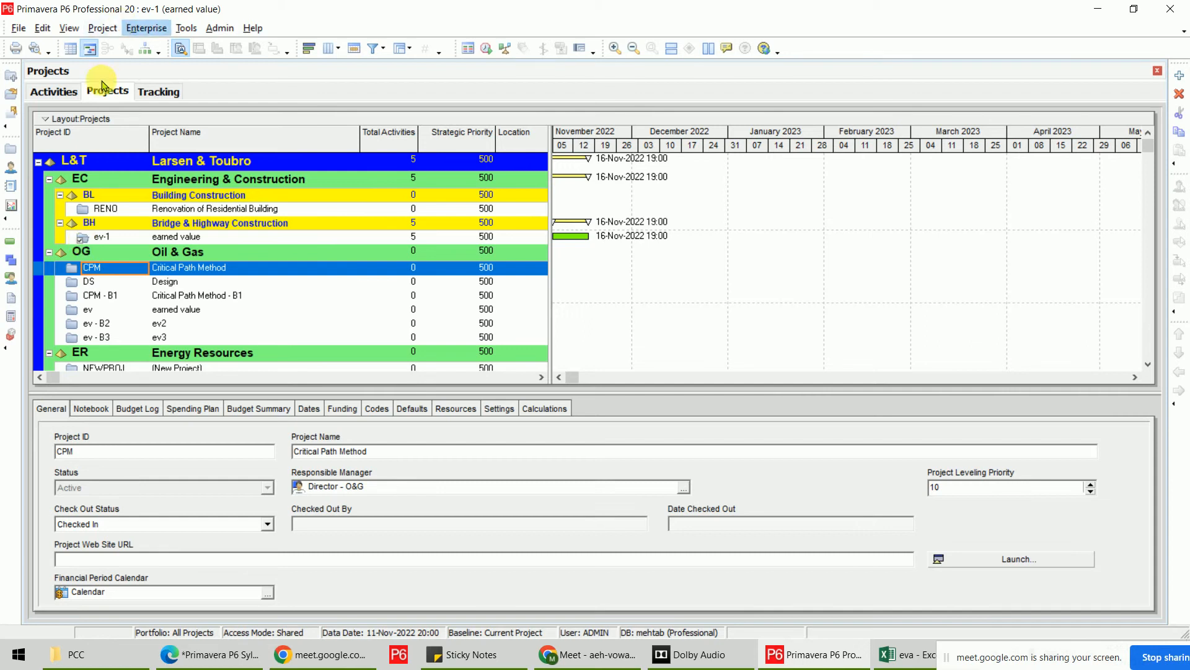
Return to ev-1's activities and select A1030's original duration cell.
left_click(70, 92)
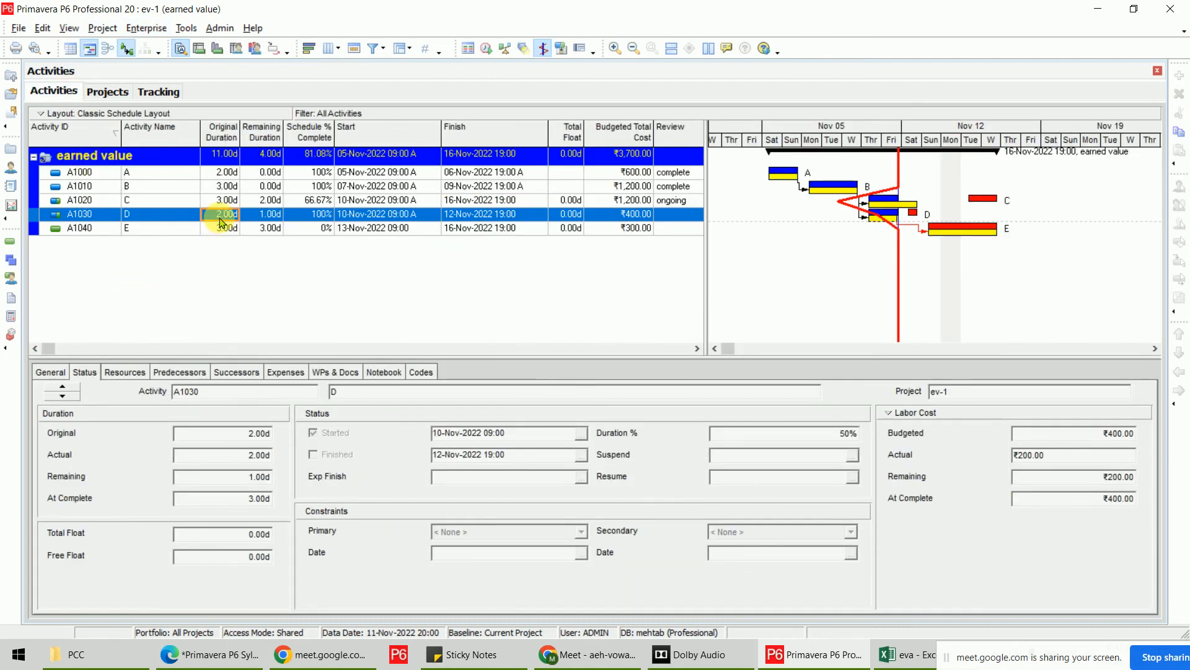
left_click(220, 214)
Export project ev-1 in XER format as ev-1.xer, then minimise P6.
left_click(19, 28)
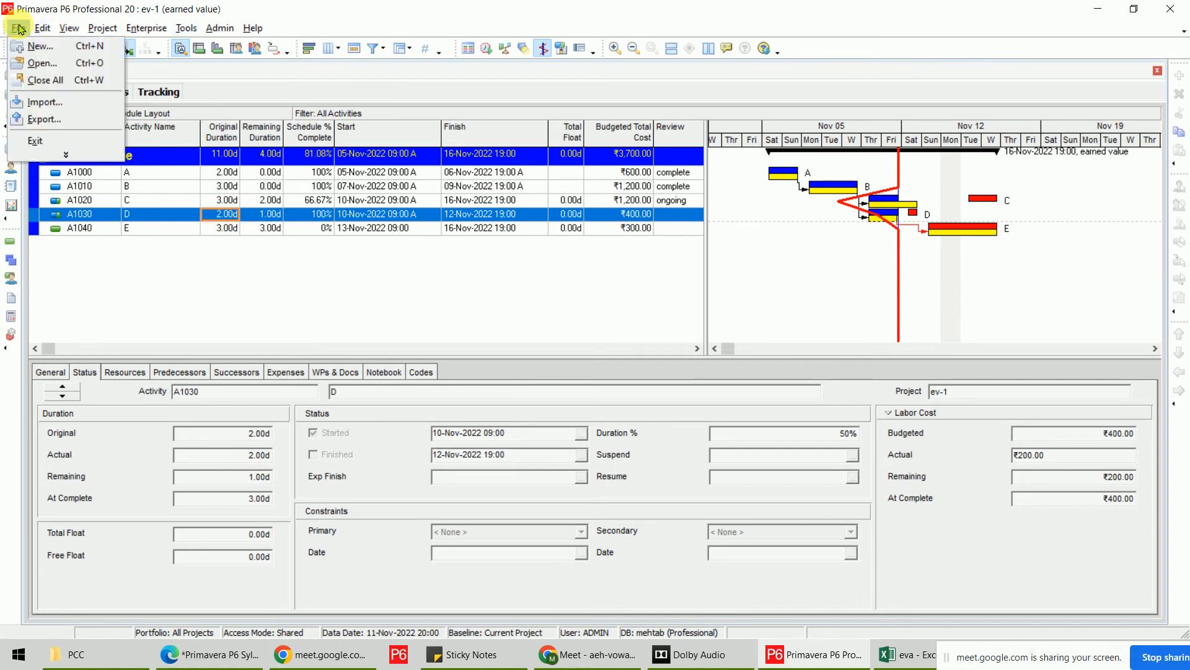
left_click(85, 121)
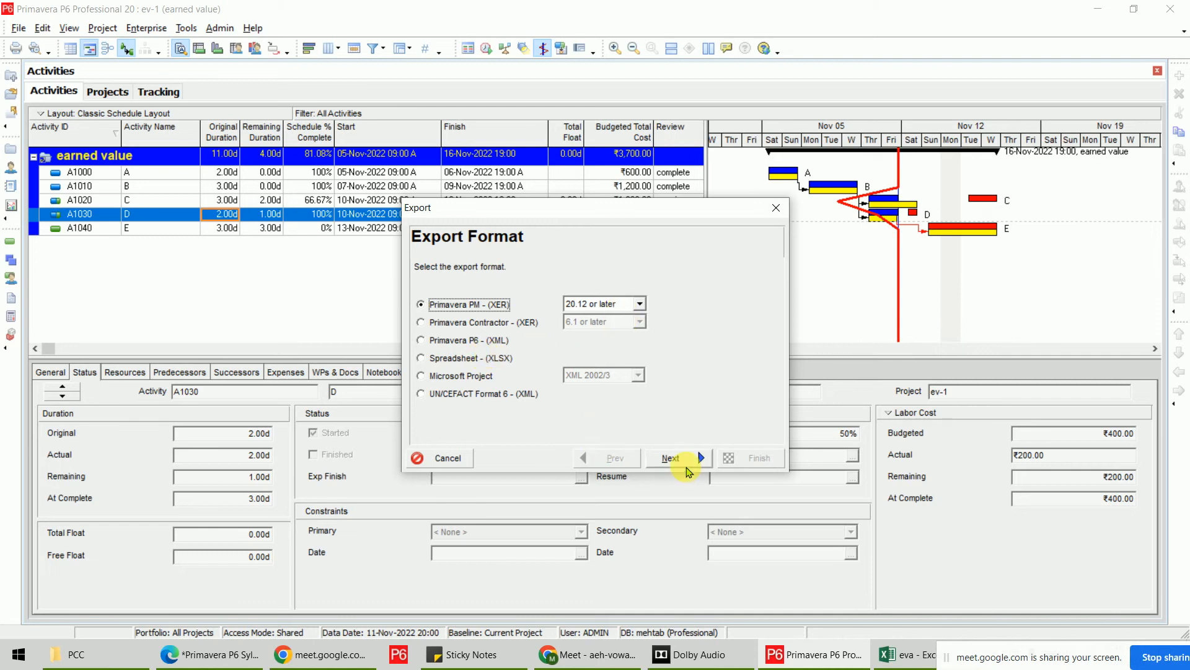
left_click(681, 464)
left_click(682, 462)
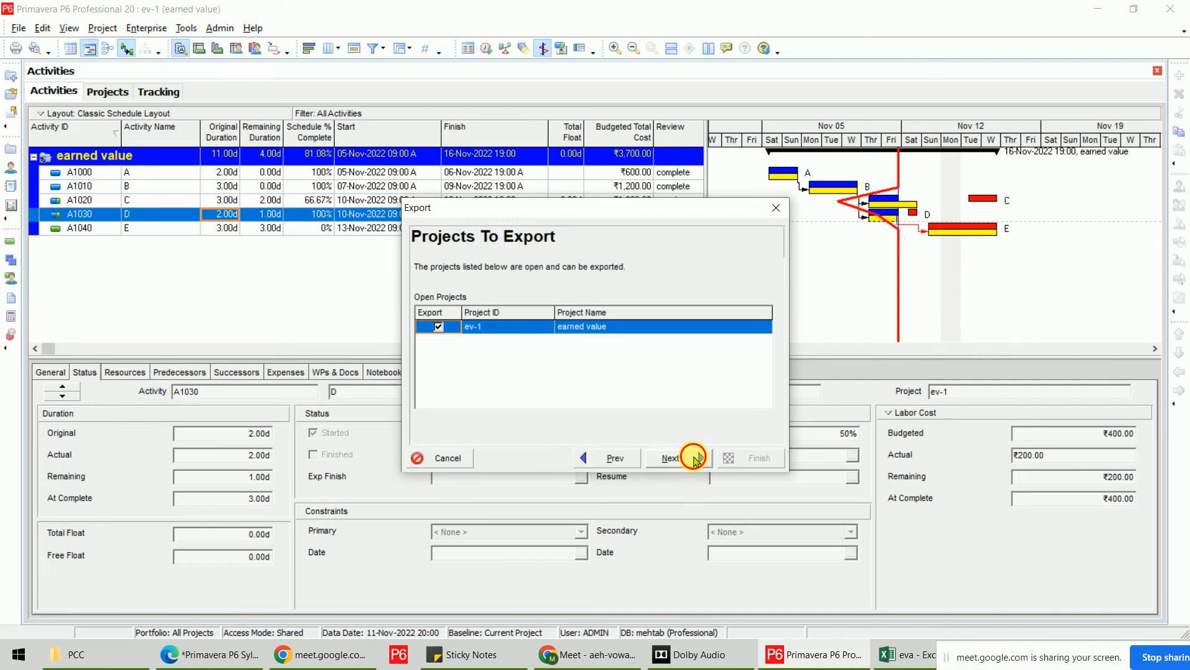
left_click(692, 457)
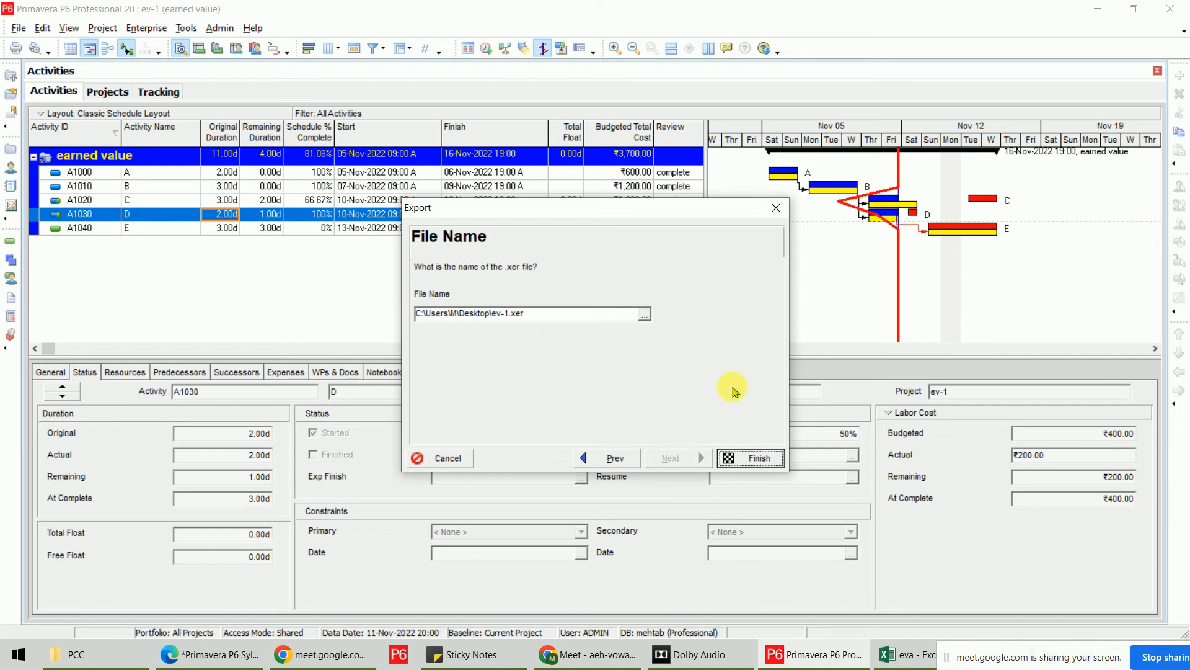
left_click(752, 458)
left_click(747, 462)
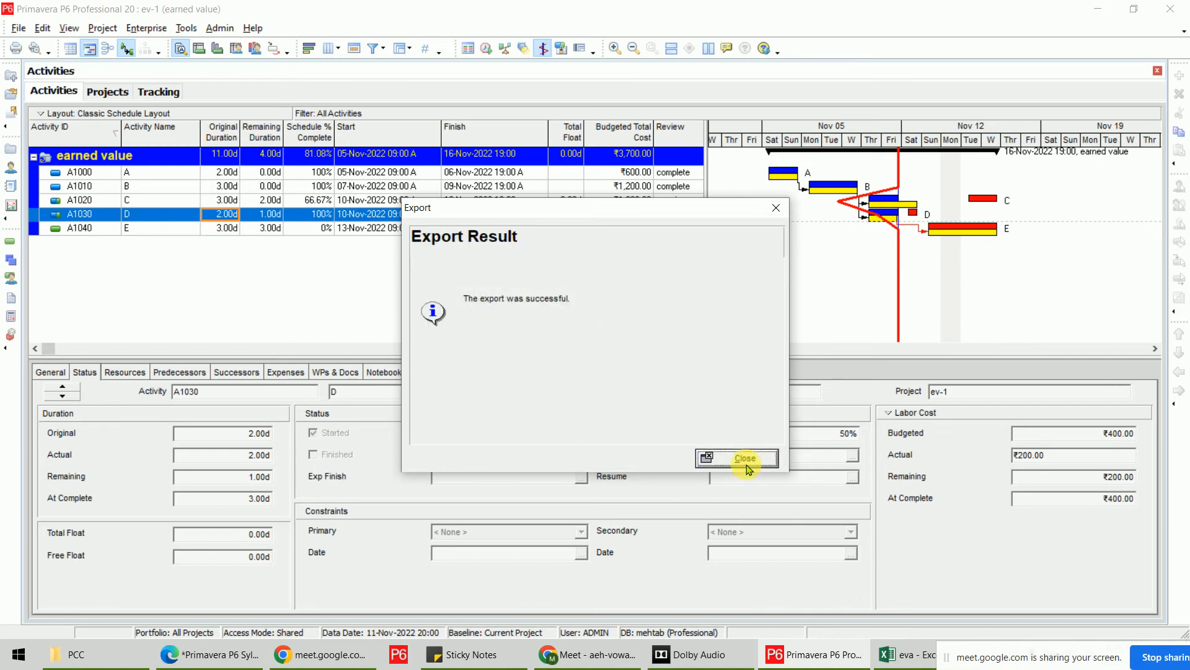
left_click(1103, 15)
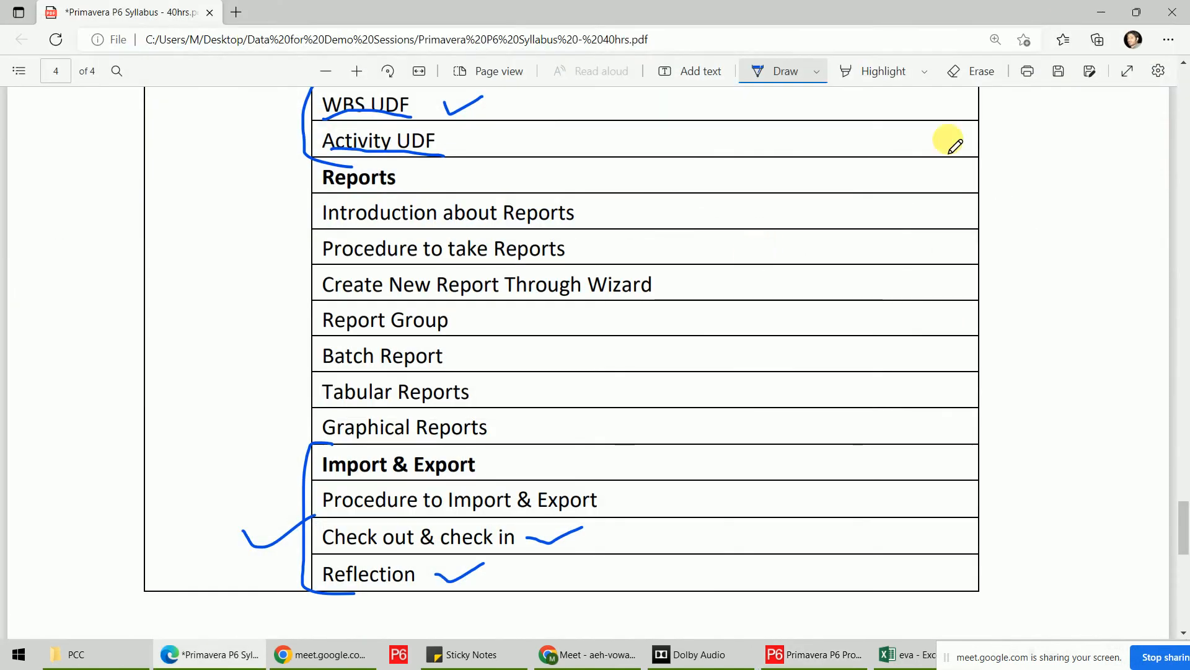
Minimise the syllabus PDF, refresh the PCC folder, and close its Explorer window.
left_click(1099, 10)
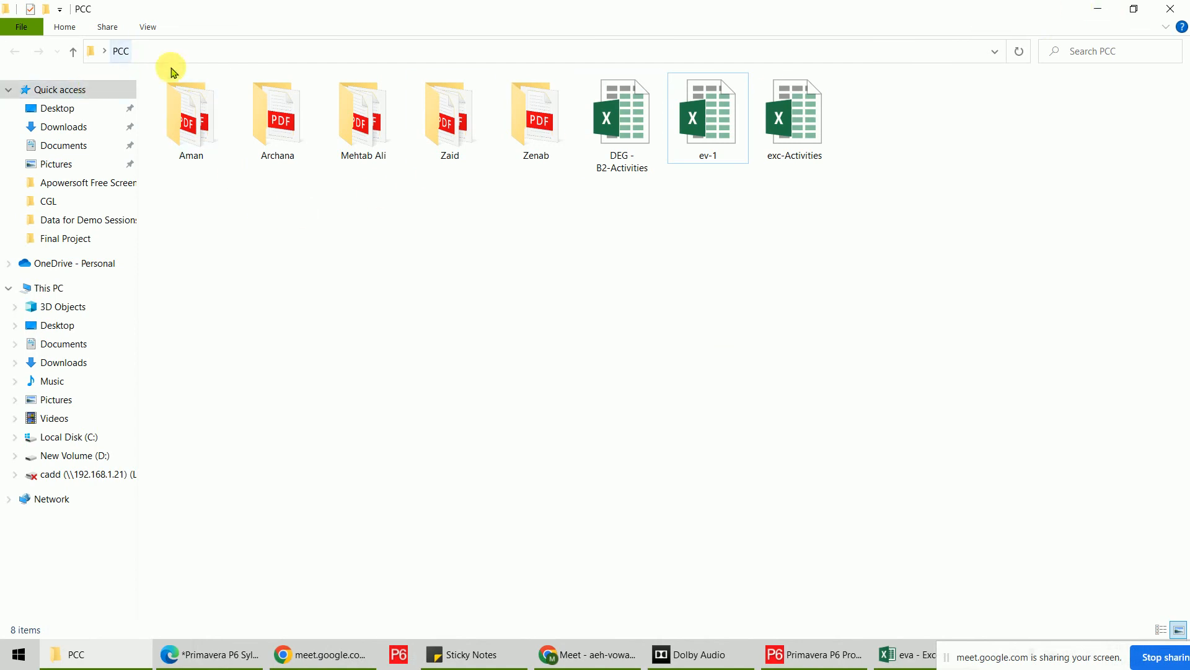
right_click(522, 302)
left_click(560, 369)
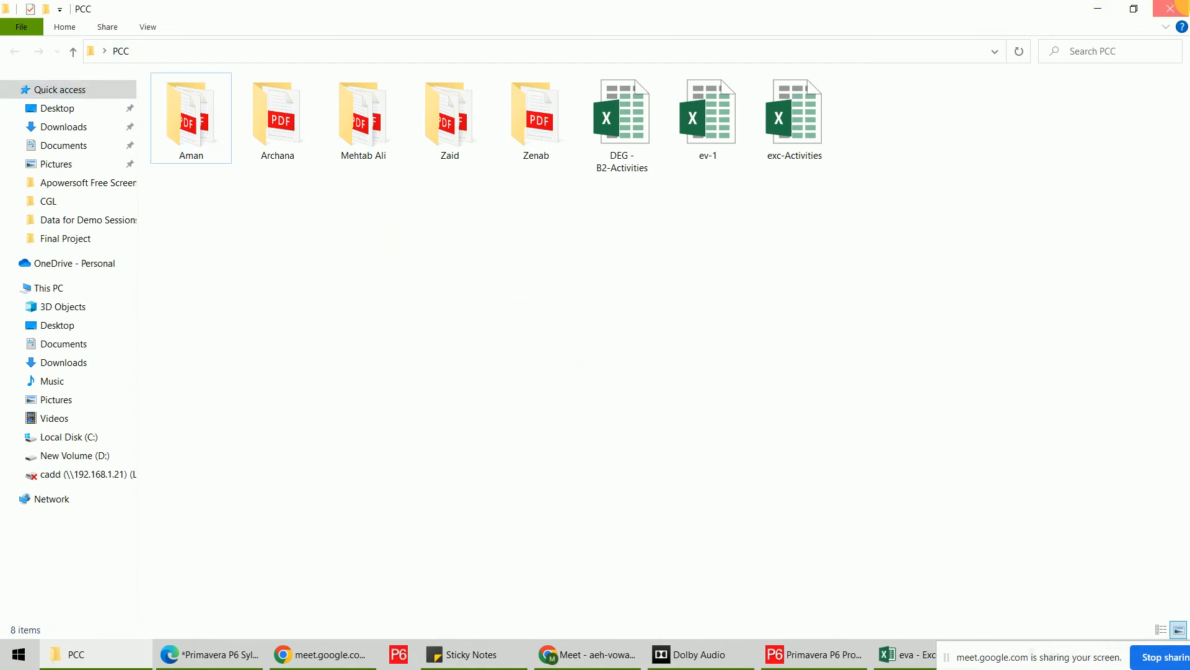
left_click(1177, 7)
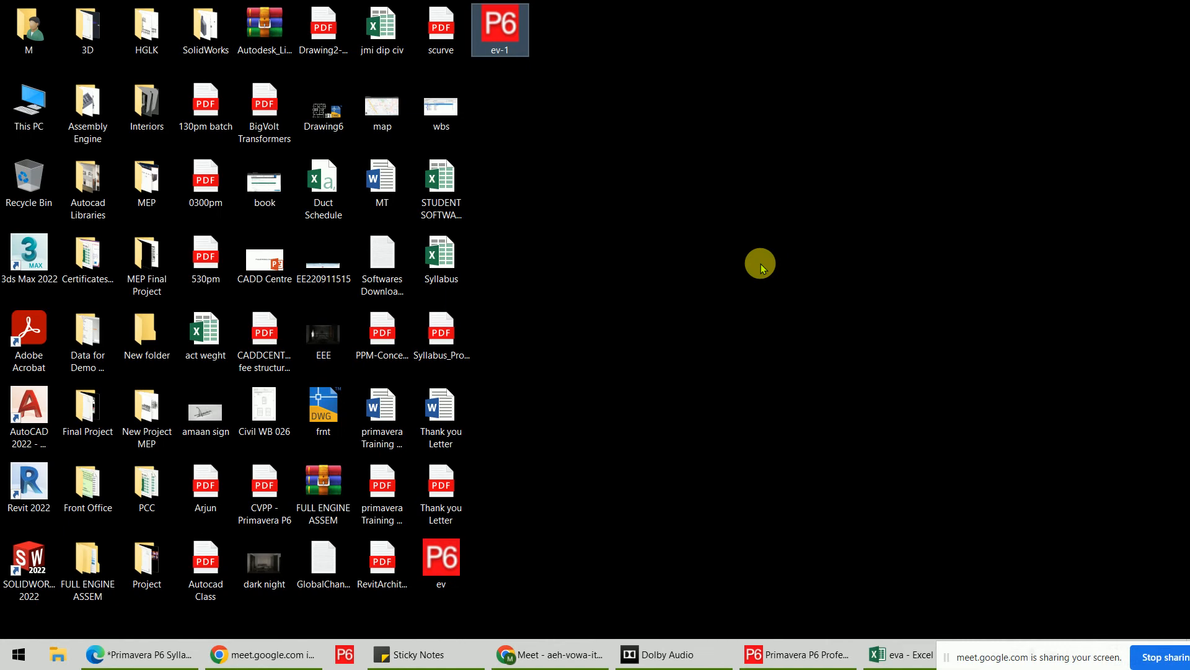
Copy the ev-1 export file onto the E: drive and refresh to show it.
double_click(524, 30)
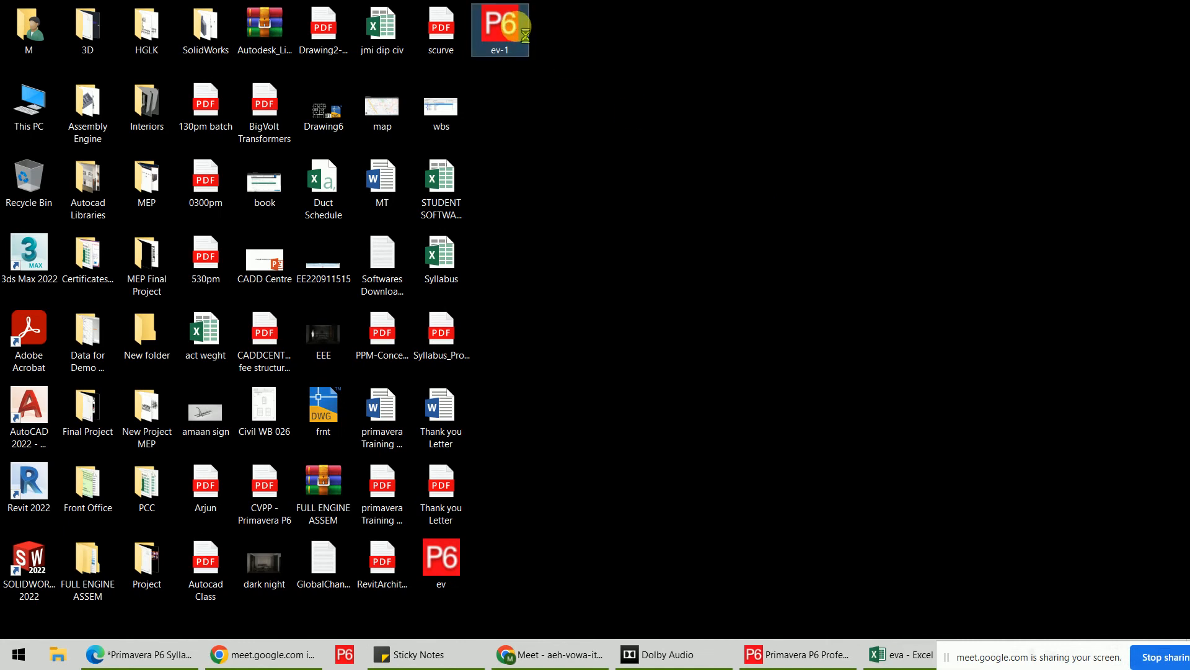
right_click(517, 27)
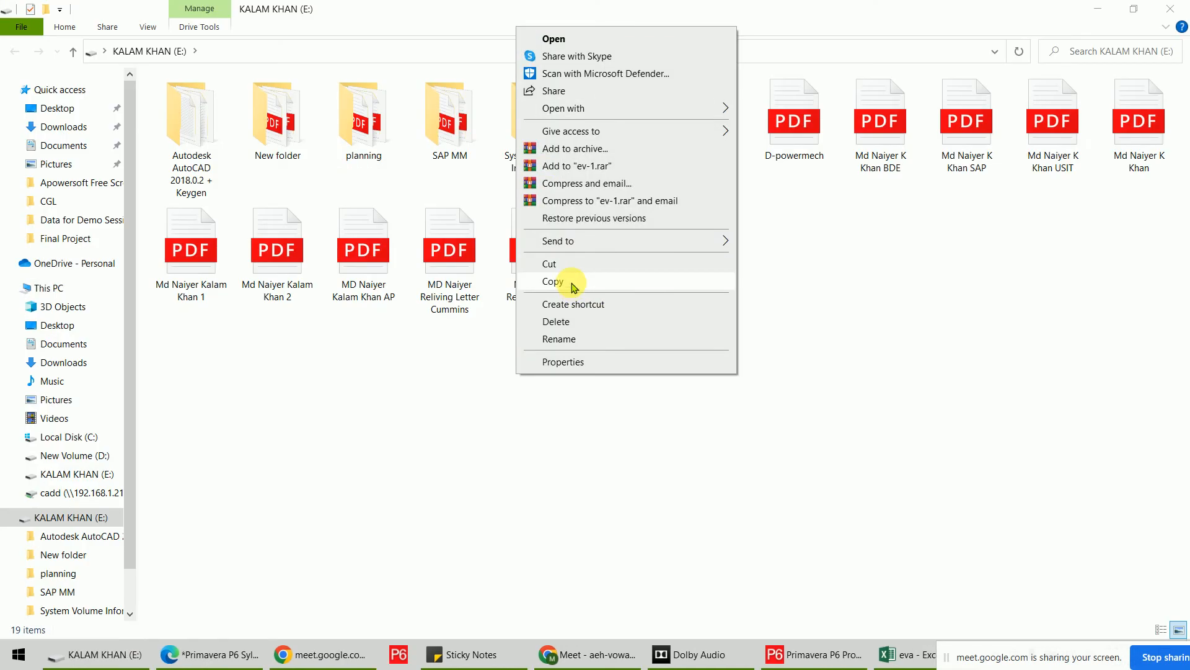
left_click(571, 282)
right_click(830, 293)
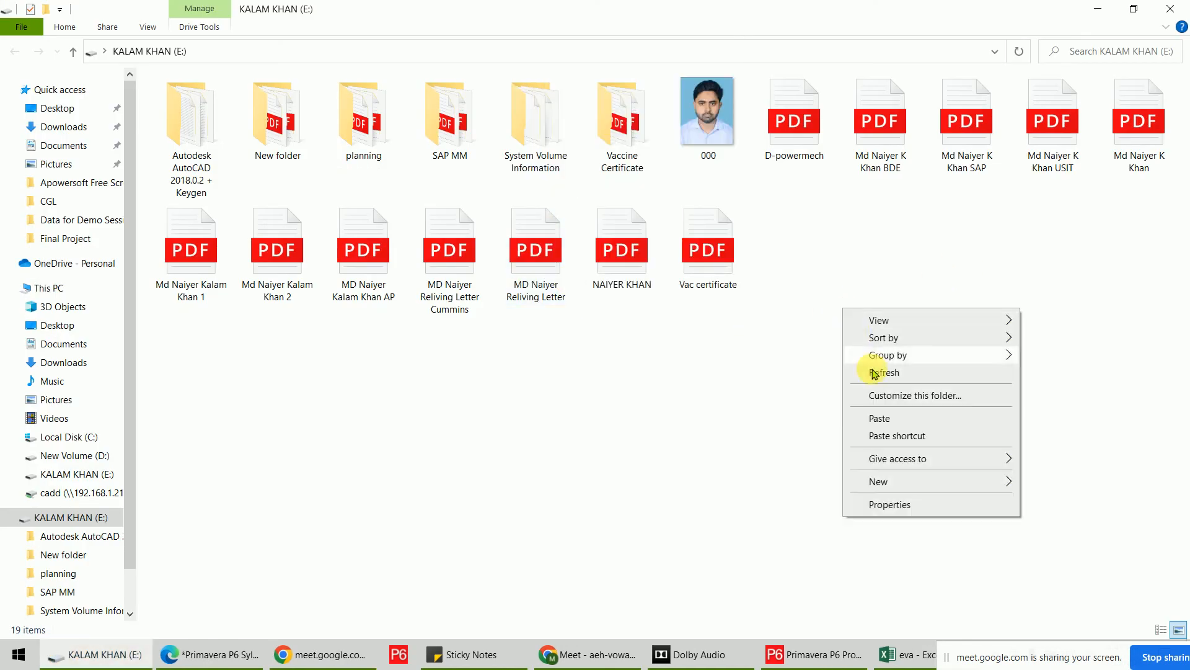
left_click(888, 419)
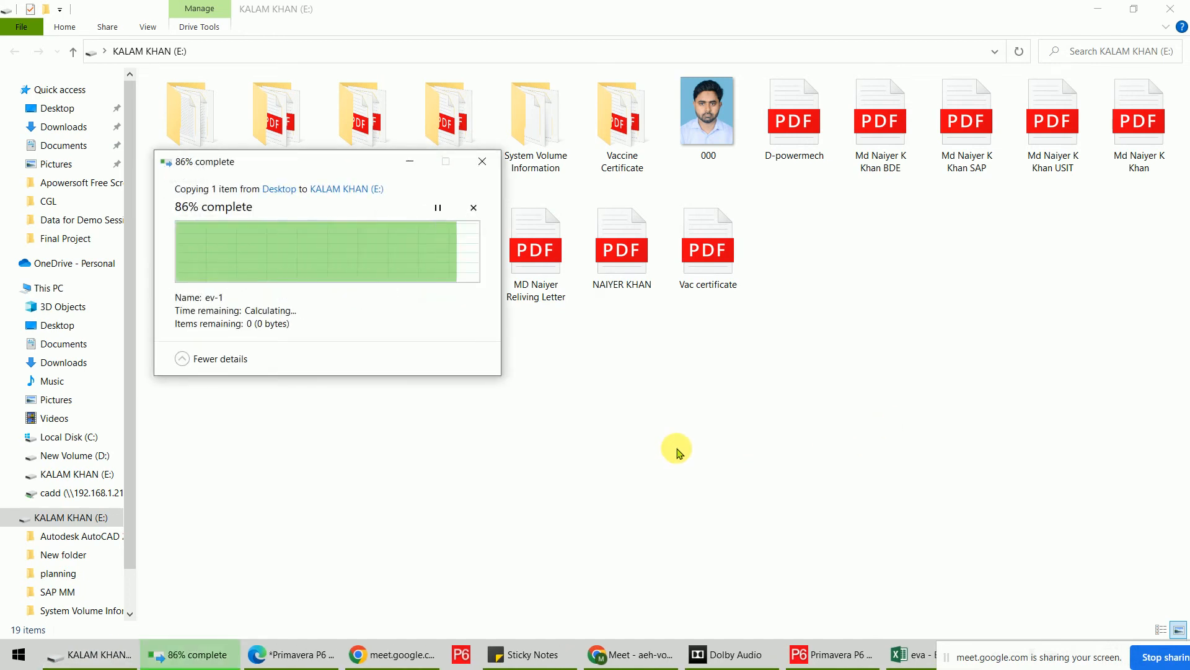
right_click(794, 381)
left_click(812, 447)
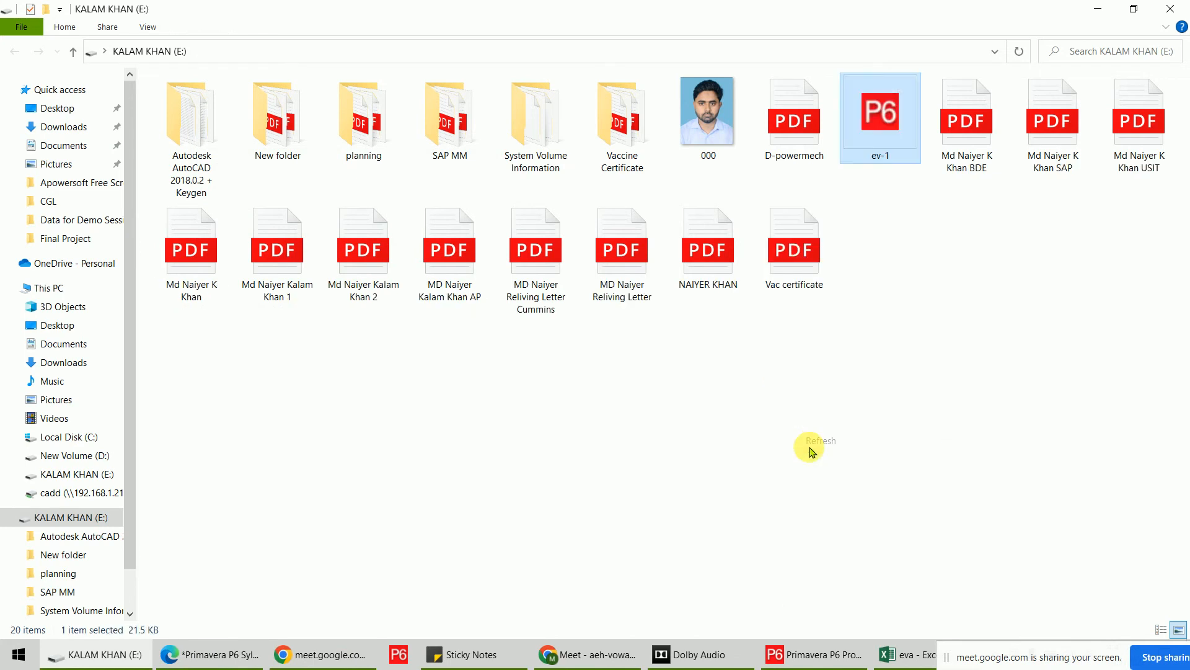
right_click(789, 419)
left_click(843, 261)
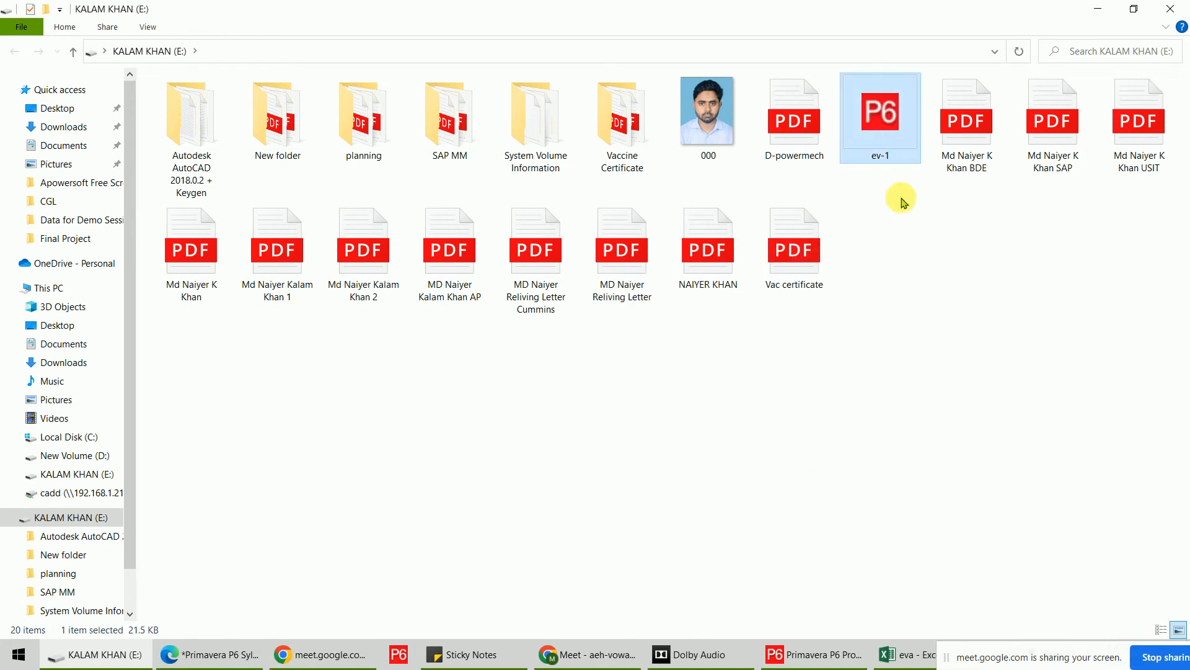
Eject the E: drive from This PC.
left_click(49, 288)
left_click(656, 222)
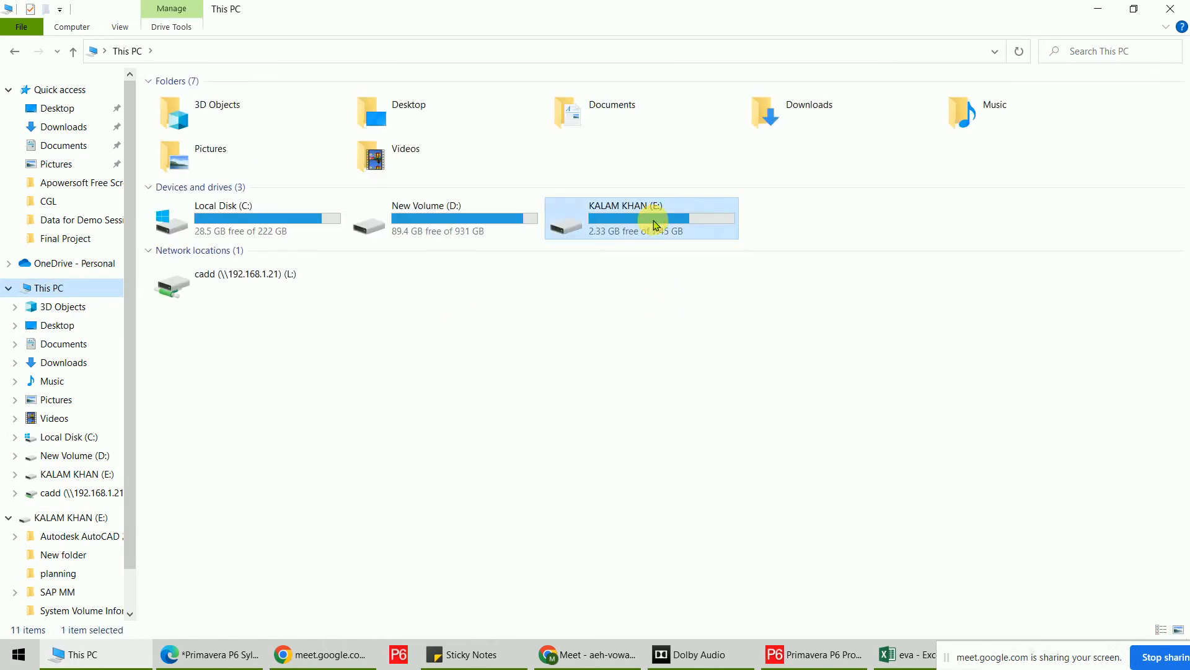
right_click(654, 221)
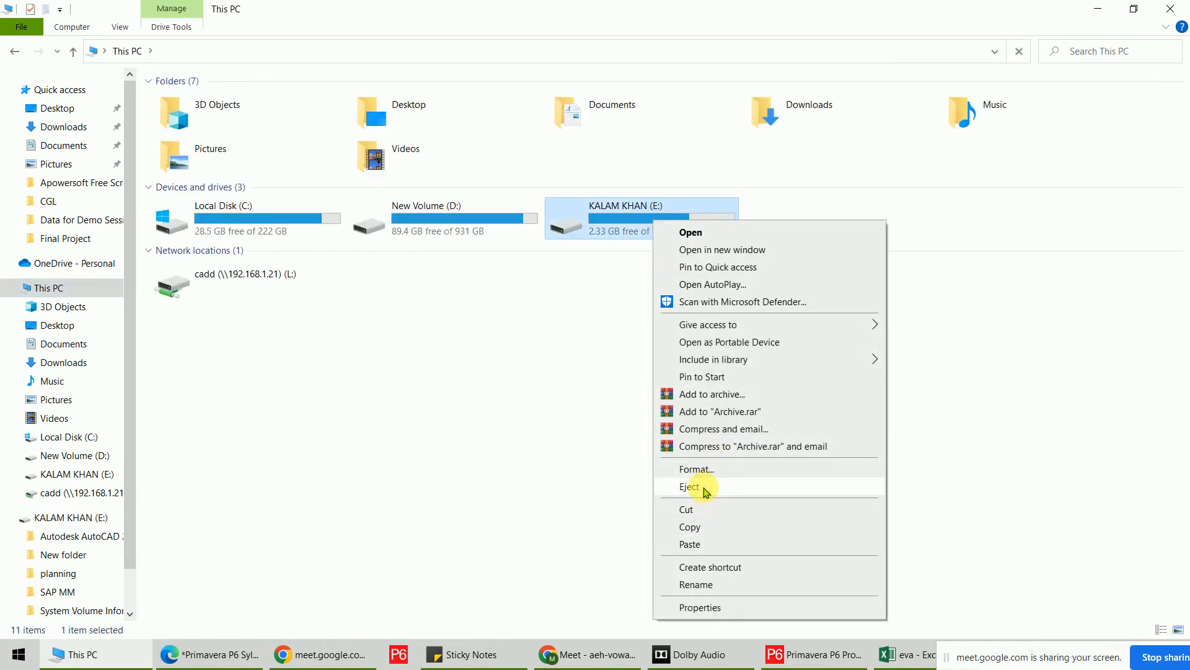
left_click(707, 508)
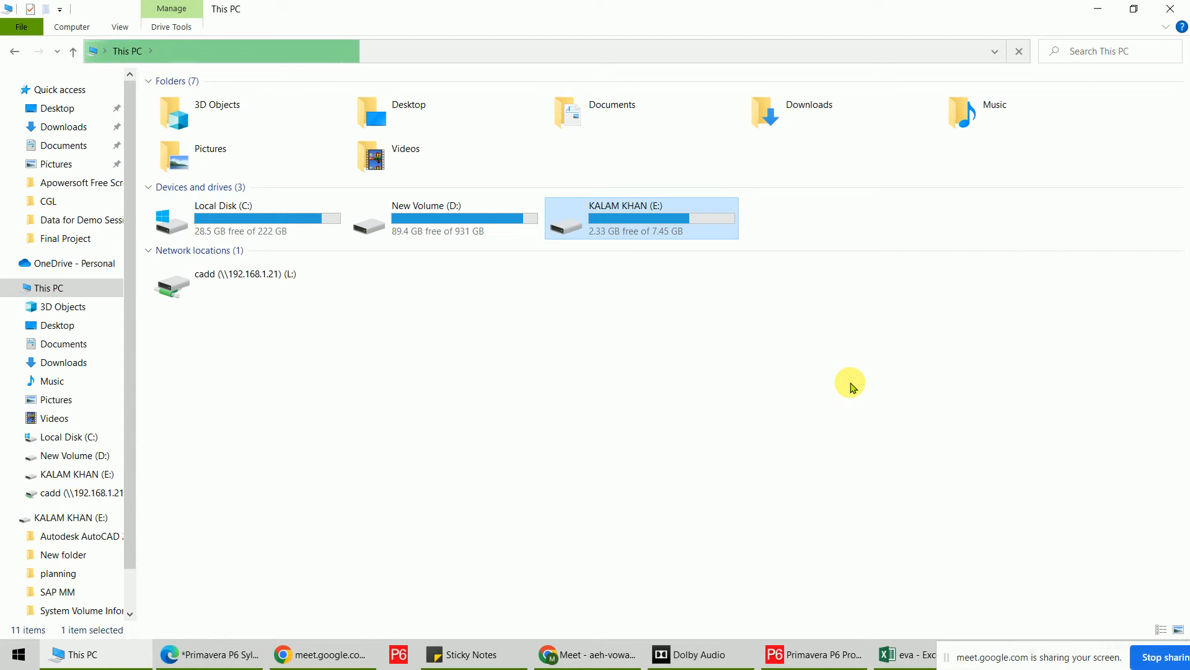
Close This PC and restore Primavera P6 from the taskbar.
left_click(1172, 9)
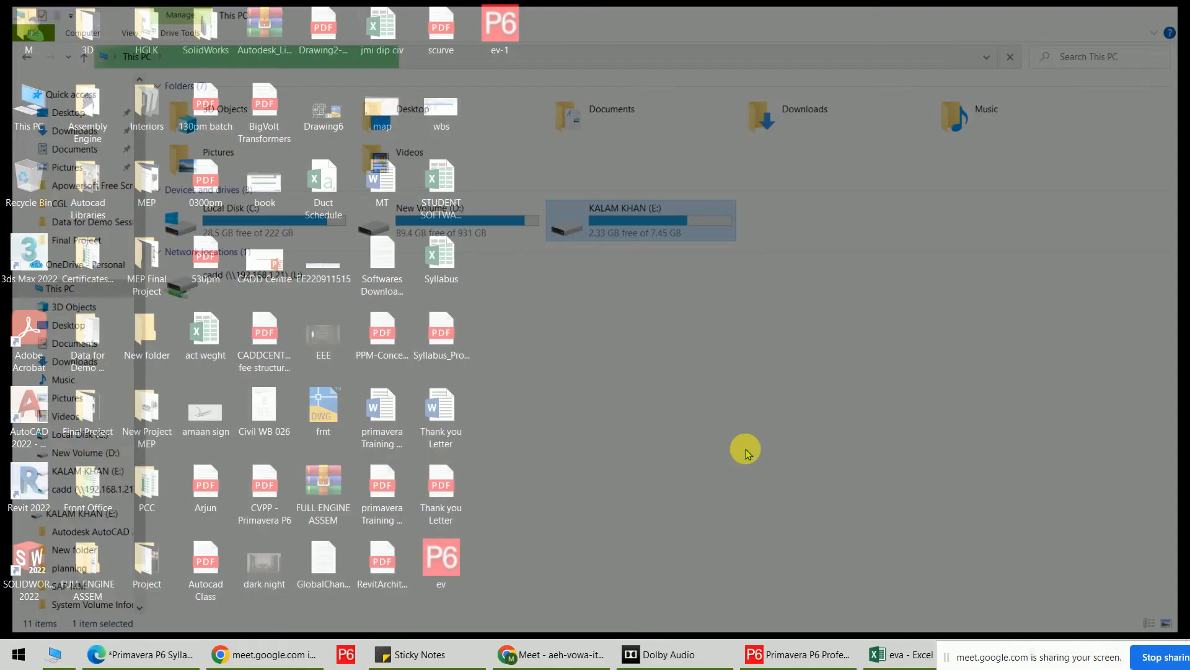
left_click(800, 658)
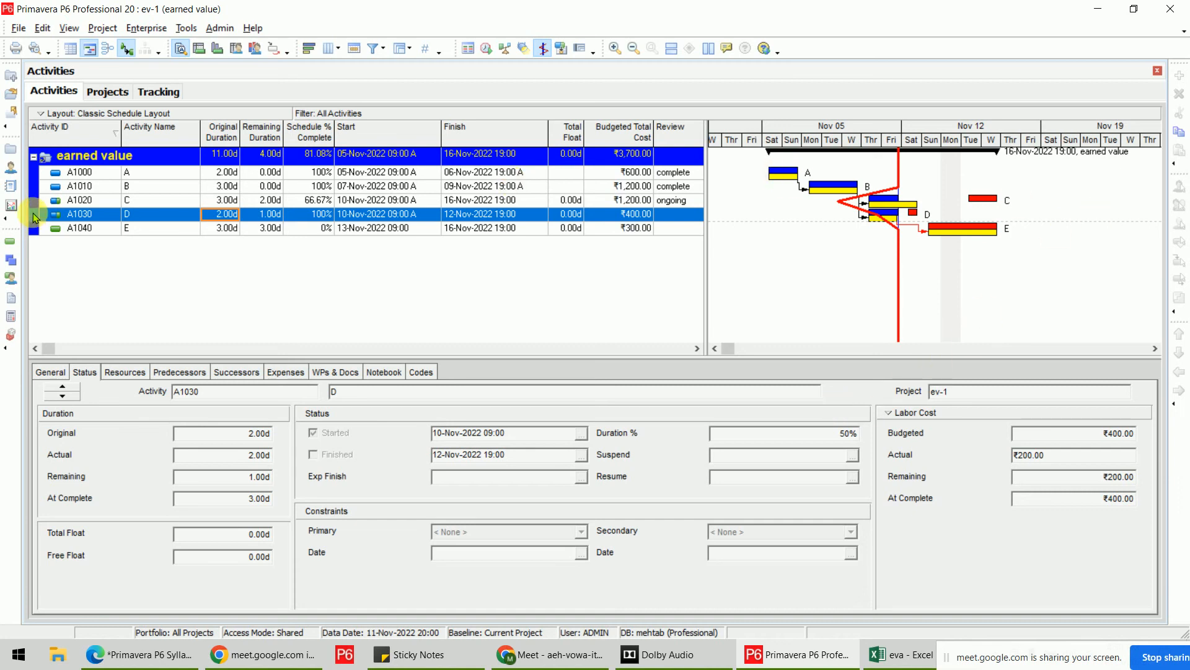
Set project ev-1's Check Out Status to Checked In and confirm.
left_click(93, 92)
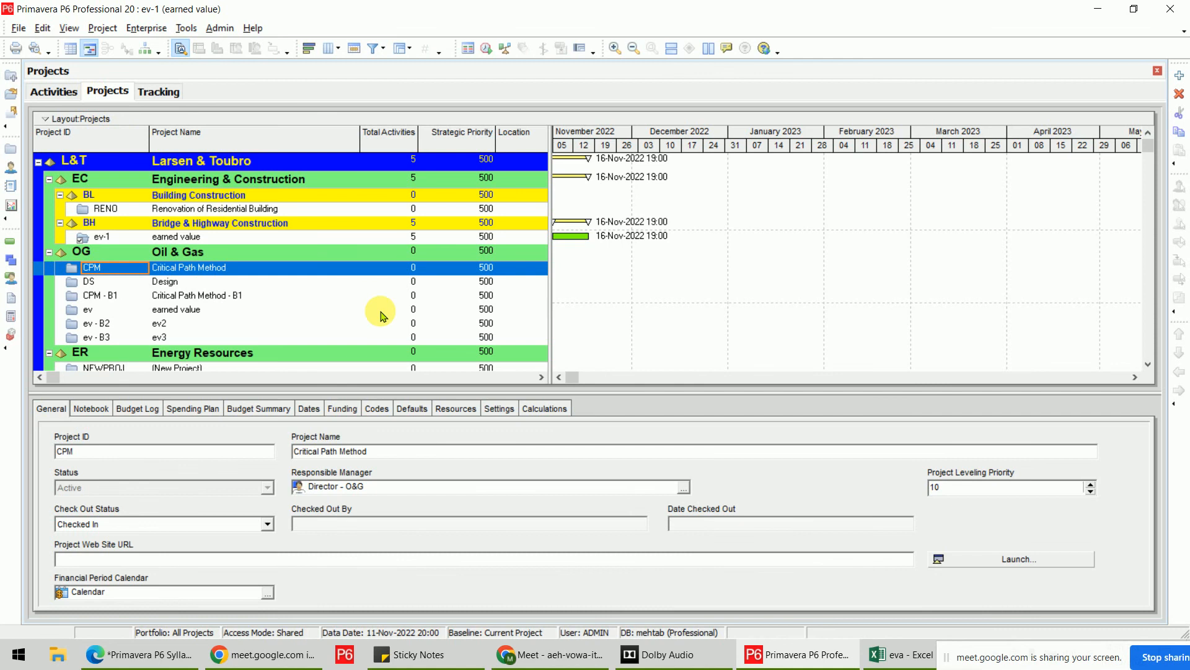
left_click(197, 237)
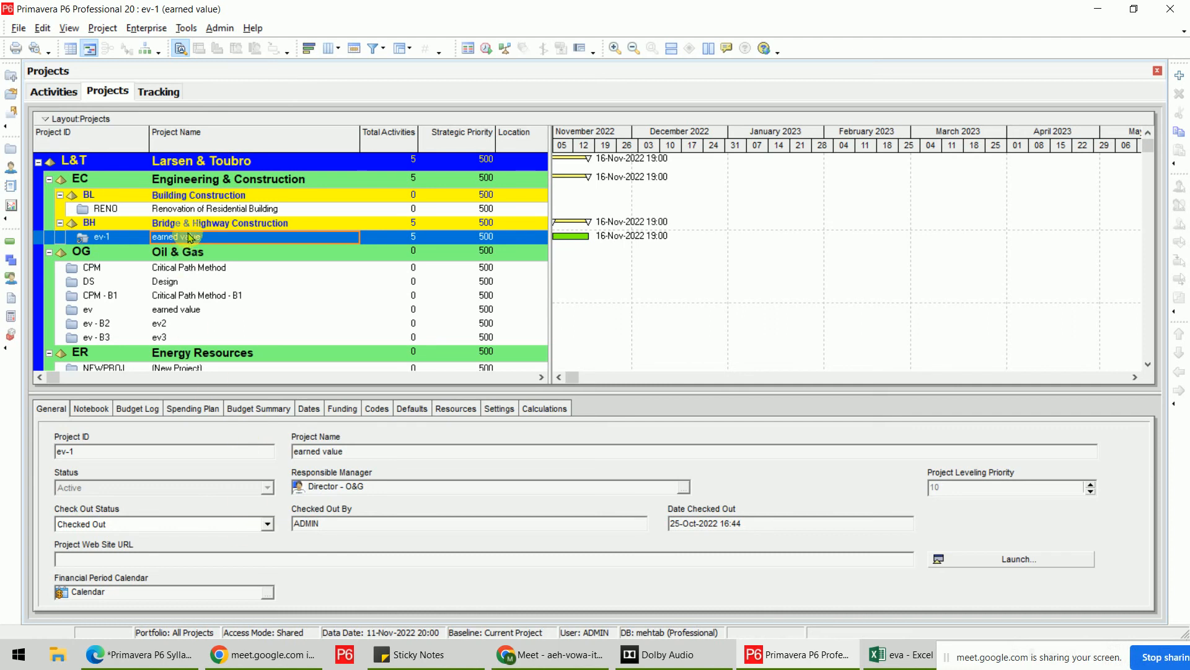
left_click(268, 524)
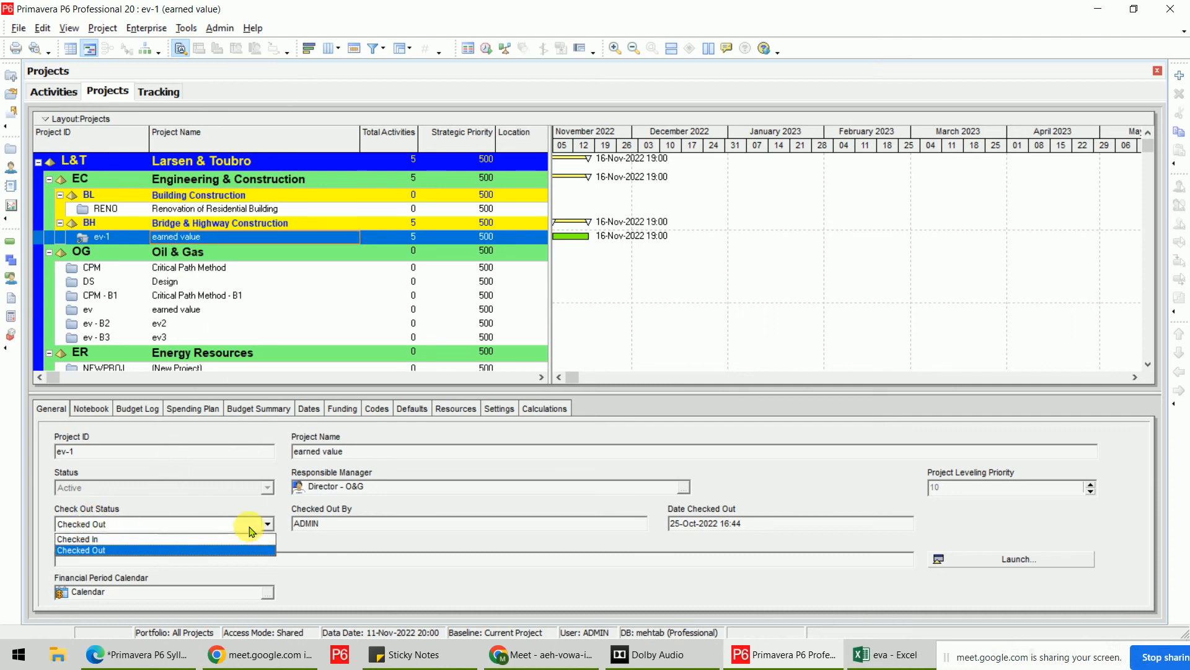
left_click(205, 545)
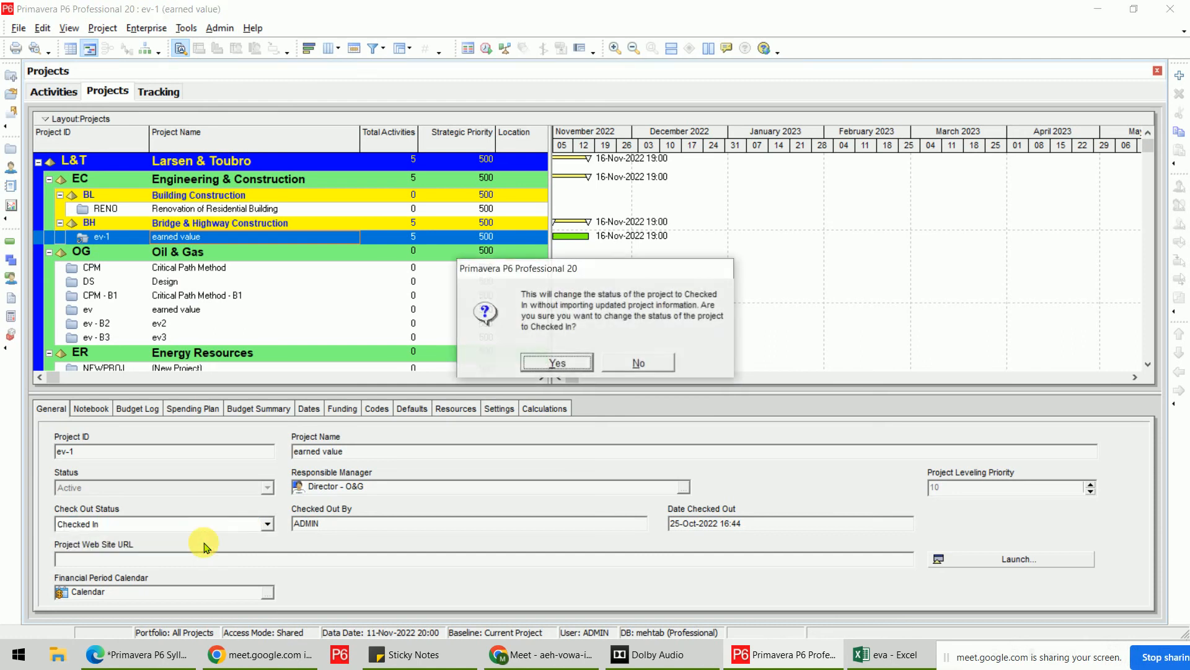
left_click(553, 364)
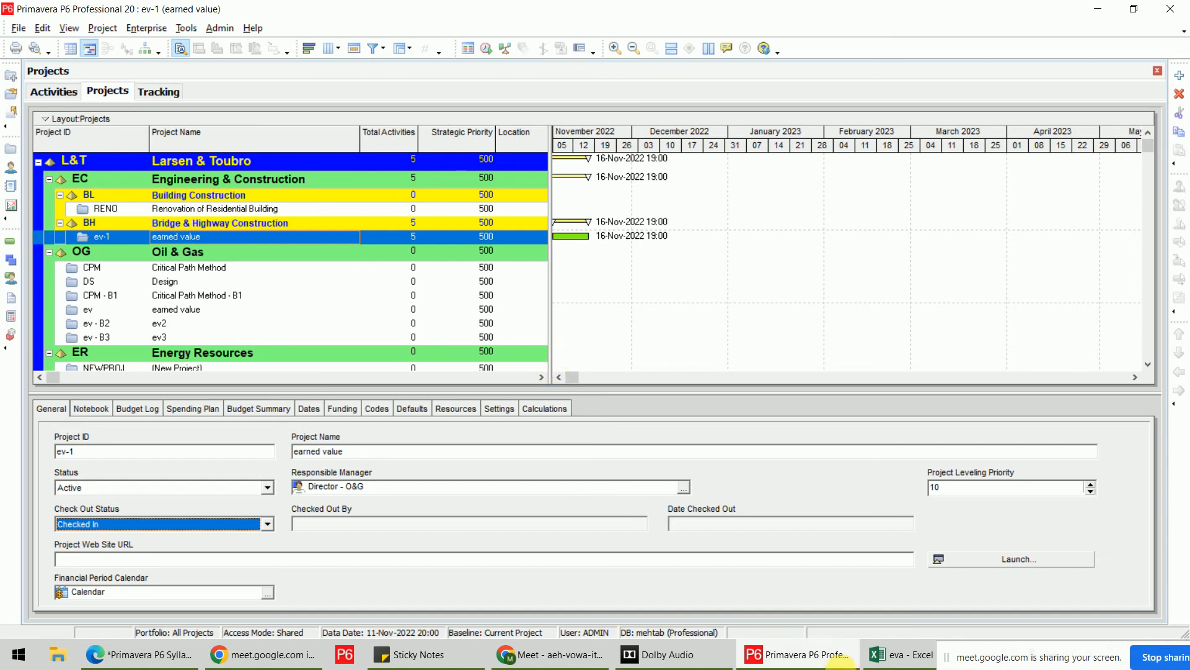
mouse_move(829, 661)
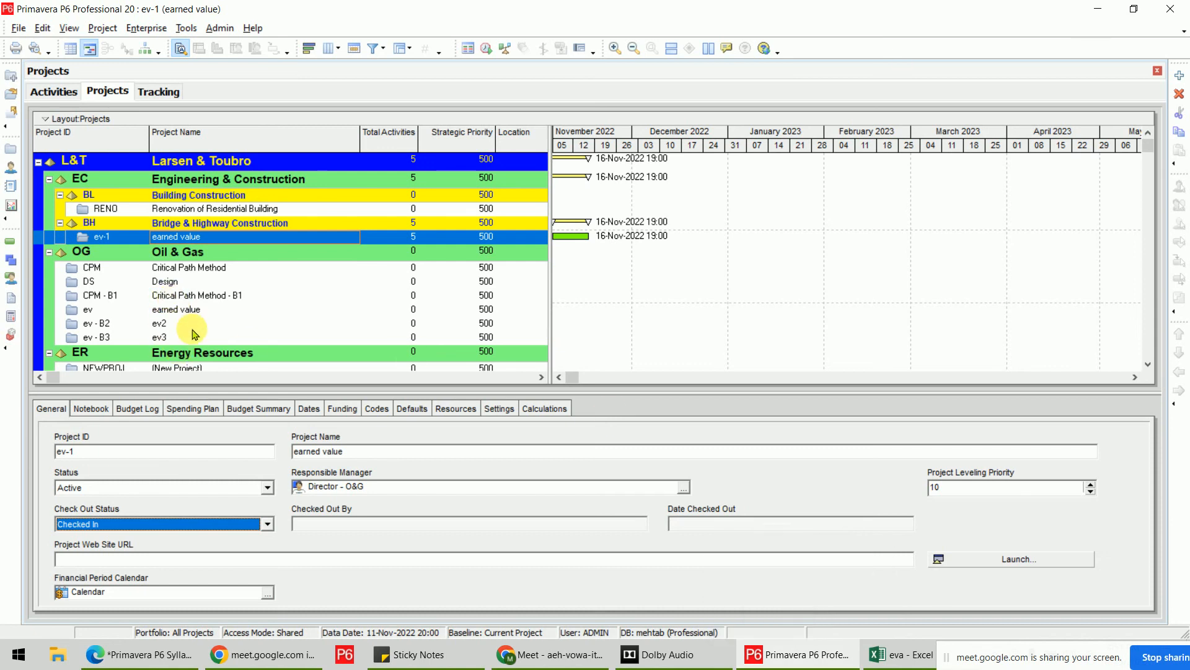
left_click(53, 91)
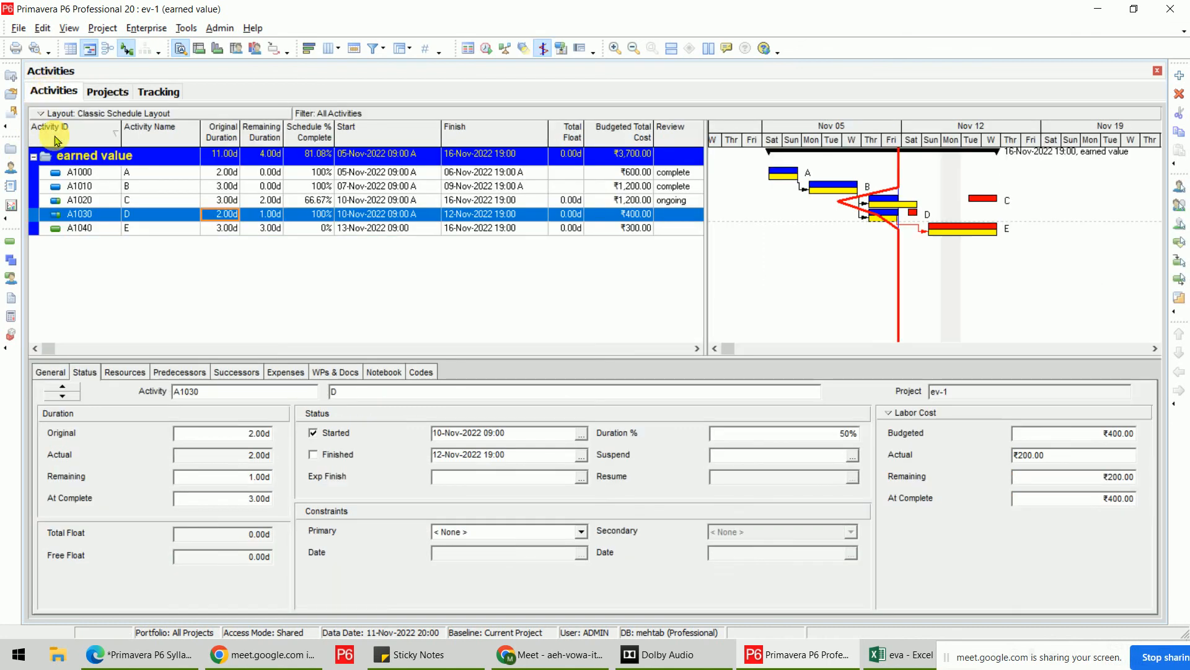
left_click(173, 173)
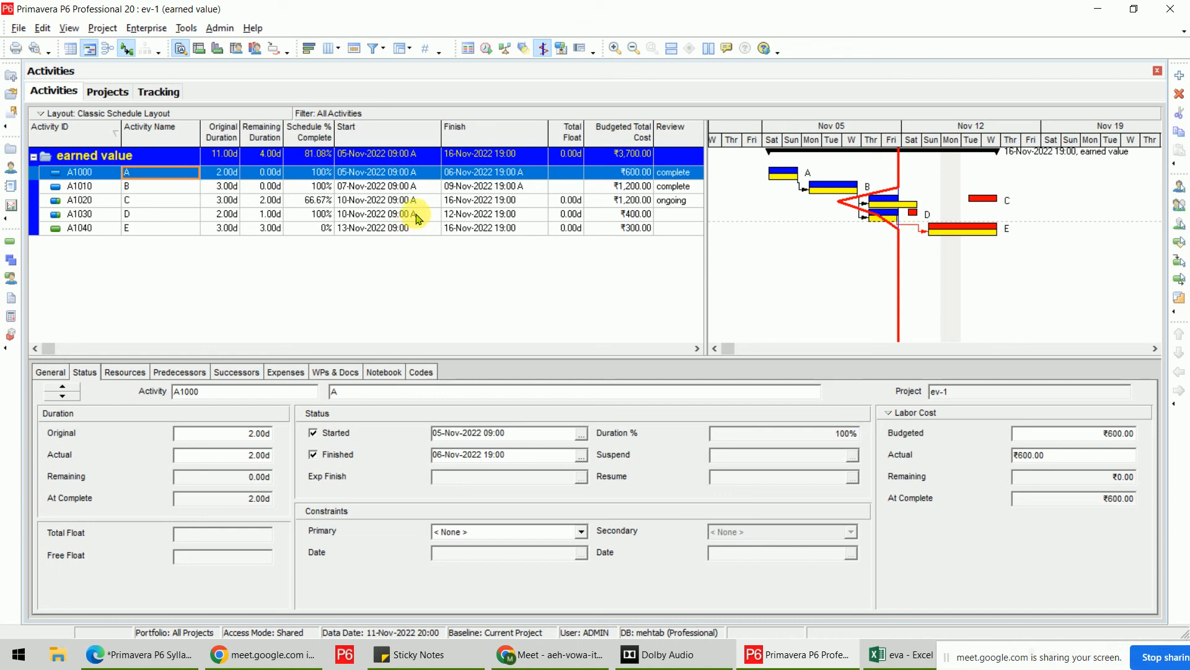
left_click(97, 93)
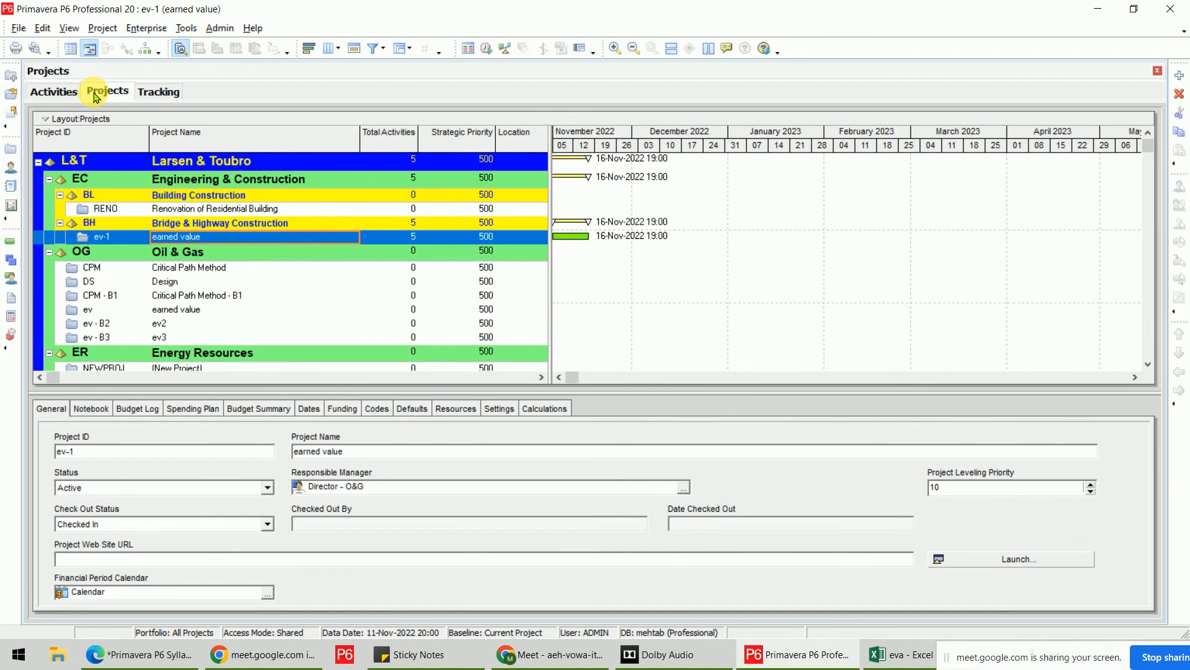
Create the reflection ev-2 from ev-1, then close all open projects.
right_click(132, 241)
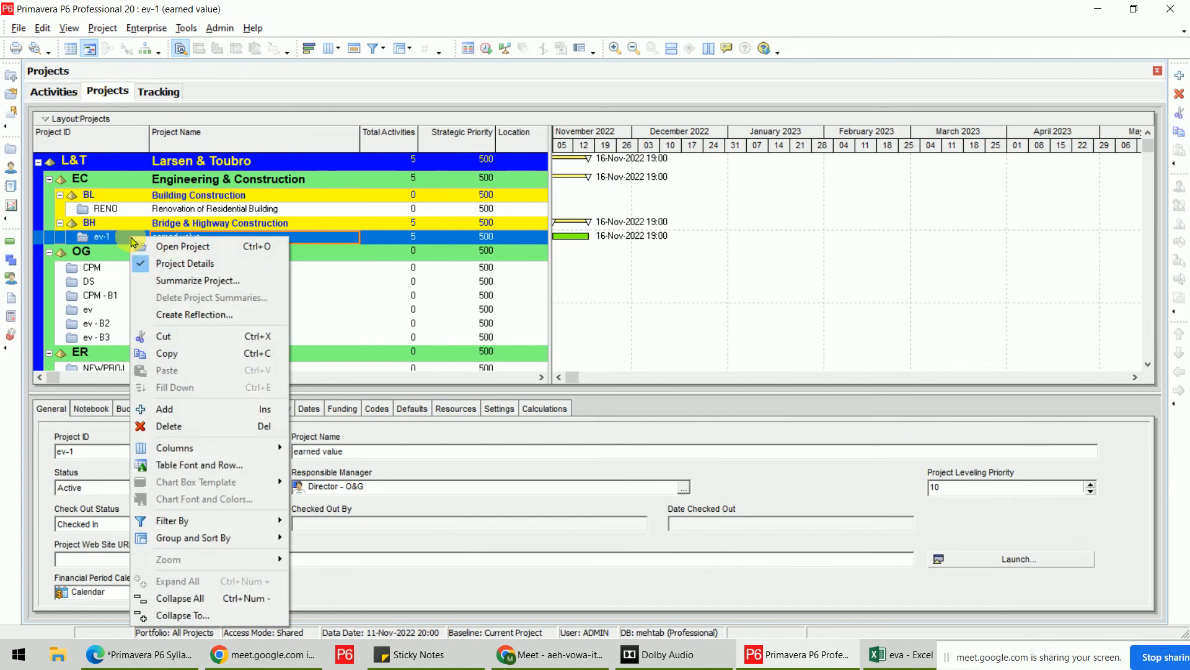
left_click(241, 321)
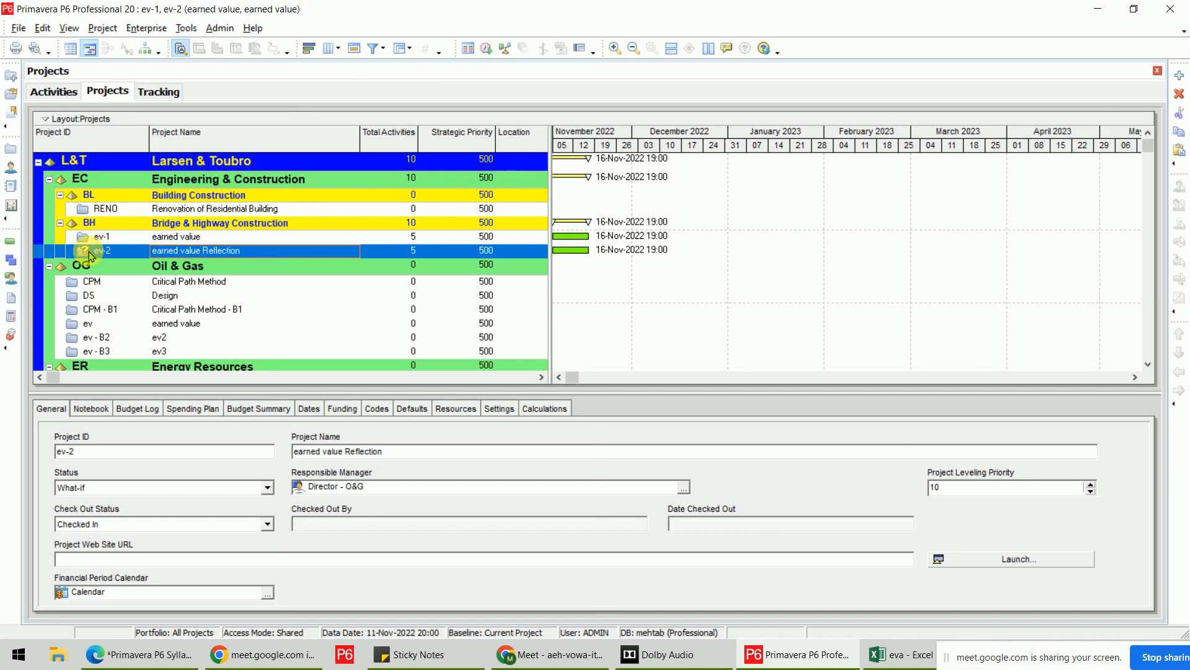
left_click(19, 28)
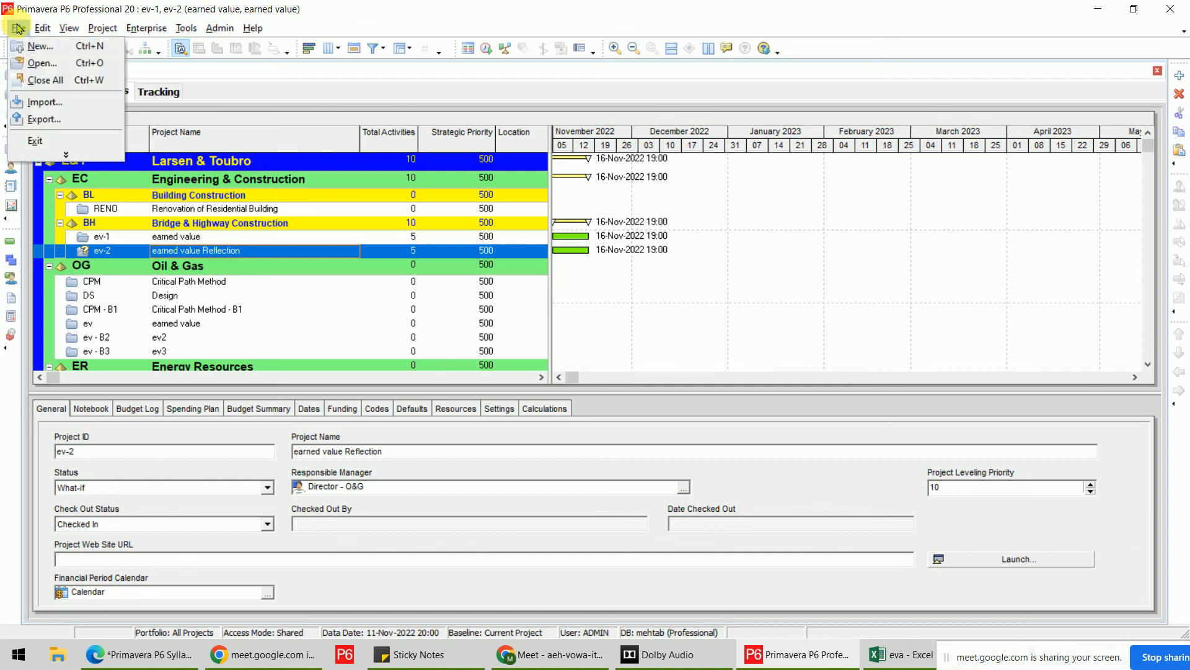
left_click(41, 80)
left_click(558, 351)
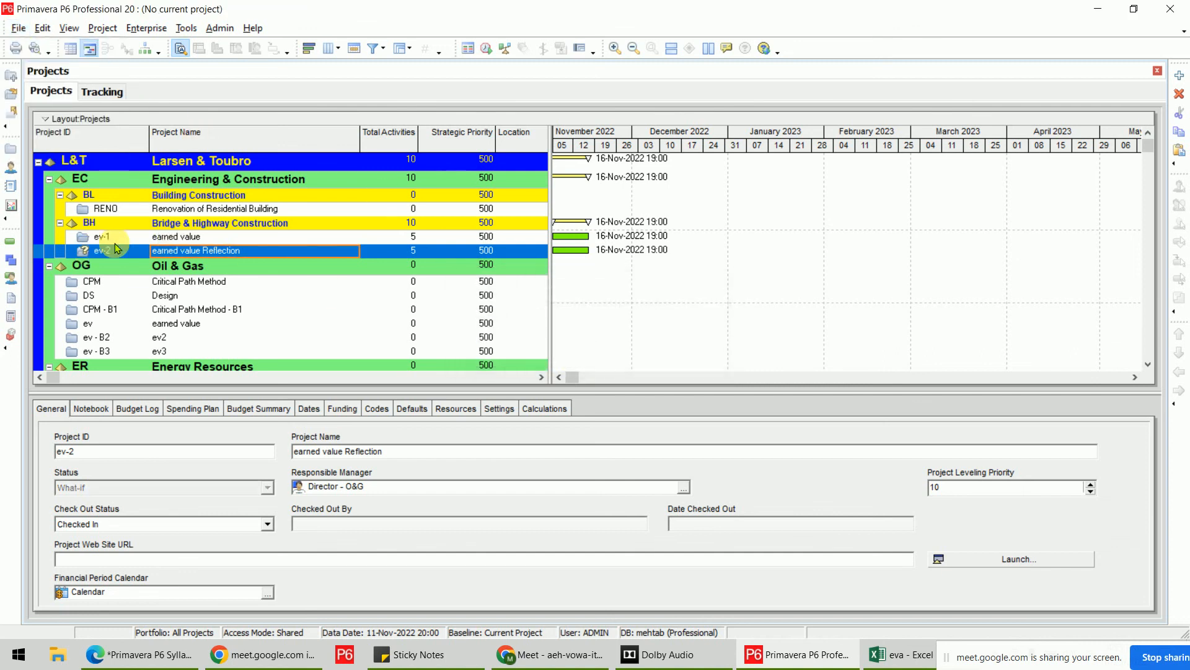
right_click(115, 254)
Open ev-2 and set activity D's original duration to 3 days and E's to 4.
left_click(138, 241)
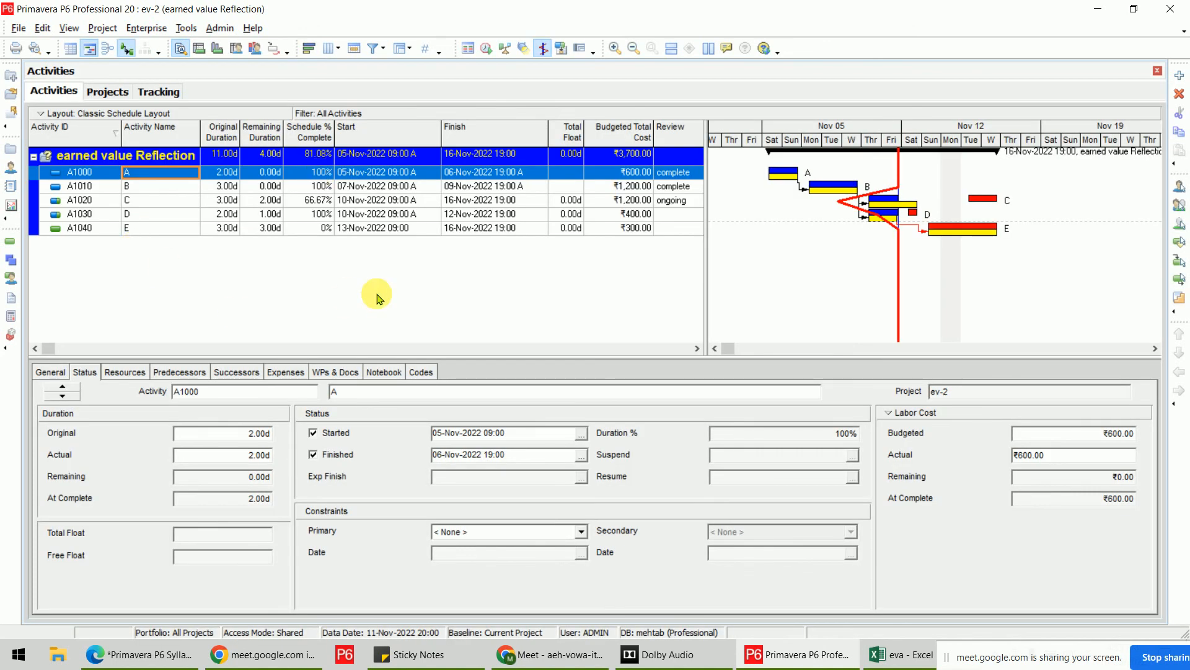
left_click(227, 215)
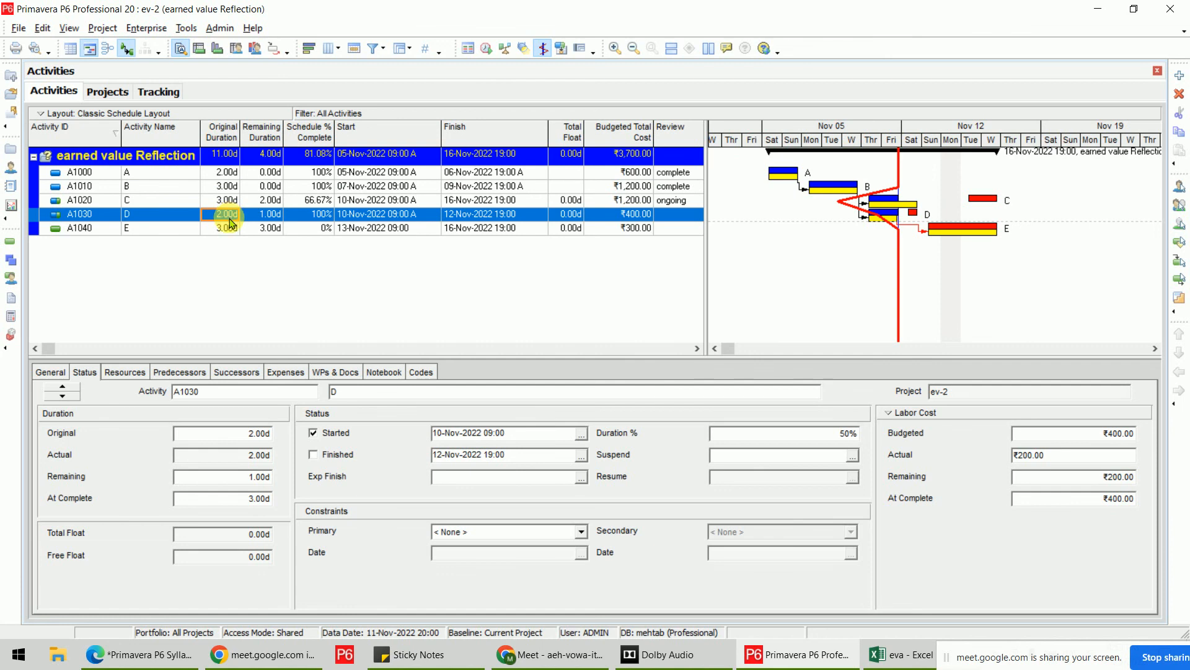
type("3")
key("Return")
left_click(229, 233)
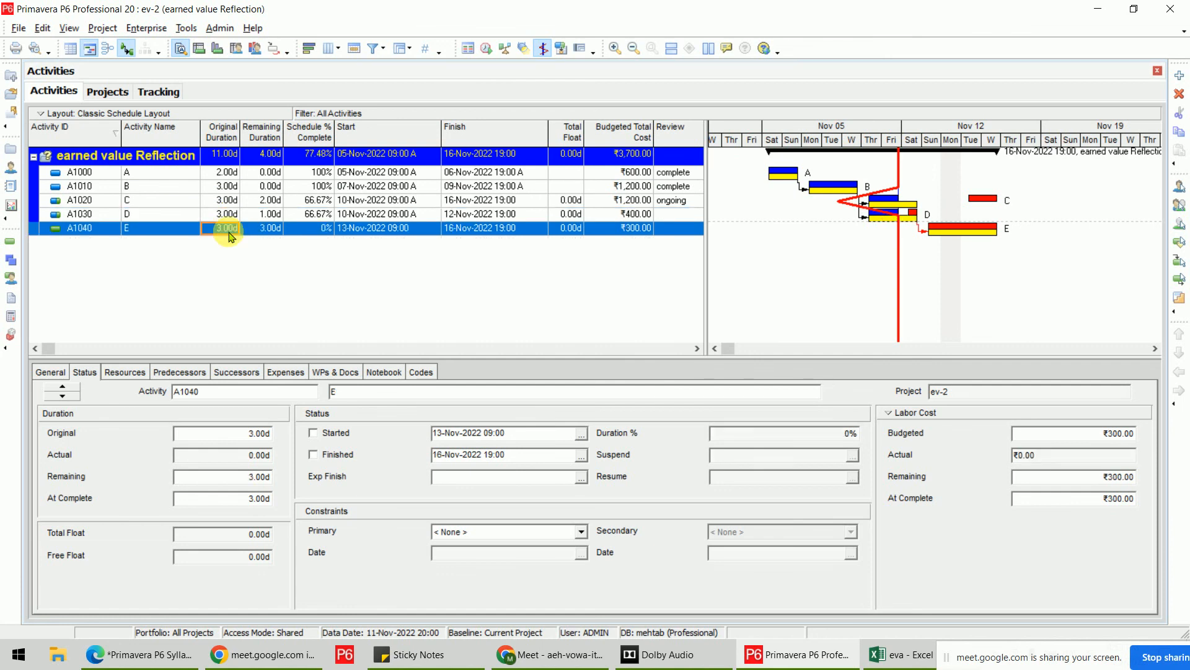
type("4")
key("Return")
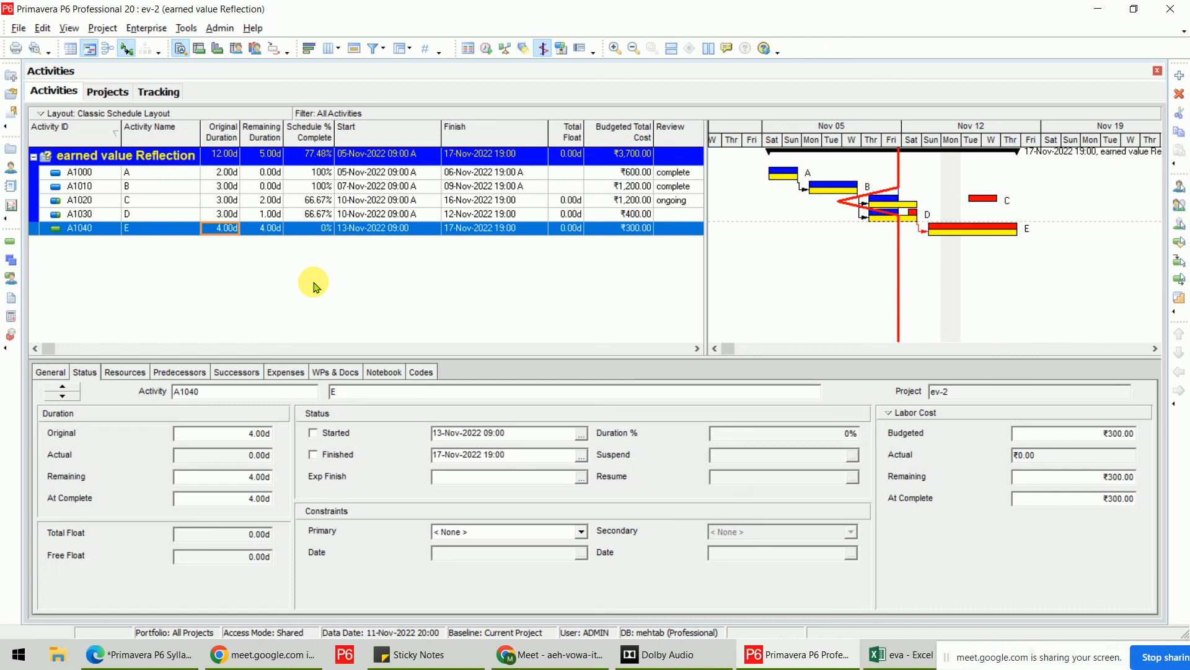
Return to the project list and select the ev-2 reflection row.
left_click(108, 91)
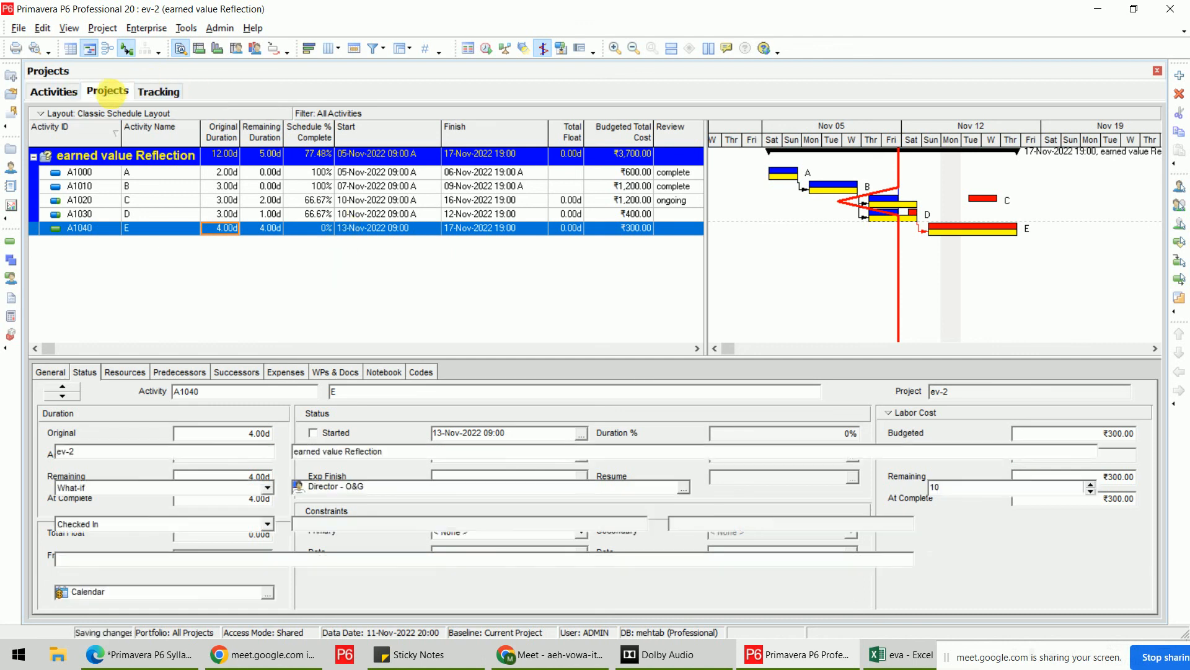
right_click(188, 251)
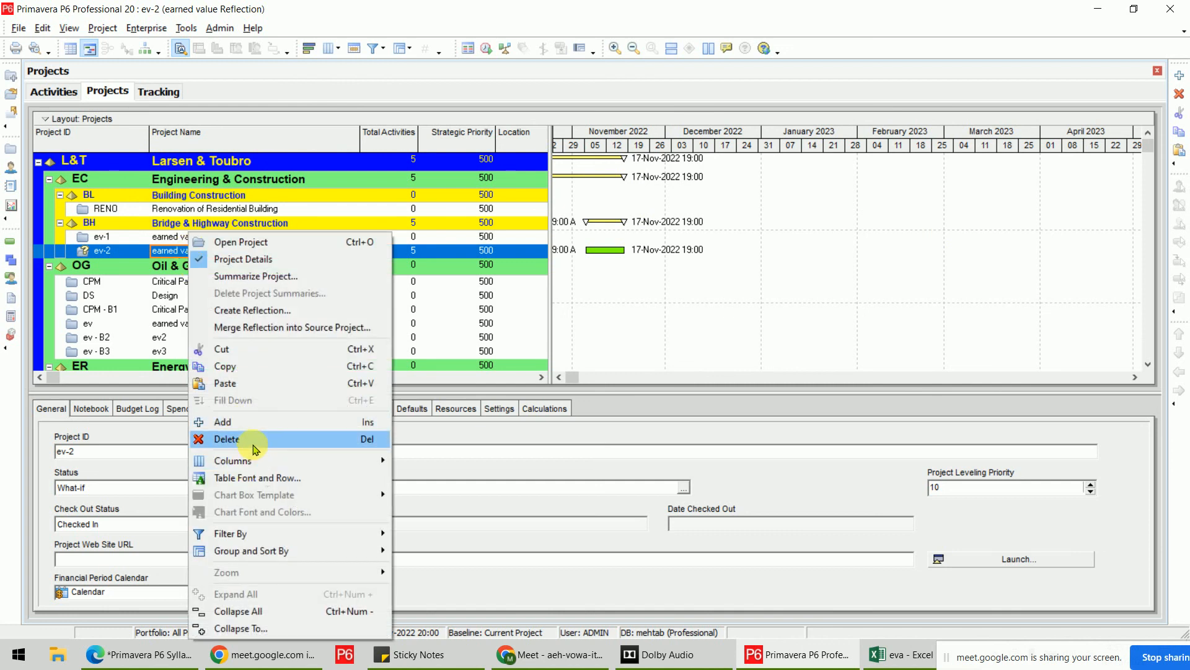
left_click(154, 251)
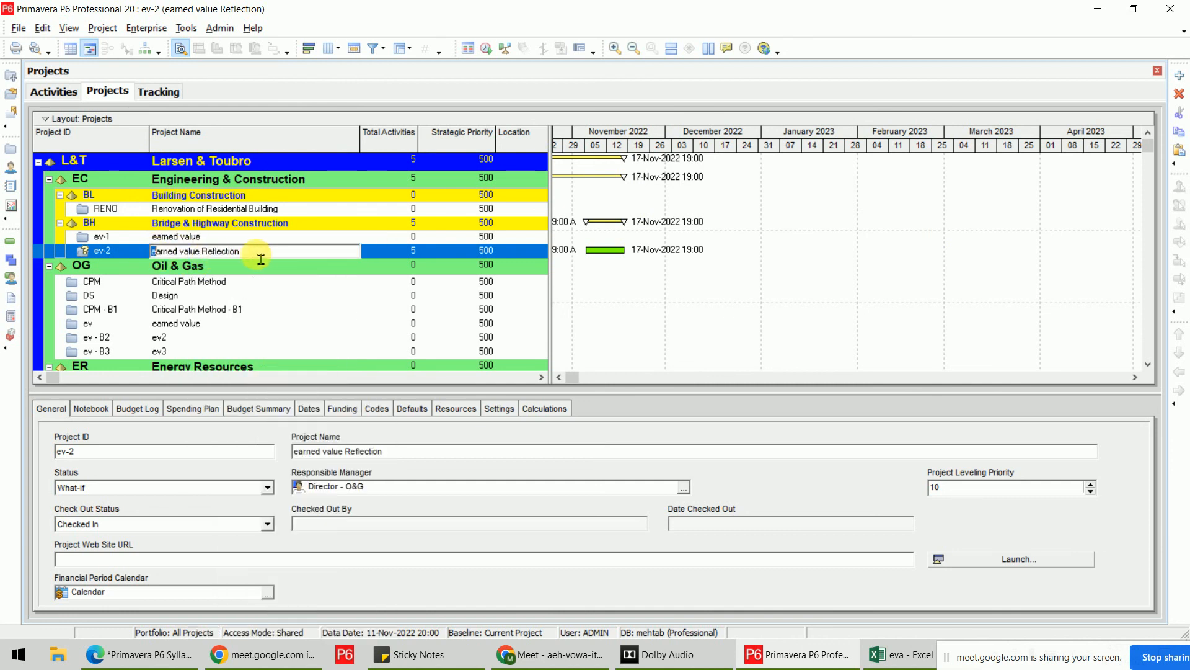
left_click(382, 253)
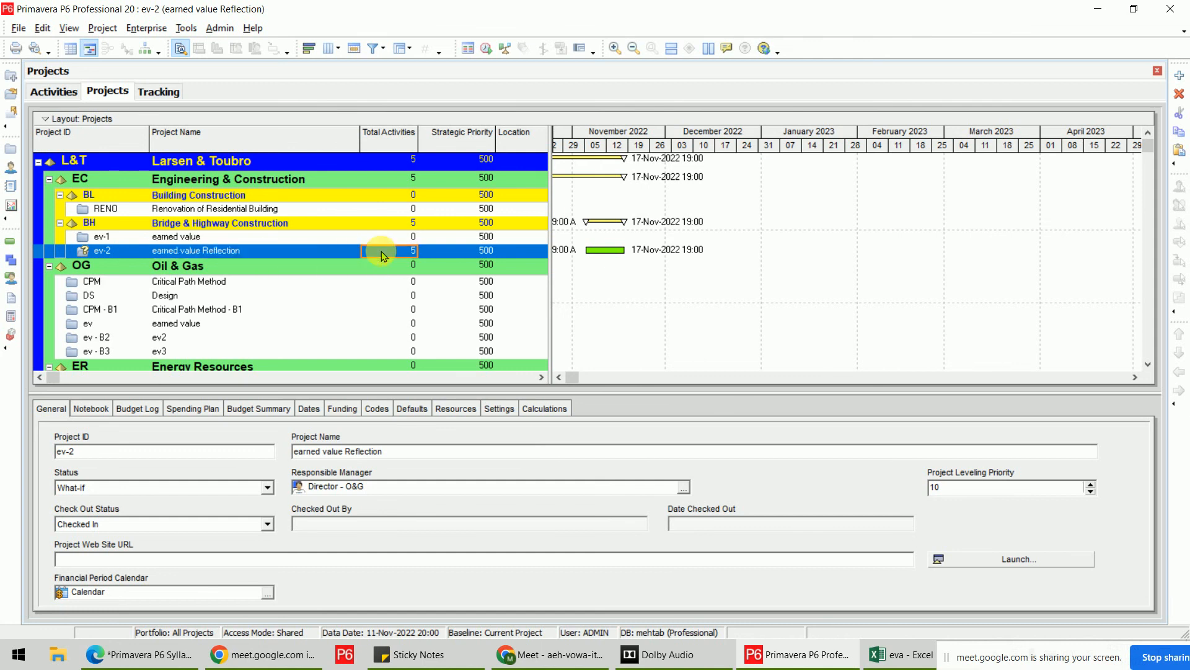
left_click(319, 252)
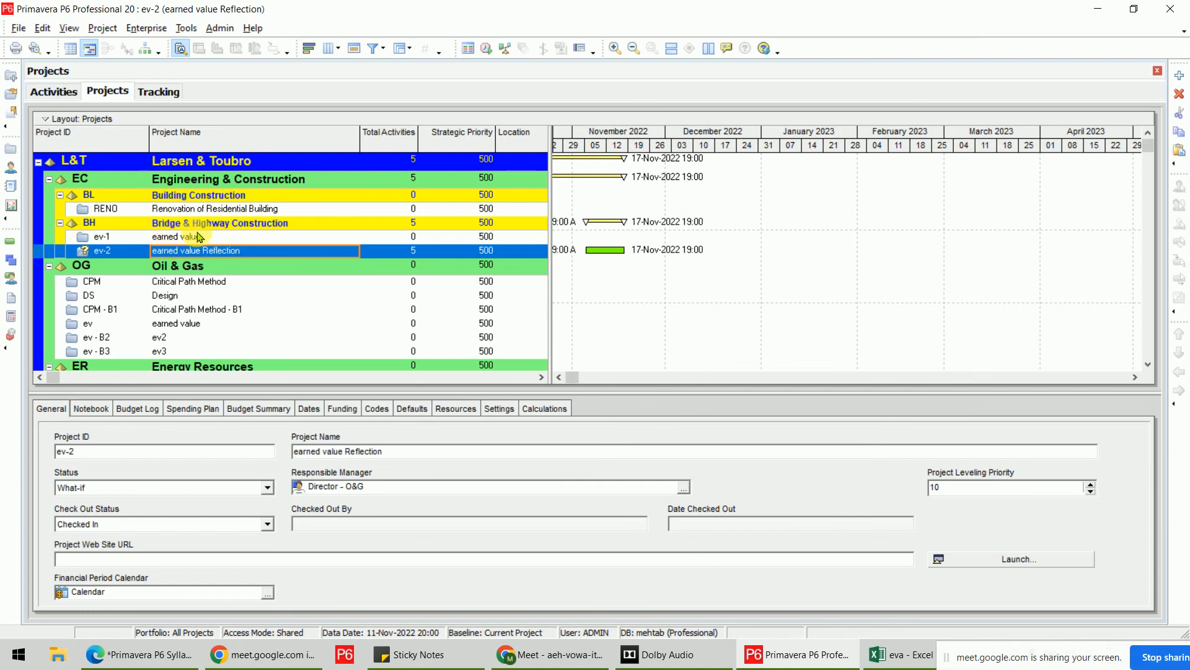
Bring up ev-2's context menu to reach the merge reflection command.
right_click(178, 256)
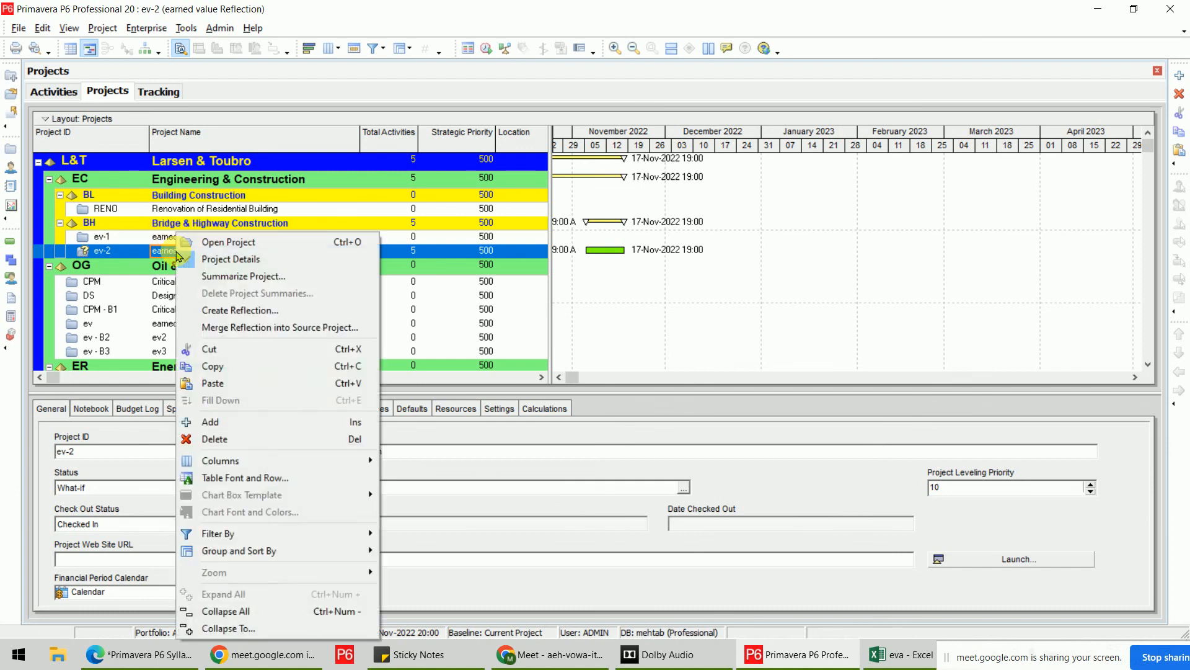
key("Escape")
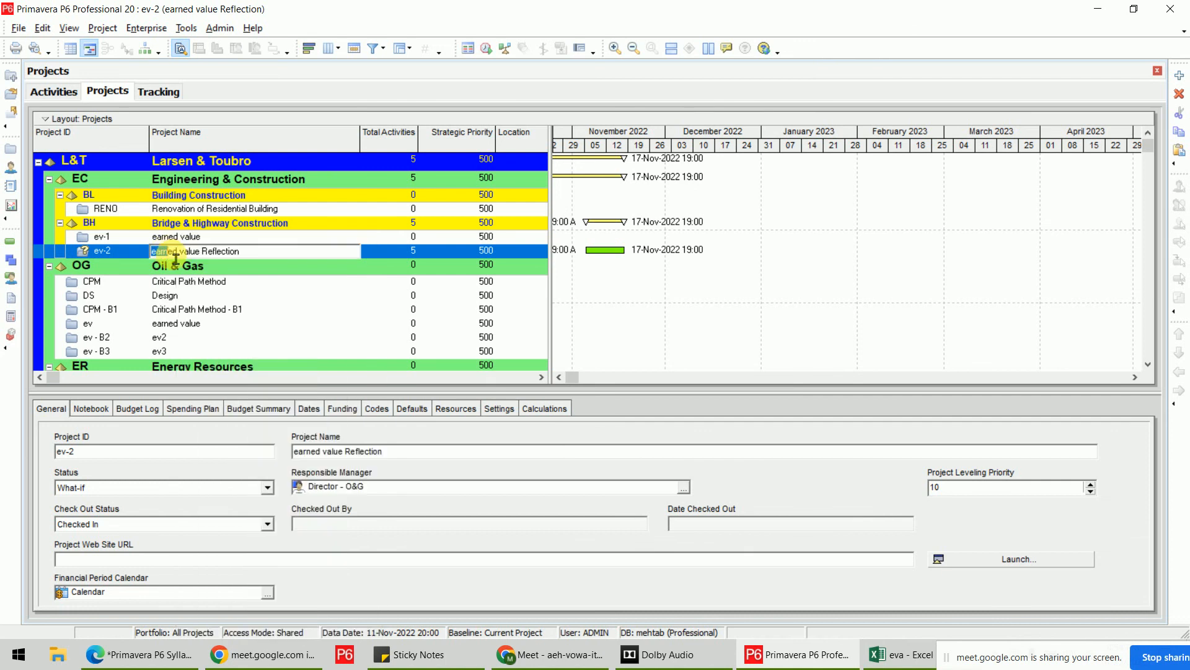
left_click(110, 254)
left_click(206, 254)
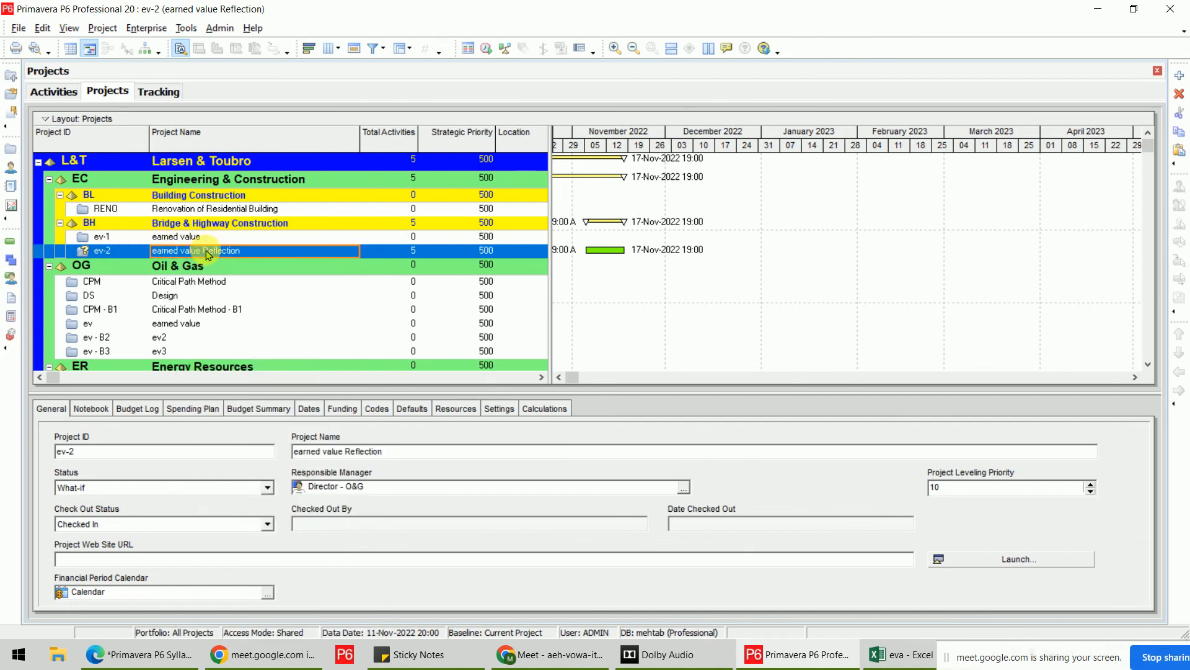
right_click(208, 254)
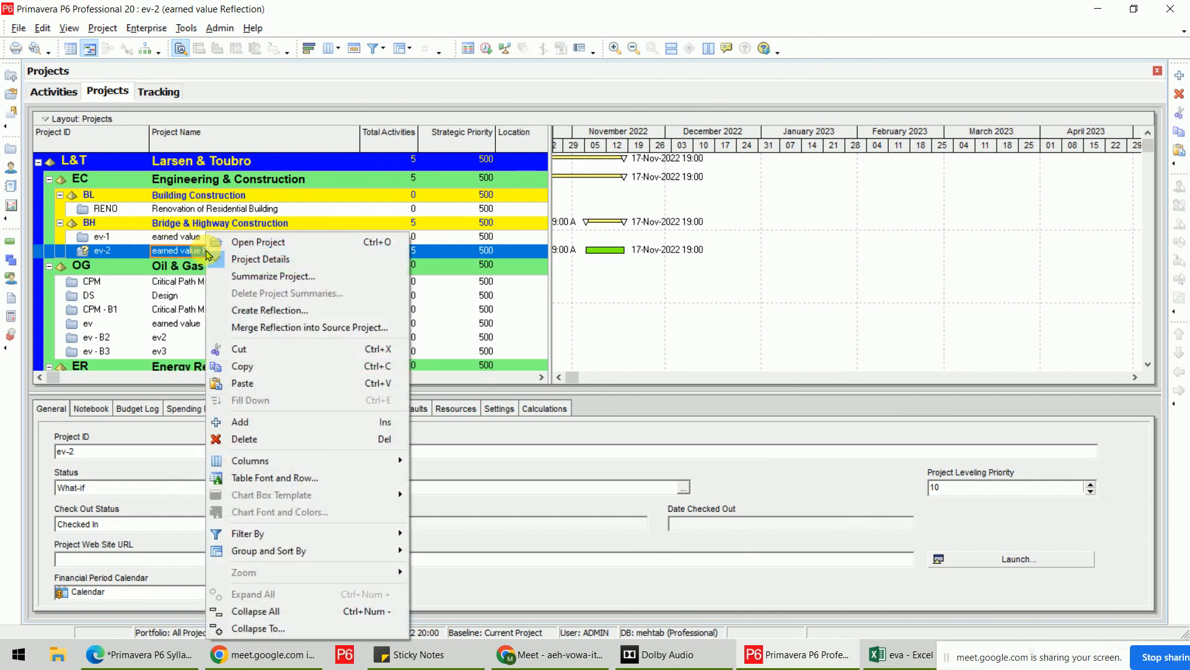
Merge the previewed ev-2 reflection changes into source project ev-1 and acknowledge the success message.
left_click(321, 328)
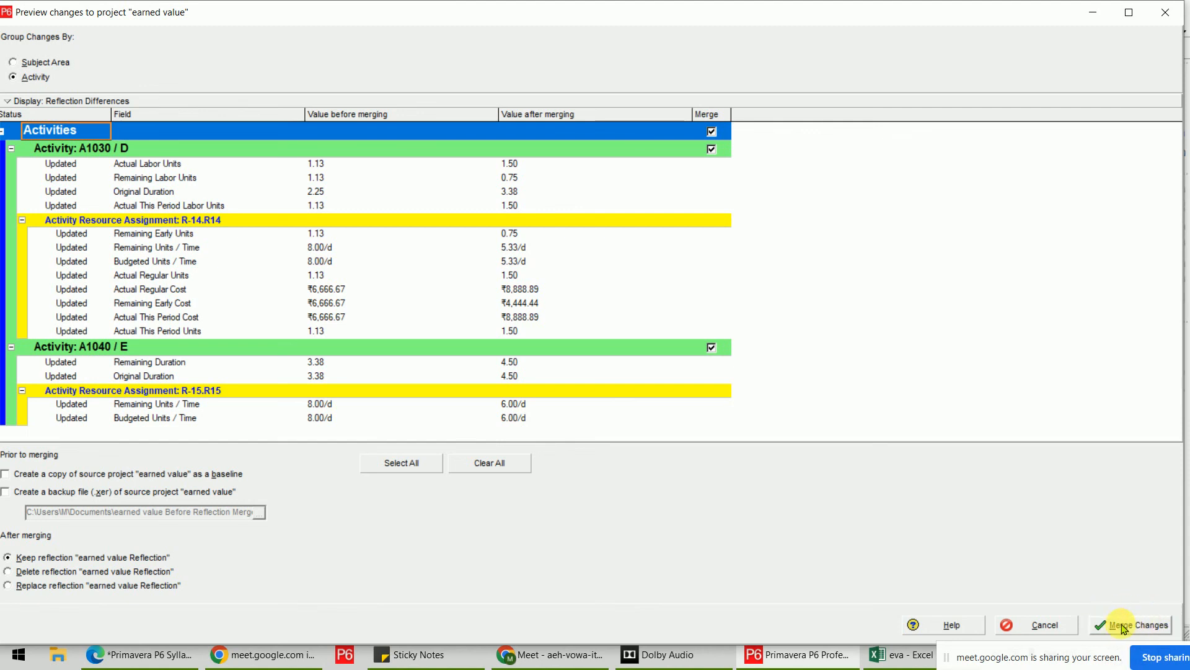
left_click(1152, 629)
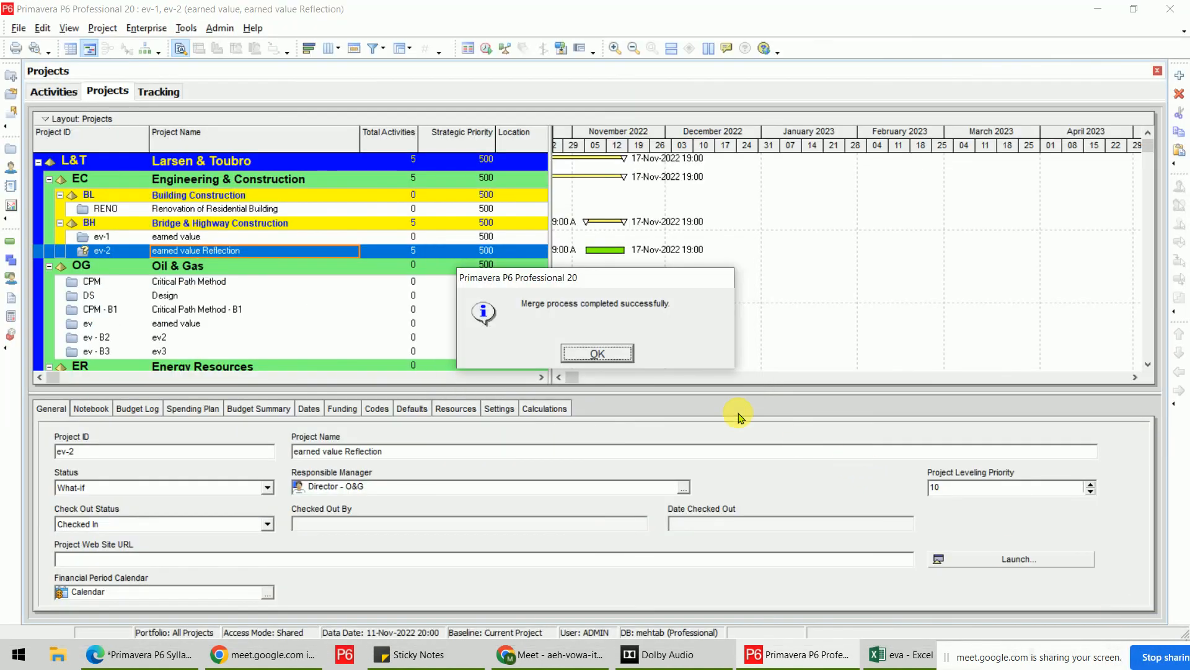
left_click(598, 354)
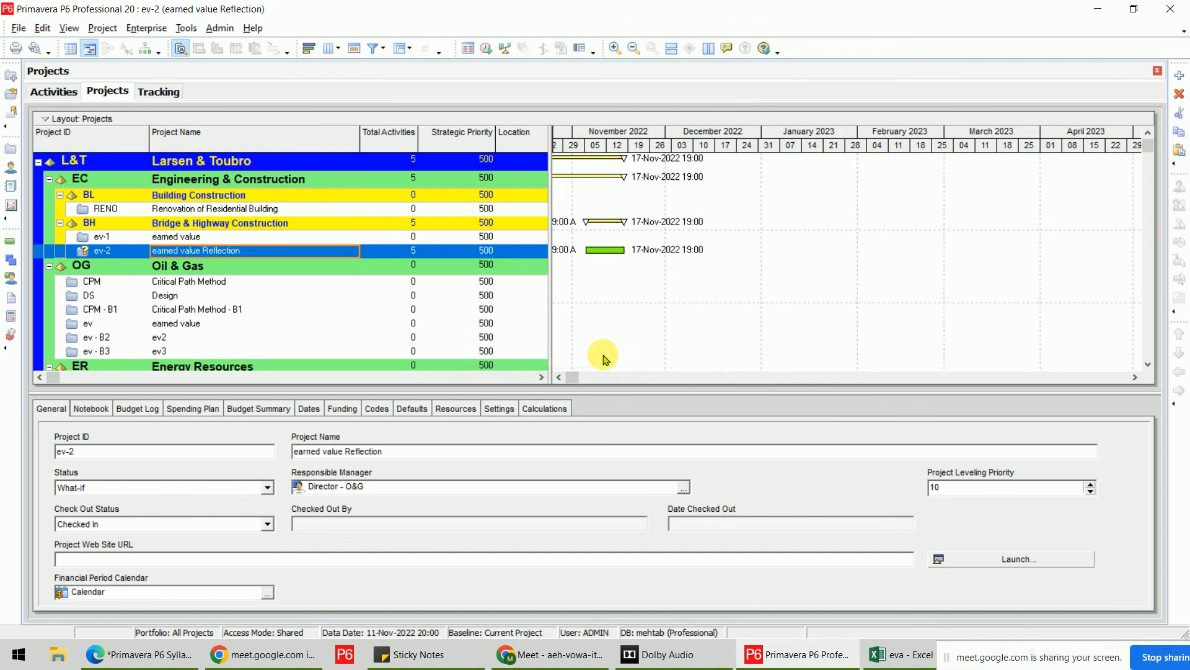
Delete the ev-2 reflection project after confirming.
right_click(202, 255)
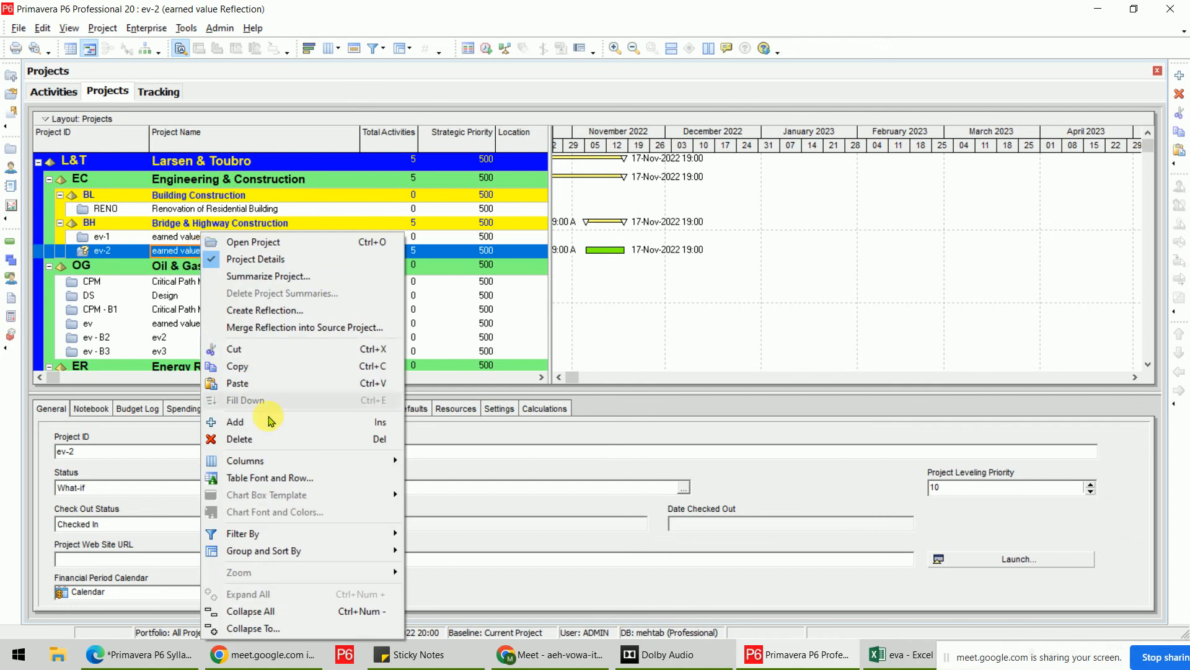
left_click(273, 440)
left_click(573, 366)
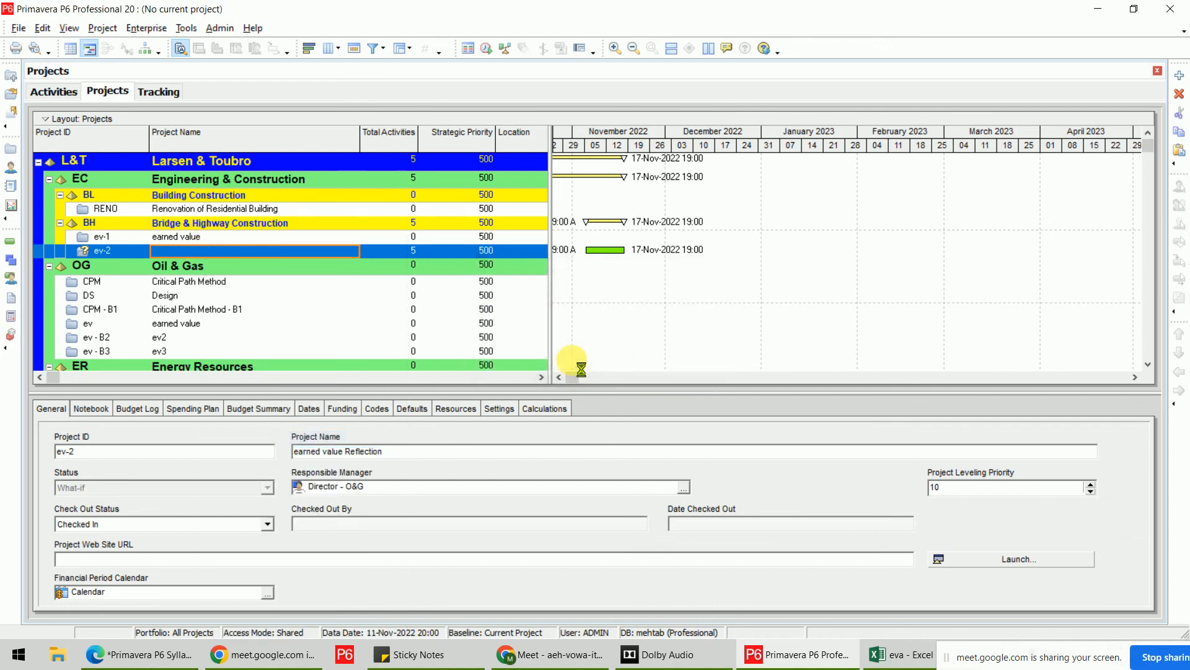
Open project ev-1 and check activities D (3.00d) and E (4.00d) original durations.
left_click(160, 236)
right_click(160, 236)
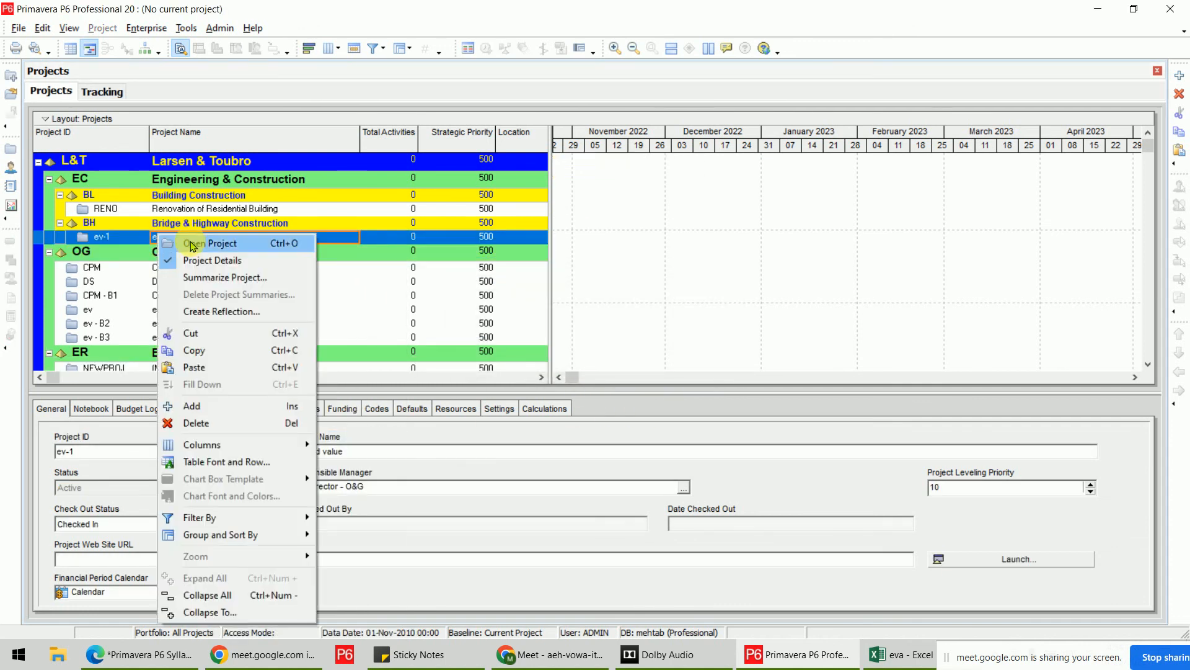
left_click(192, 242)
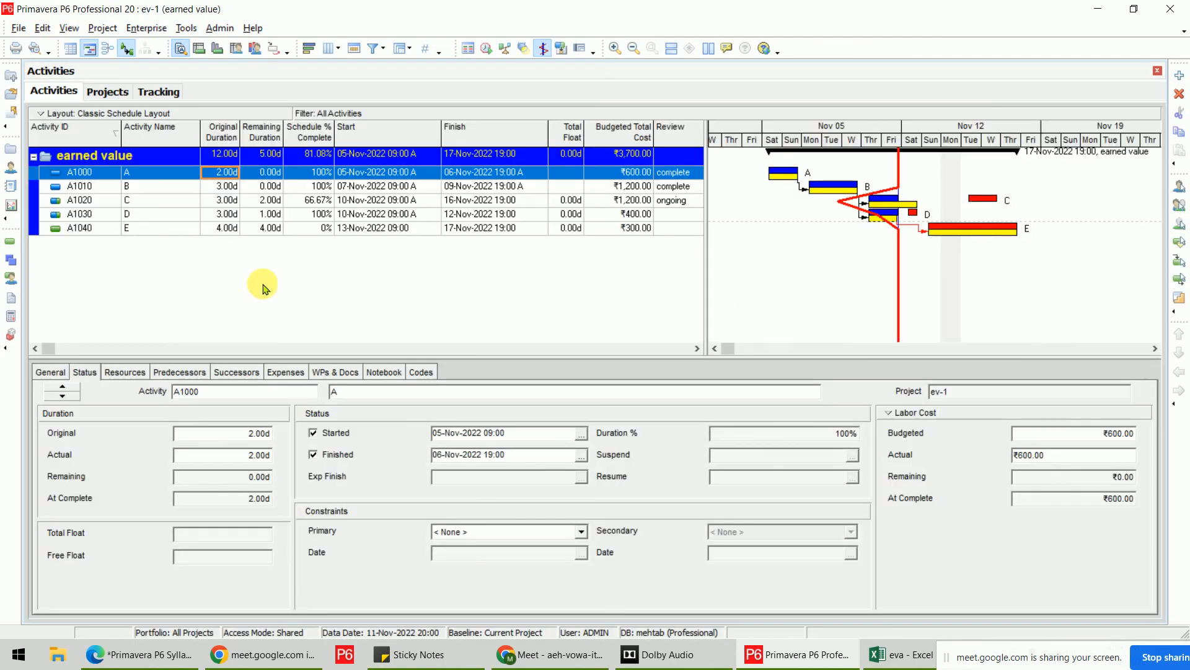
left_click(256, 214)
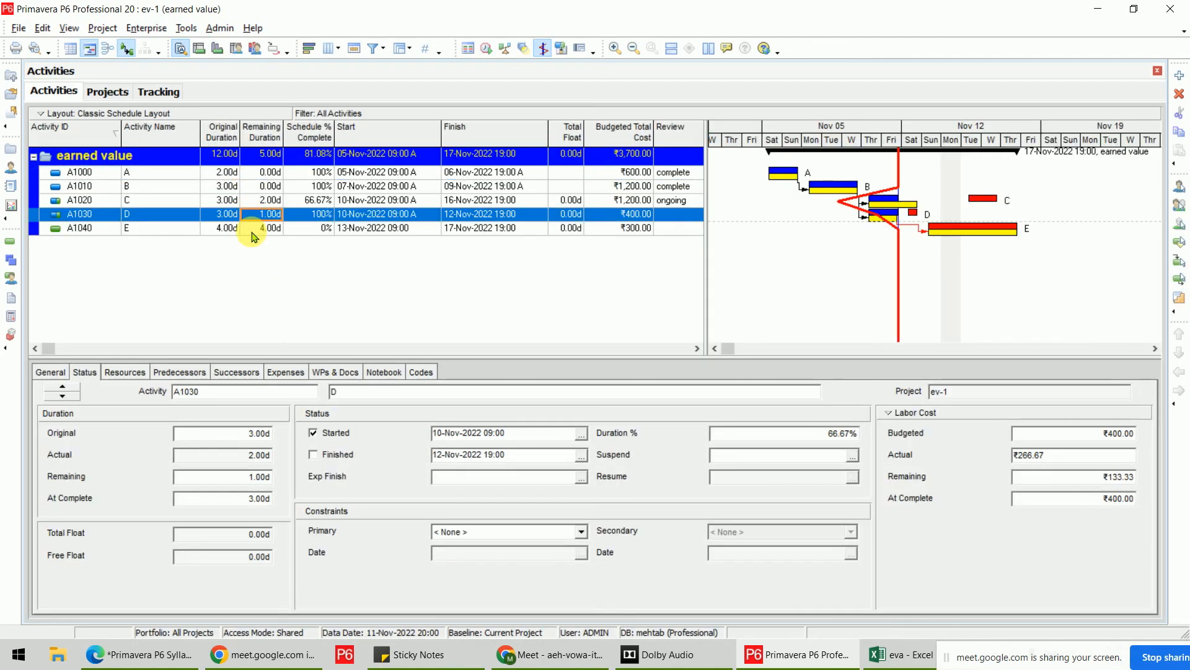
left_click(255, 228)
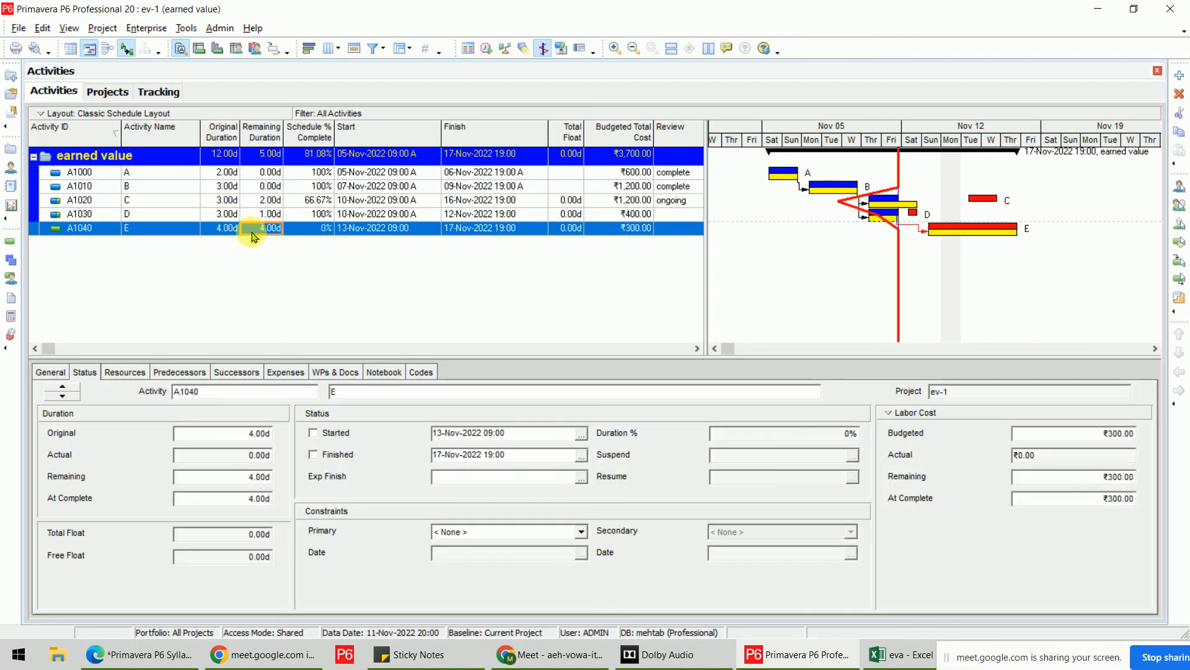